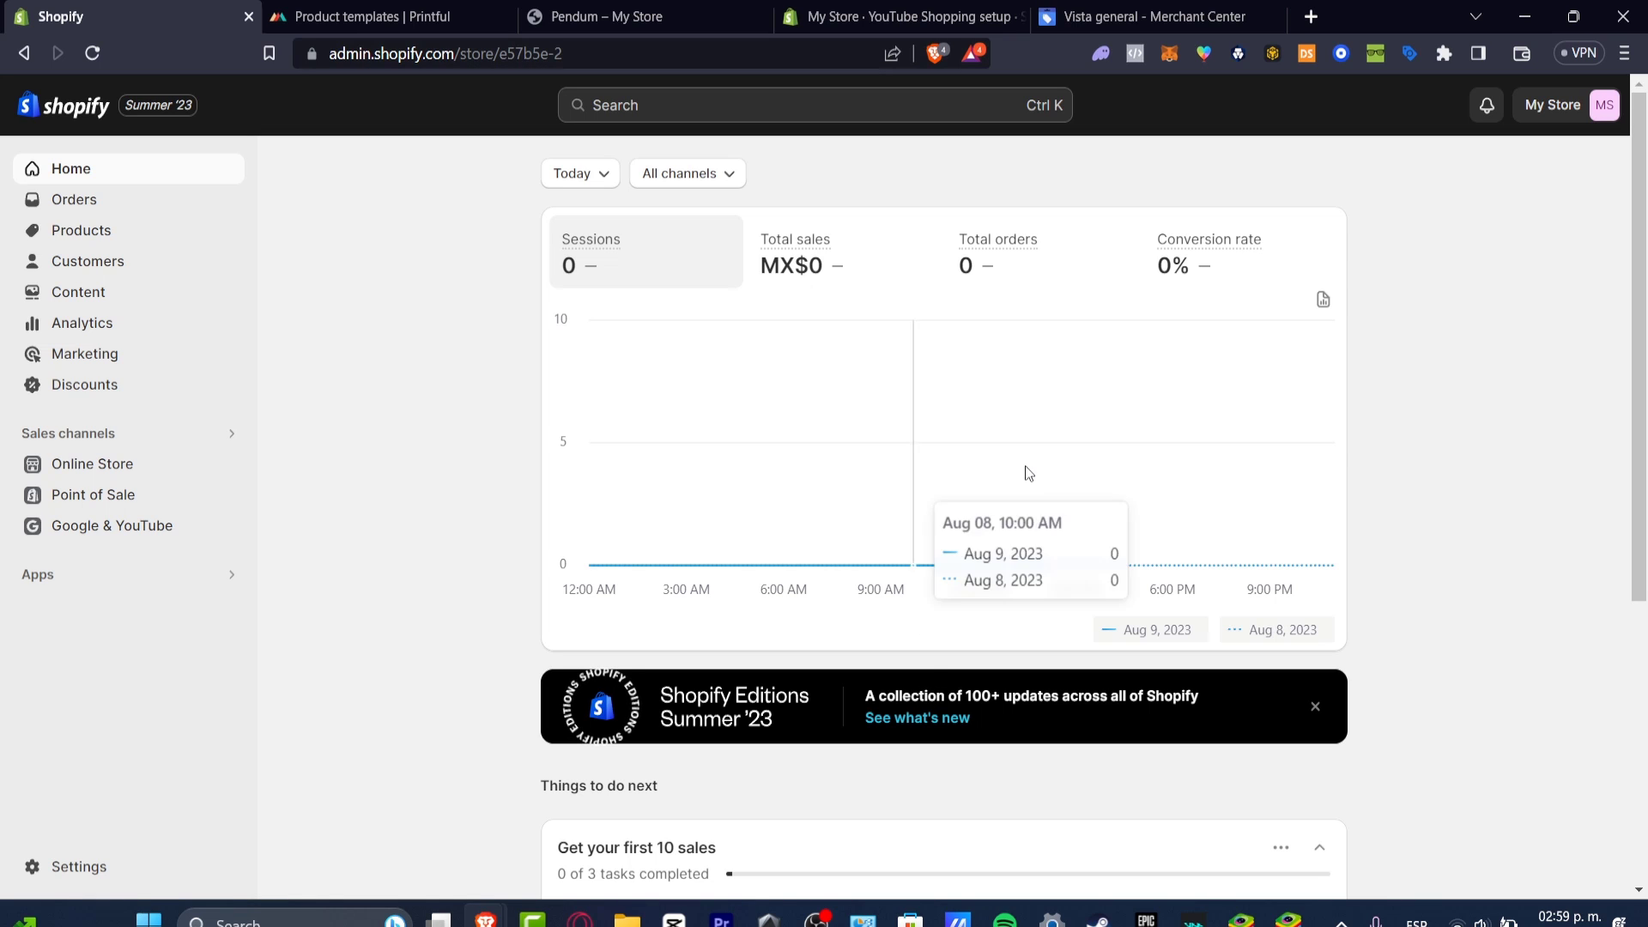
Look through the store's Orders and Products pages and the Home page's list of things to do.
click(193, 206)
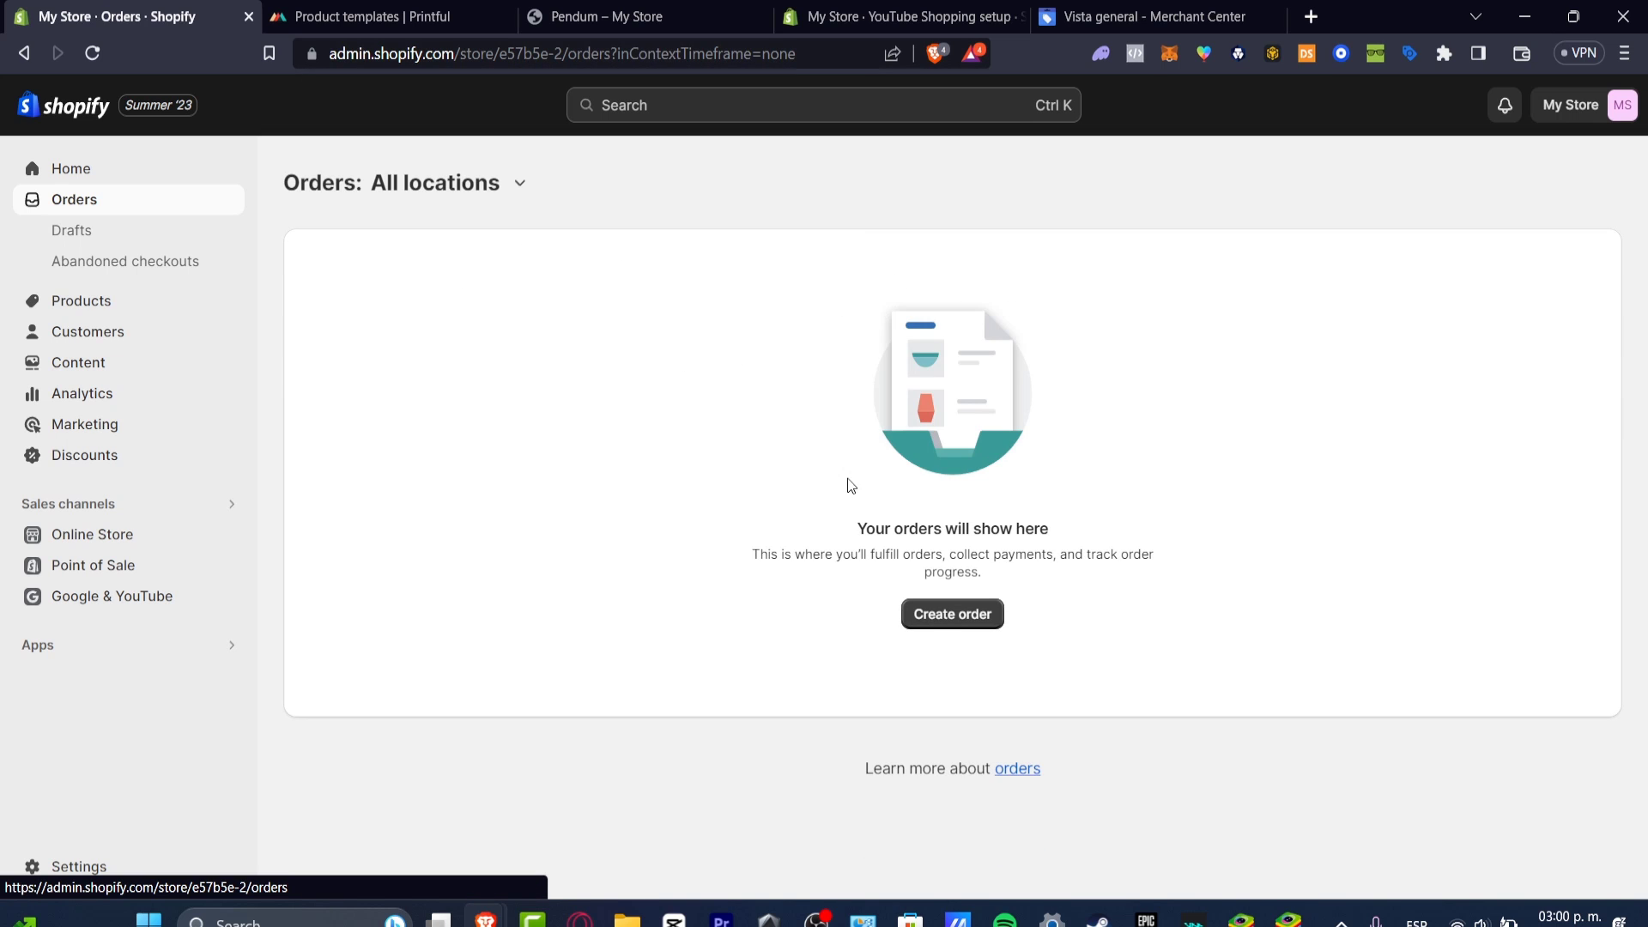
click(1570, 105)
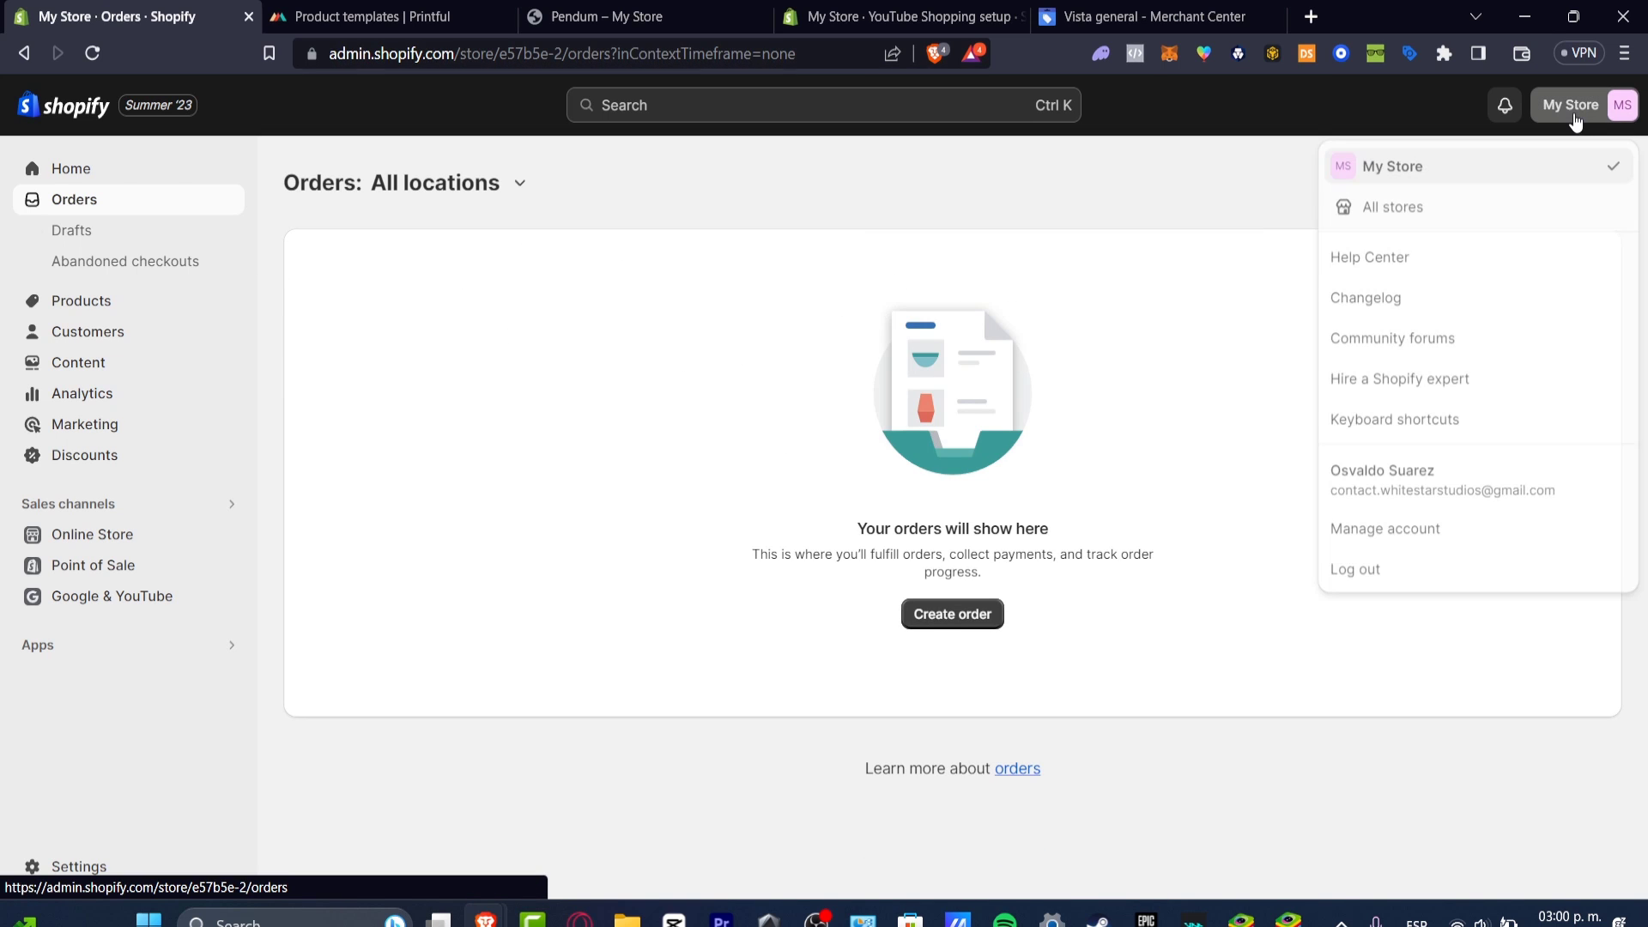
click(912, 194)
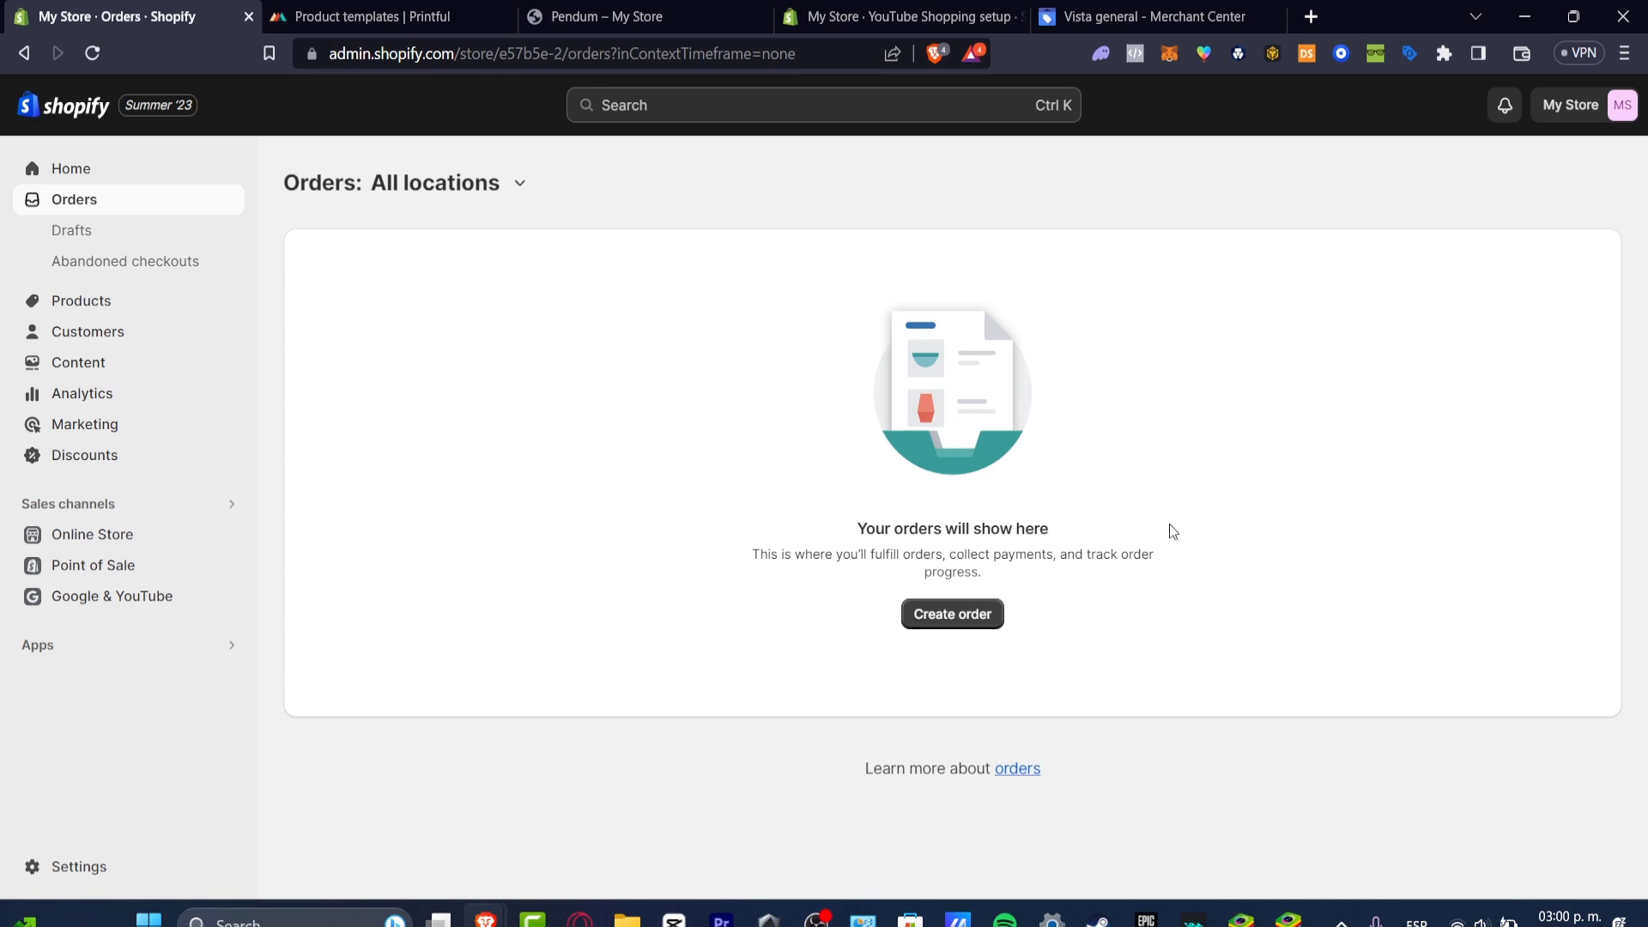
click(133, 302)
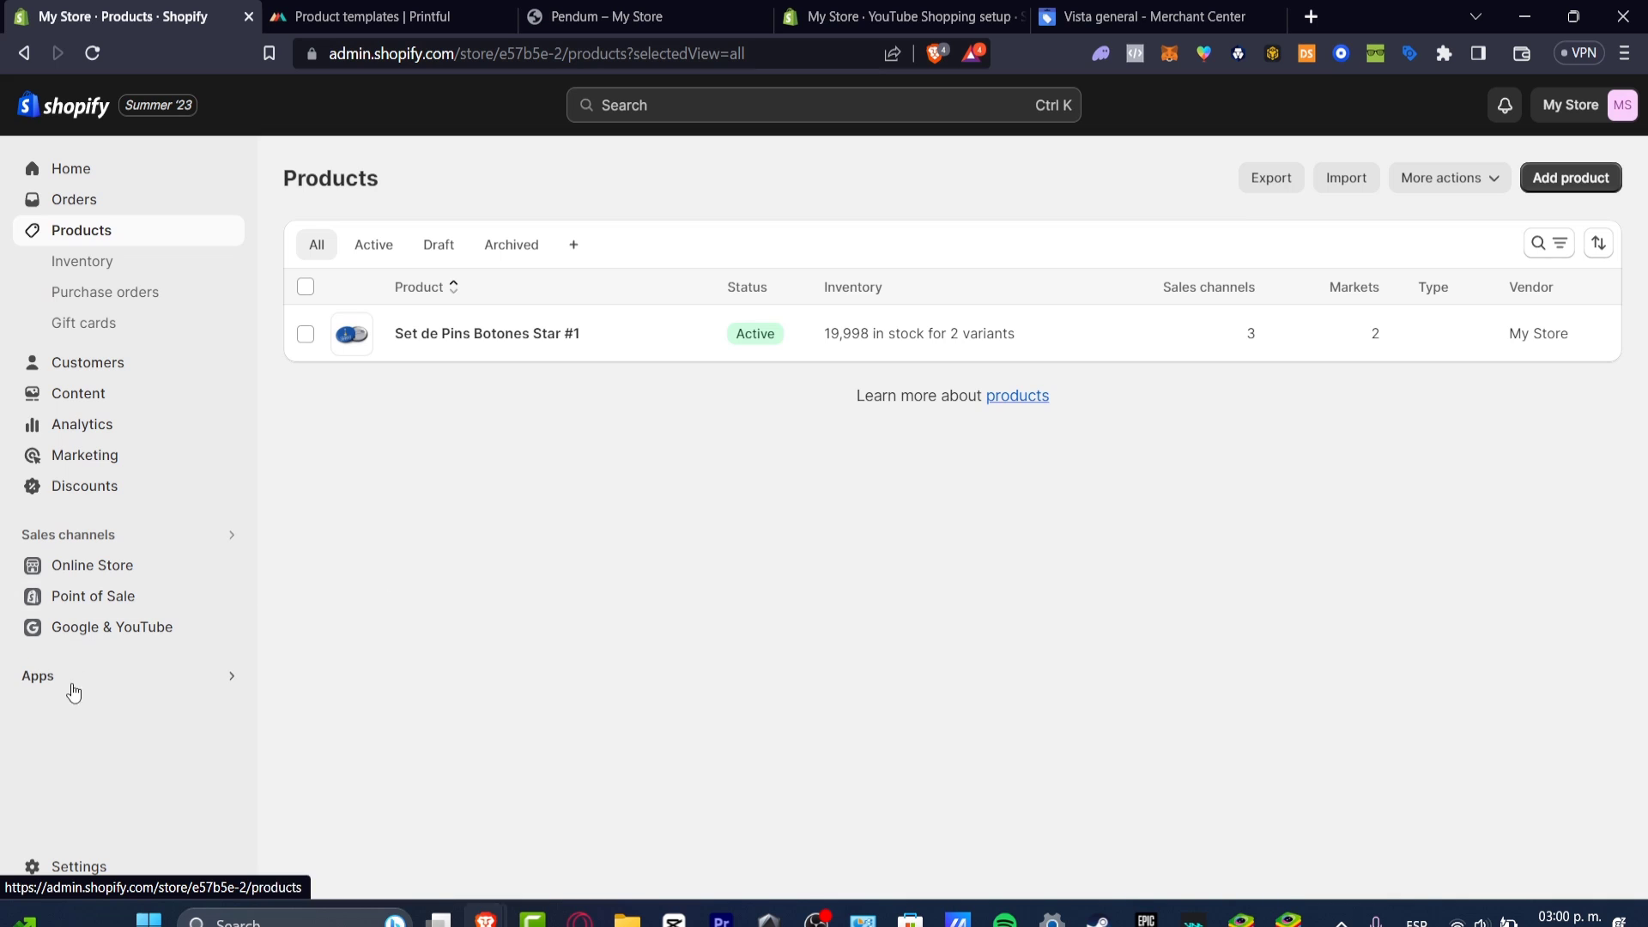
click(157, 171)
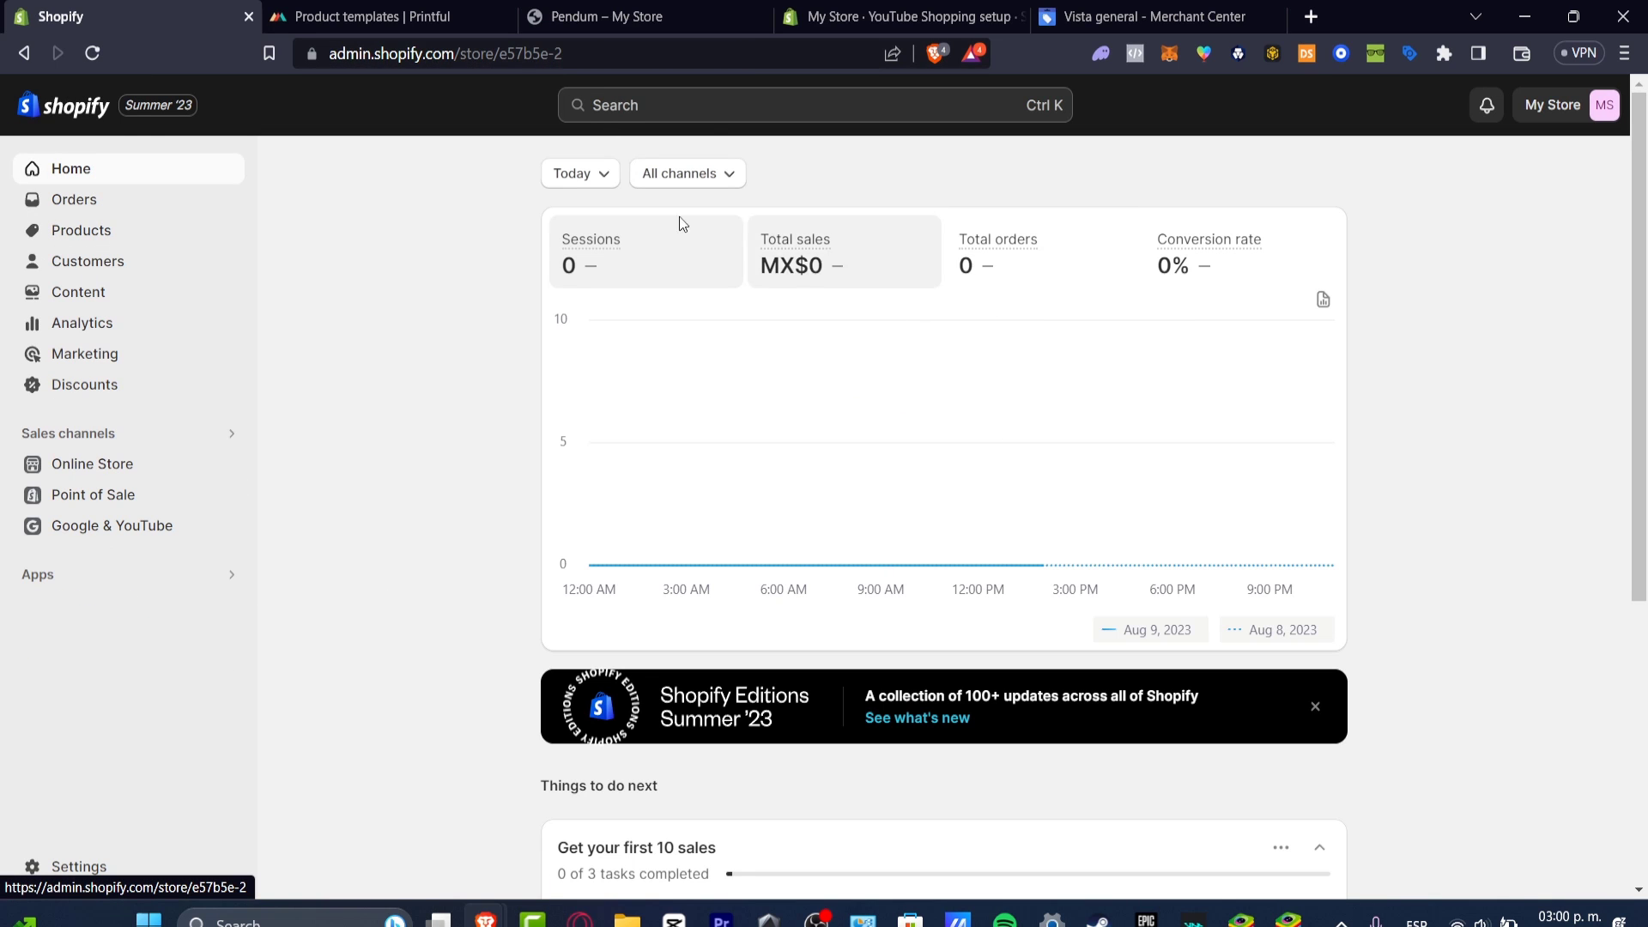
scroll(1494, 435, down, 5)
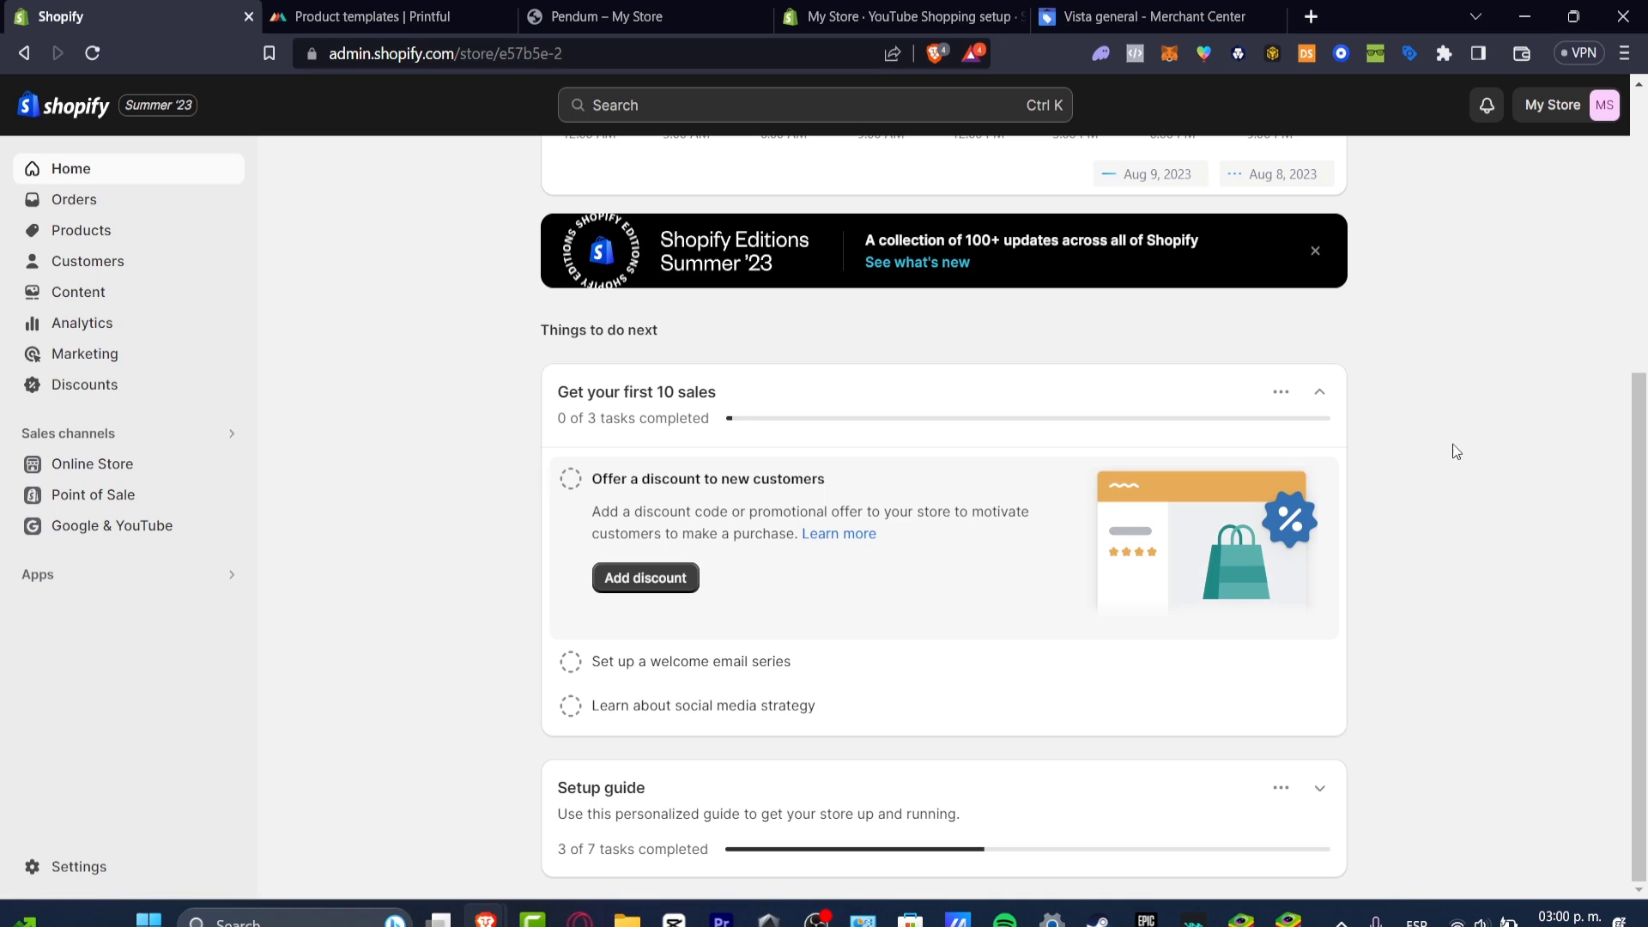
Open the Shopify App Store from the app and sales channel settings and close the Pendum store page.
click(105, 578)
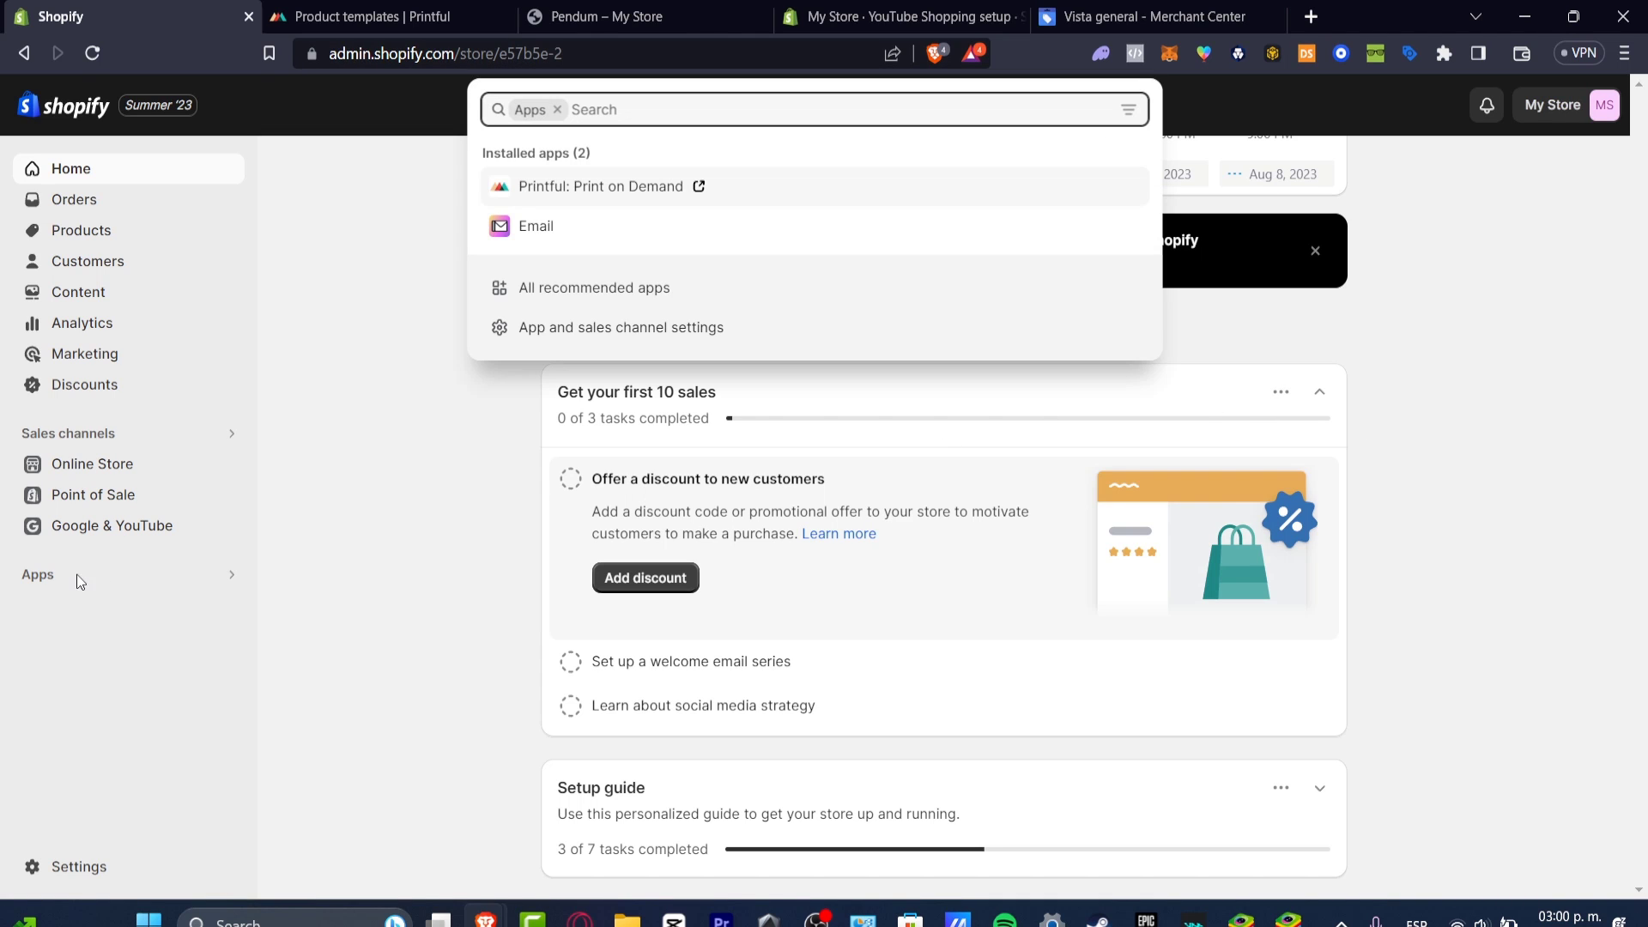
click(233, 579)
click(234, 579)
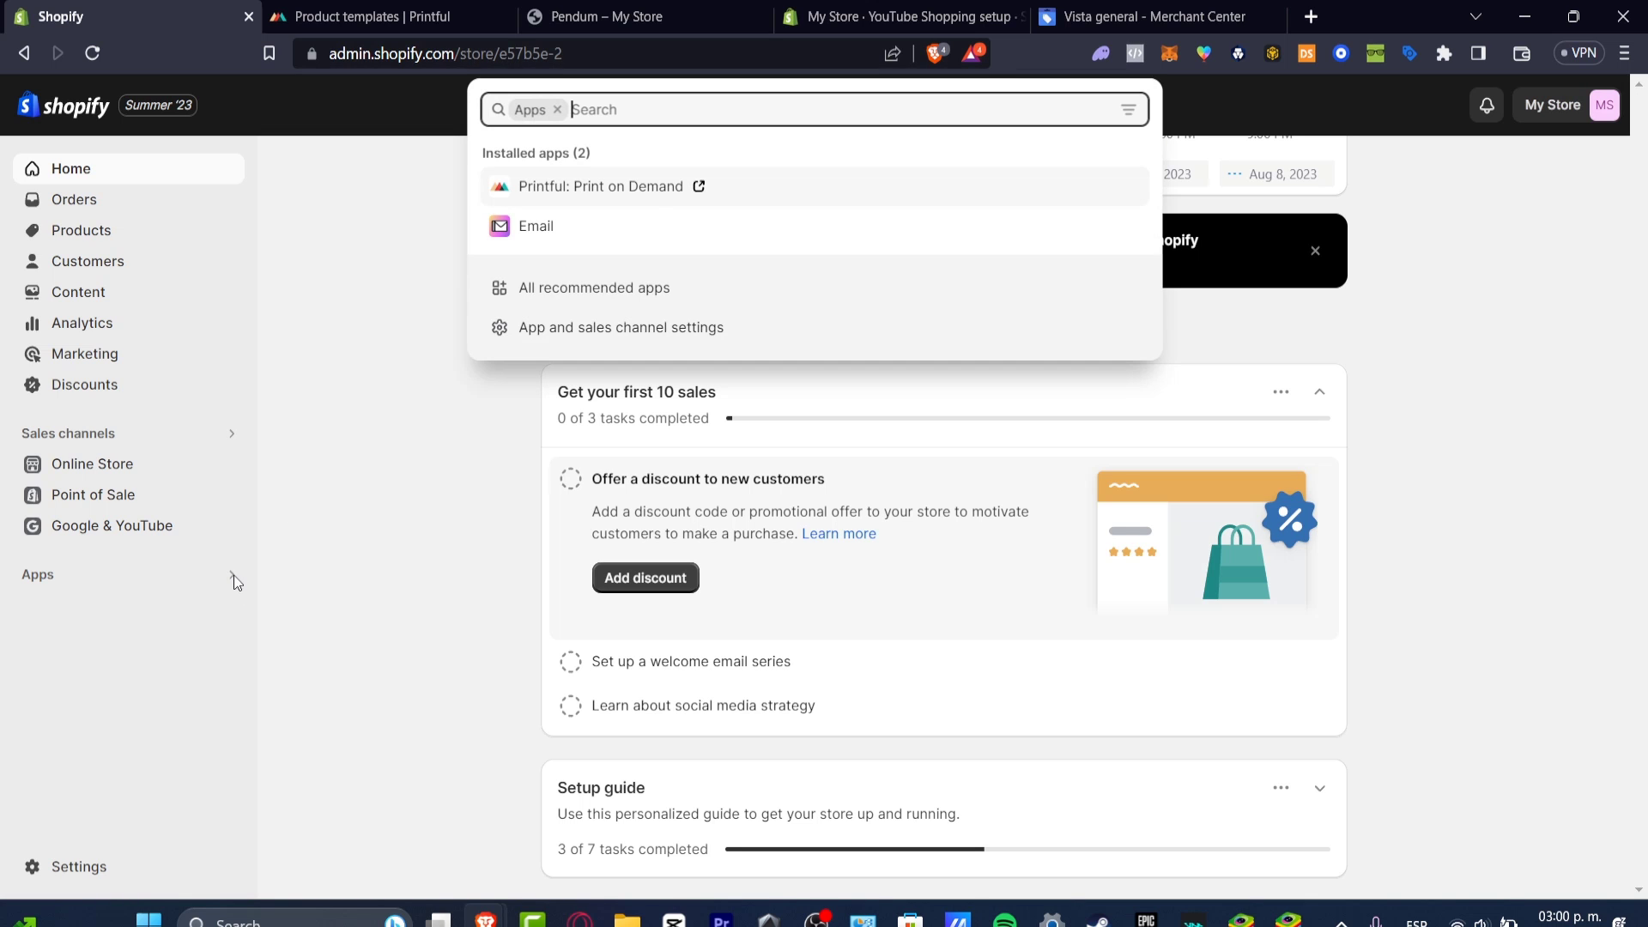
click(698, 327)
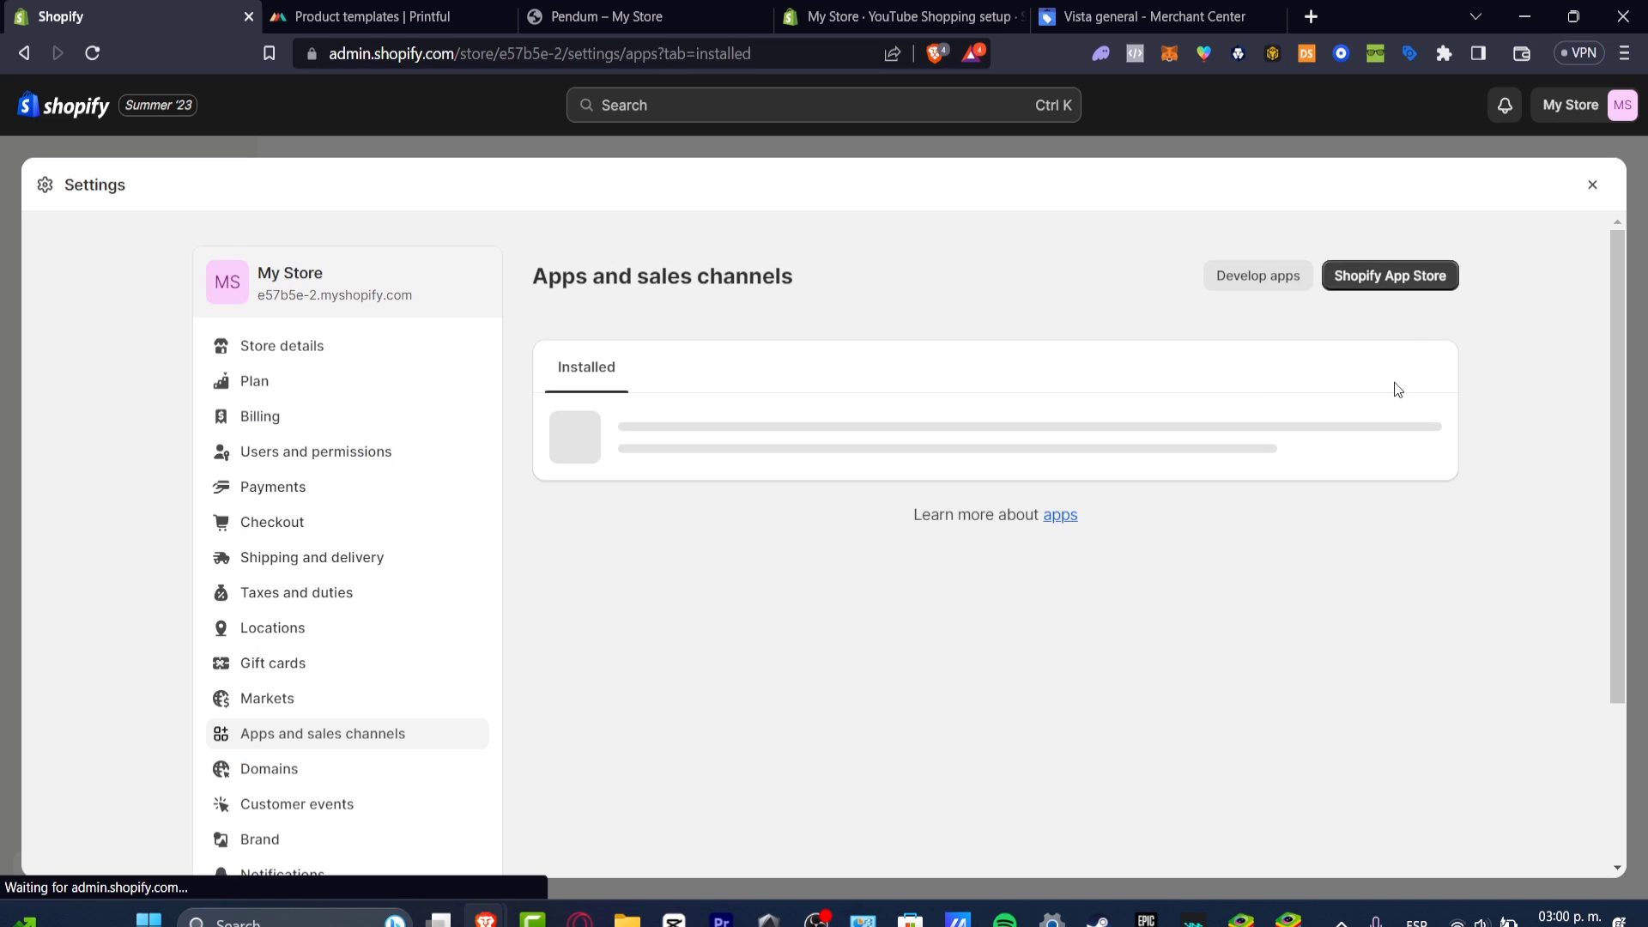
click(1408, 273)
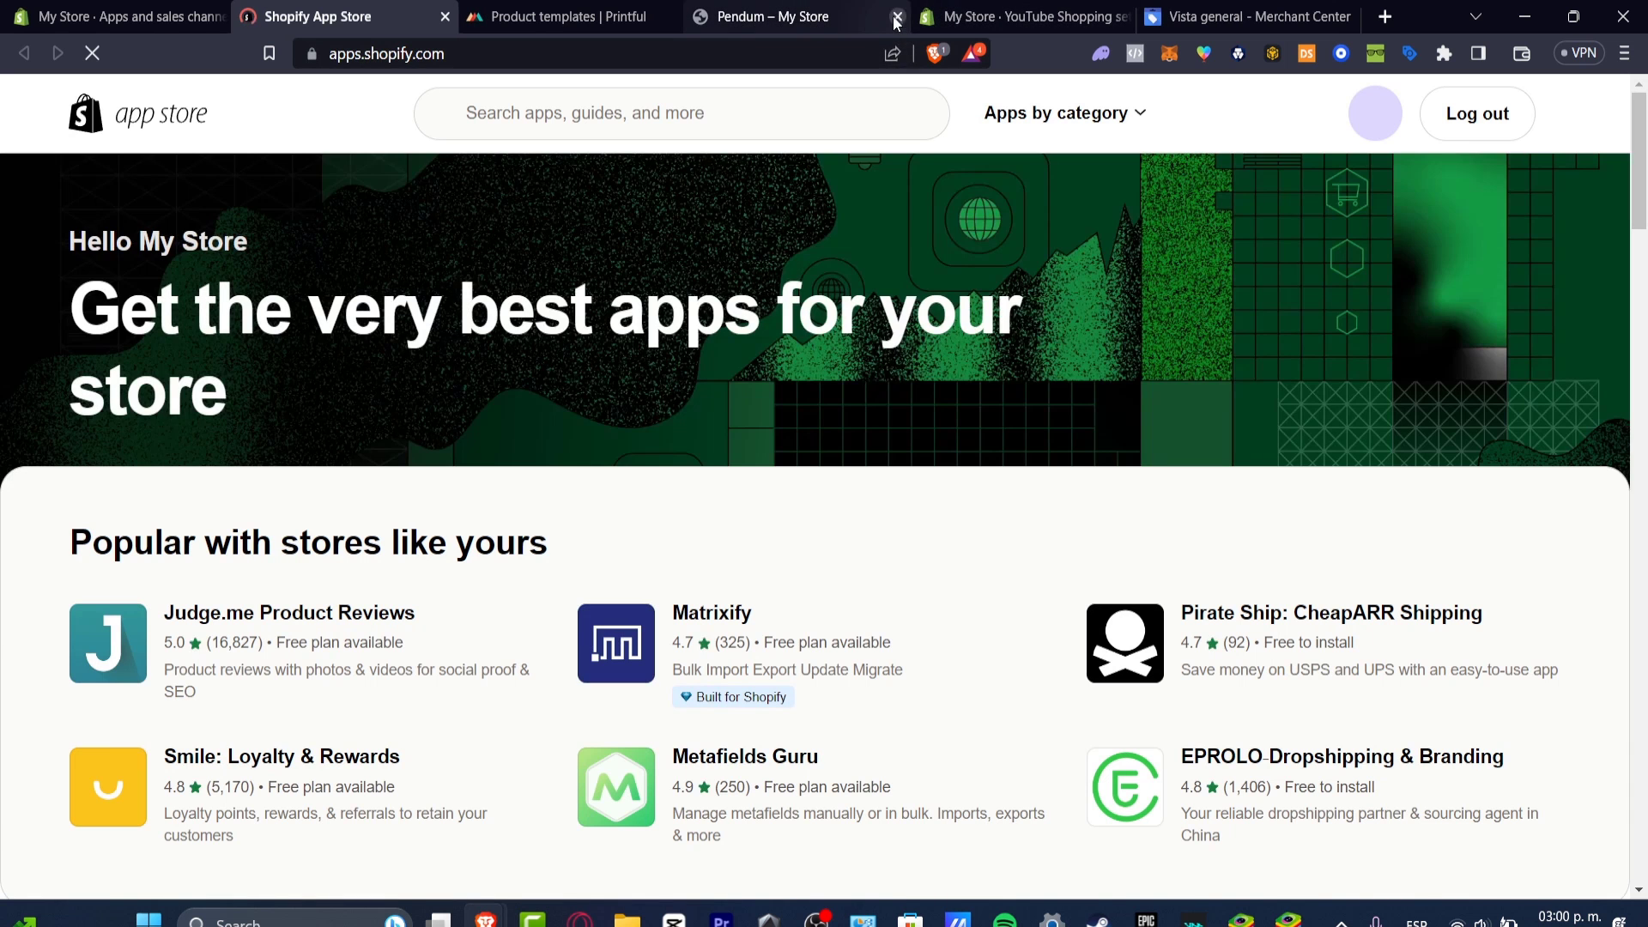
click(897, 19)
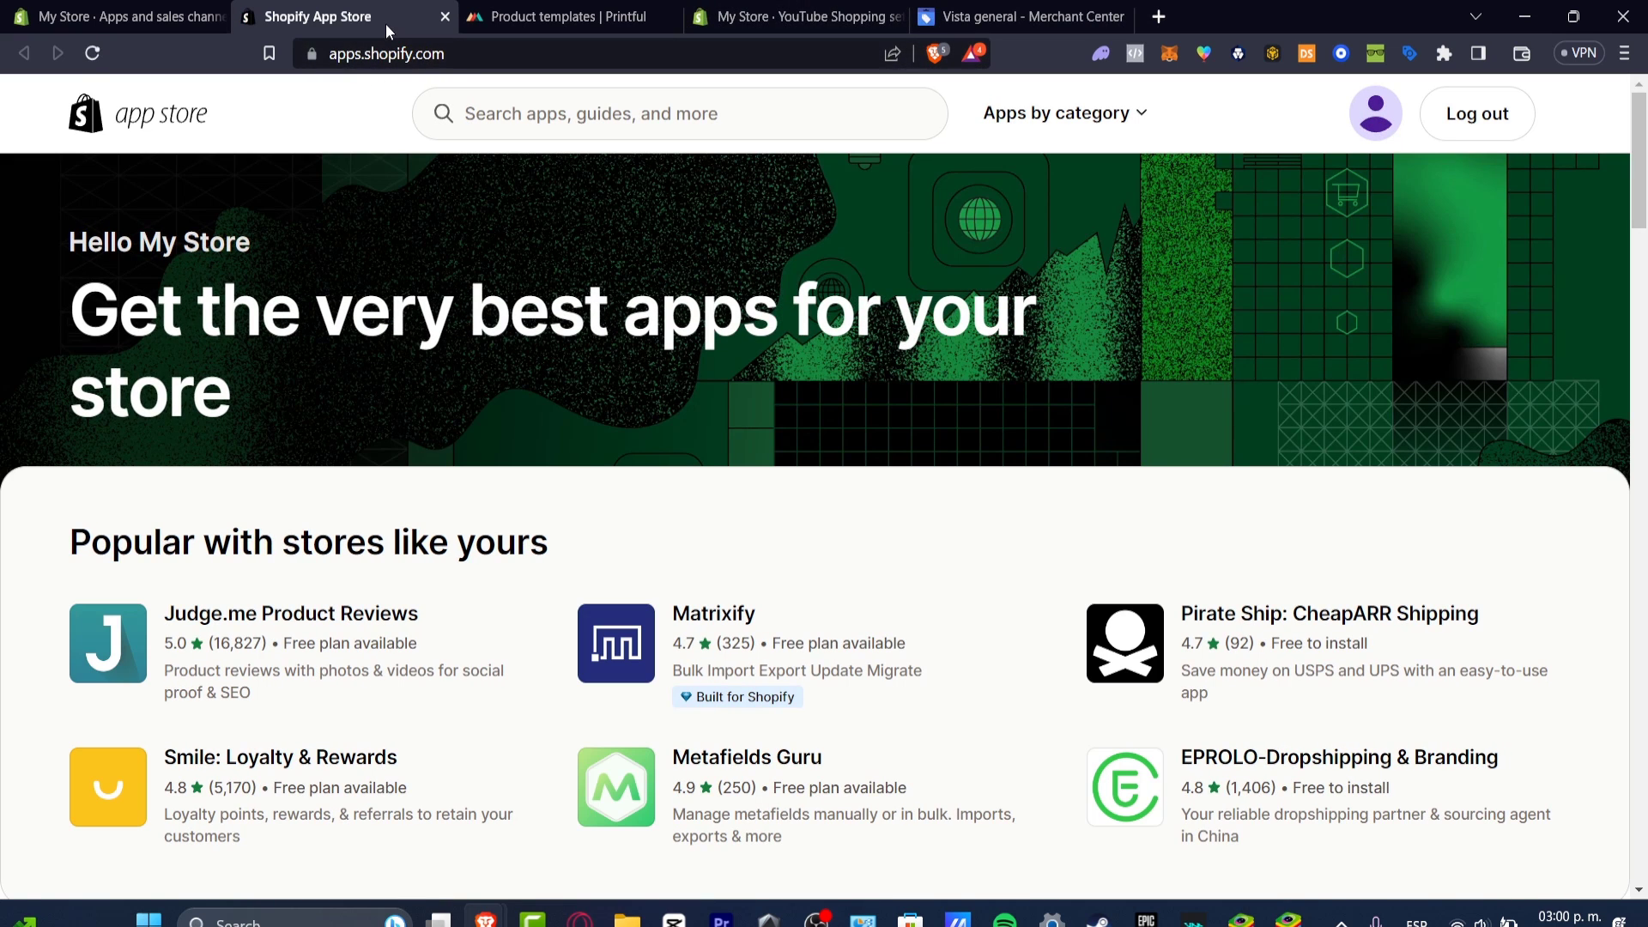
Search the app store for "print on deand" and look through the first page of results.
click(588, 113)
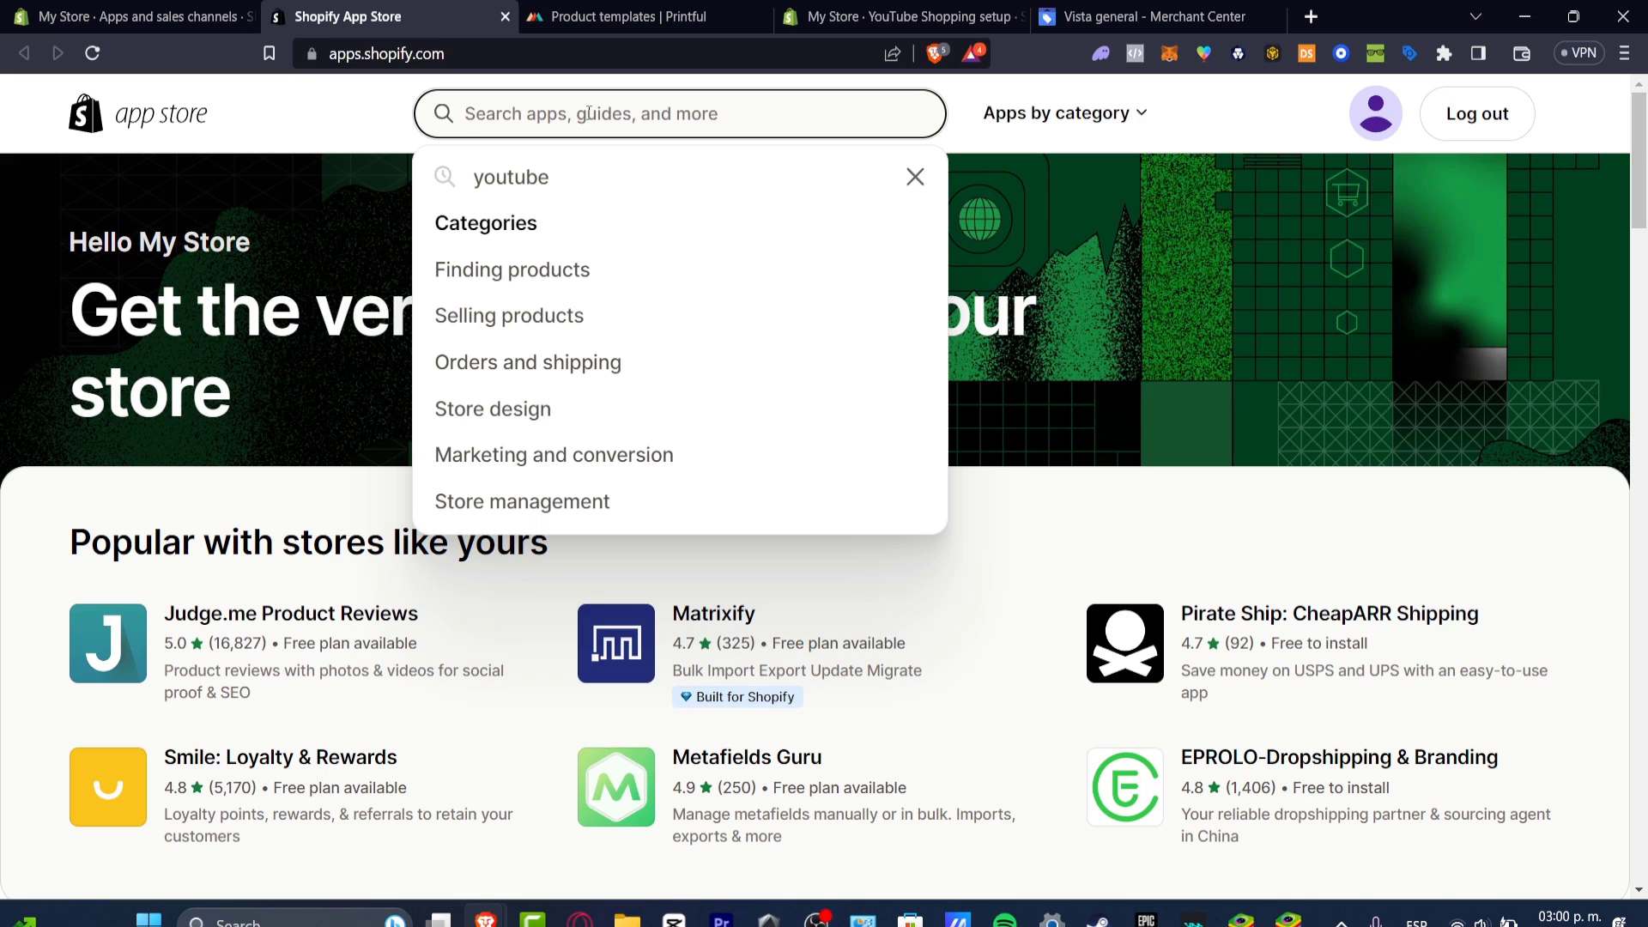
text(print on )
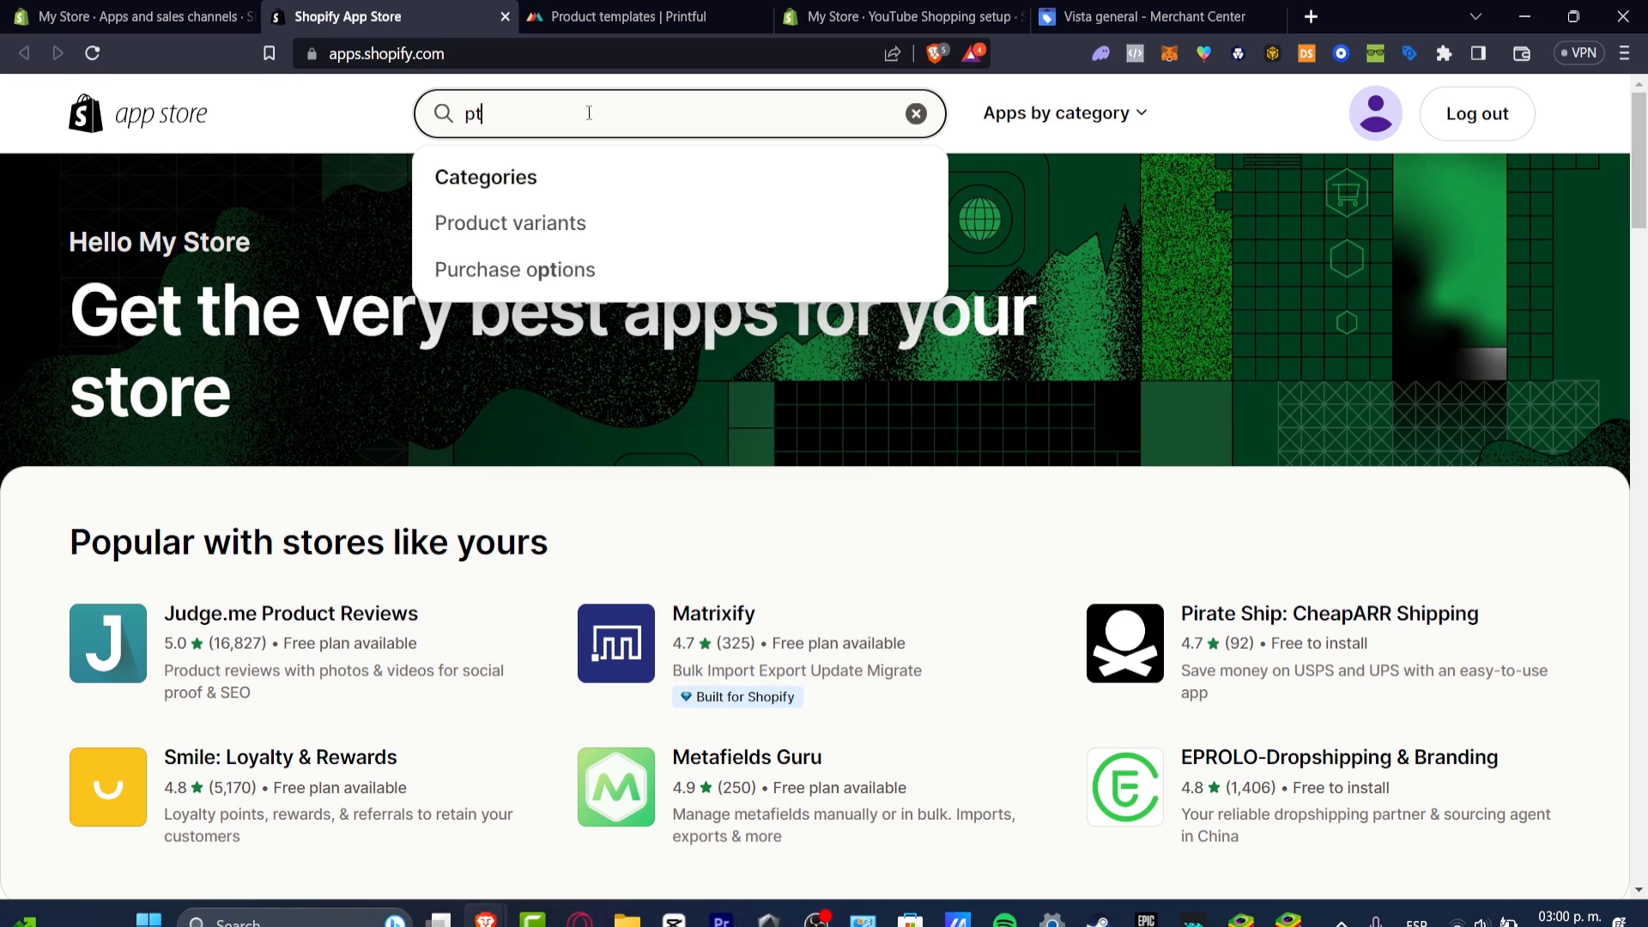
text(deand)
key(Return)
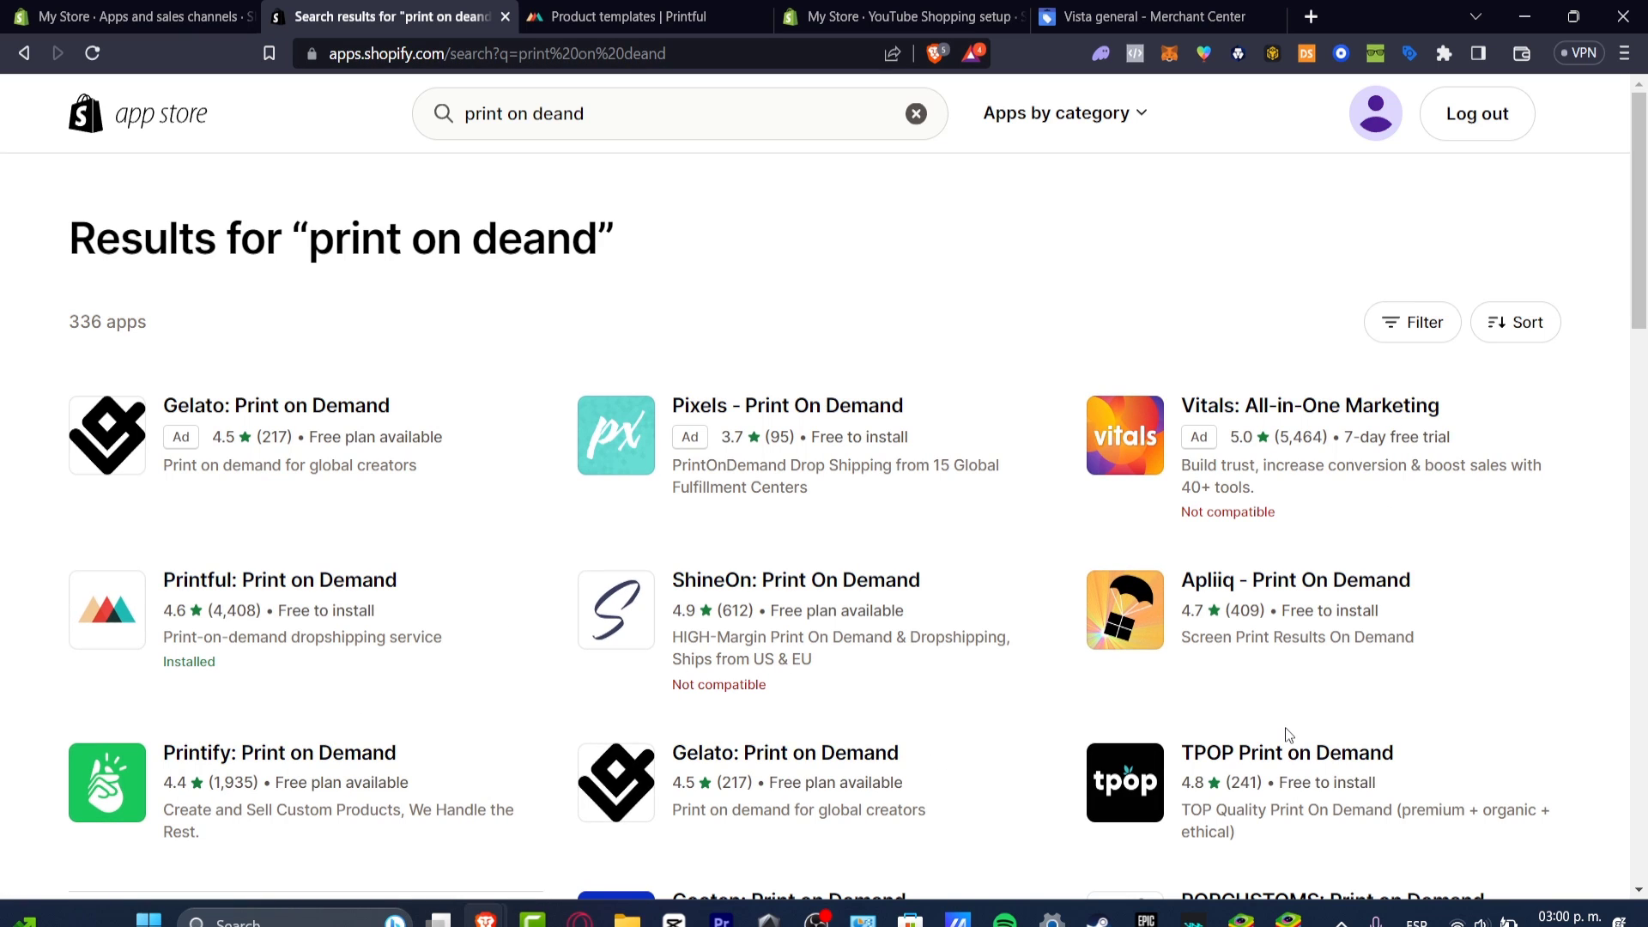
scroll(1285, 728, down, 15)
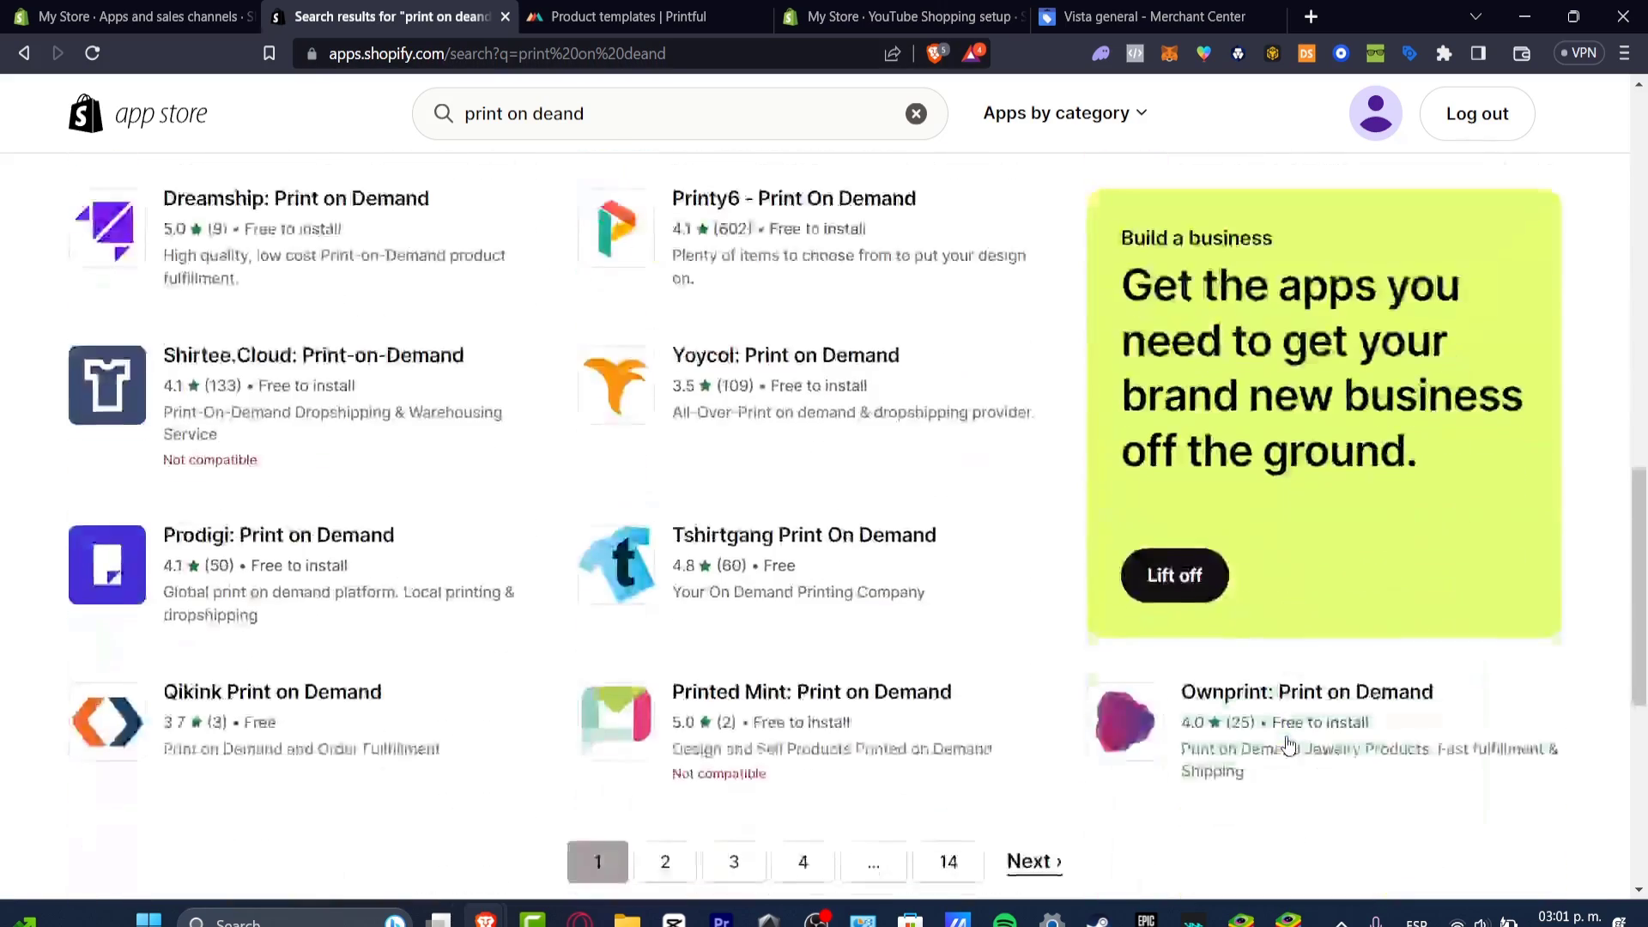
scroll(1287, 743, up, 15)
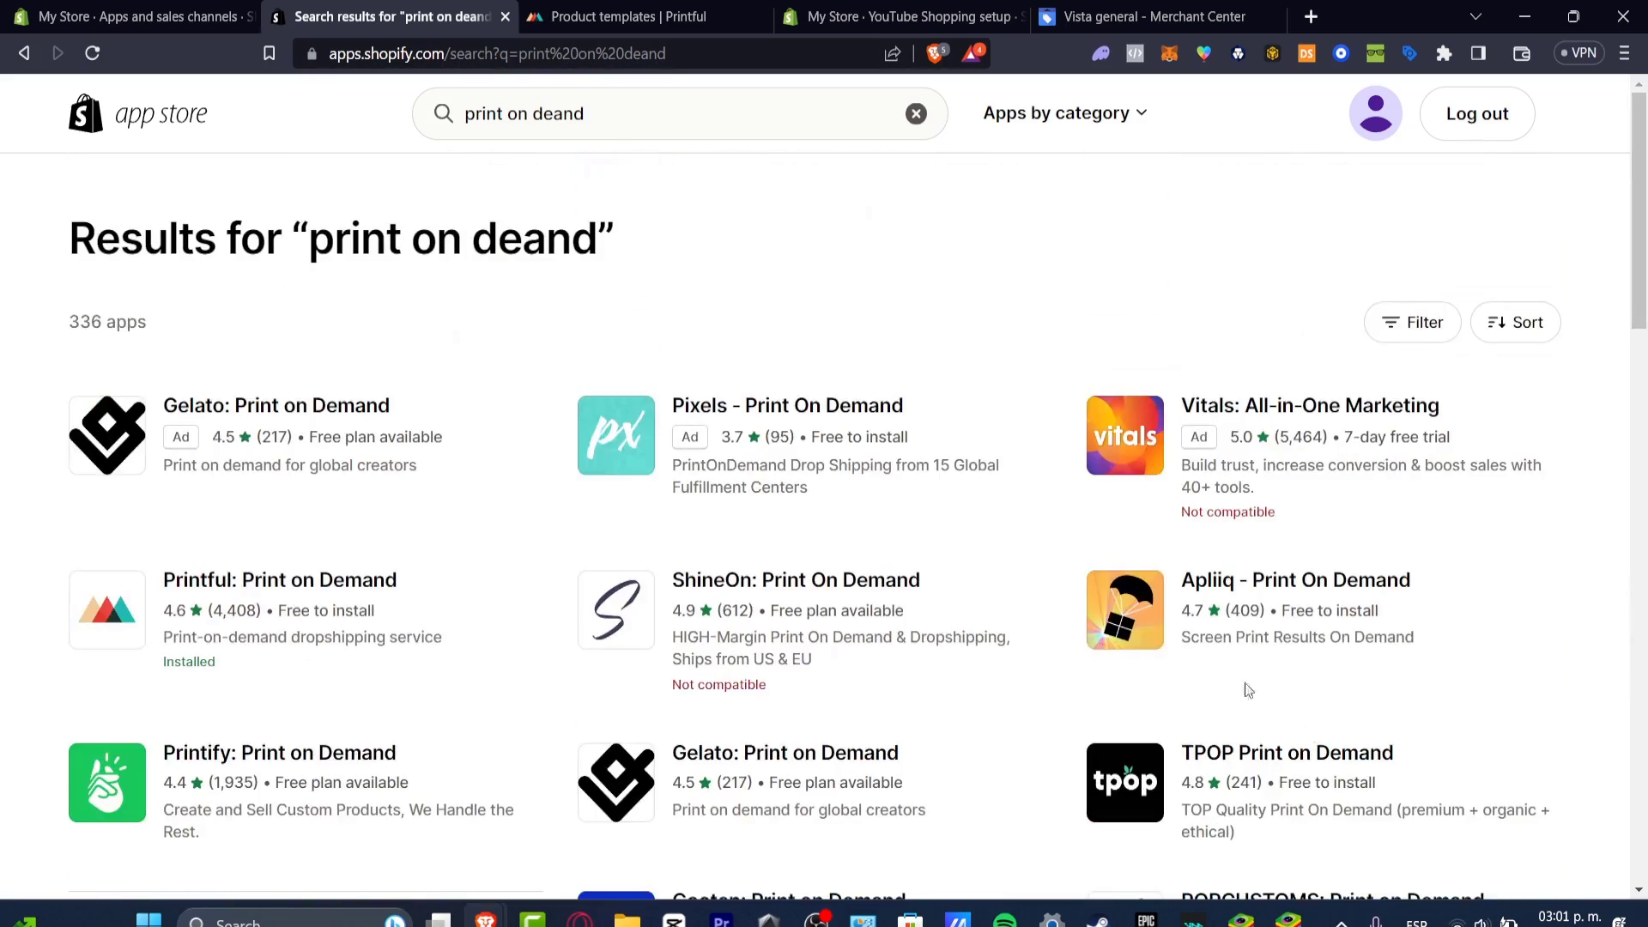
Review the Printful: Print on Demand listing and open the installed app.
click(351, 577)
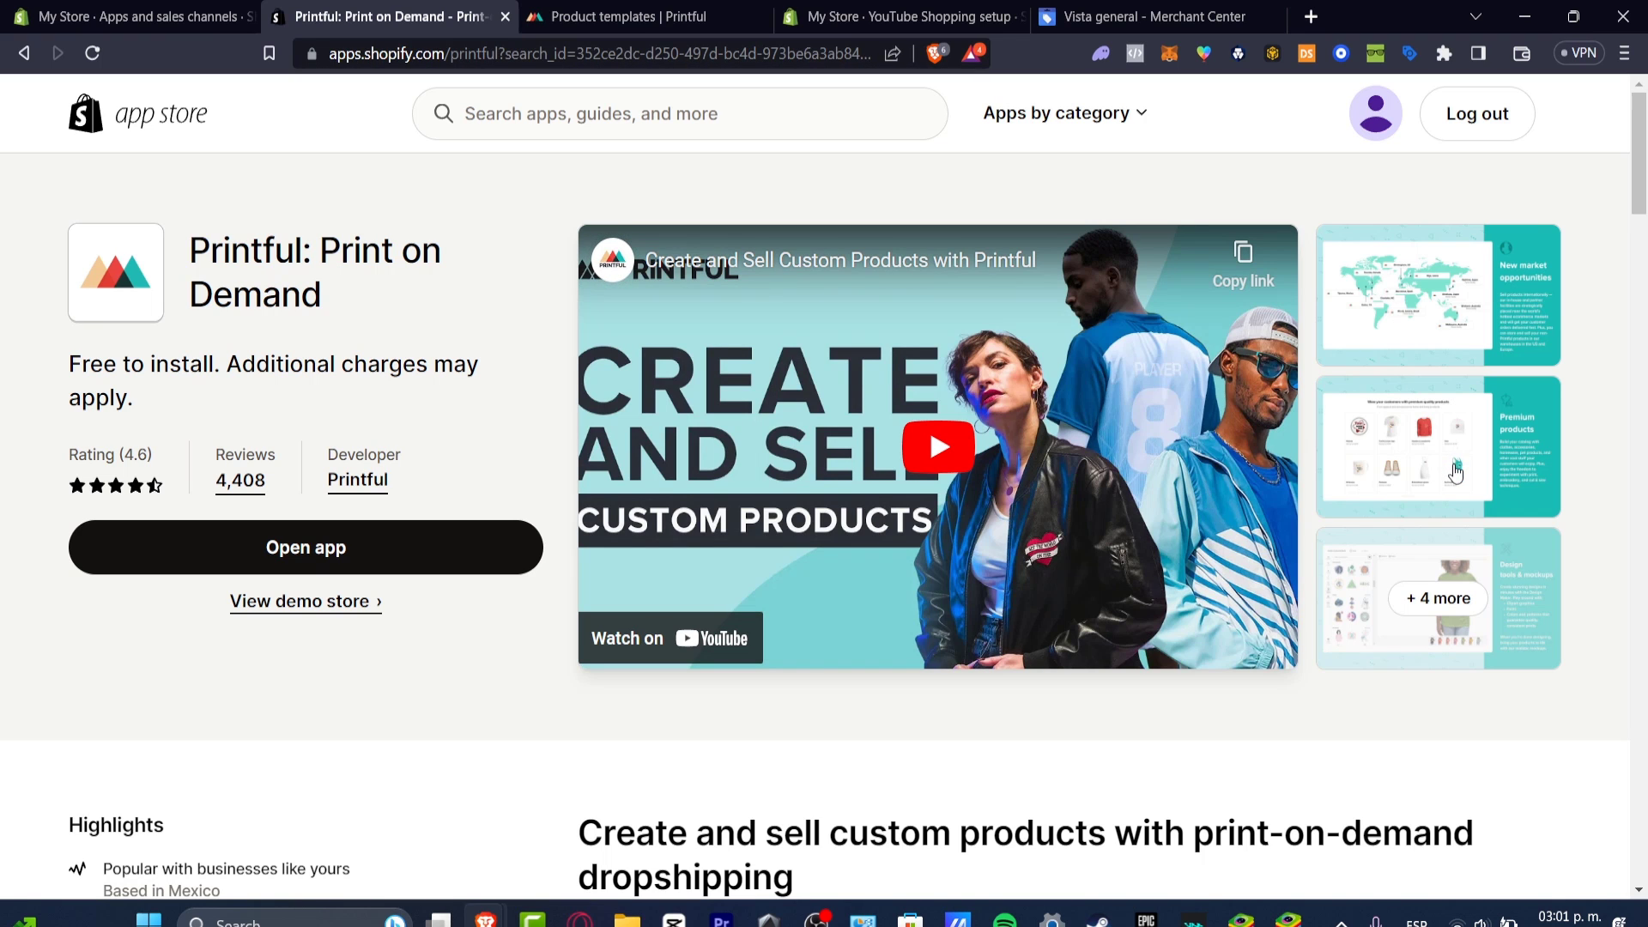
scroll(1416, 489, down, 10)
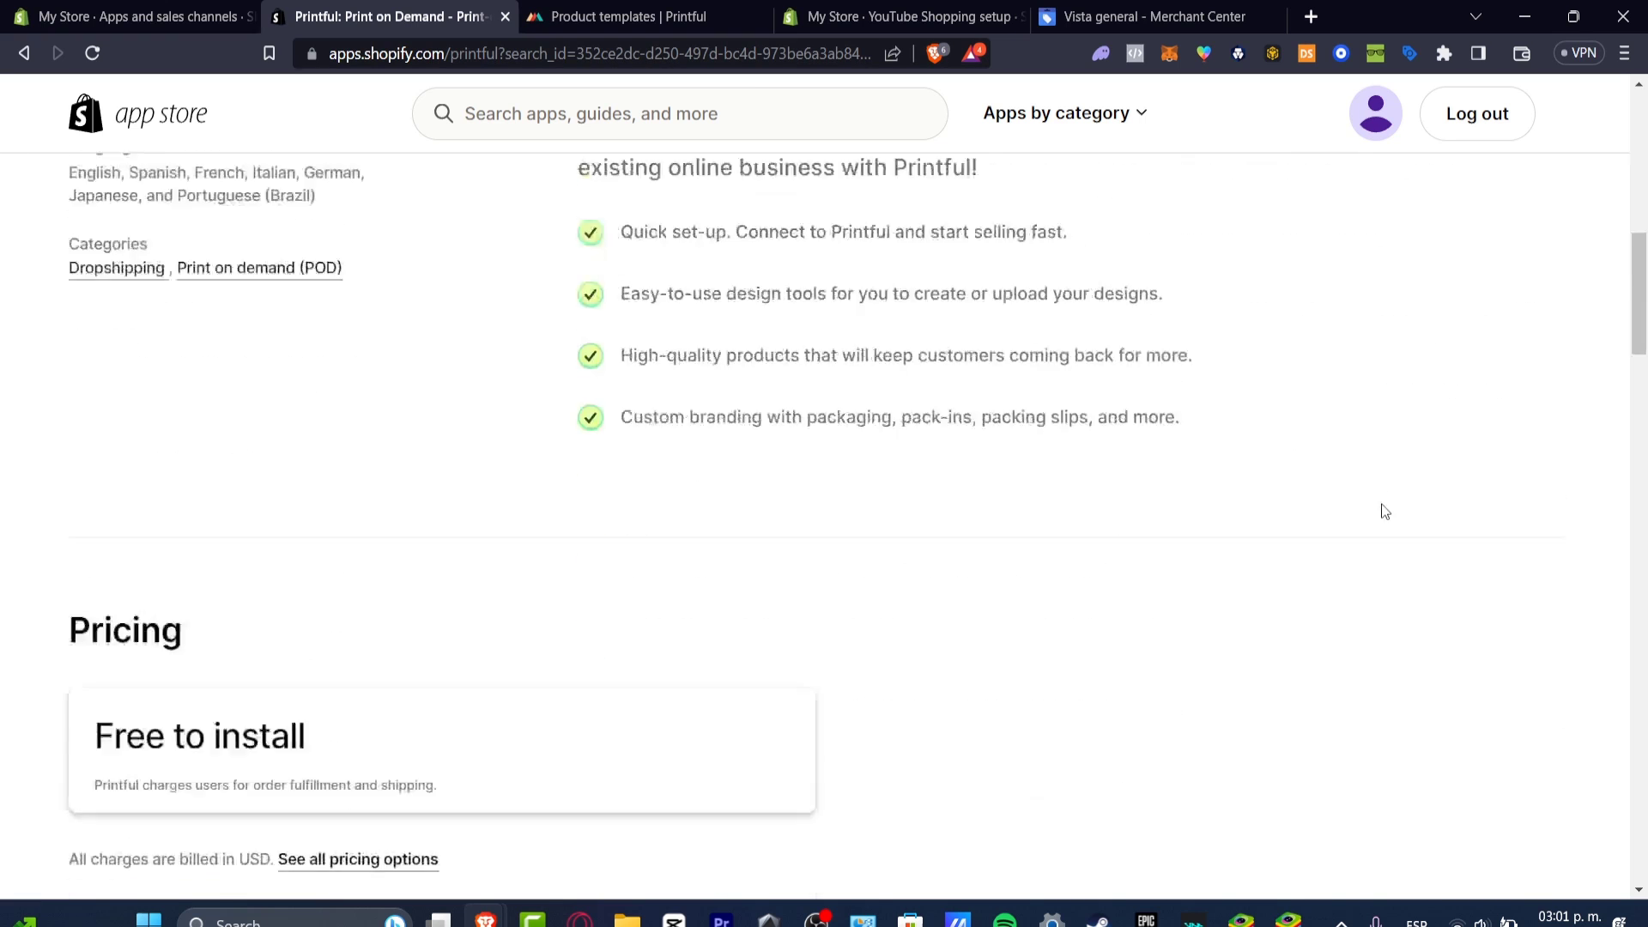
scroll(1382, 502, up, 10)
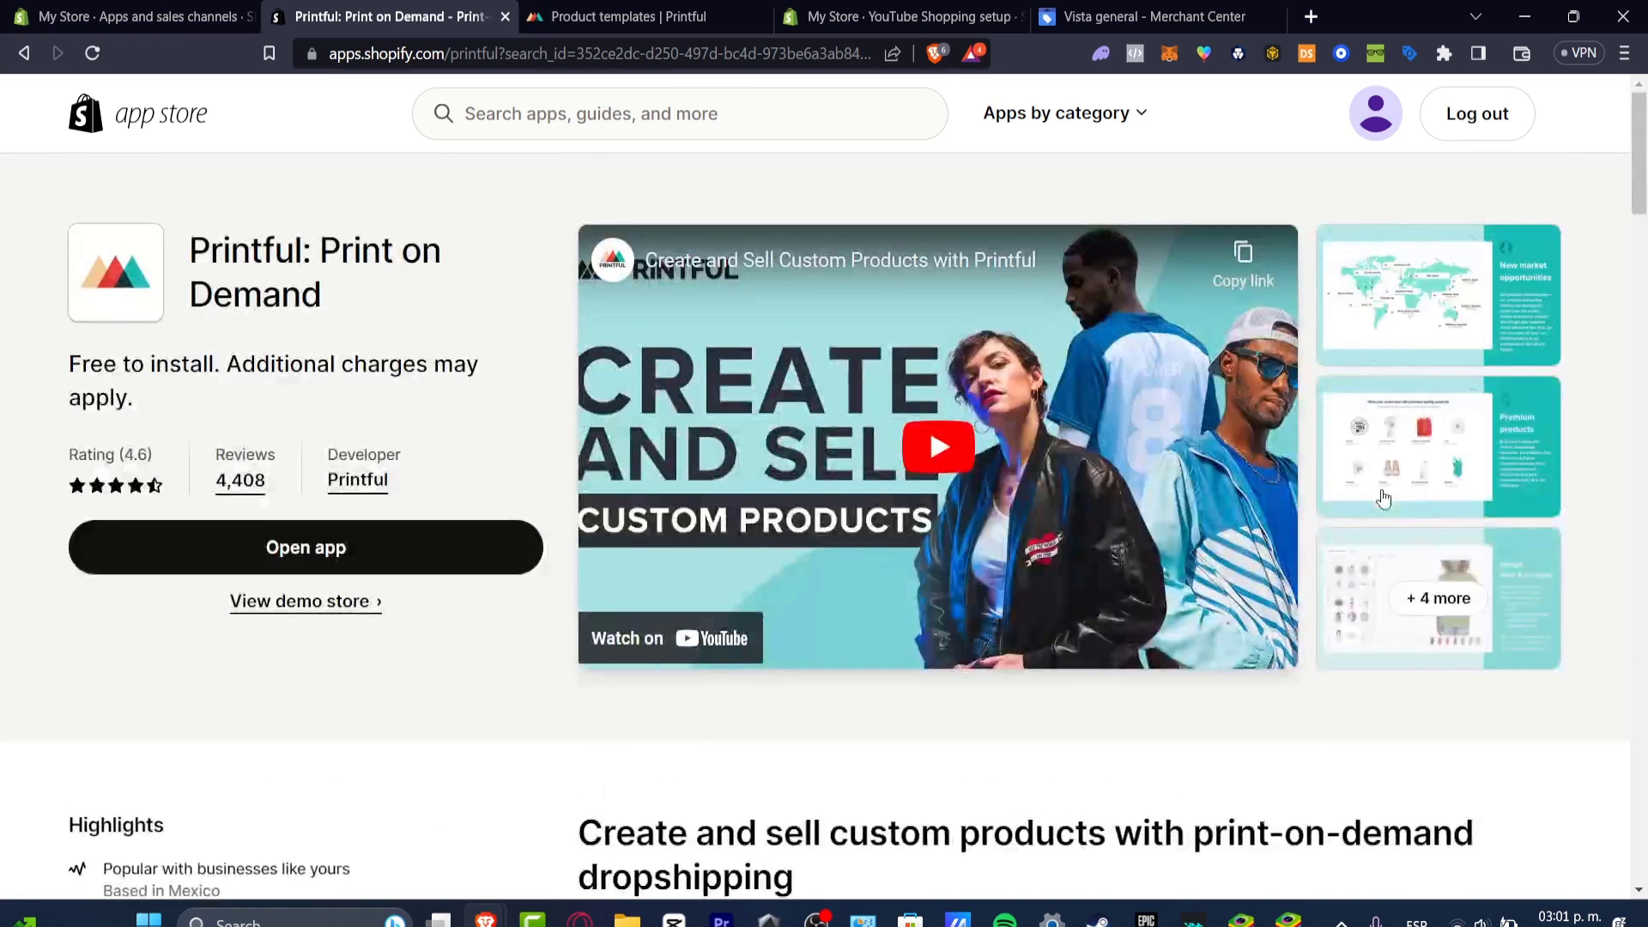
click(378, 553)
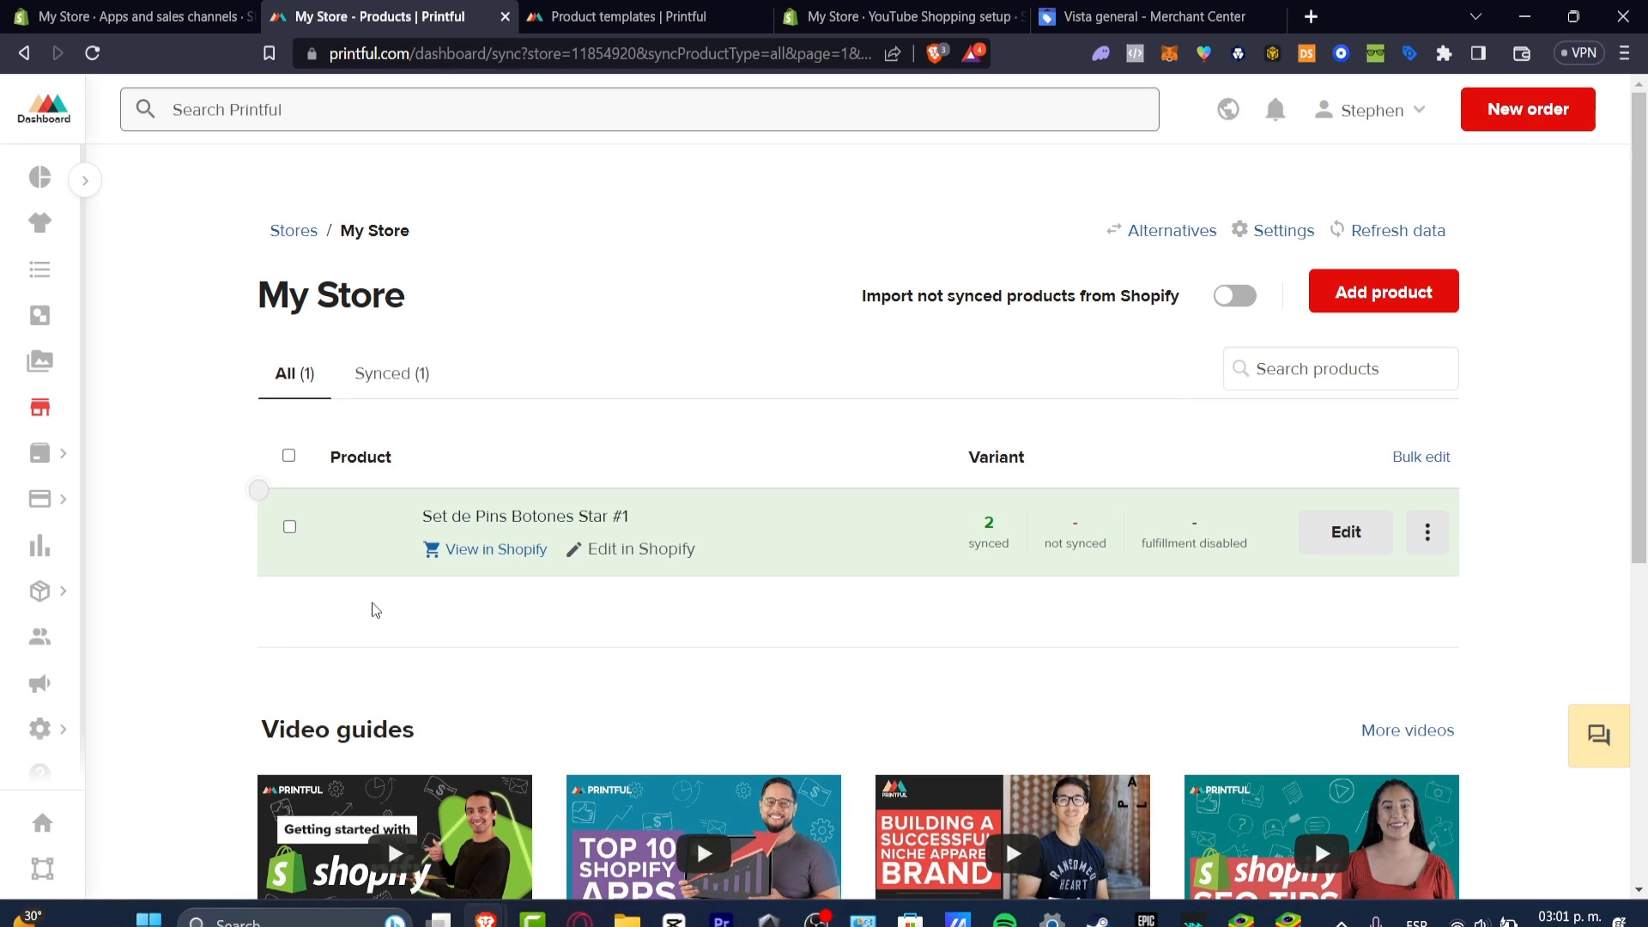
Close the settings in Shopify and start adding a product to My Store in Printful.
click(129, 16)
click(275, 139)
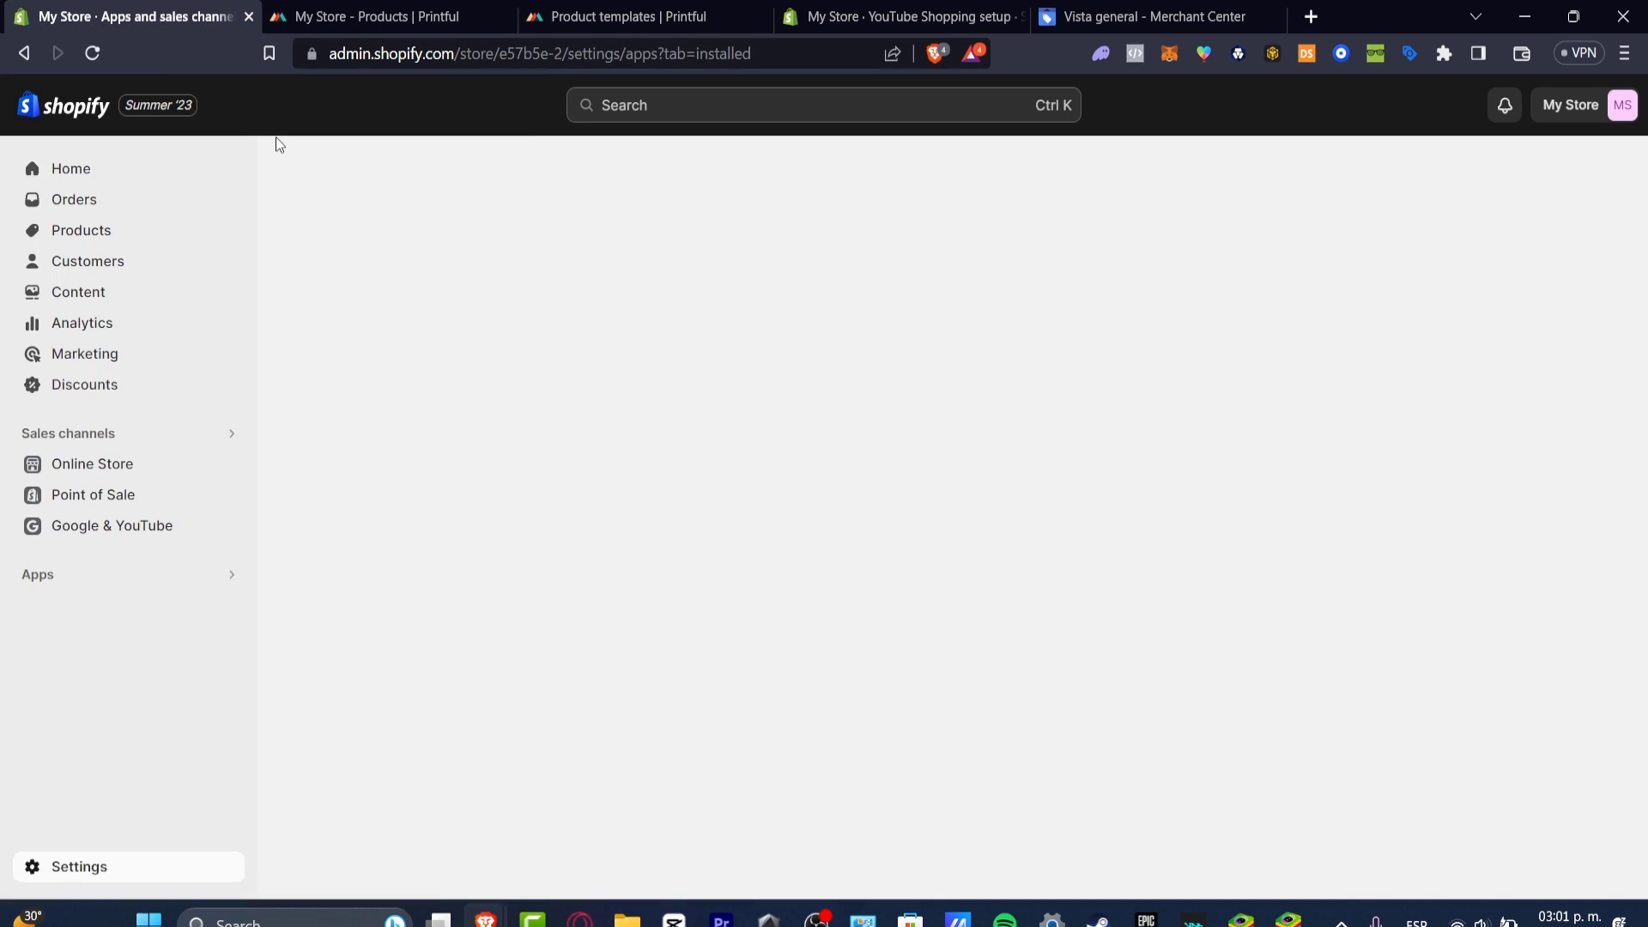
click(337, 12)
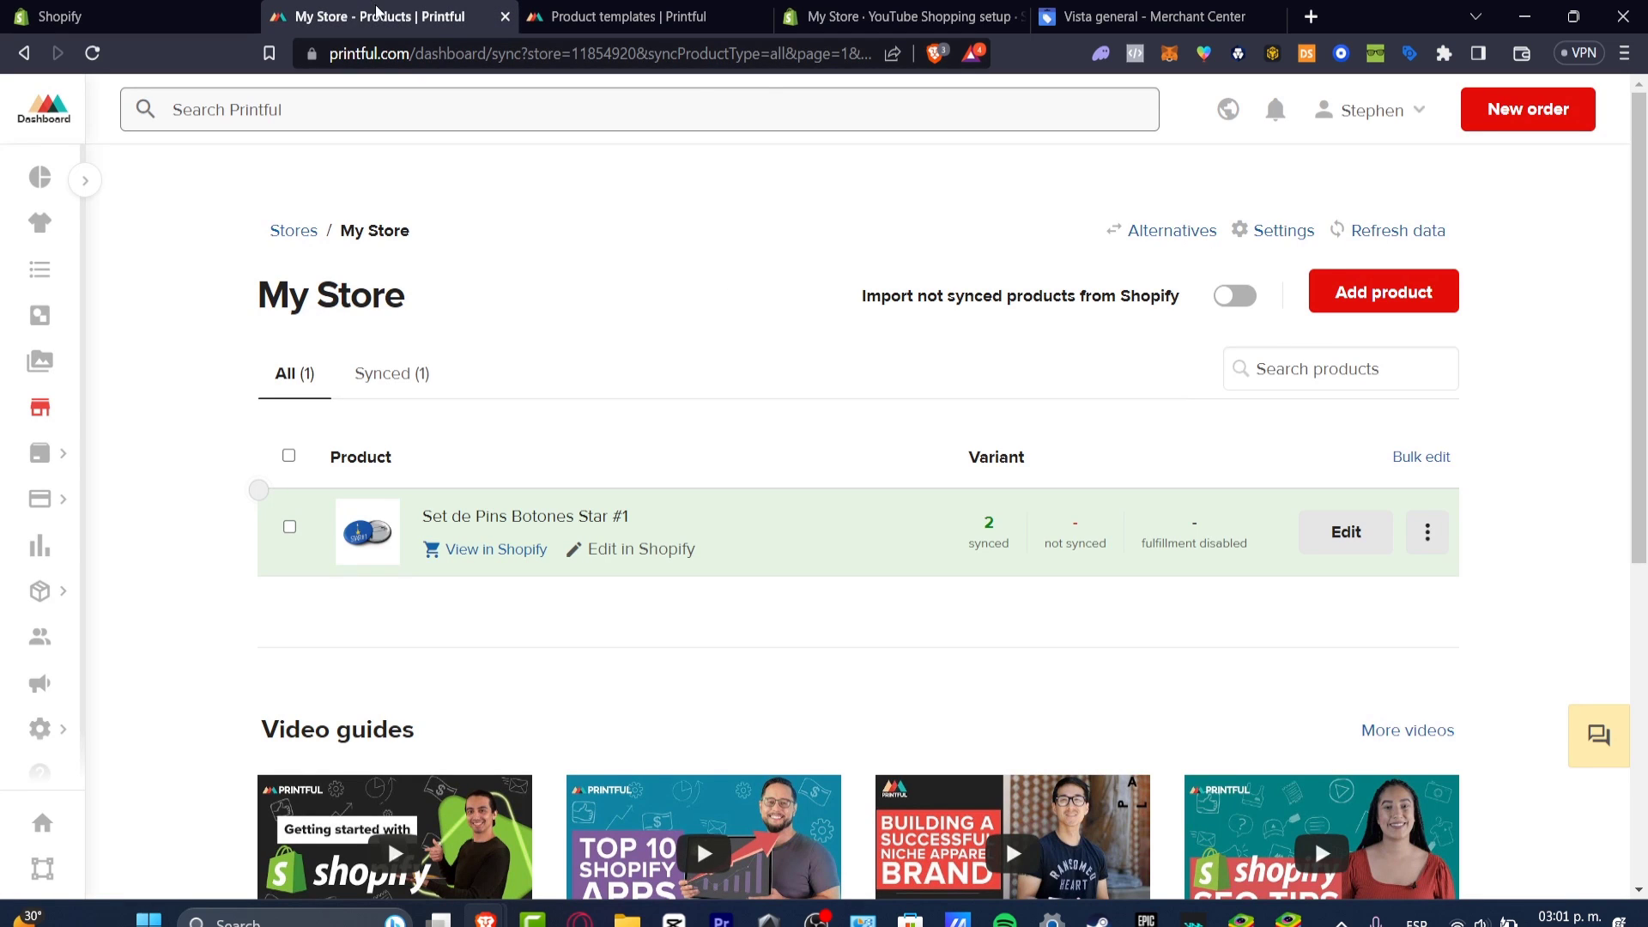
click(1360, 303)
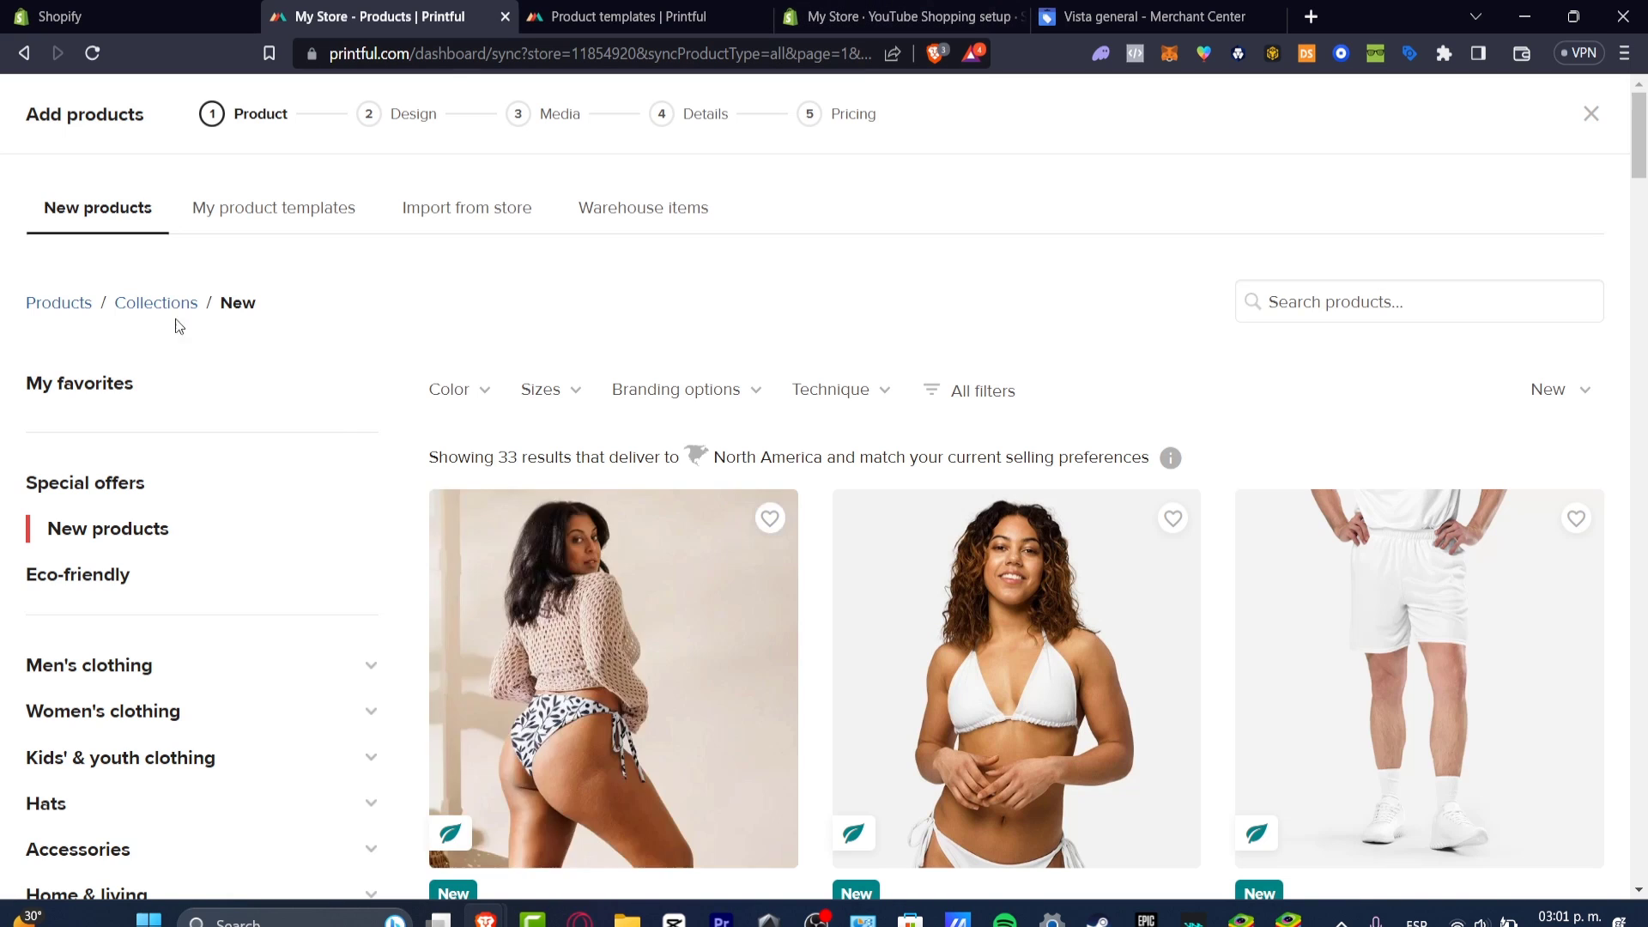
key(ctrl+shift+Tab)
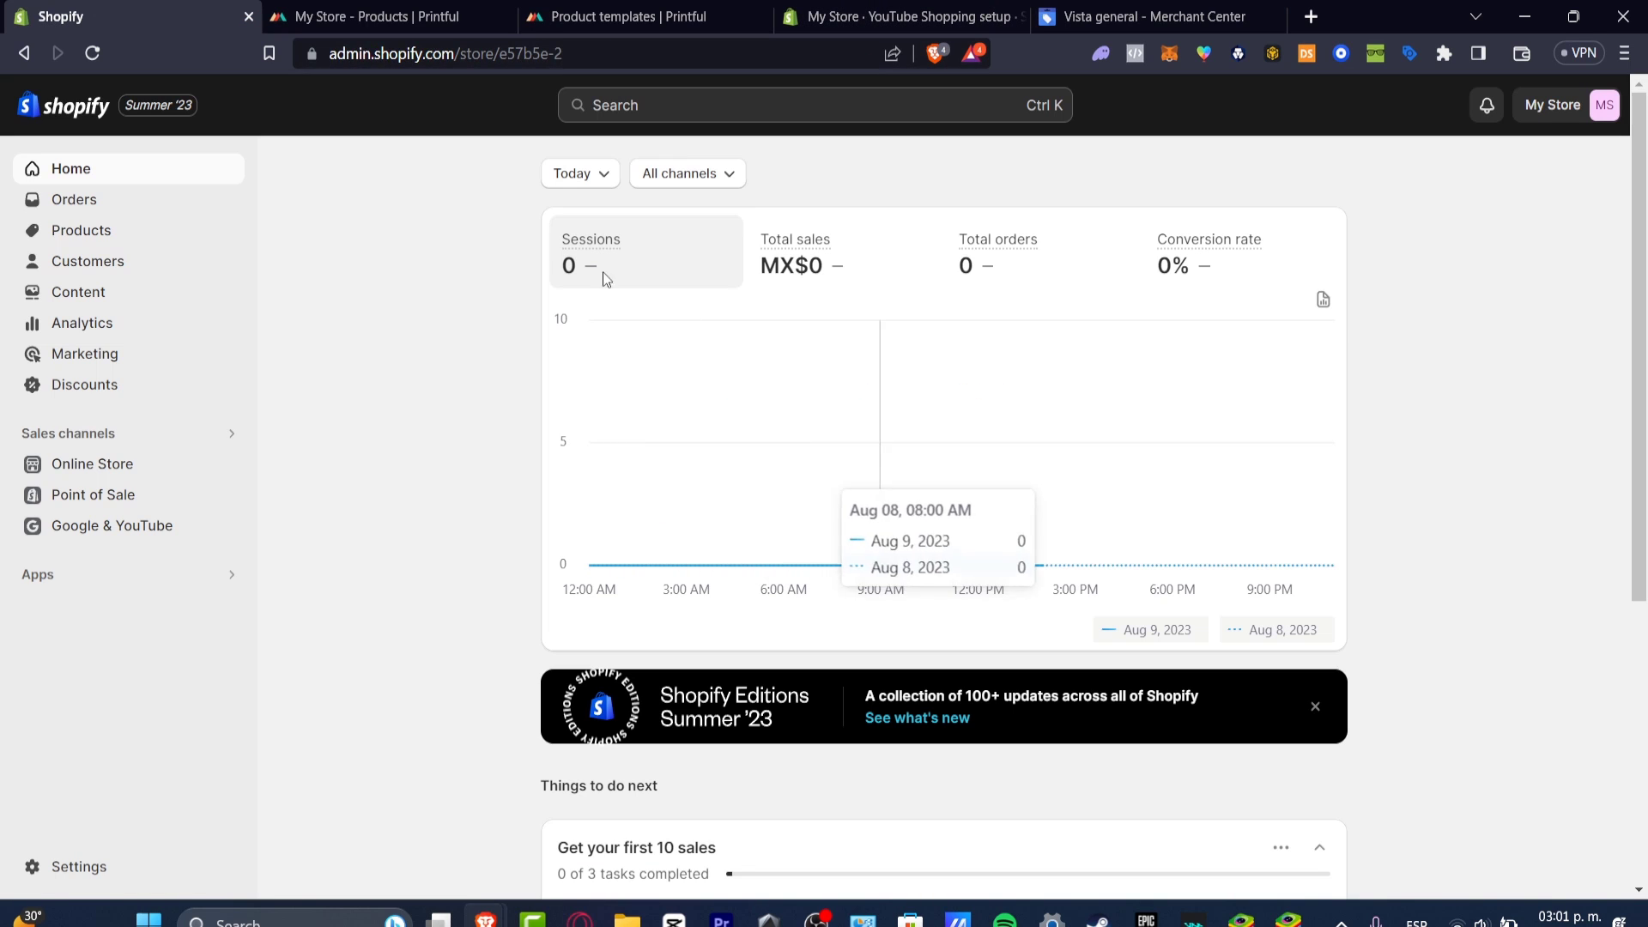
click(333, 13)
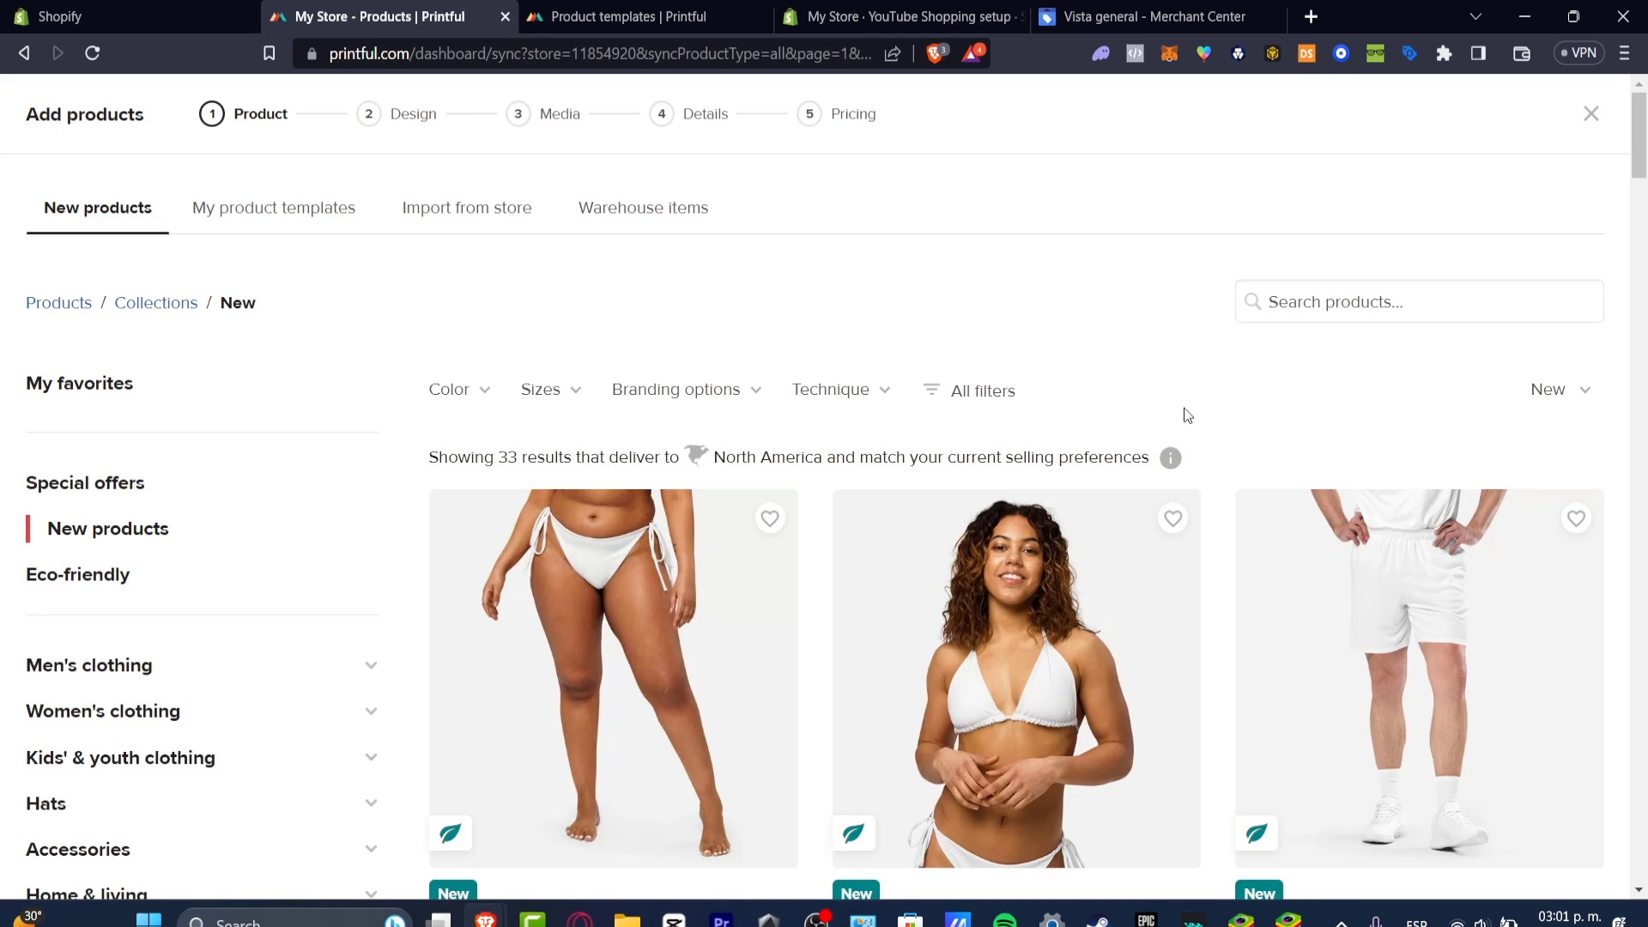
Browse the New products collection in the Printful catalog.
scroll(1184, 416, down, 10)
scroll(1186, 427, down, 2)
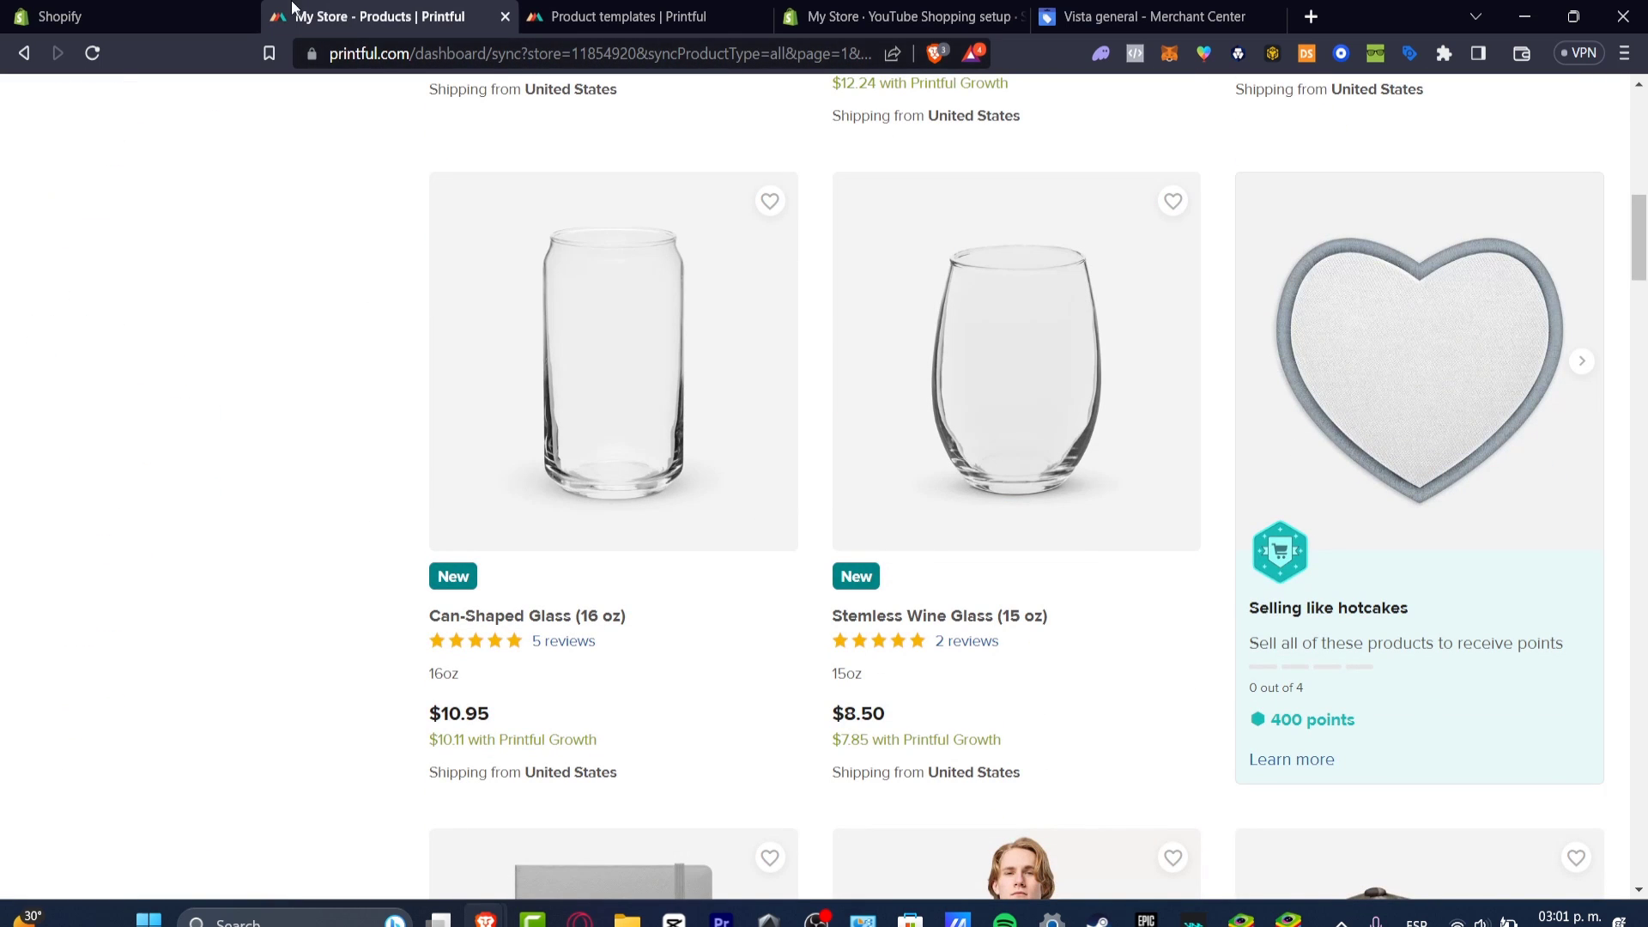
click(157, 10)
click(268, 10)
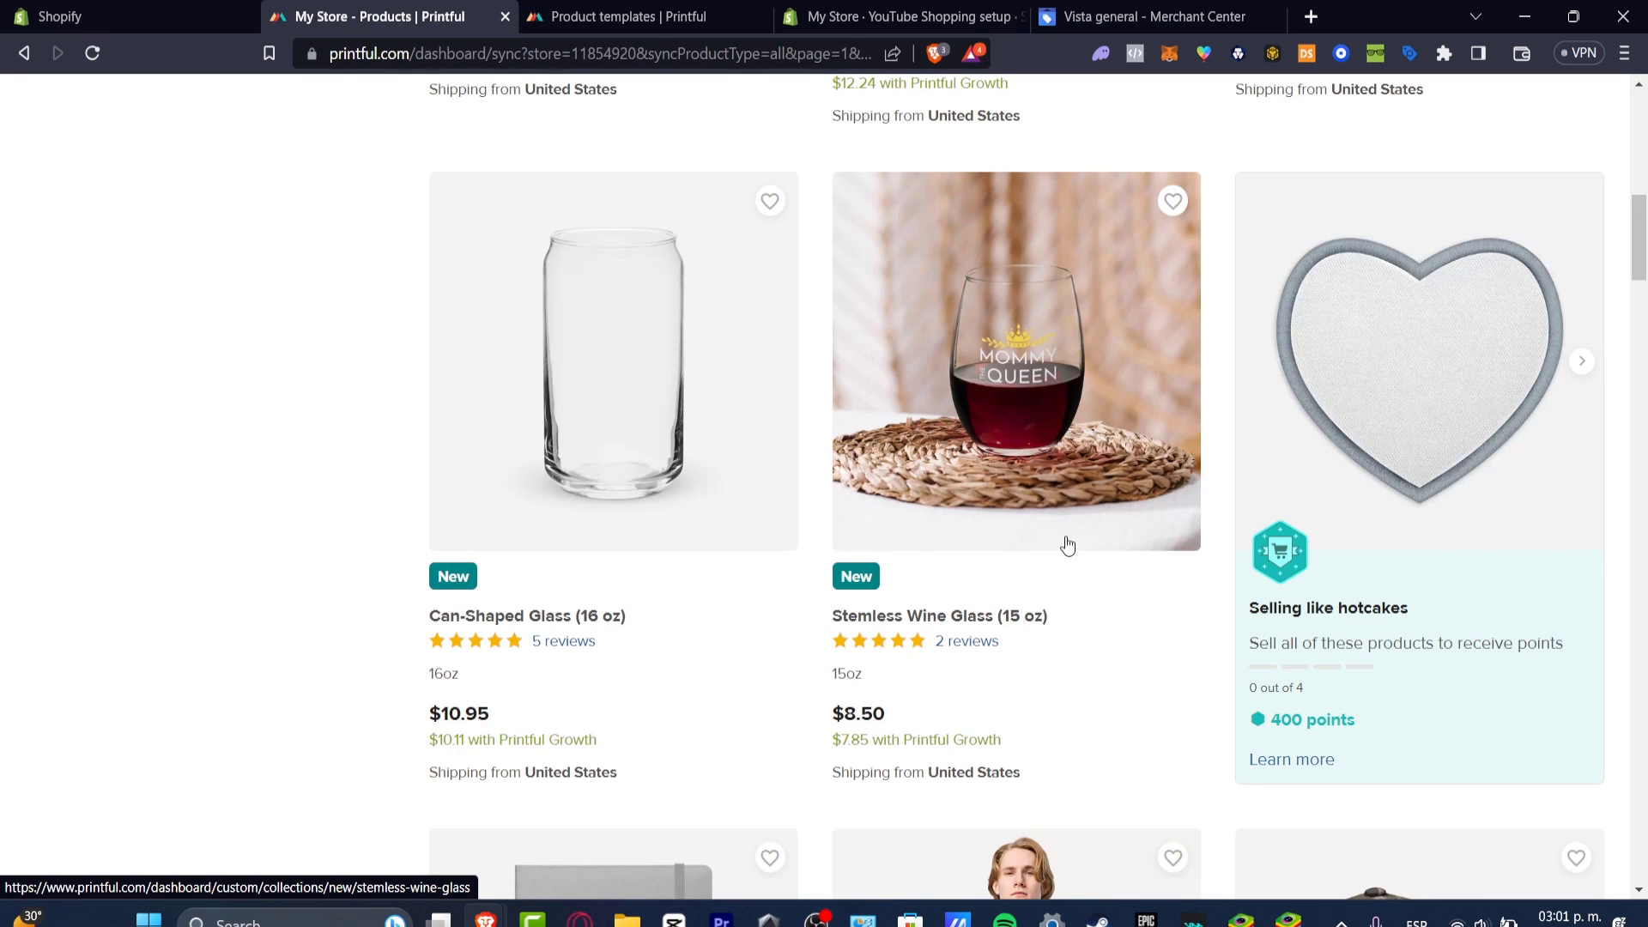
scroll(1041, 468, down, 4)
scroll(1042, 463, down, 4)
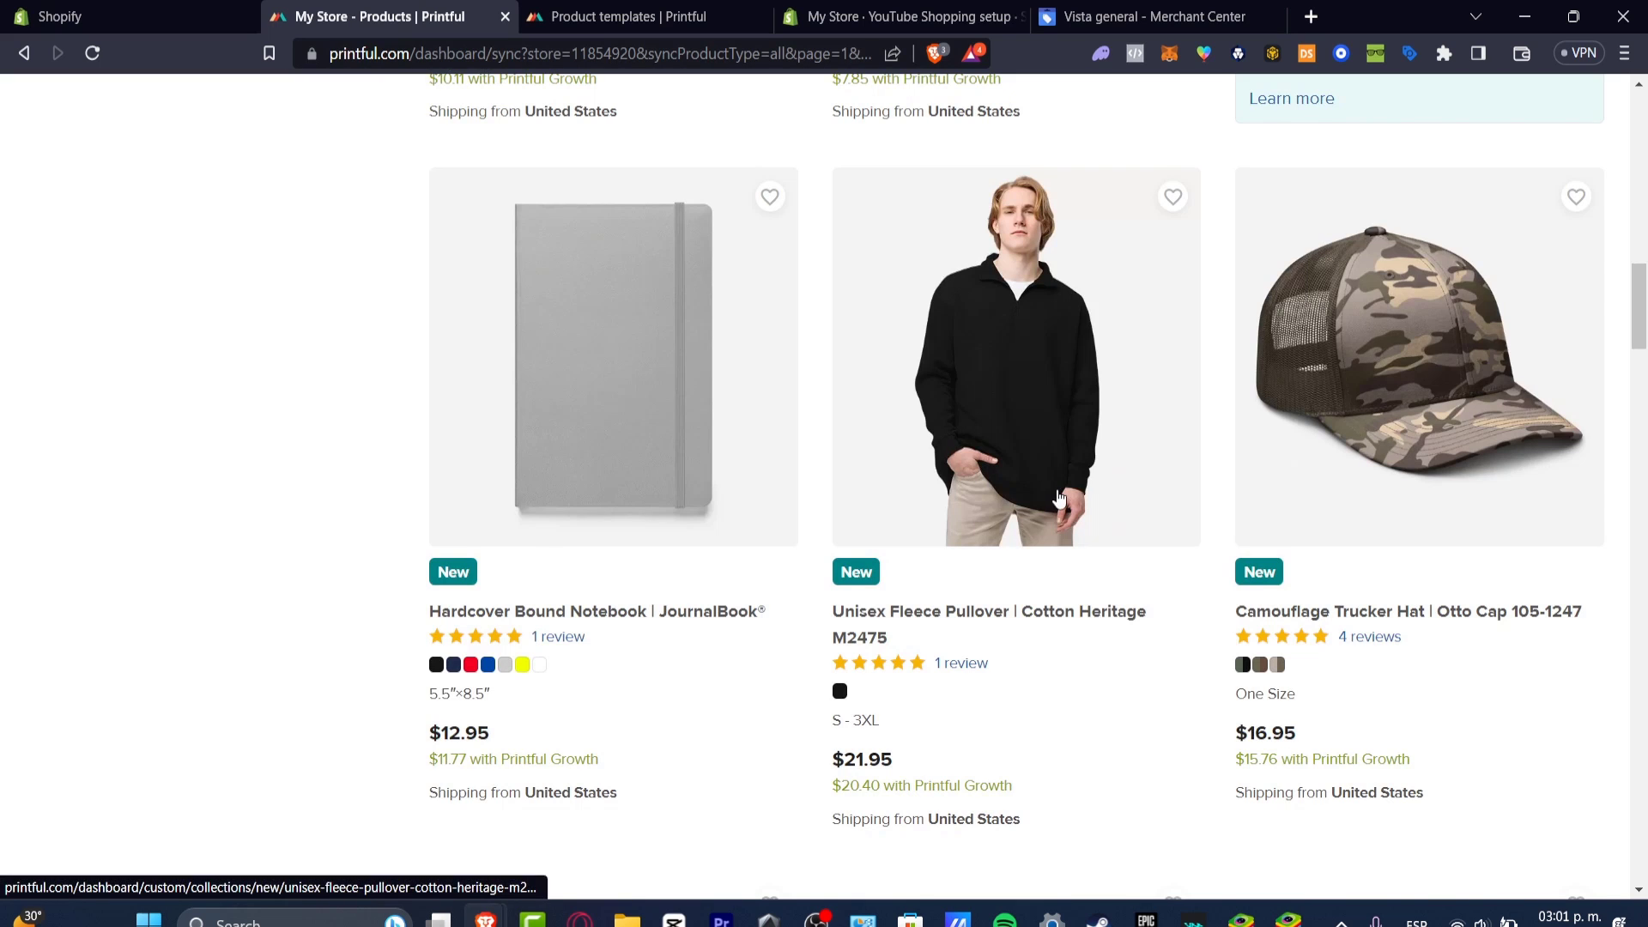
scroll(806, 434, up, 10)
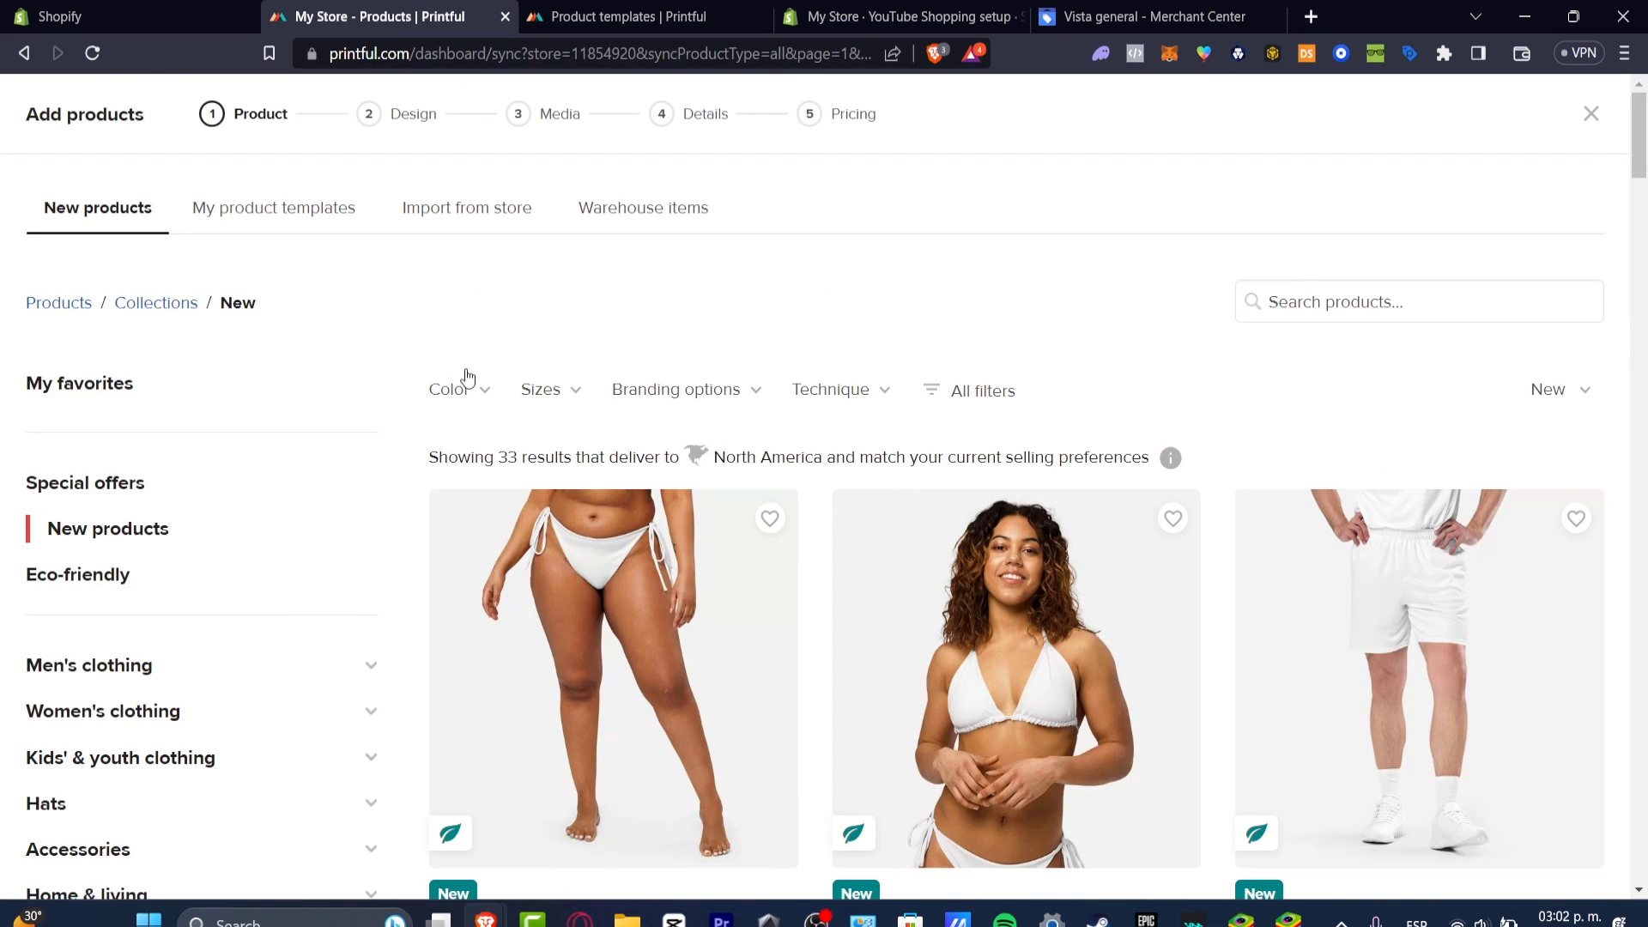
Filter the catalog by Inside Label branding, switch to the T-shirts category under Men's clothing, and browse its shirts.
click(718, 390)
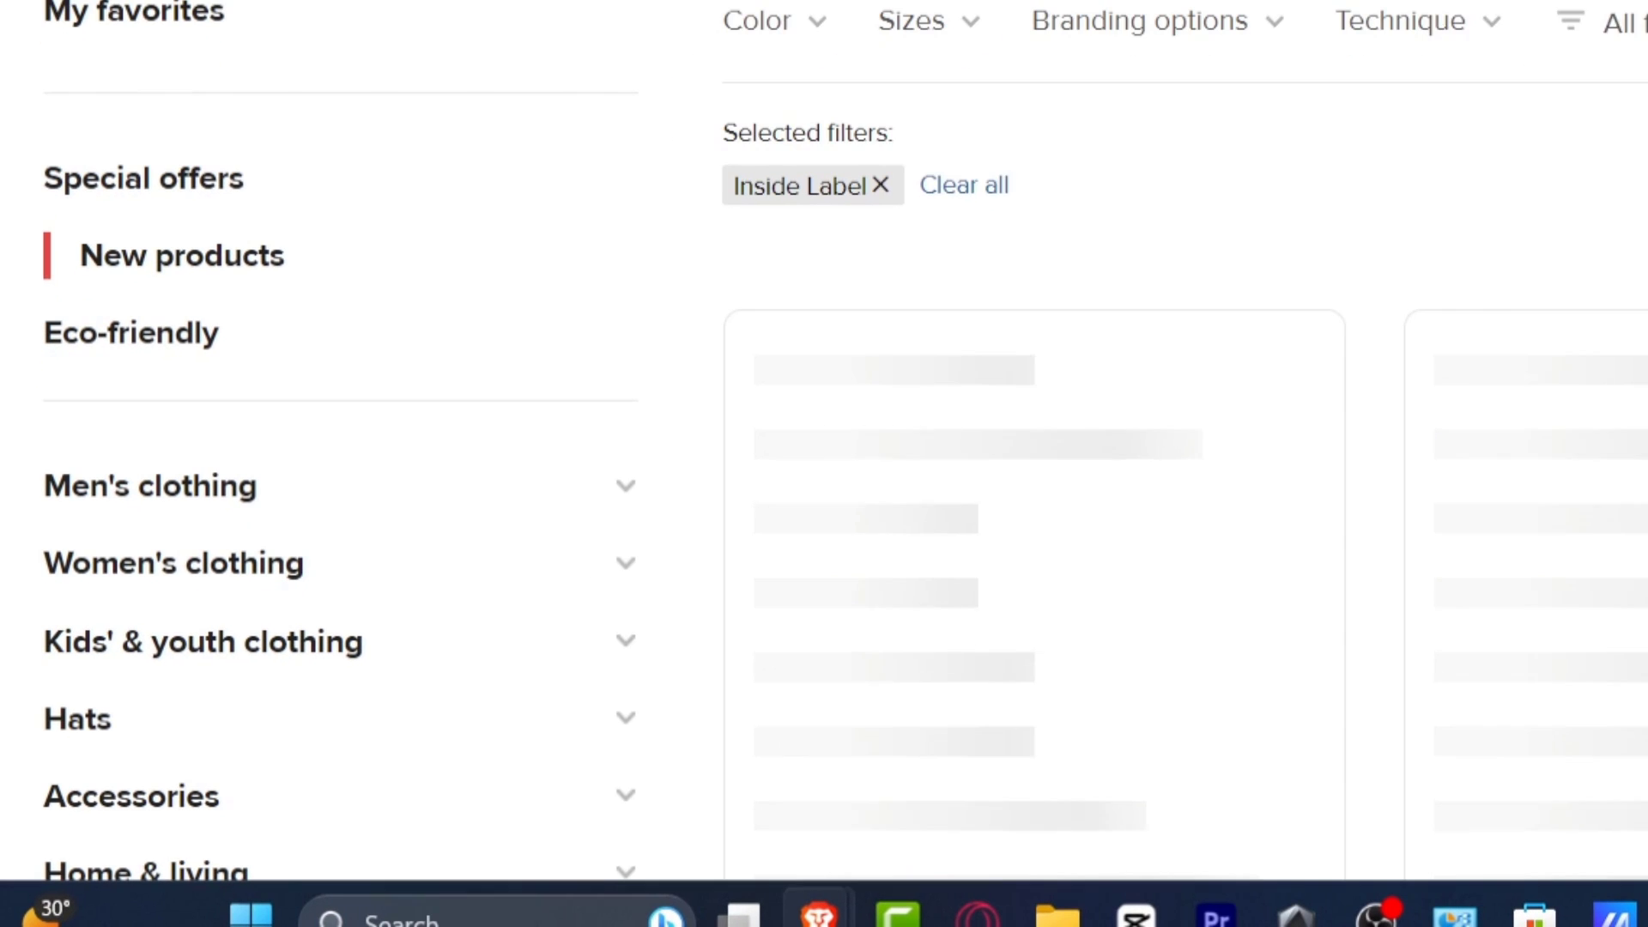
scroll(764, 112, down, 5)
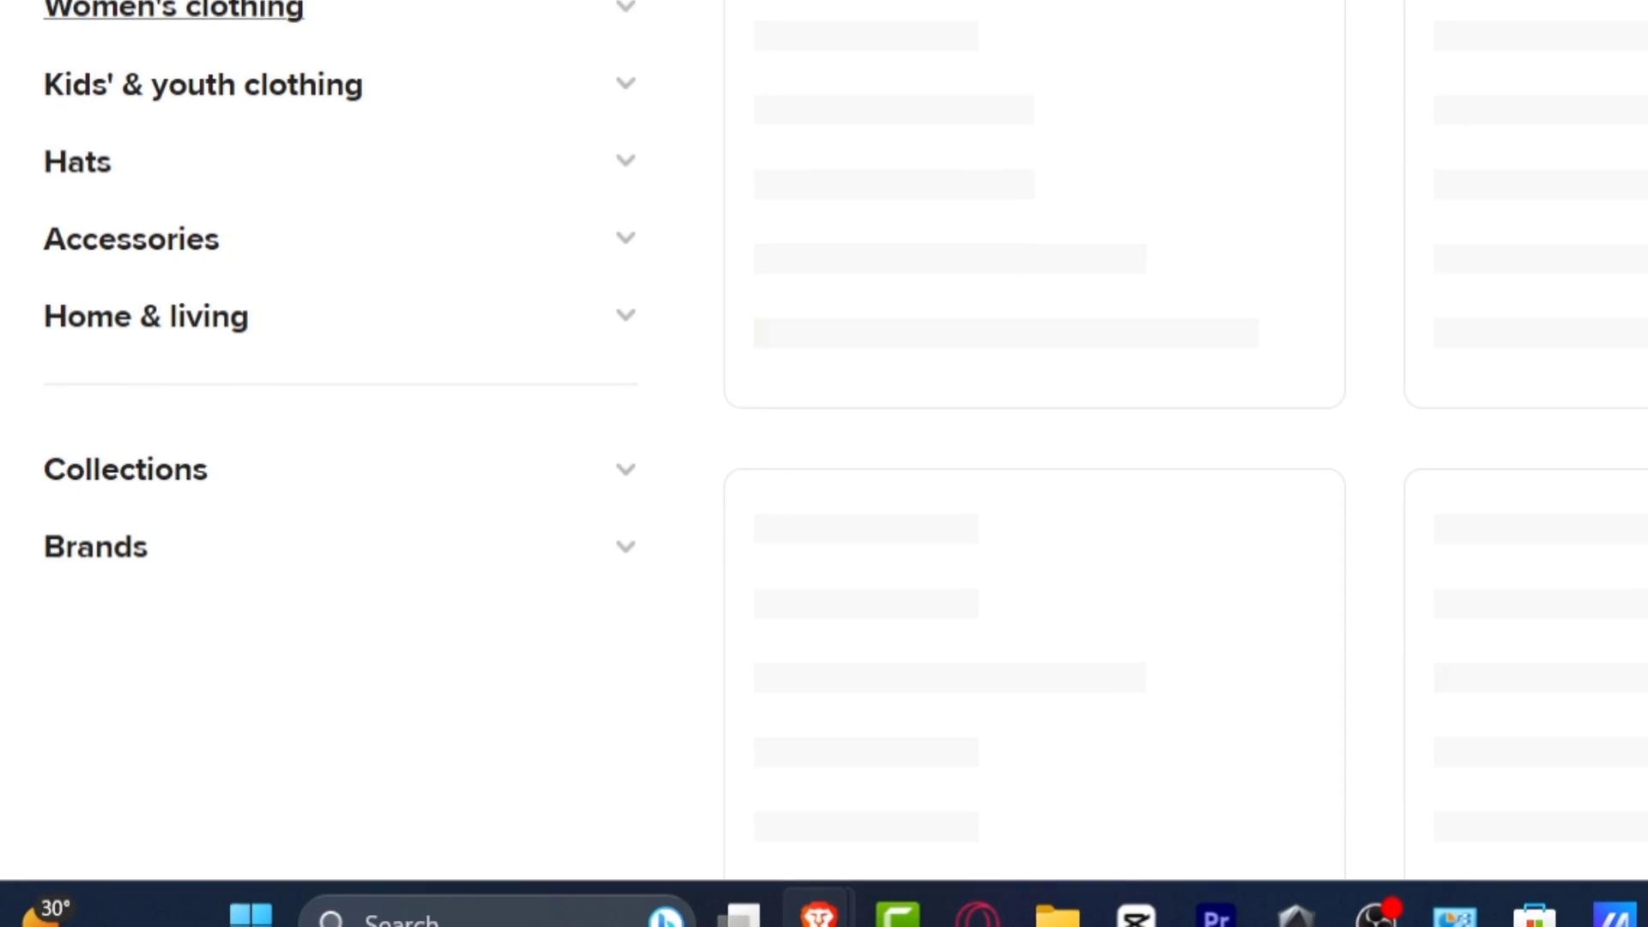
click(135, 333)
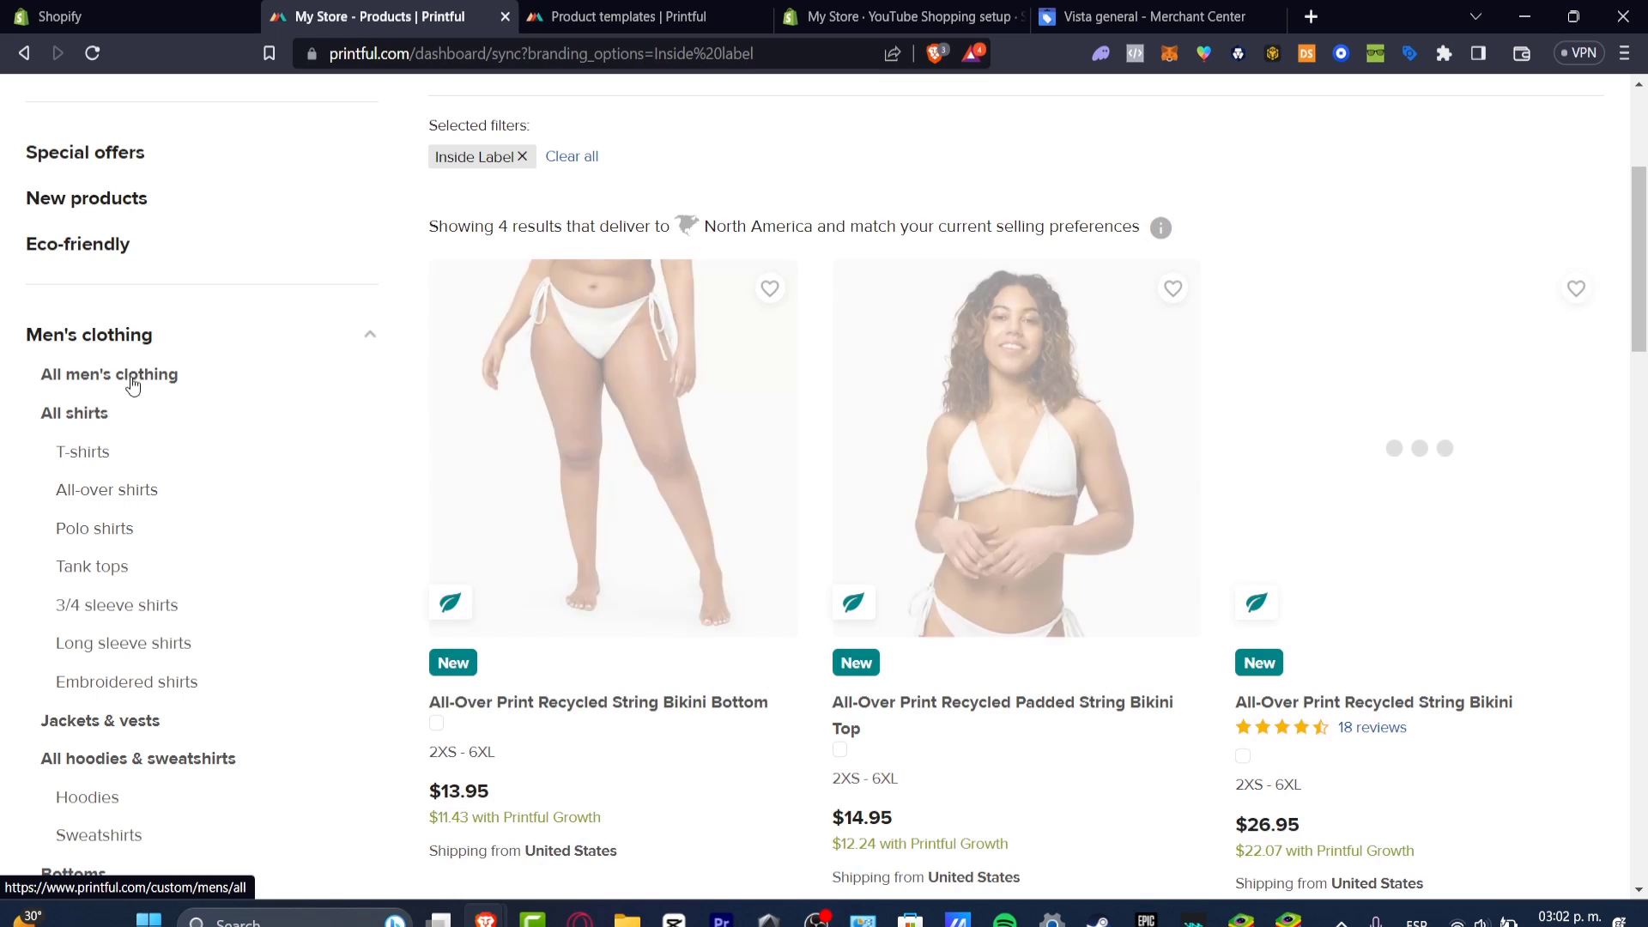
click(111, 451)
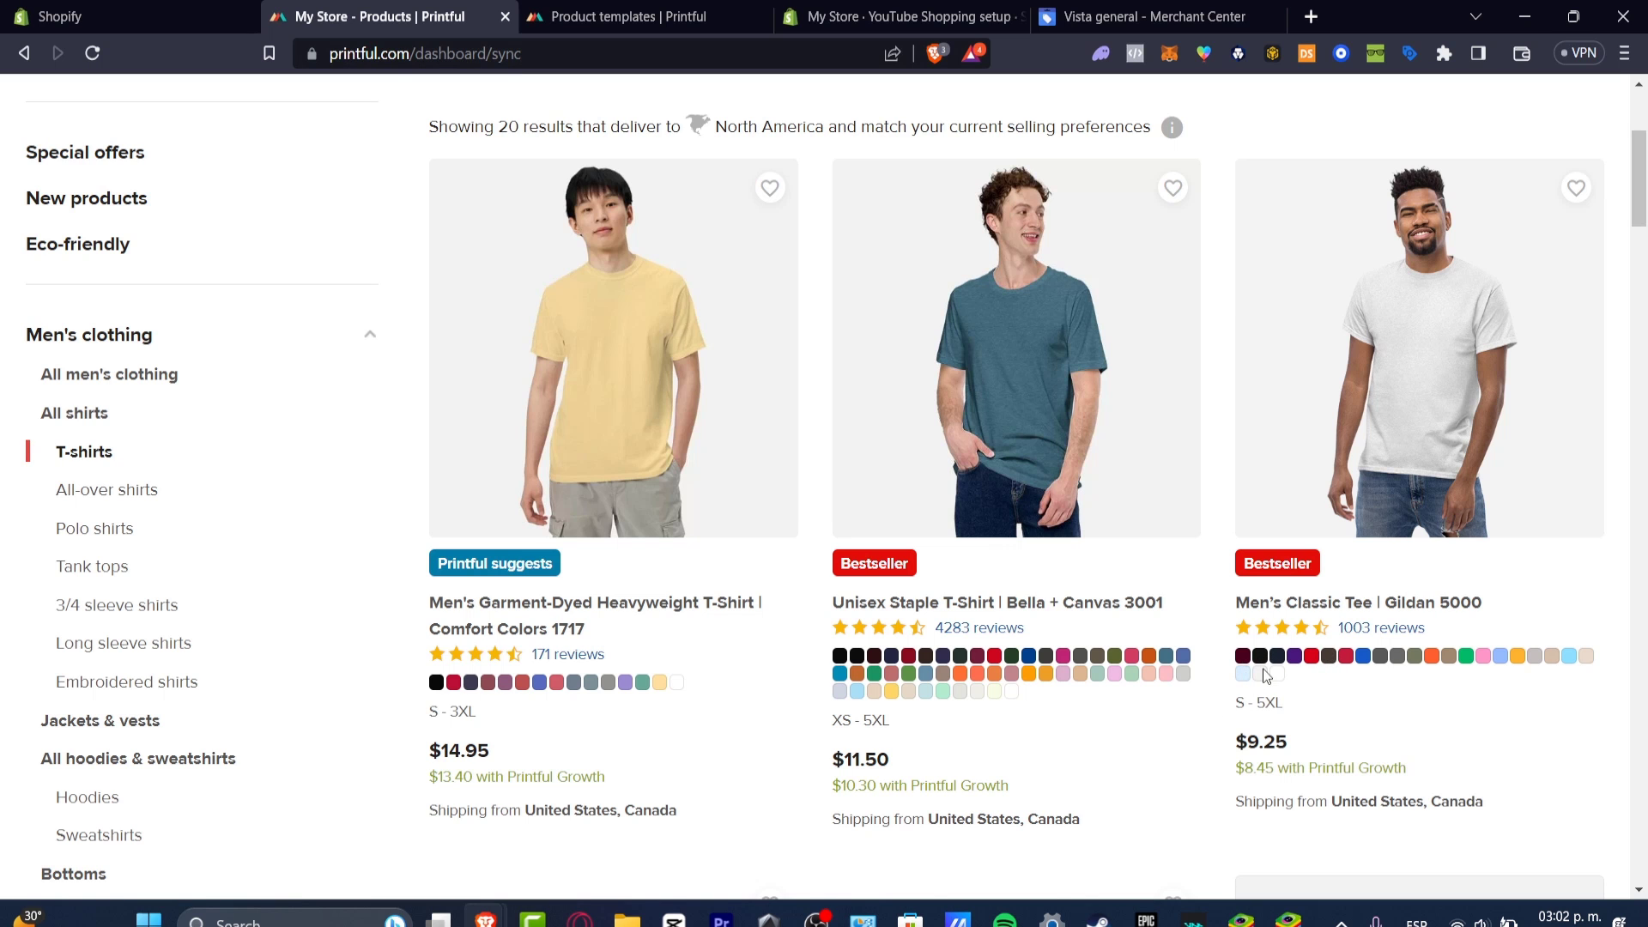
scroll(1313, 687, down, 8)
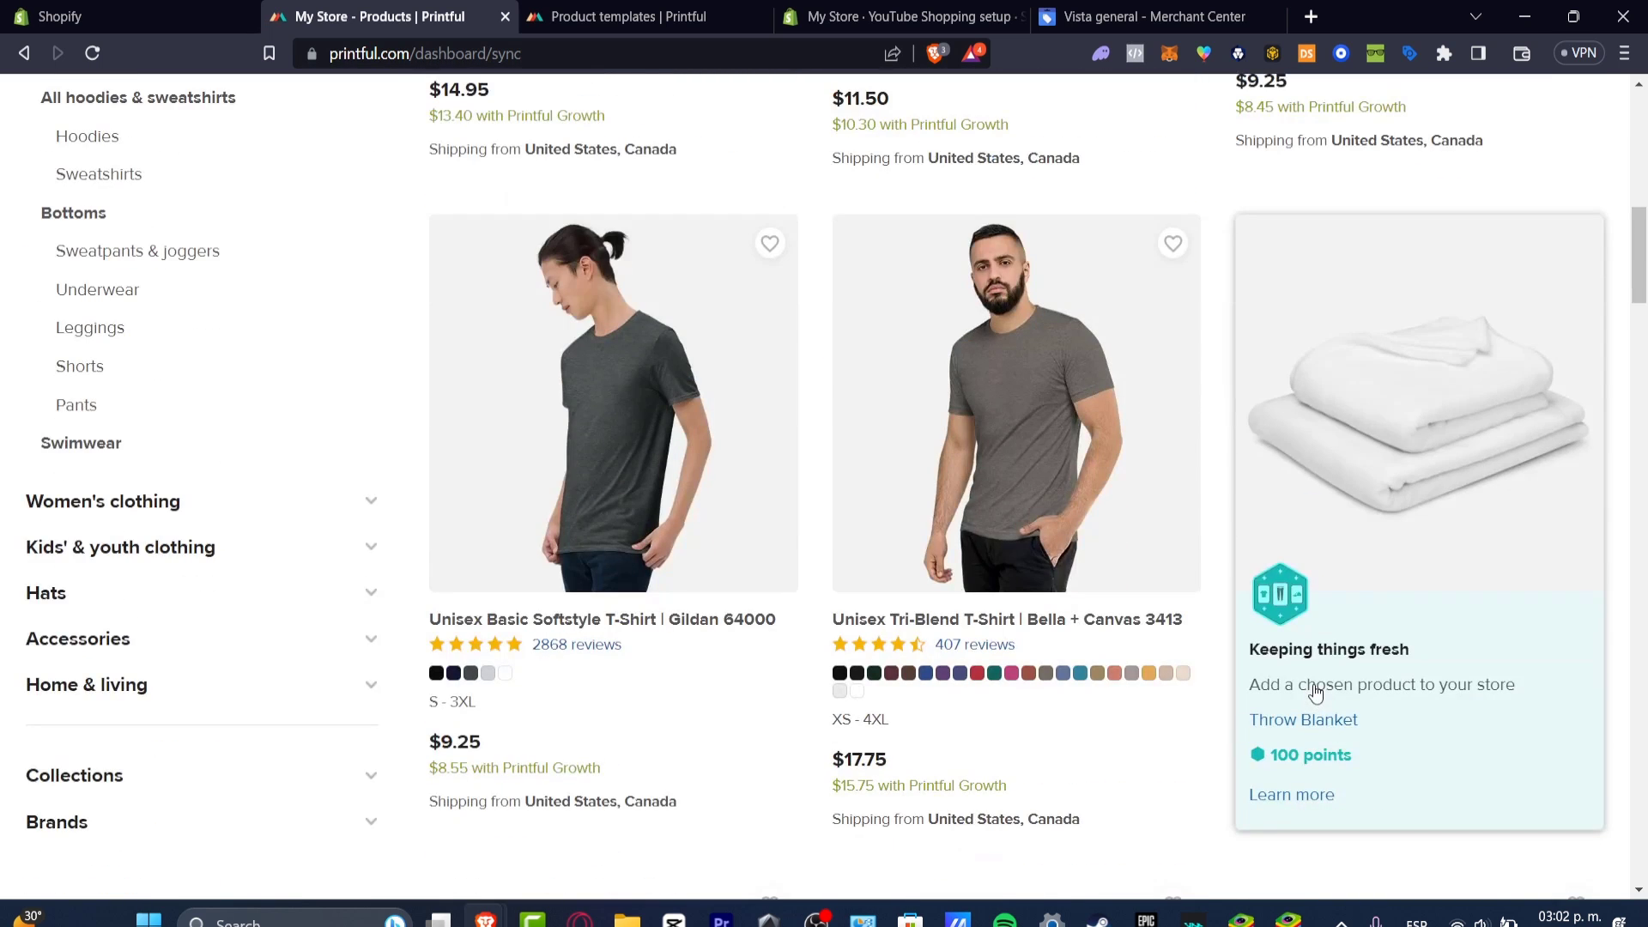
scroll(1315, 691, up, 4)
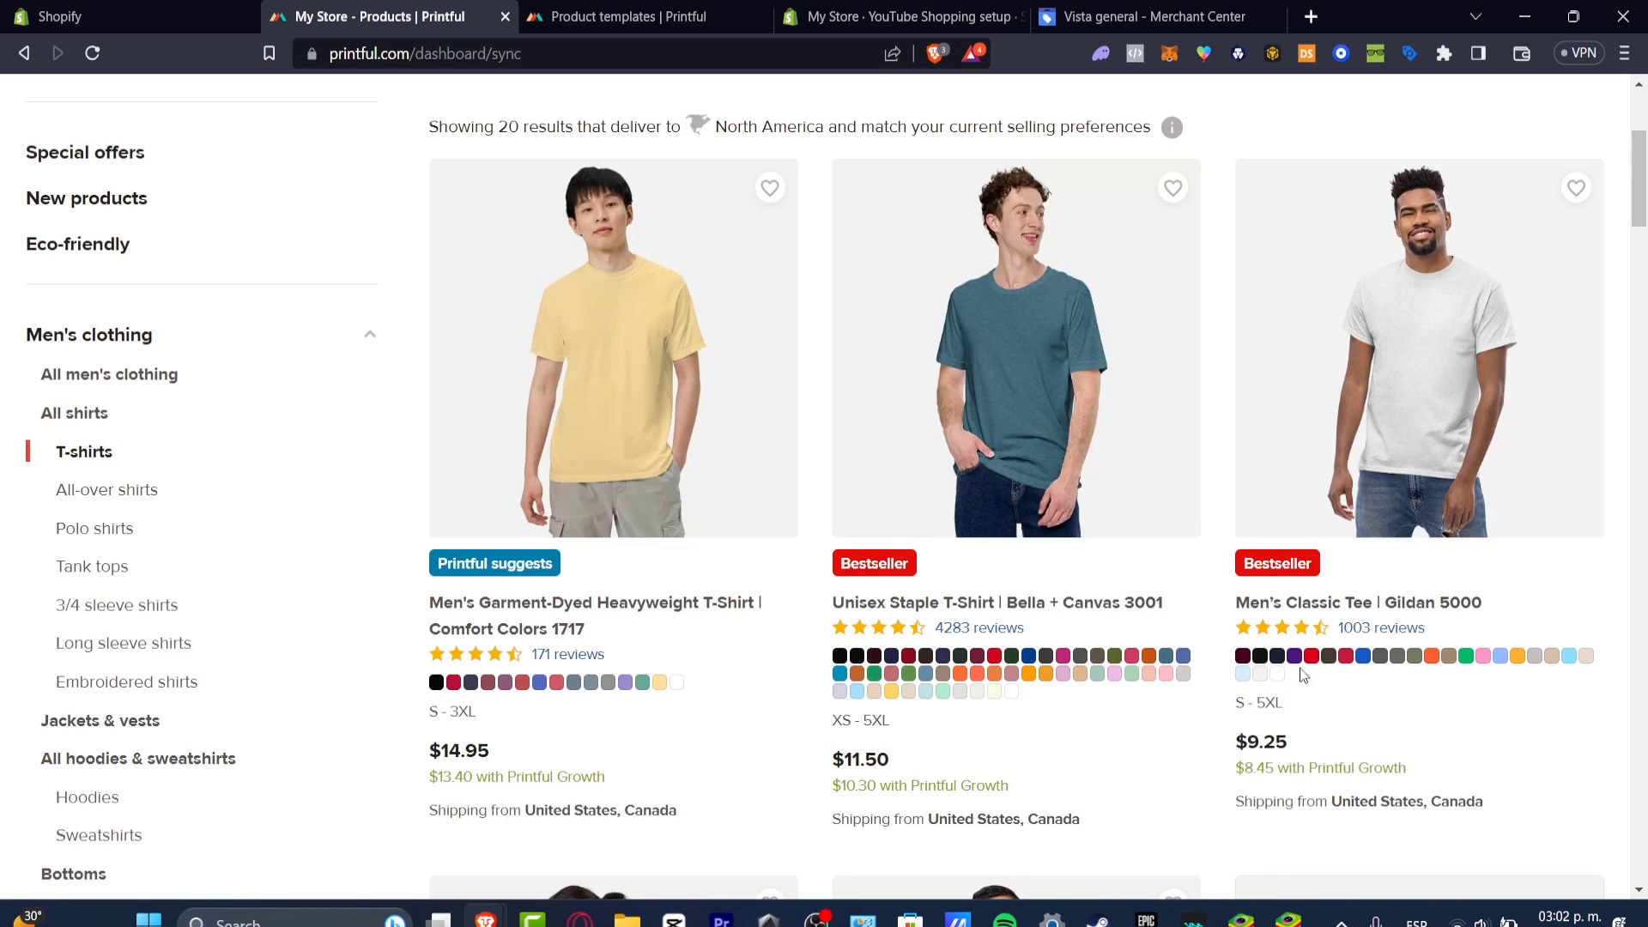
Choose the Men's Classic Tee | Gildan 5000 and look over its front design area.
drag(1298, 749, 1241, 745)
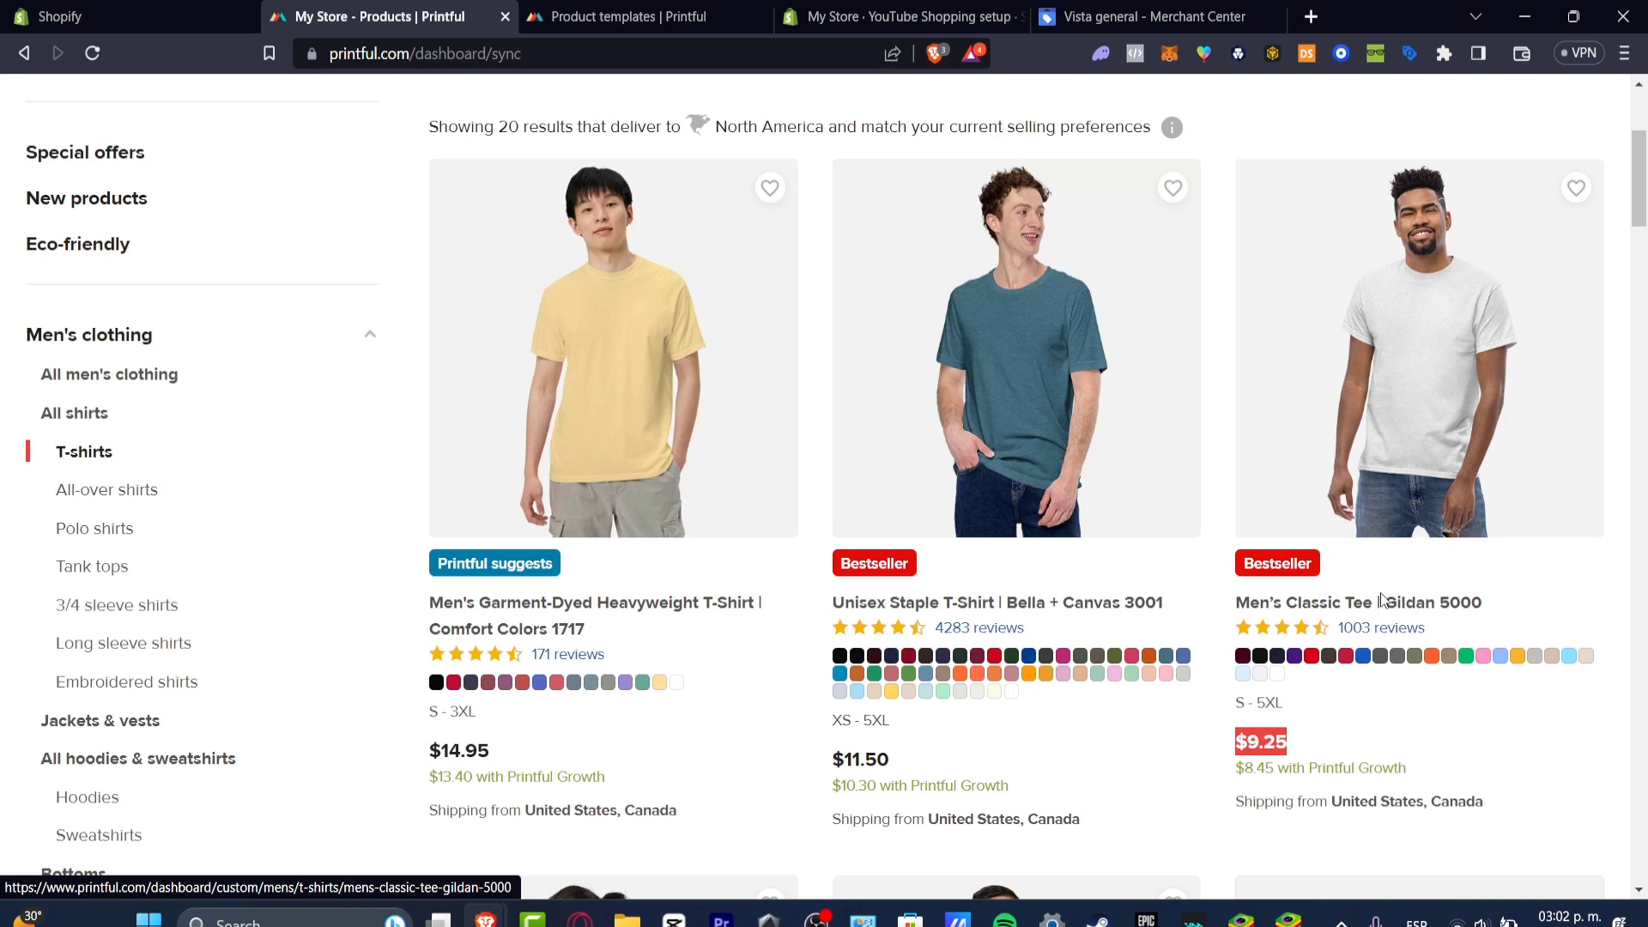
click(1327, 611)
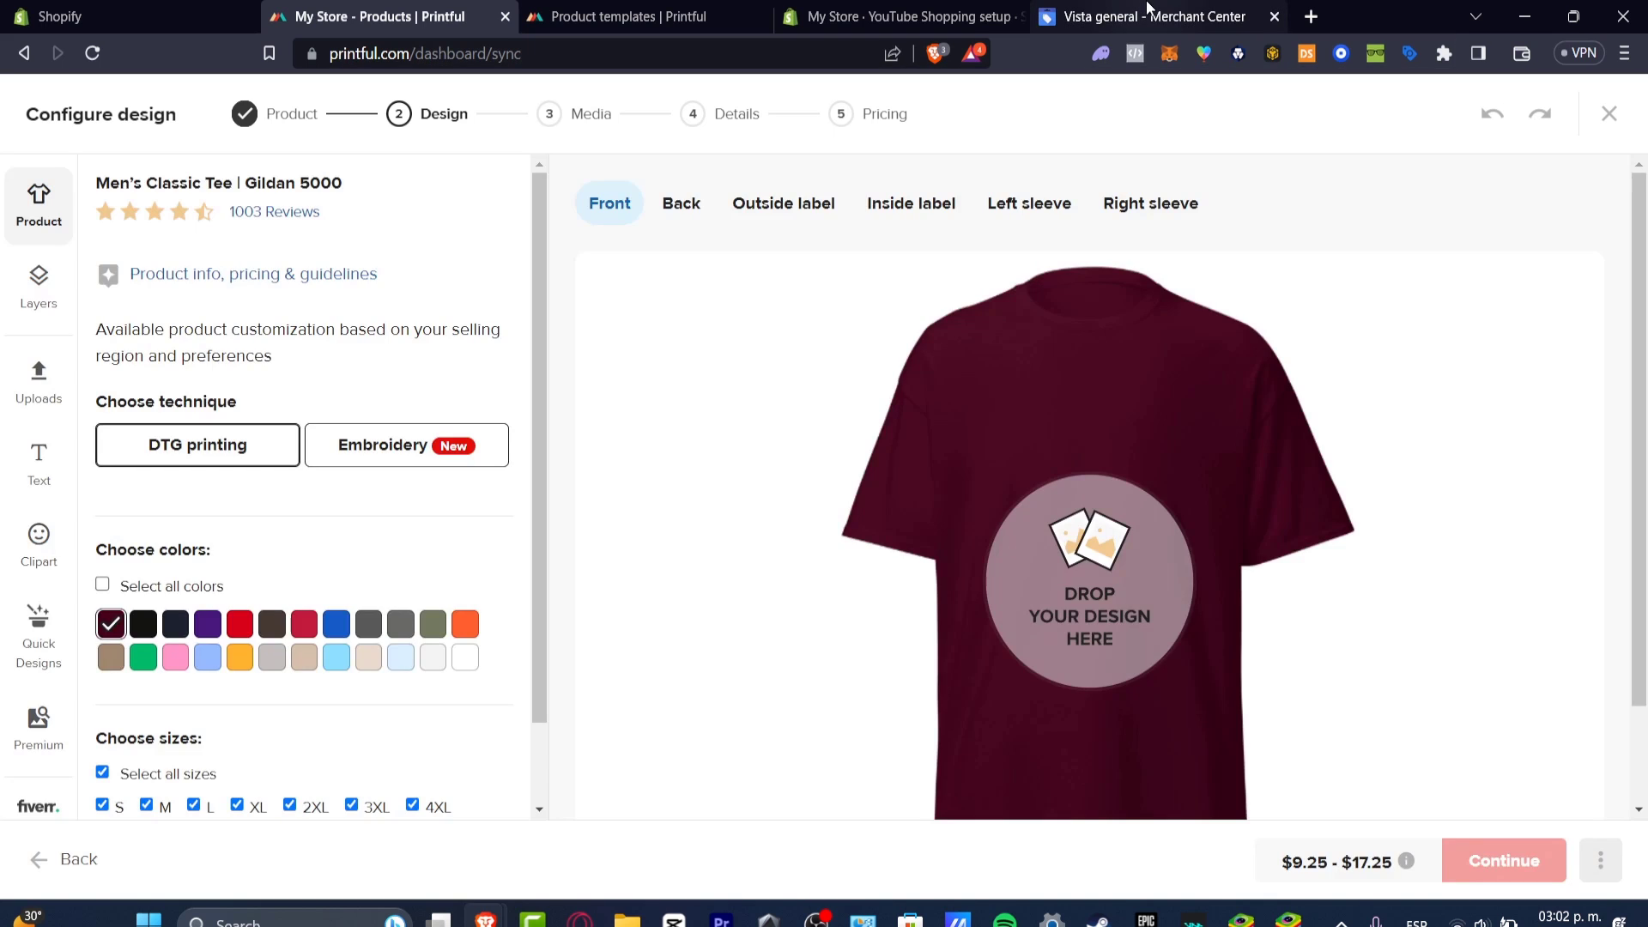
scroll(1224, 588, down, 2)
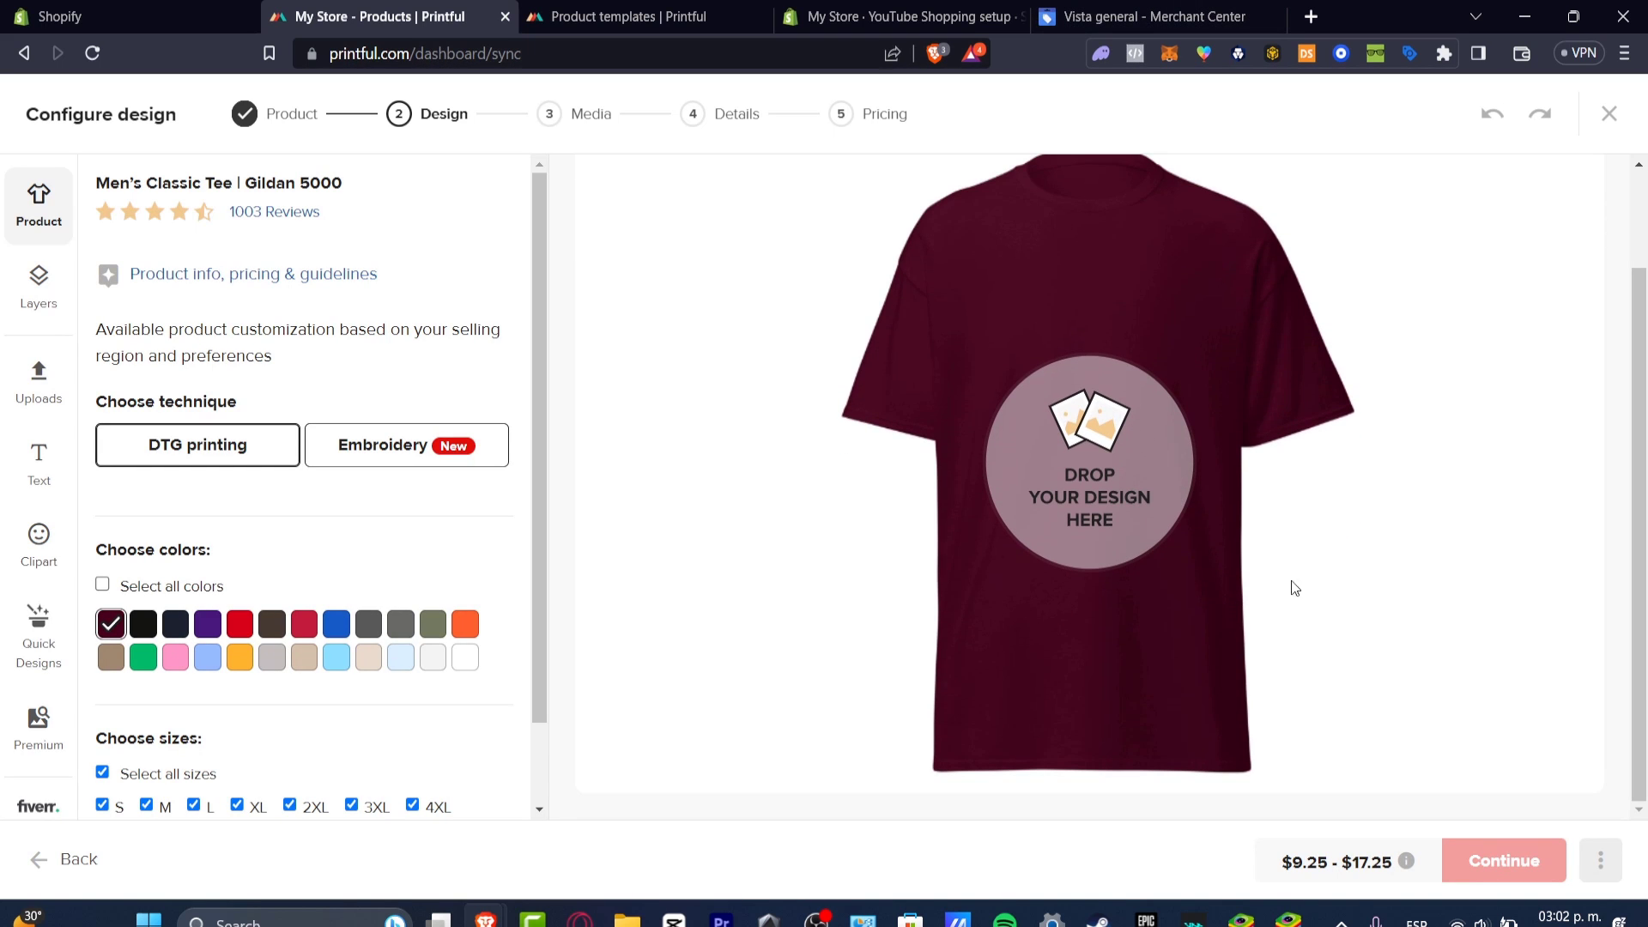
scroll(1260, 419, up, 1)
scroll(1262, 423, up, 2)
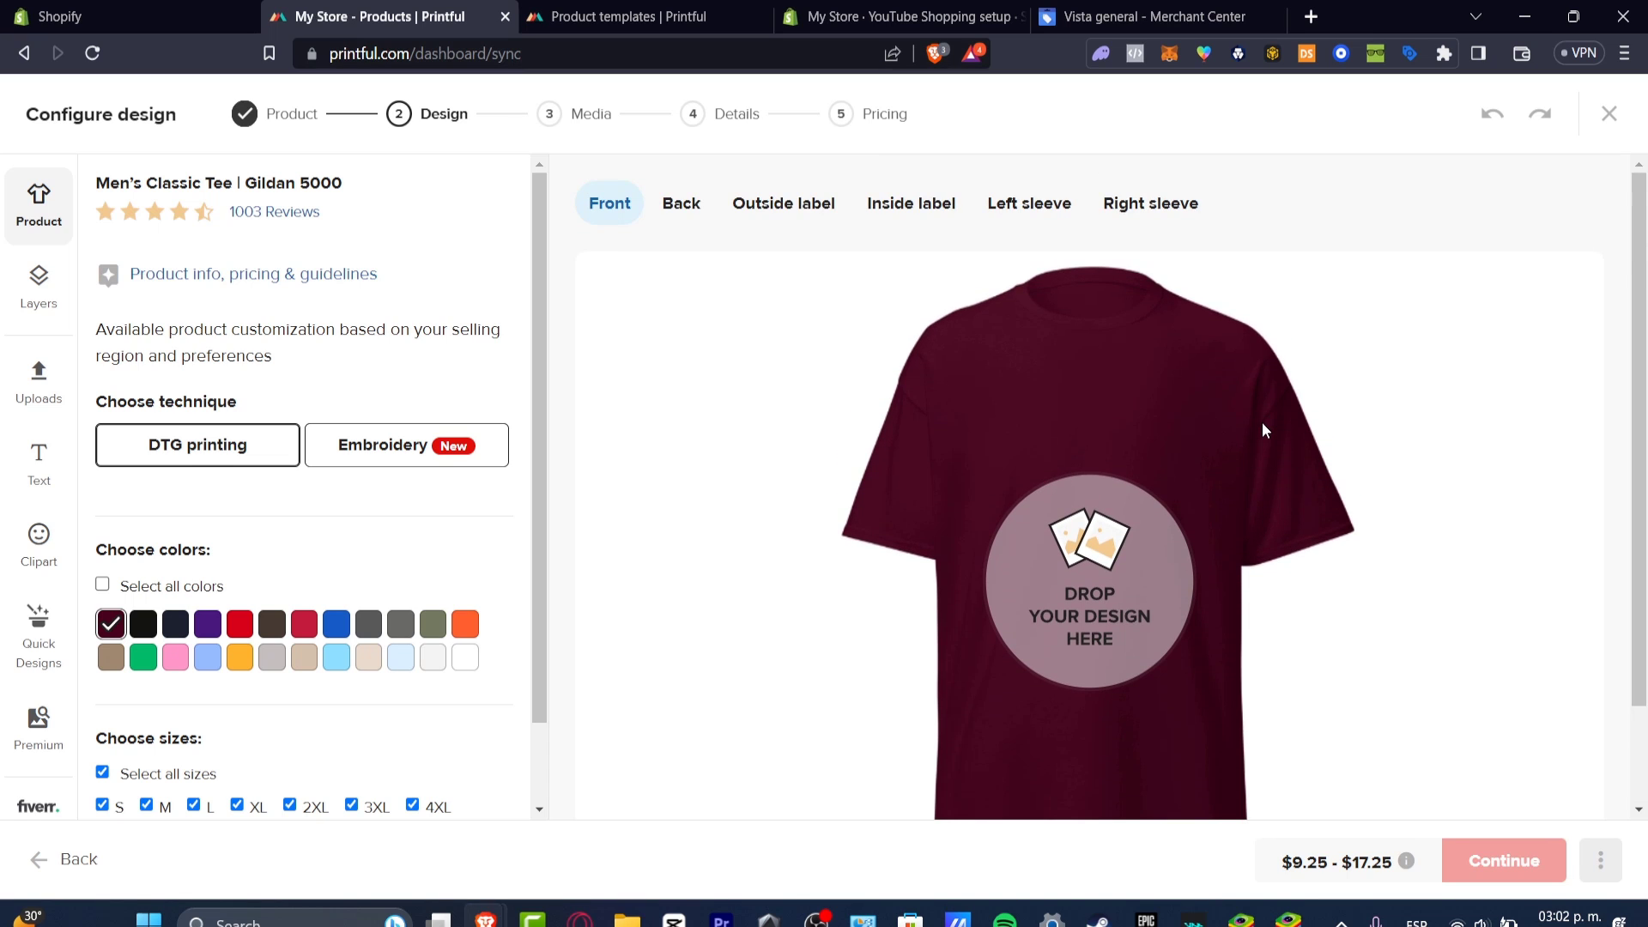
scroll(1262, 424, down, 2)
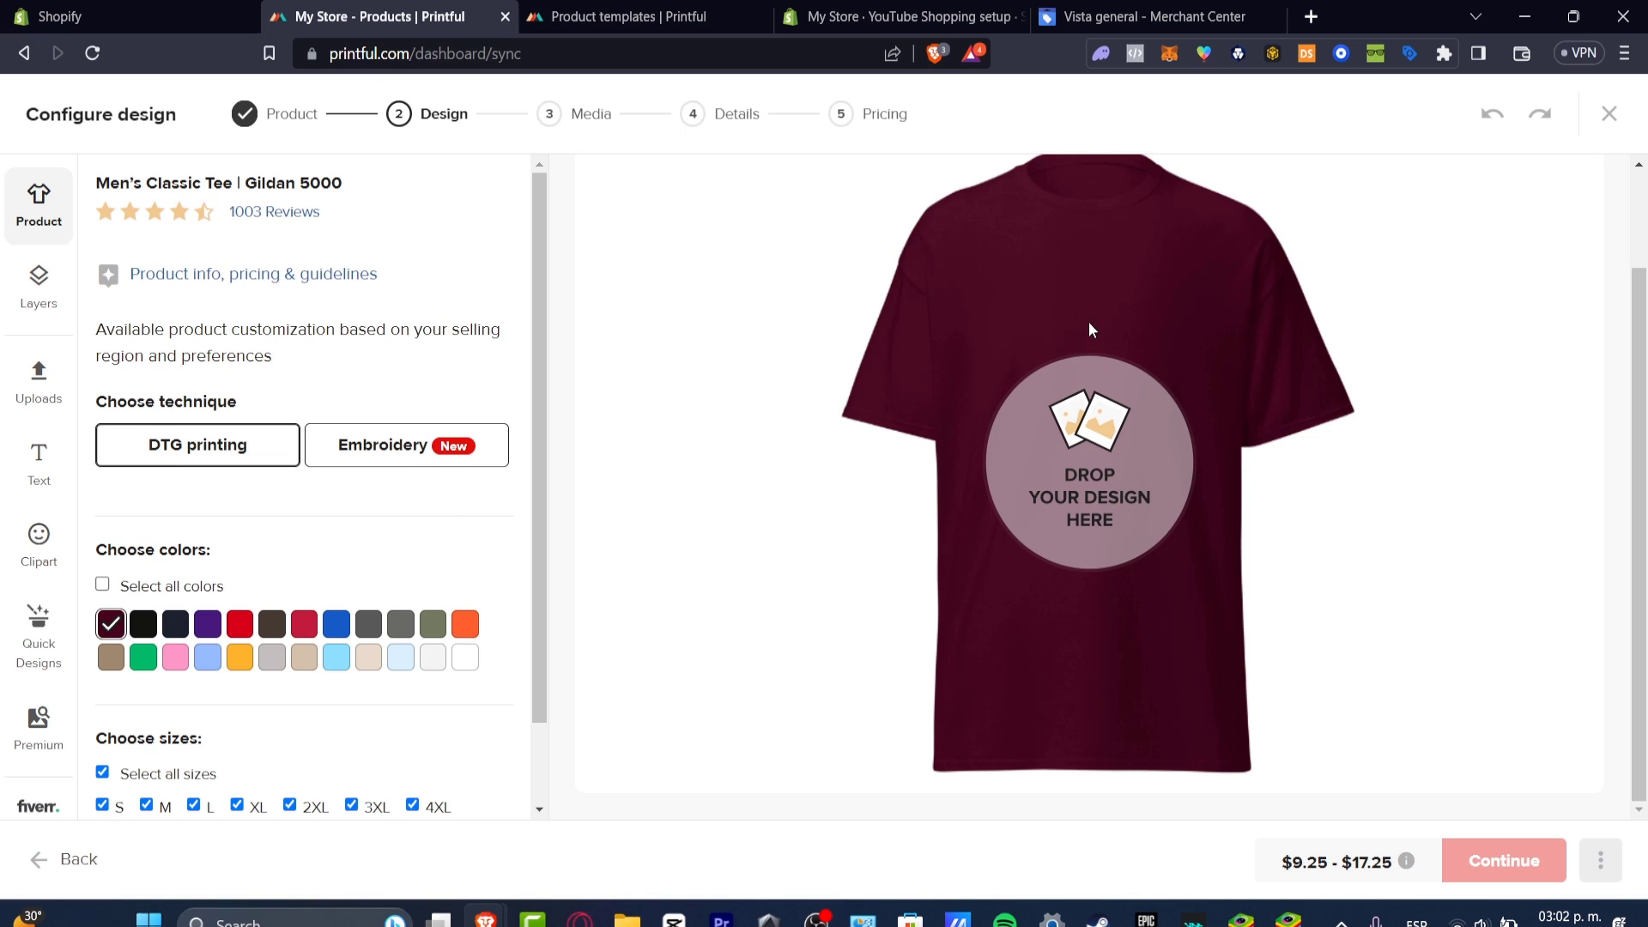
Add the black, navy, red, dark brown, Cardinal and dark heather grey colors to the maroon tee.
click(143, 624)
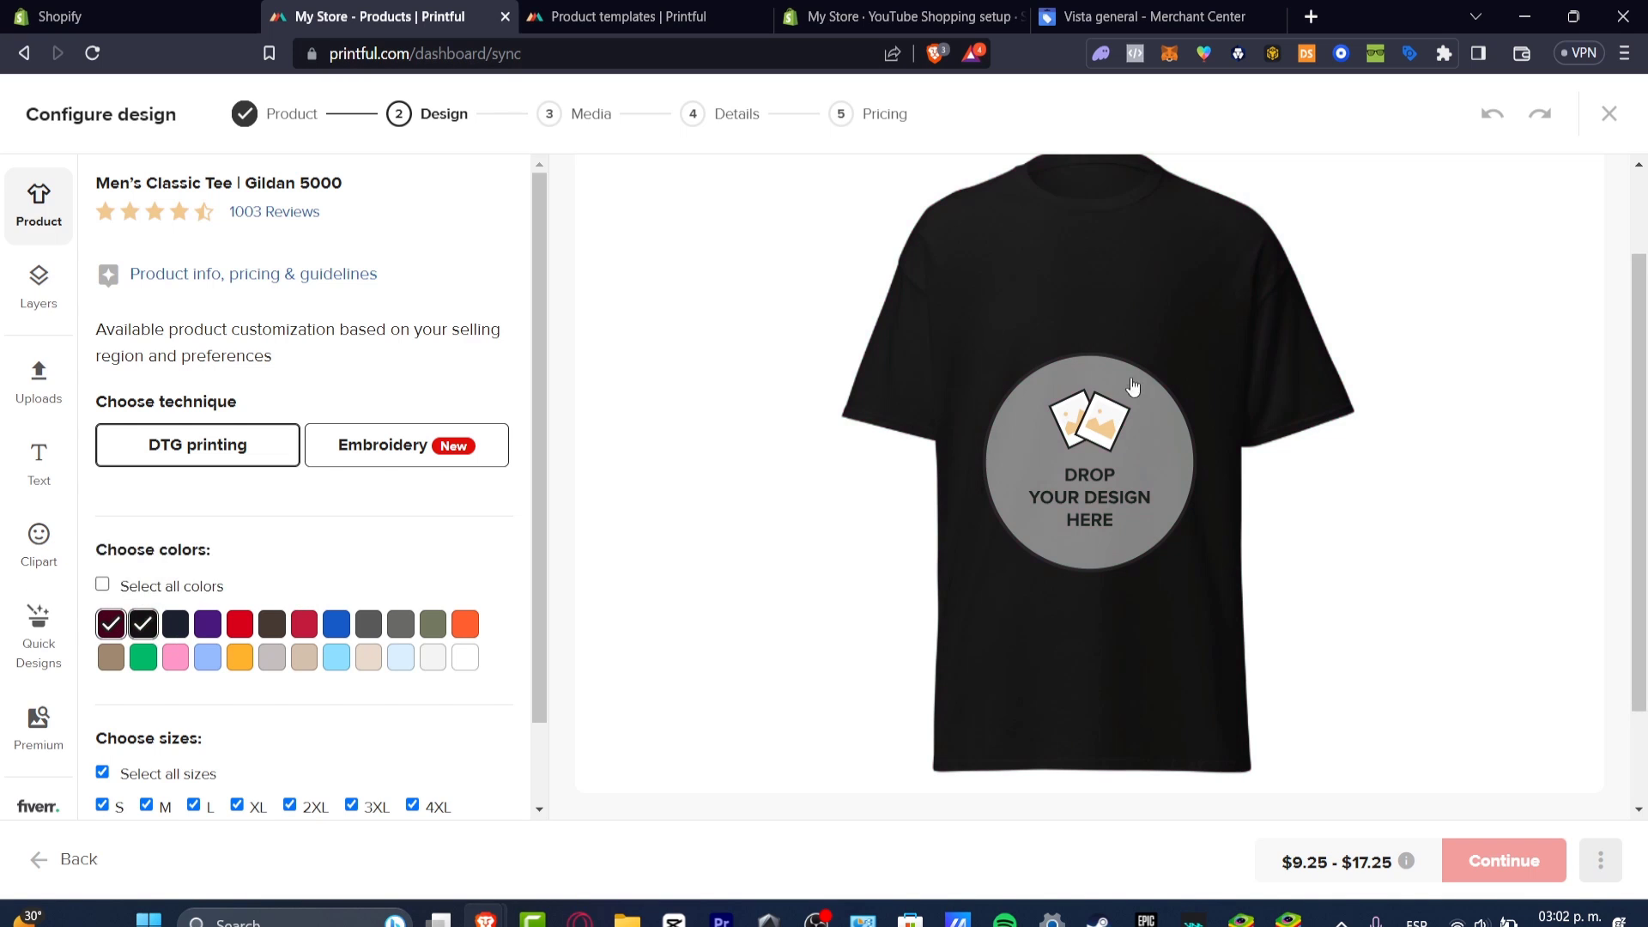
click(176, 624)
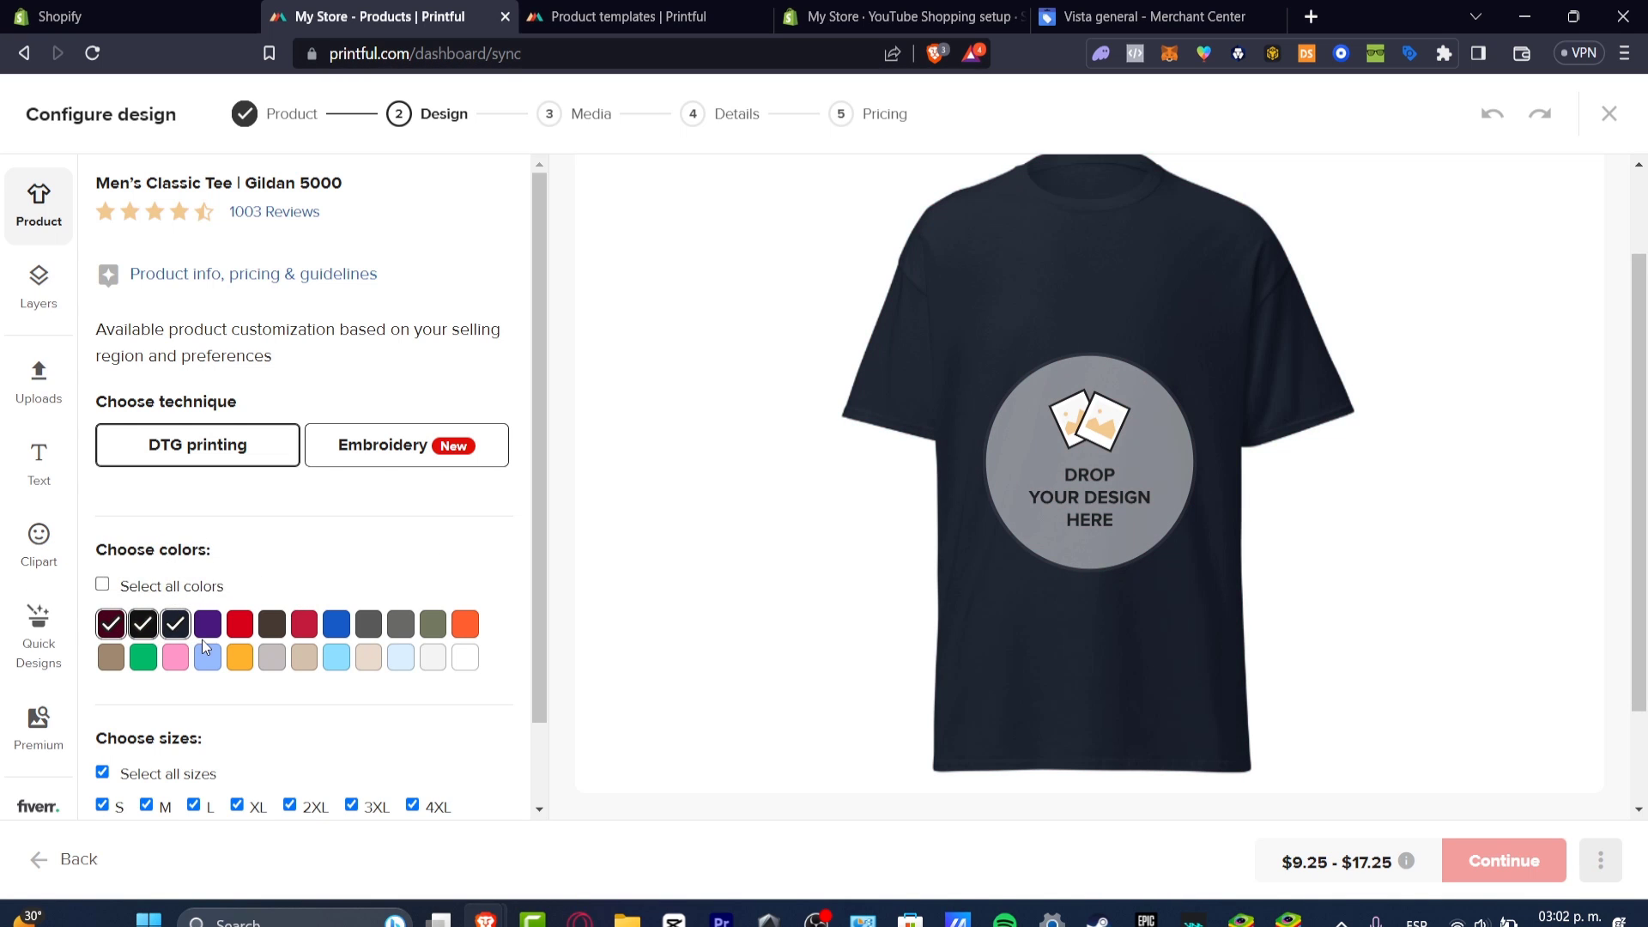
click(238, 628)
click(272, 624)
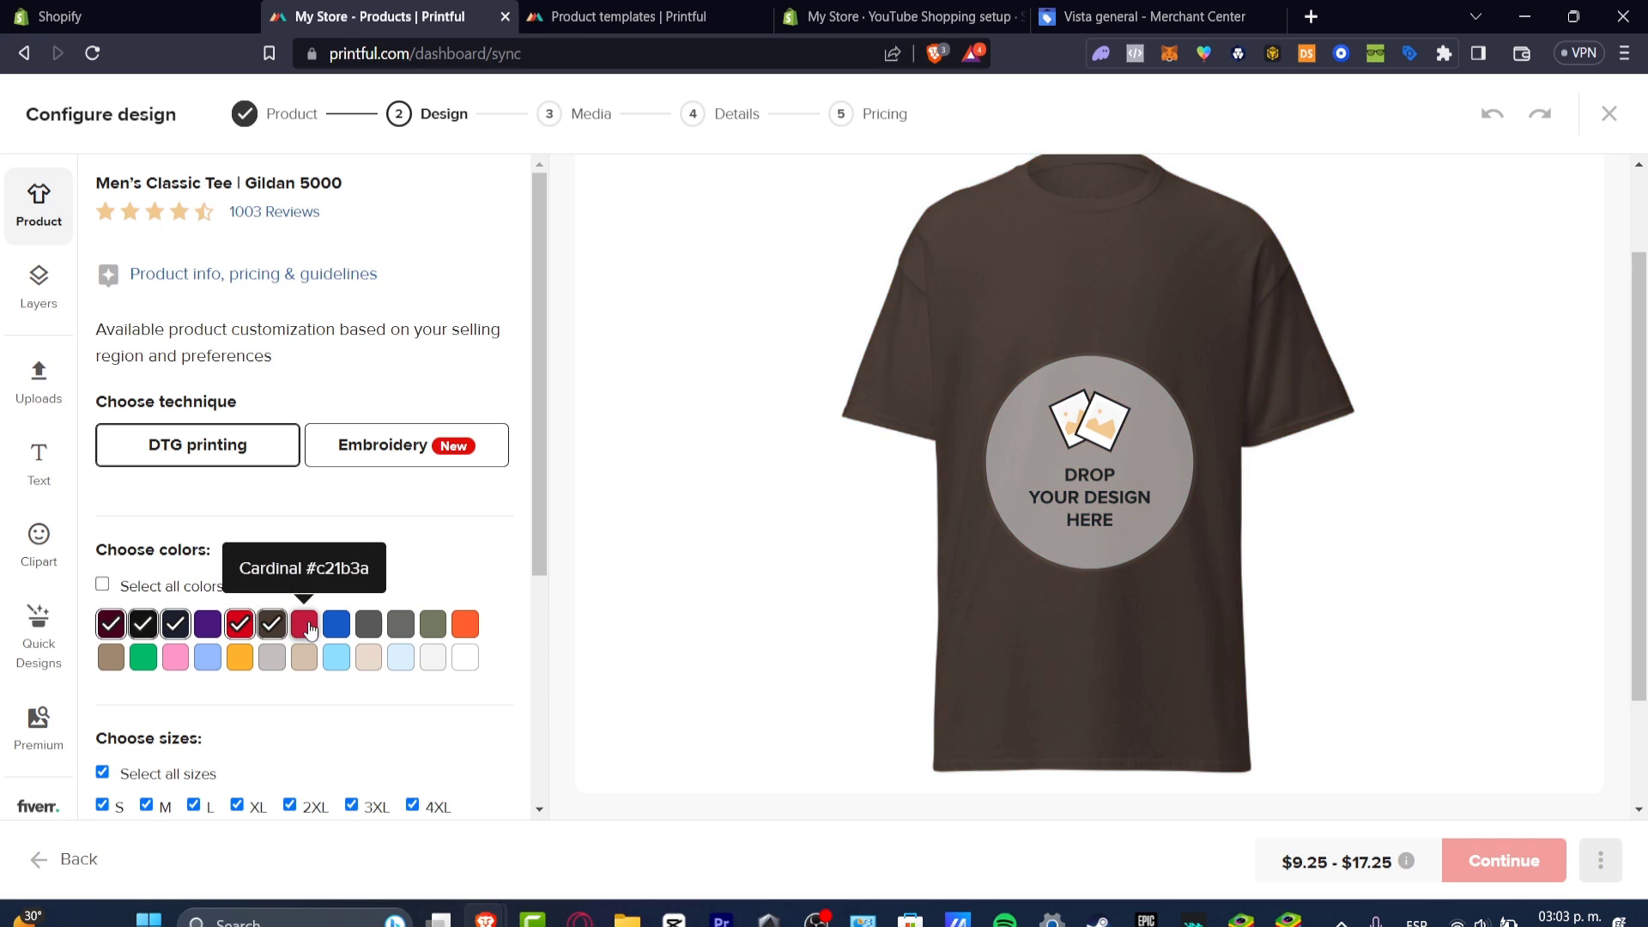
click(310, 631)
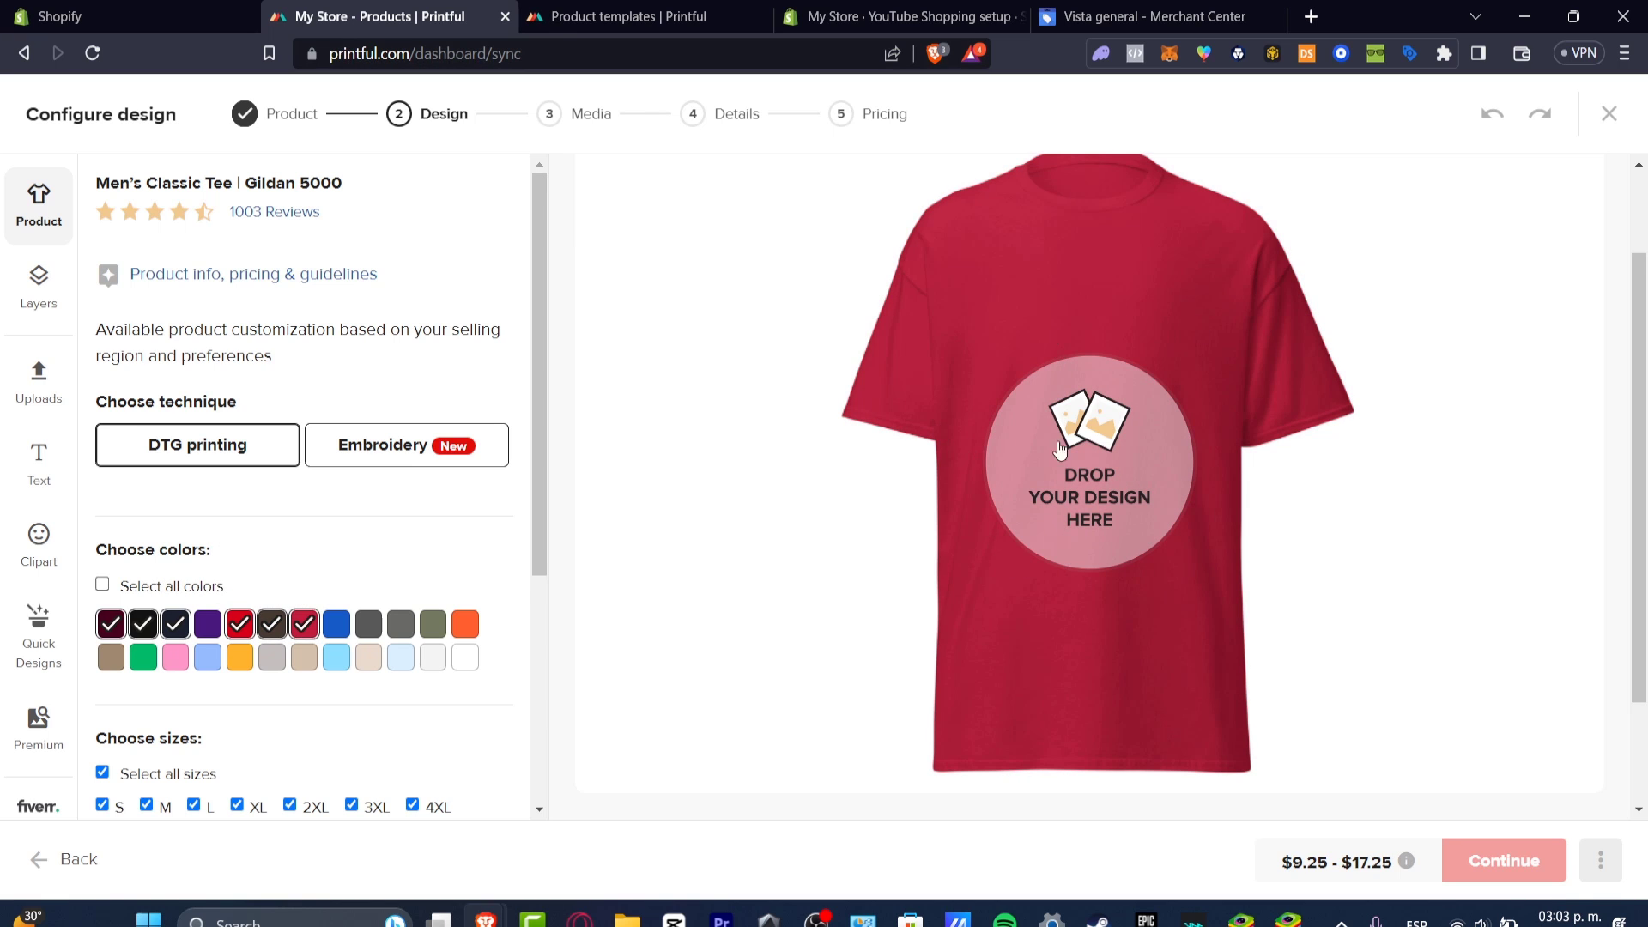
click(368, 624)
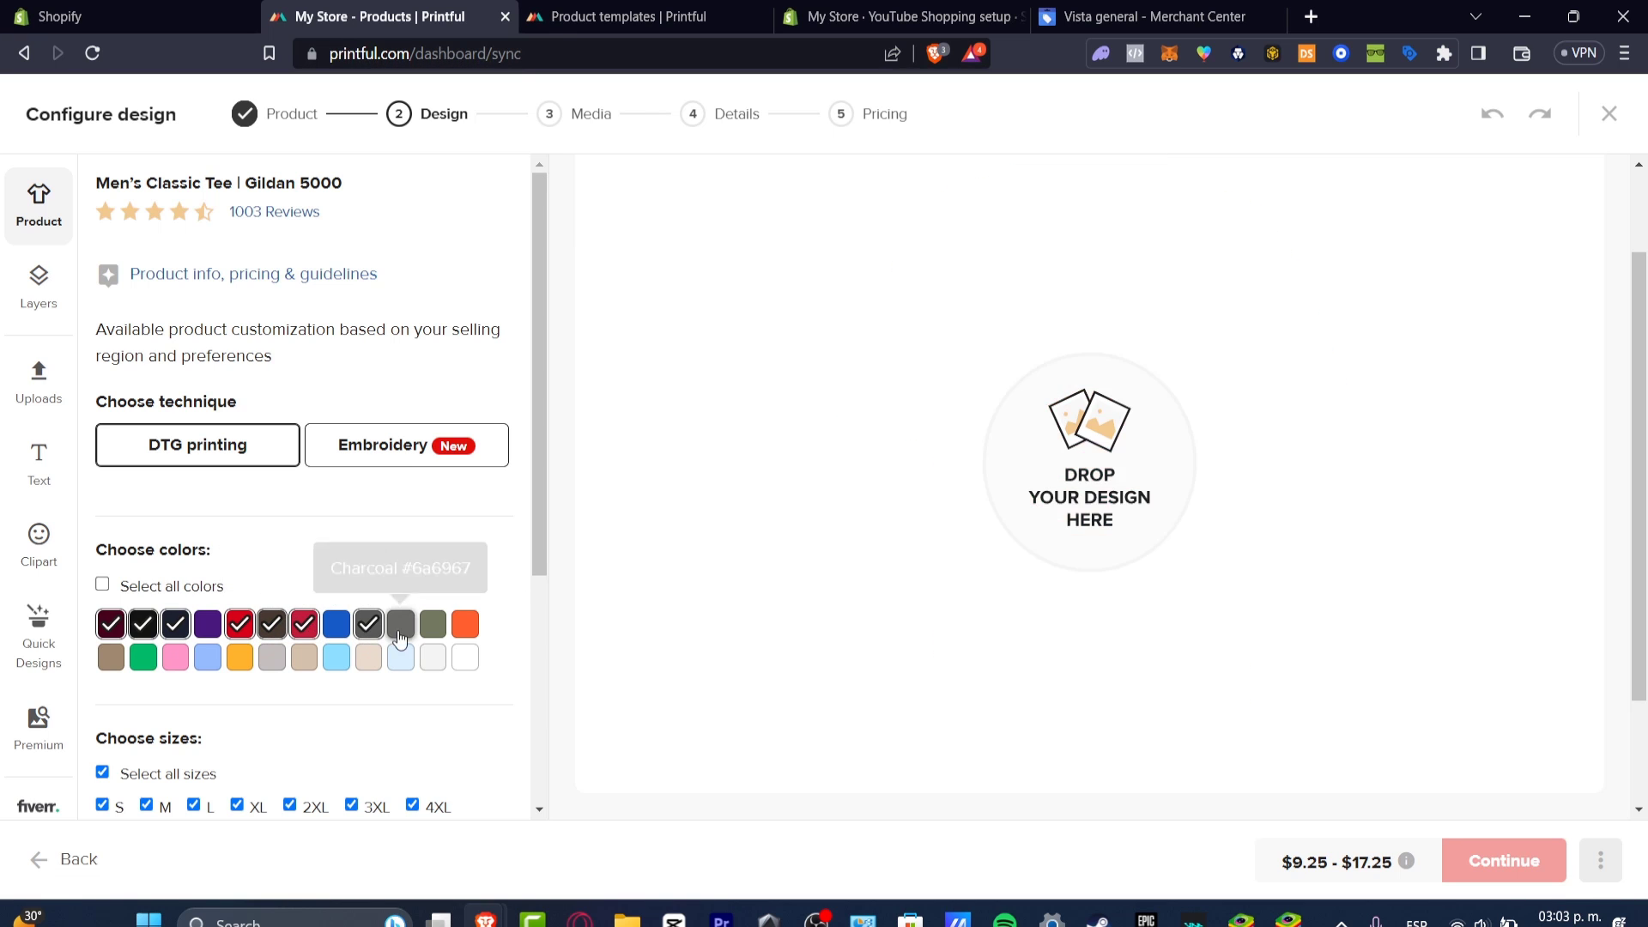
scroll(382, 394, down, 1)
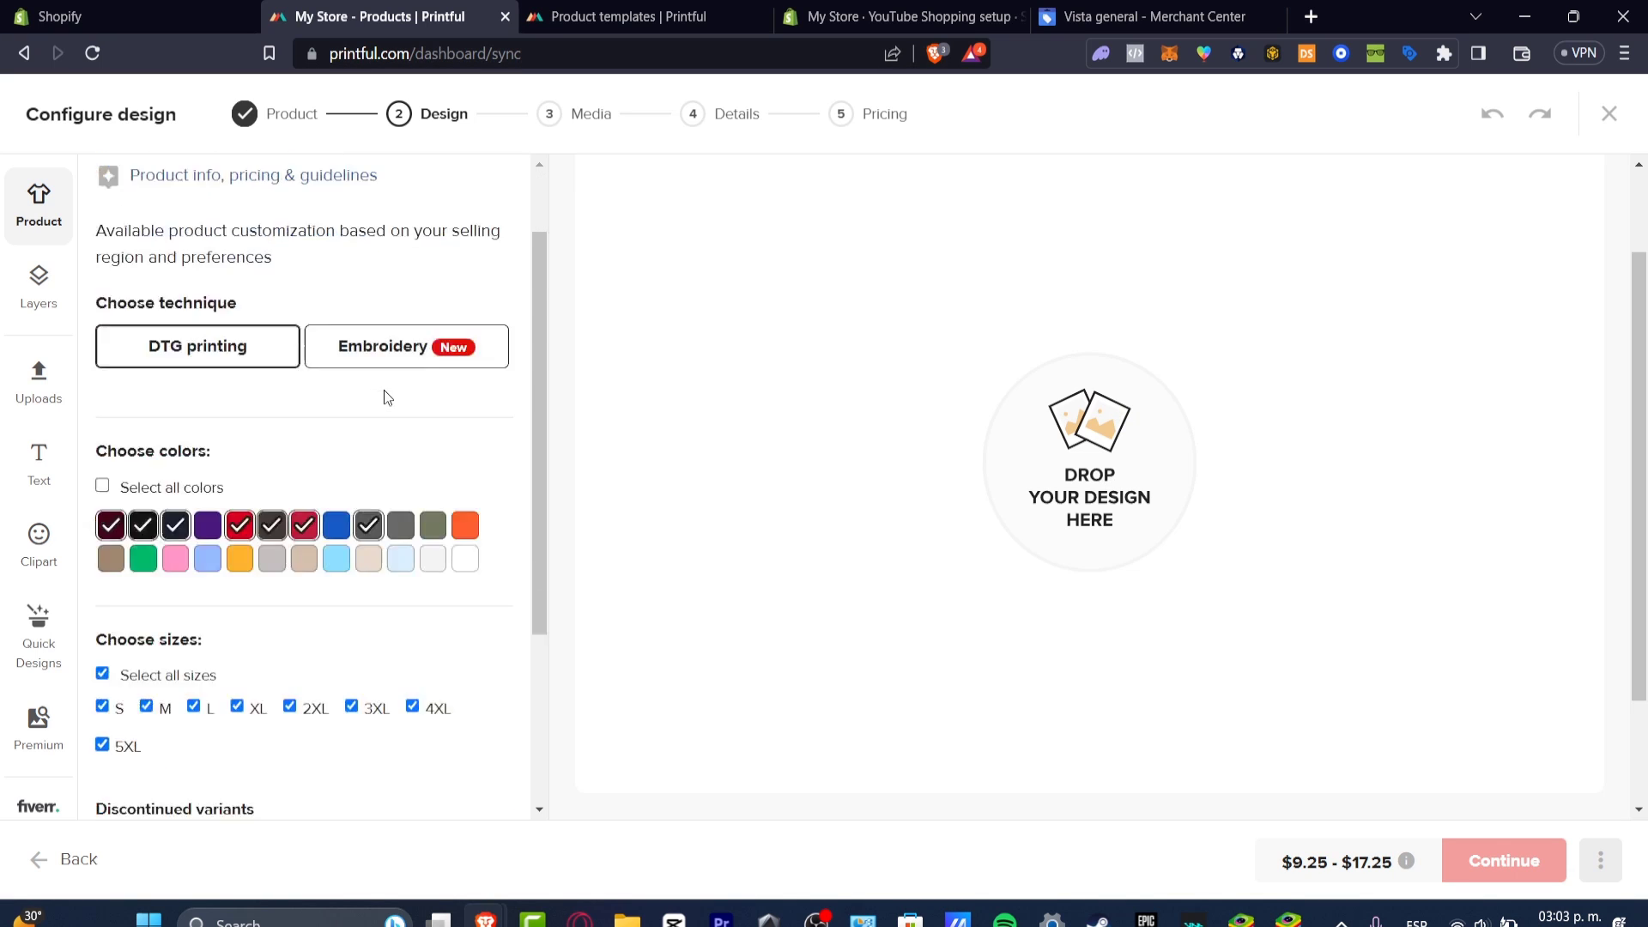
scroll(343, 395, up, 1)
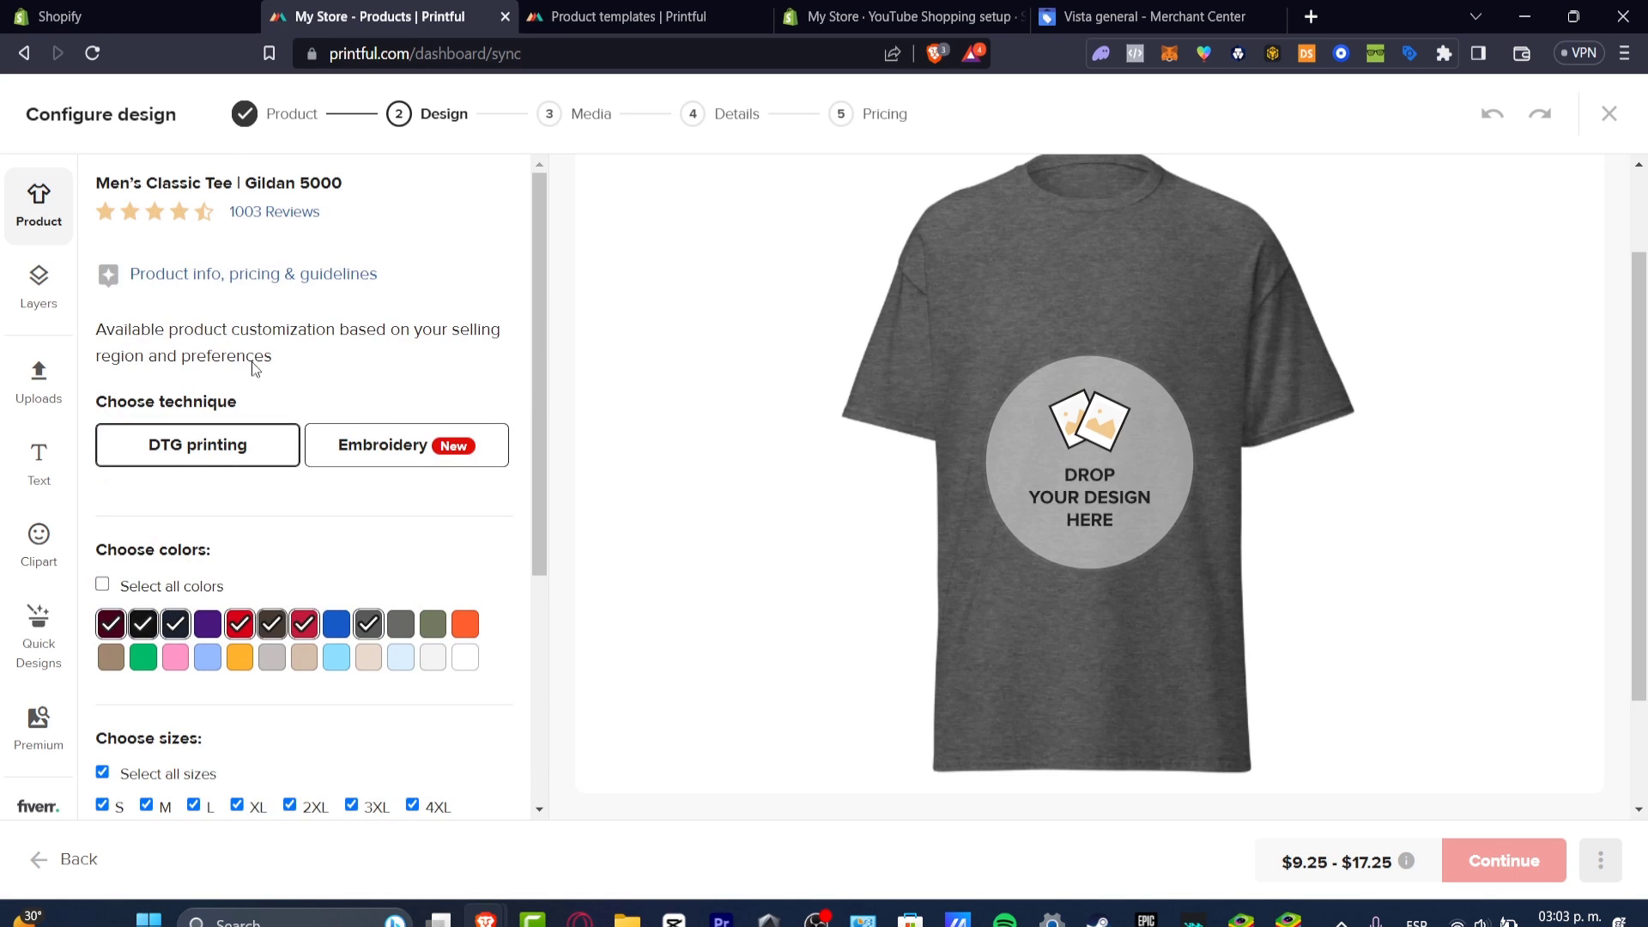
Upload "Untitled design (9)" from the Downloads folder to the store's file library and apply it to the shirt front.
click(1112, 479)
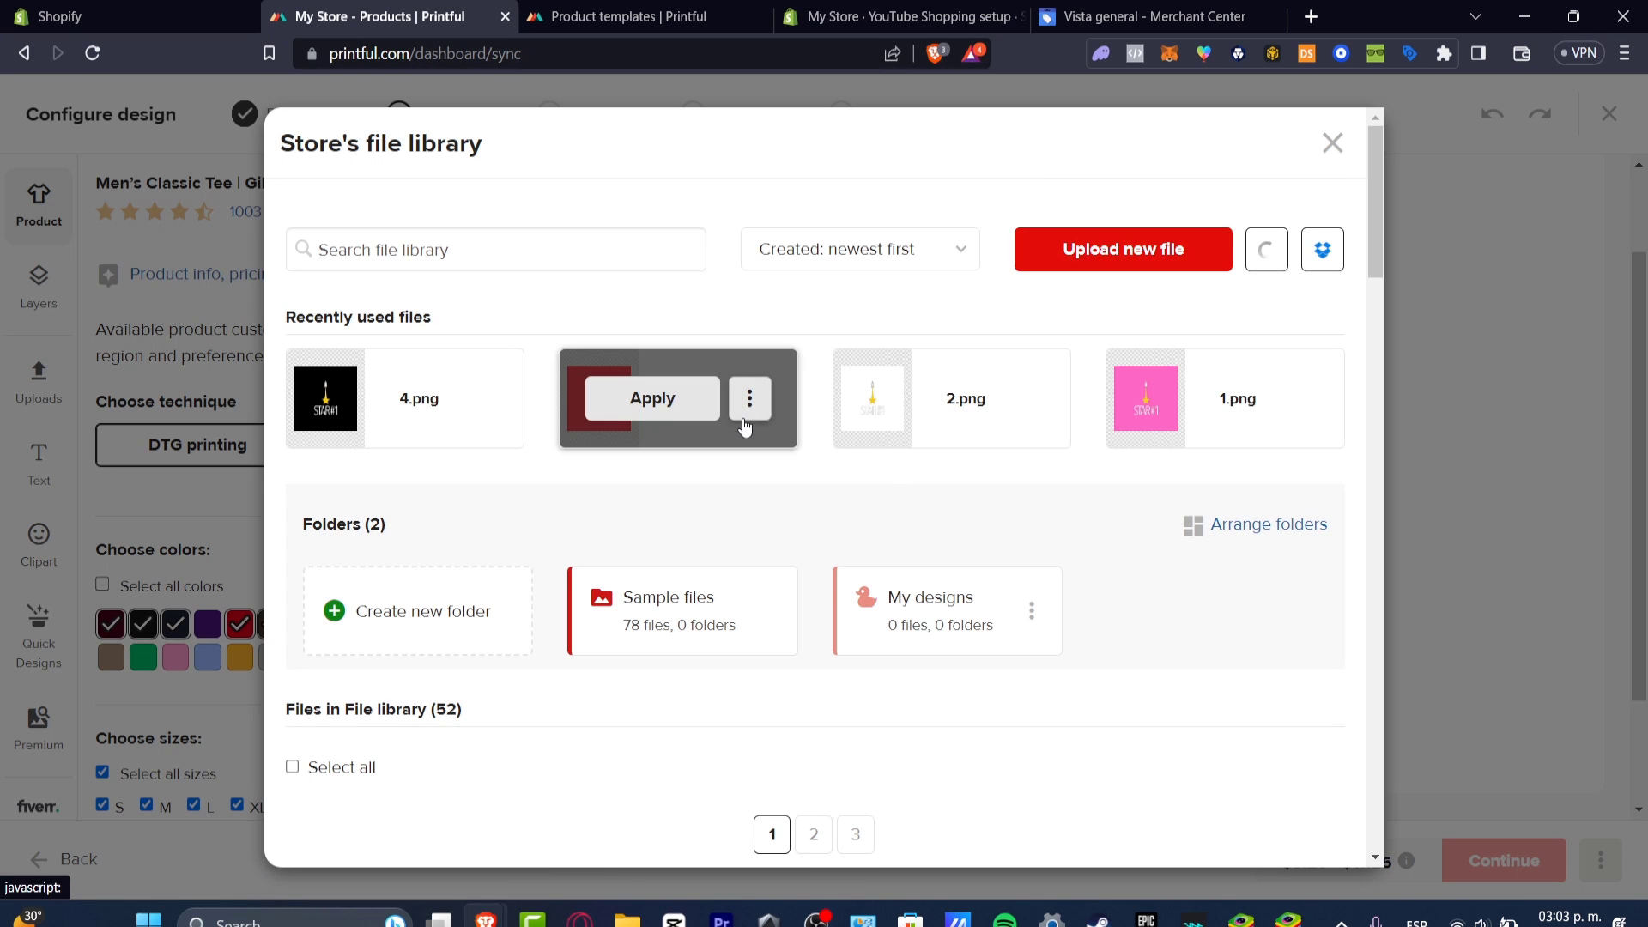
click(1056, 251)
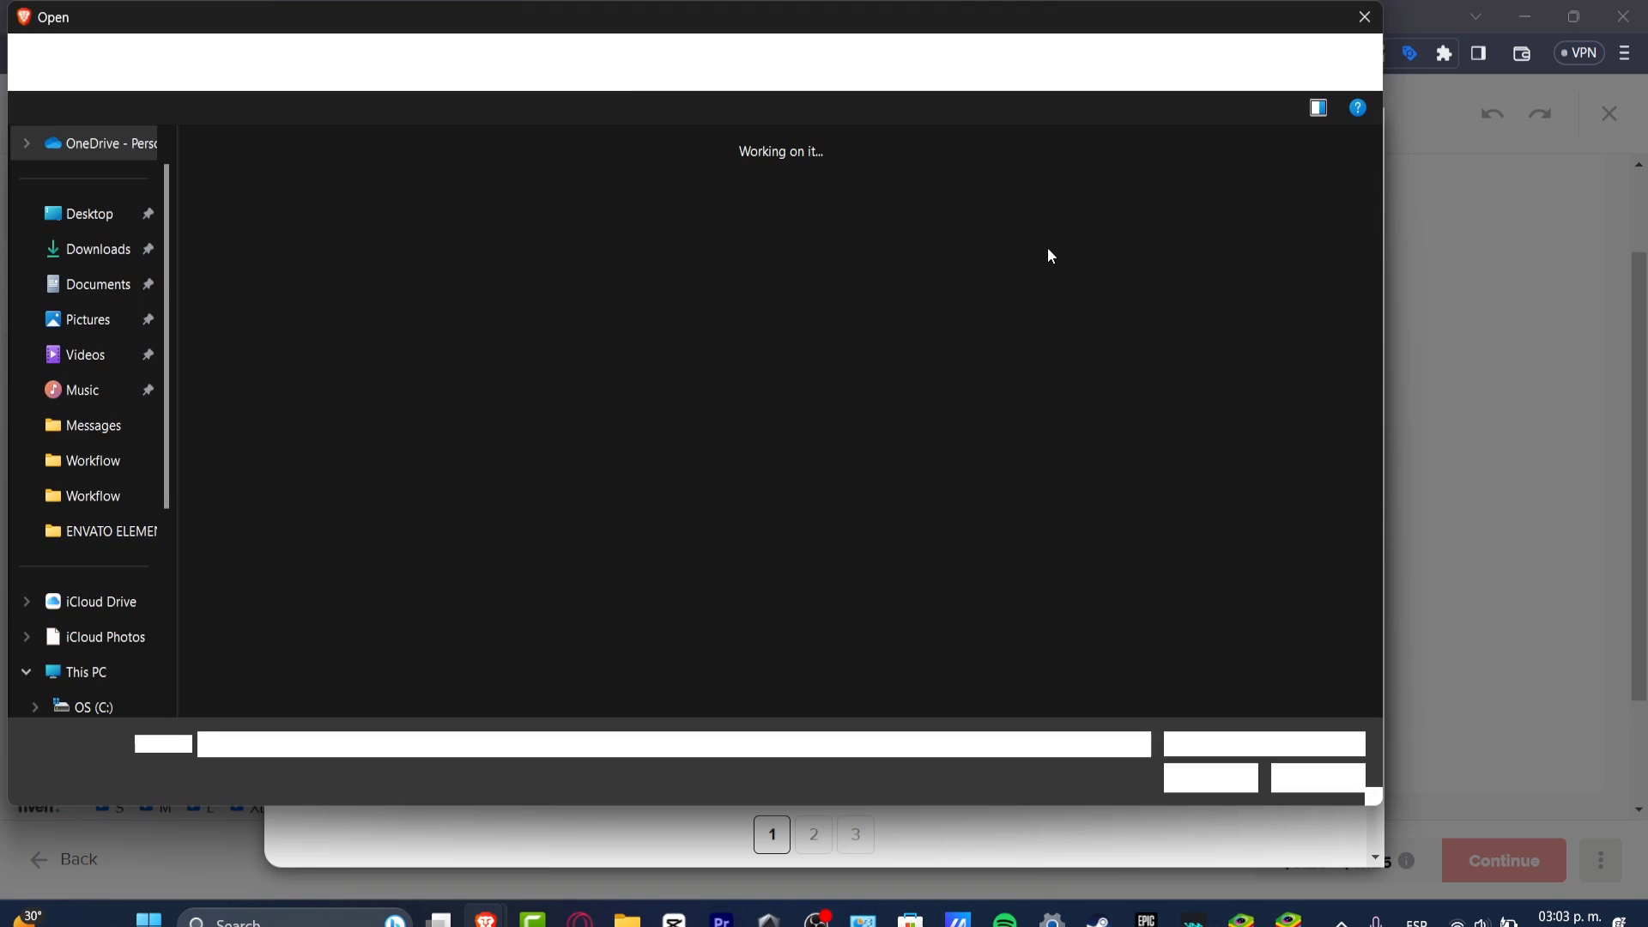
click(86, 249)
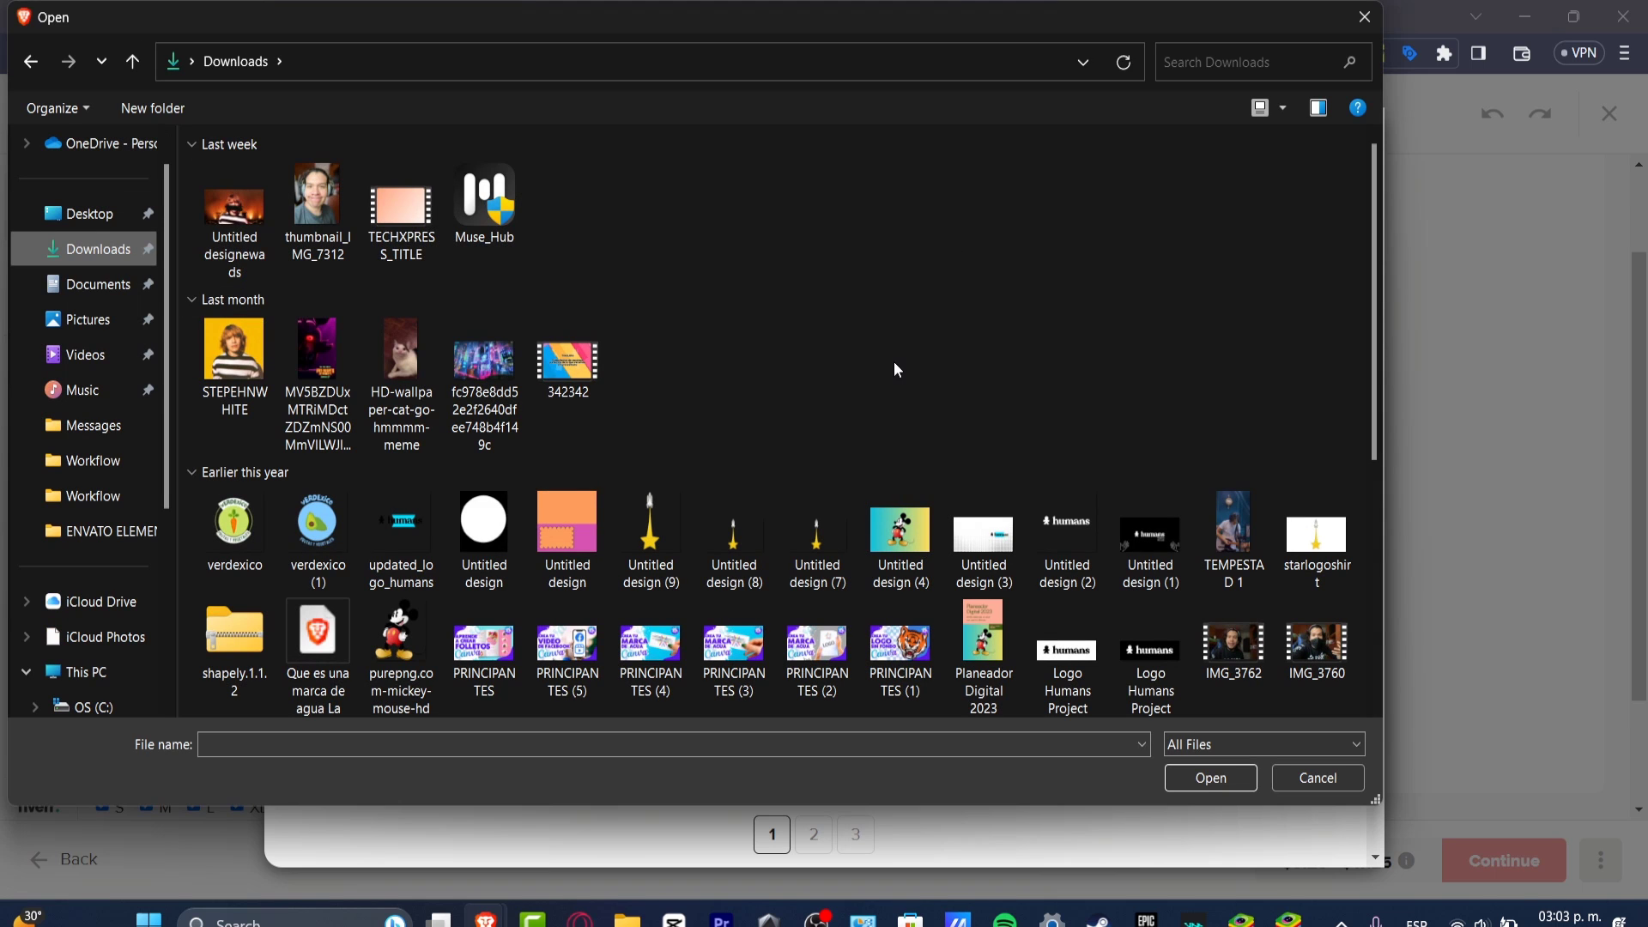
scroll(893, 362, down, 3)
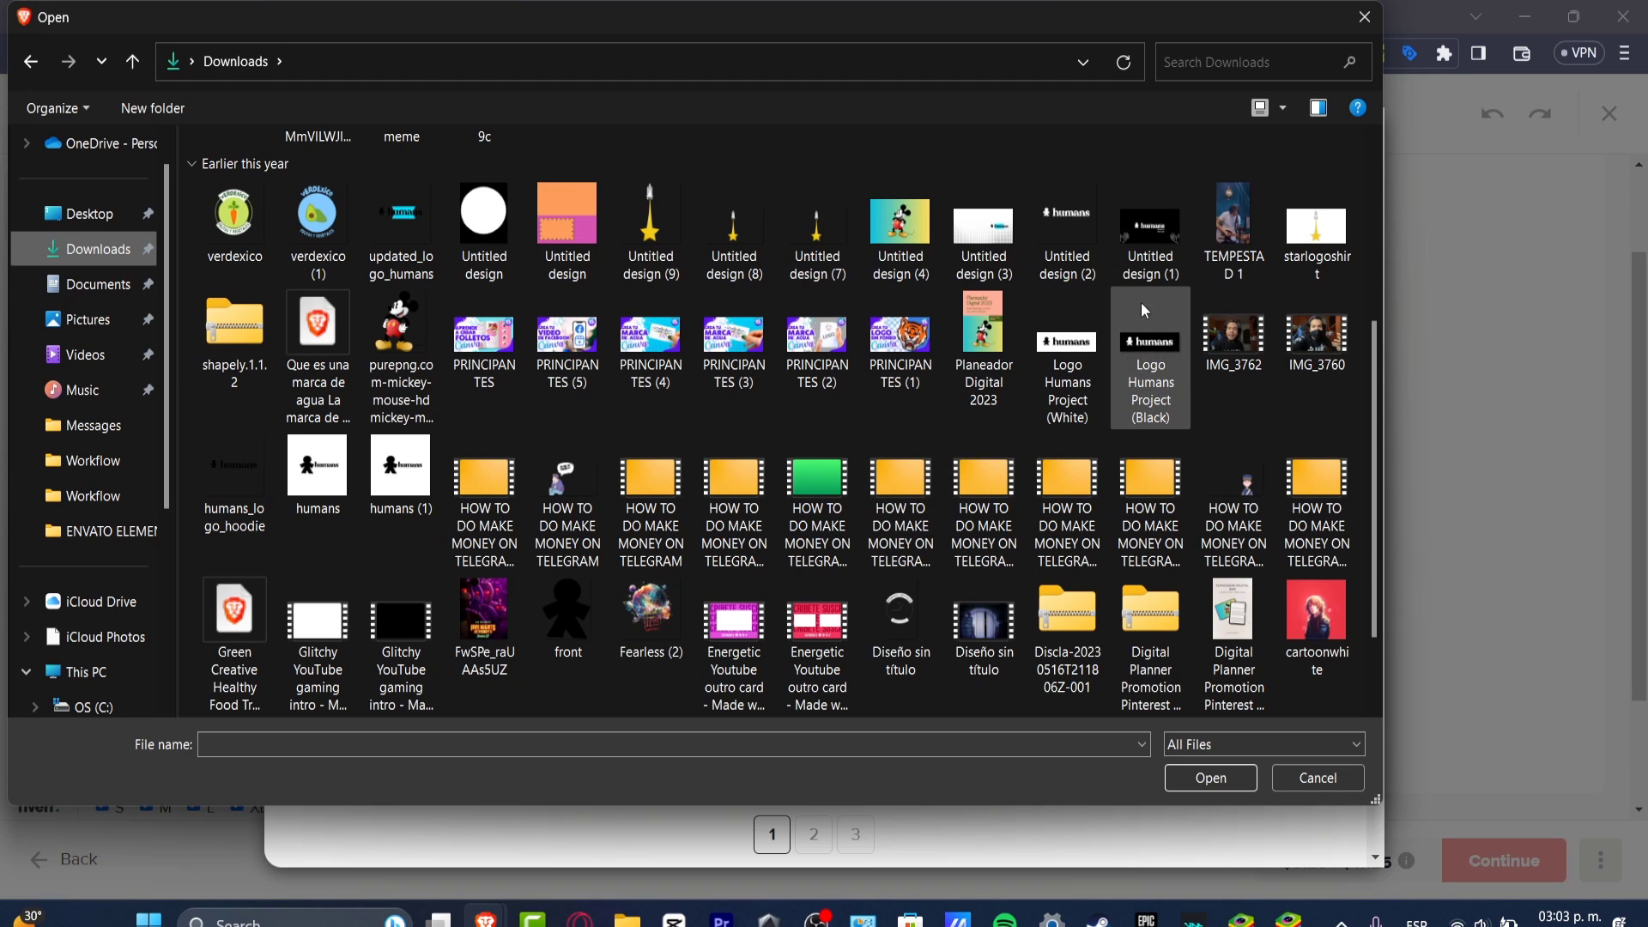
click(651, 230)
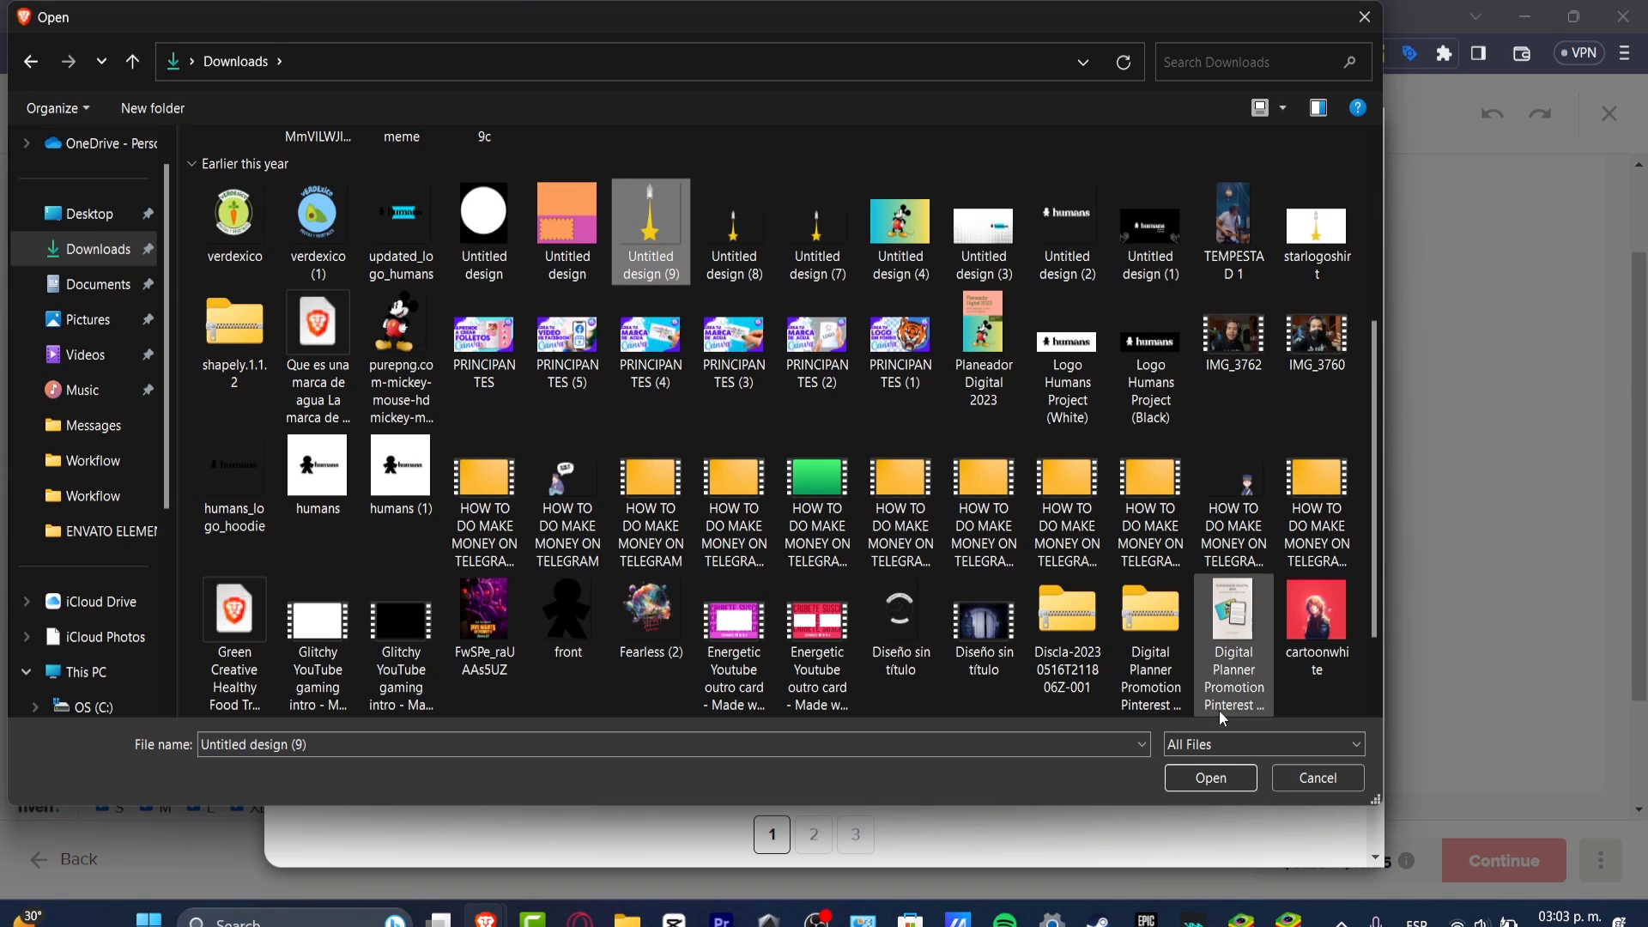
click(1219, 781)
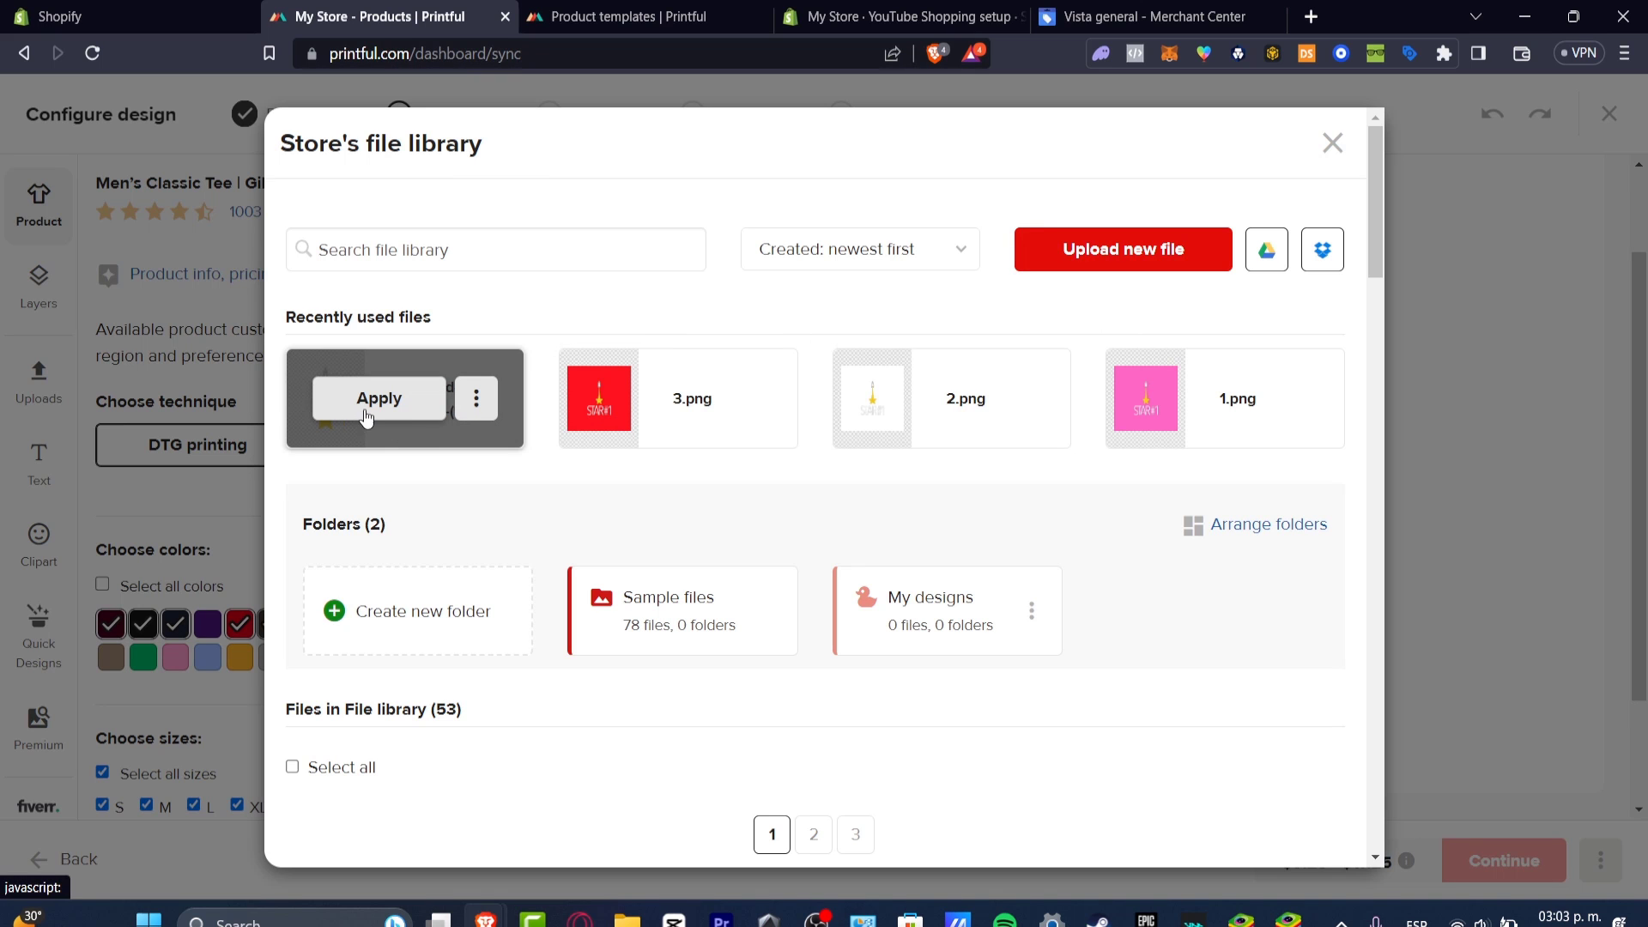
click(364, 416)
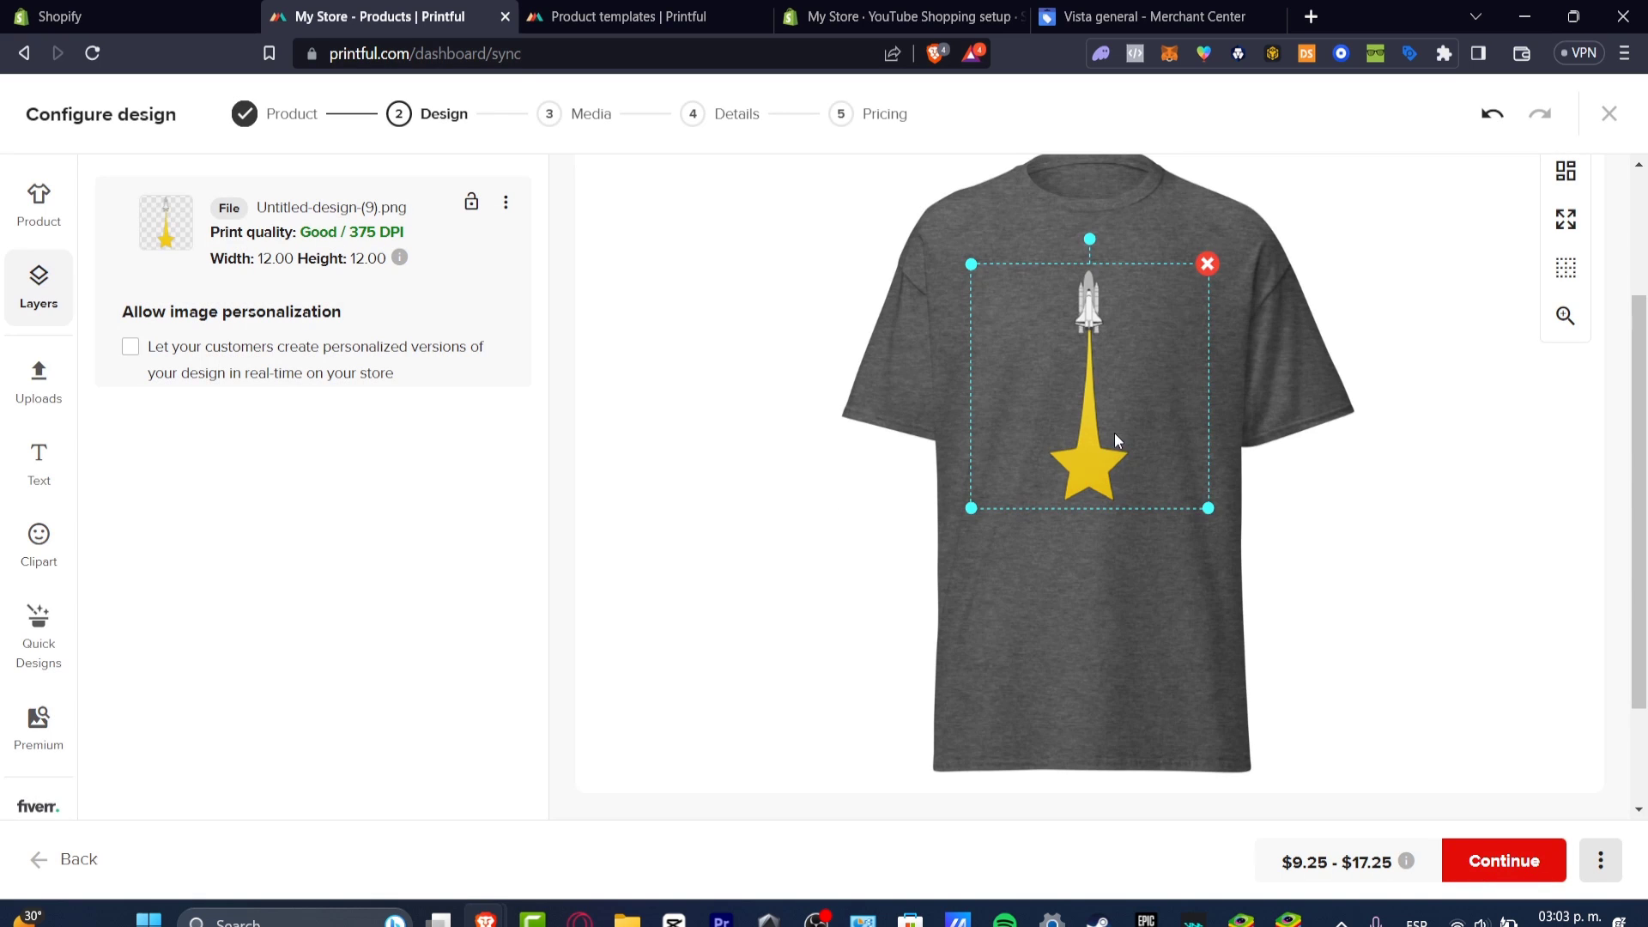
Move the rocket design slightly higher on the chest and proceed to the basic mockups.
drag(1112, 431, 1113, 395)
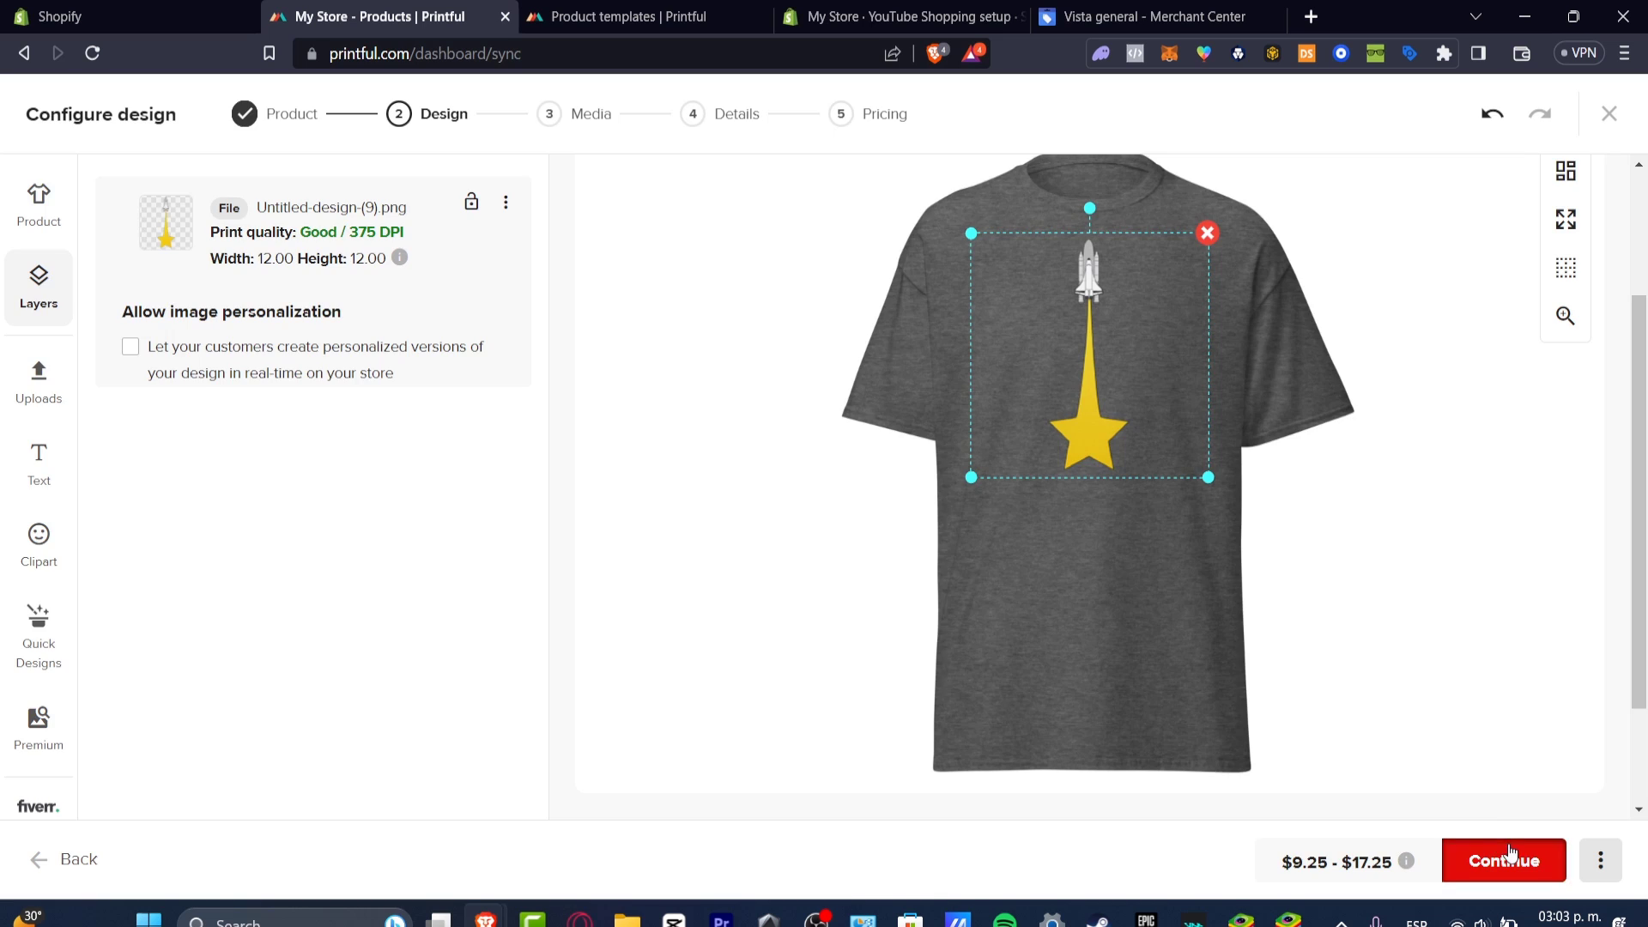
click(1485, 852)
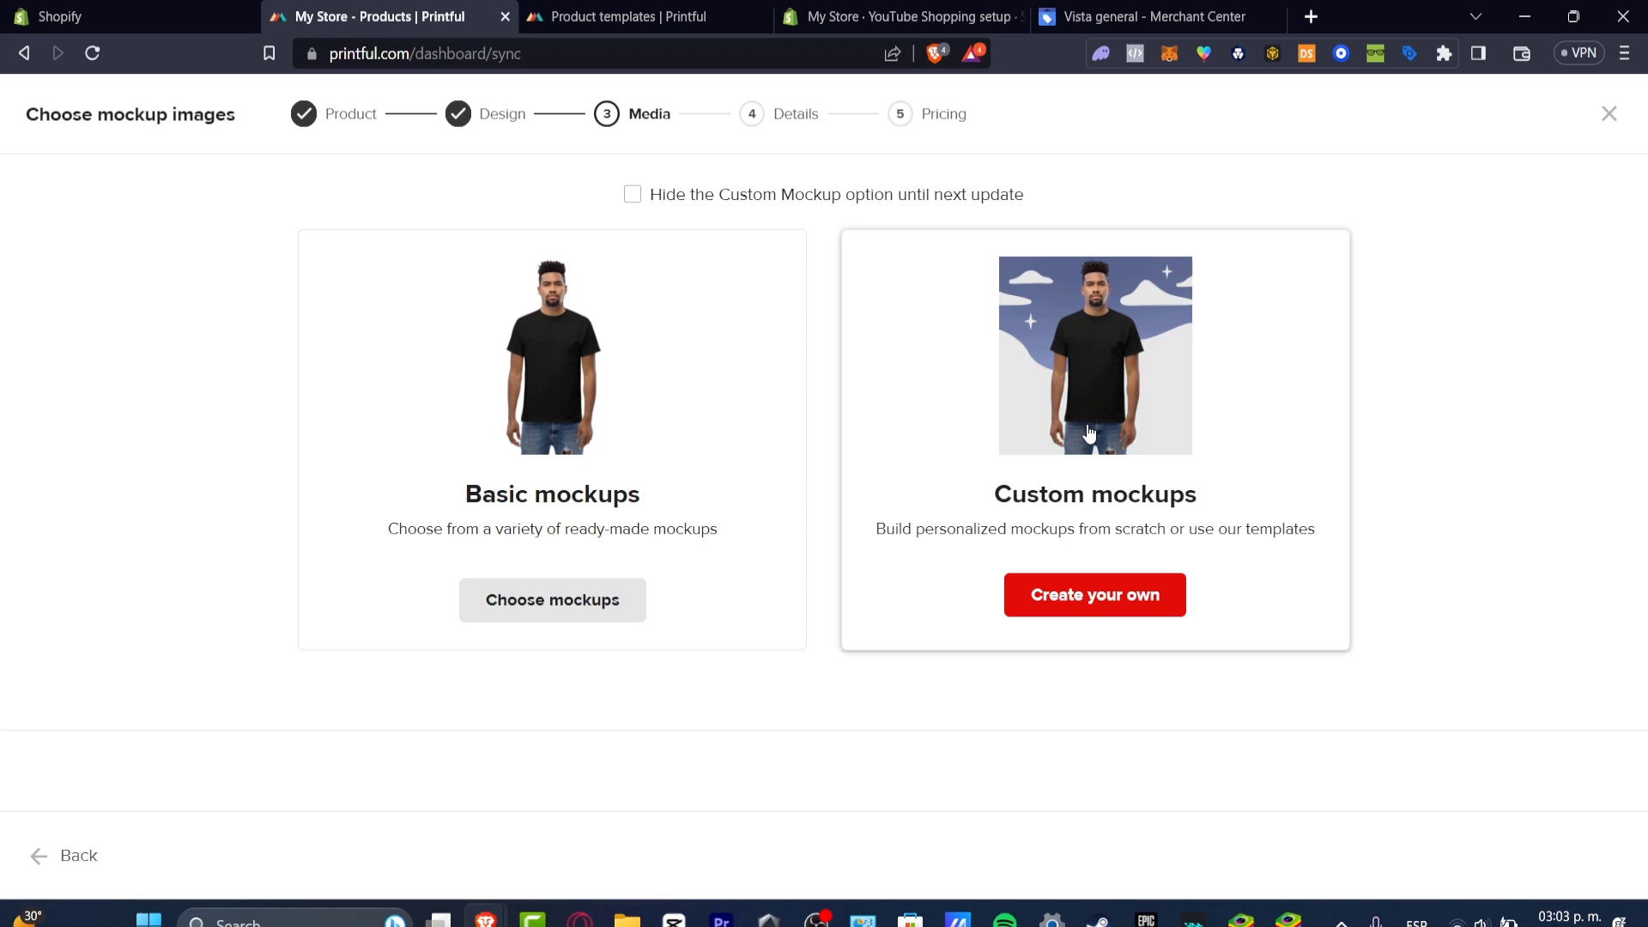
click(573, 600)
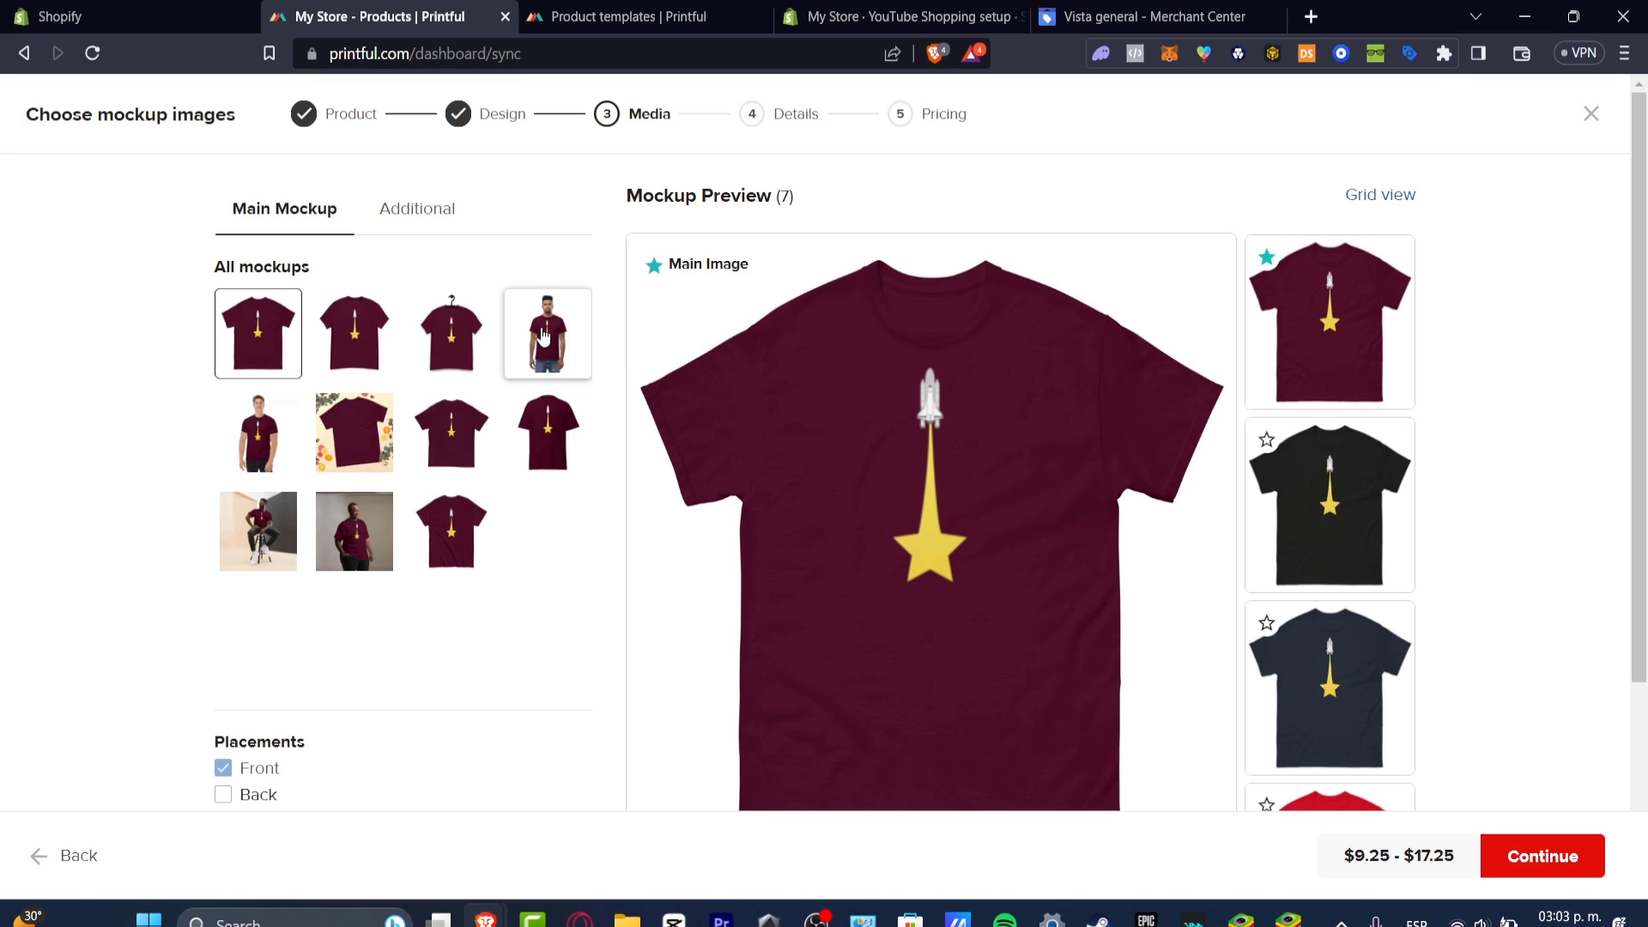
Try several main mockup styles, settle on the shirt on a hanger, and make the black variant the main image.
click(261, 554)
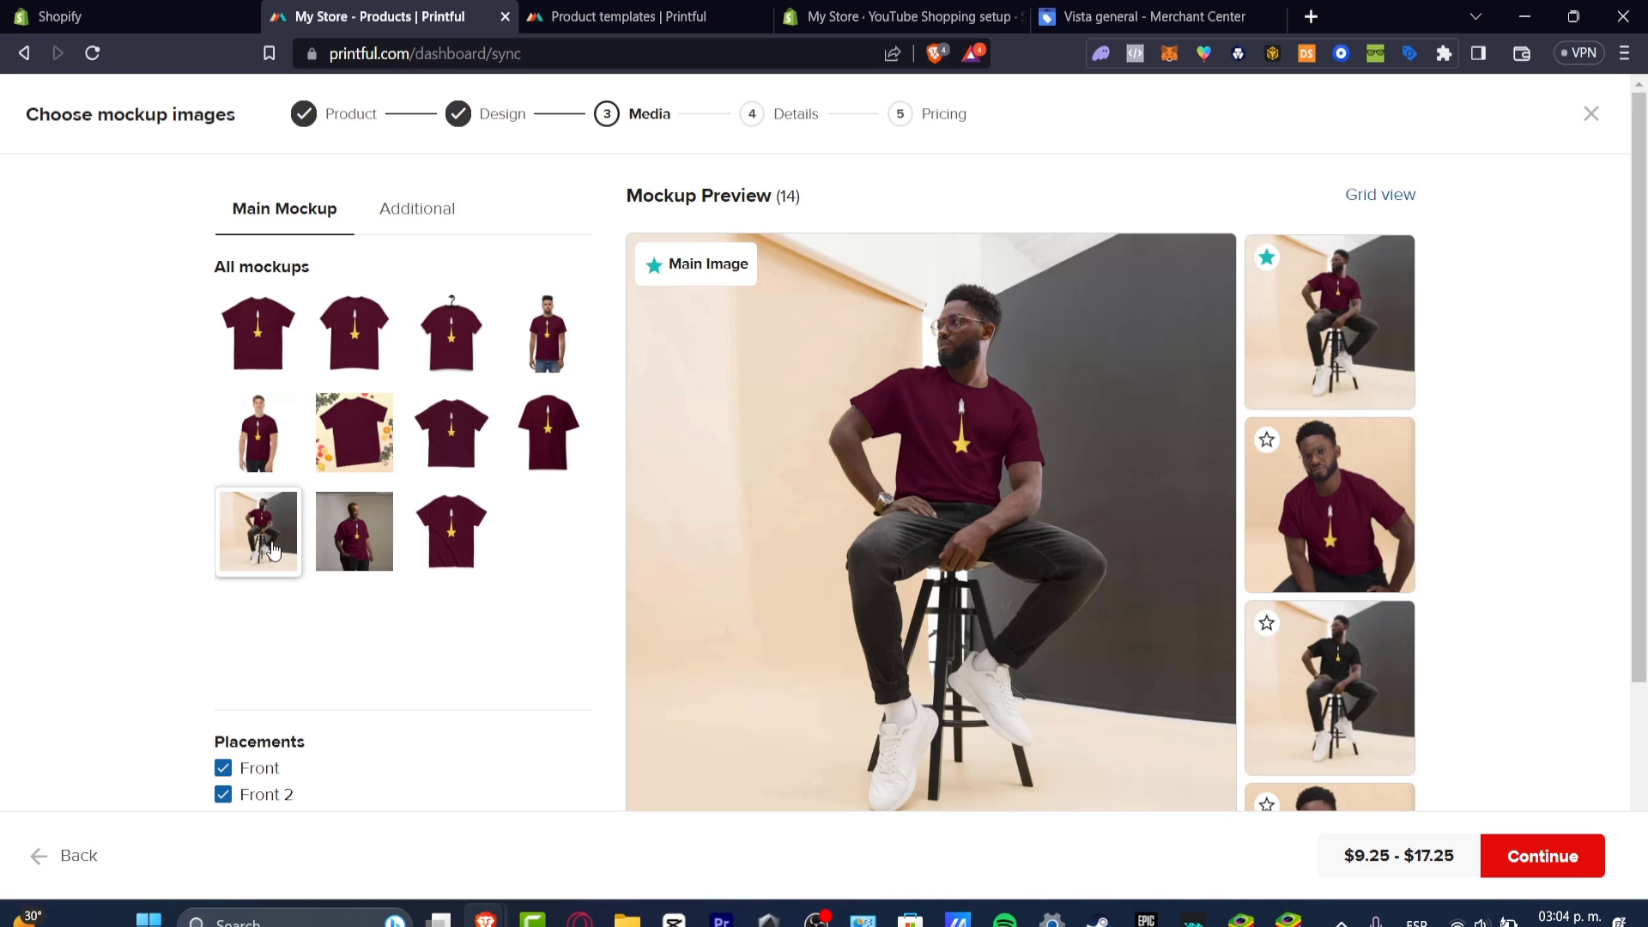
click(267, 433)
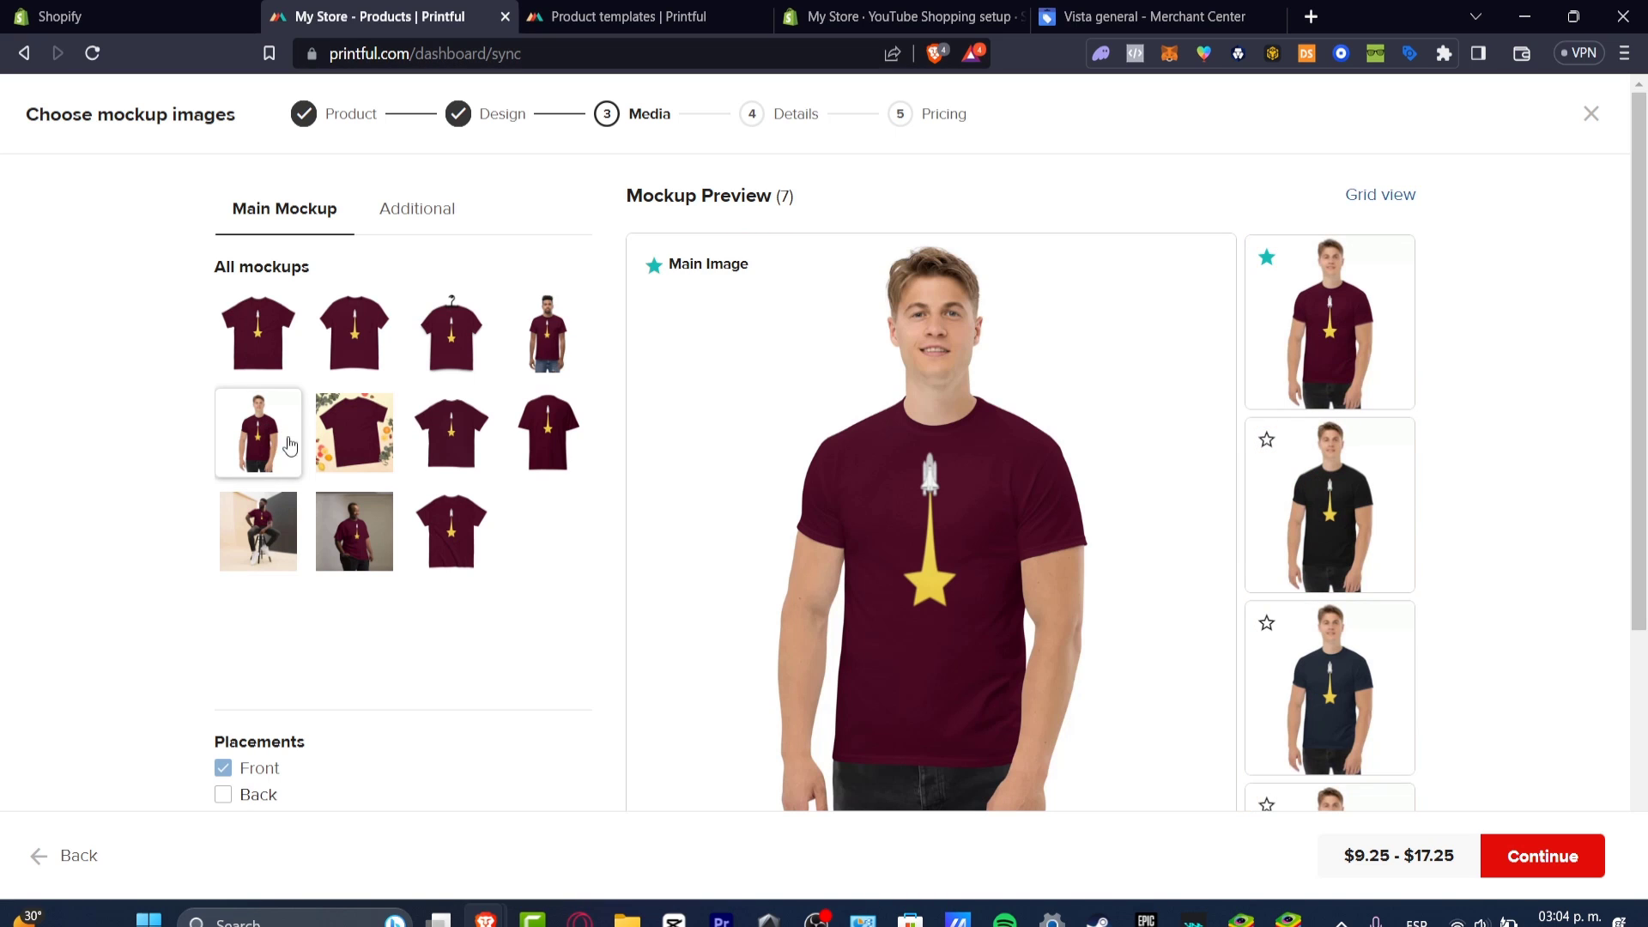
click(451, 344)
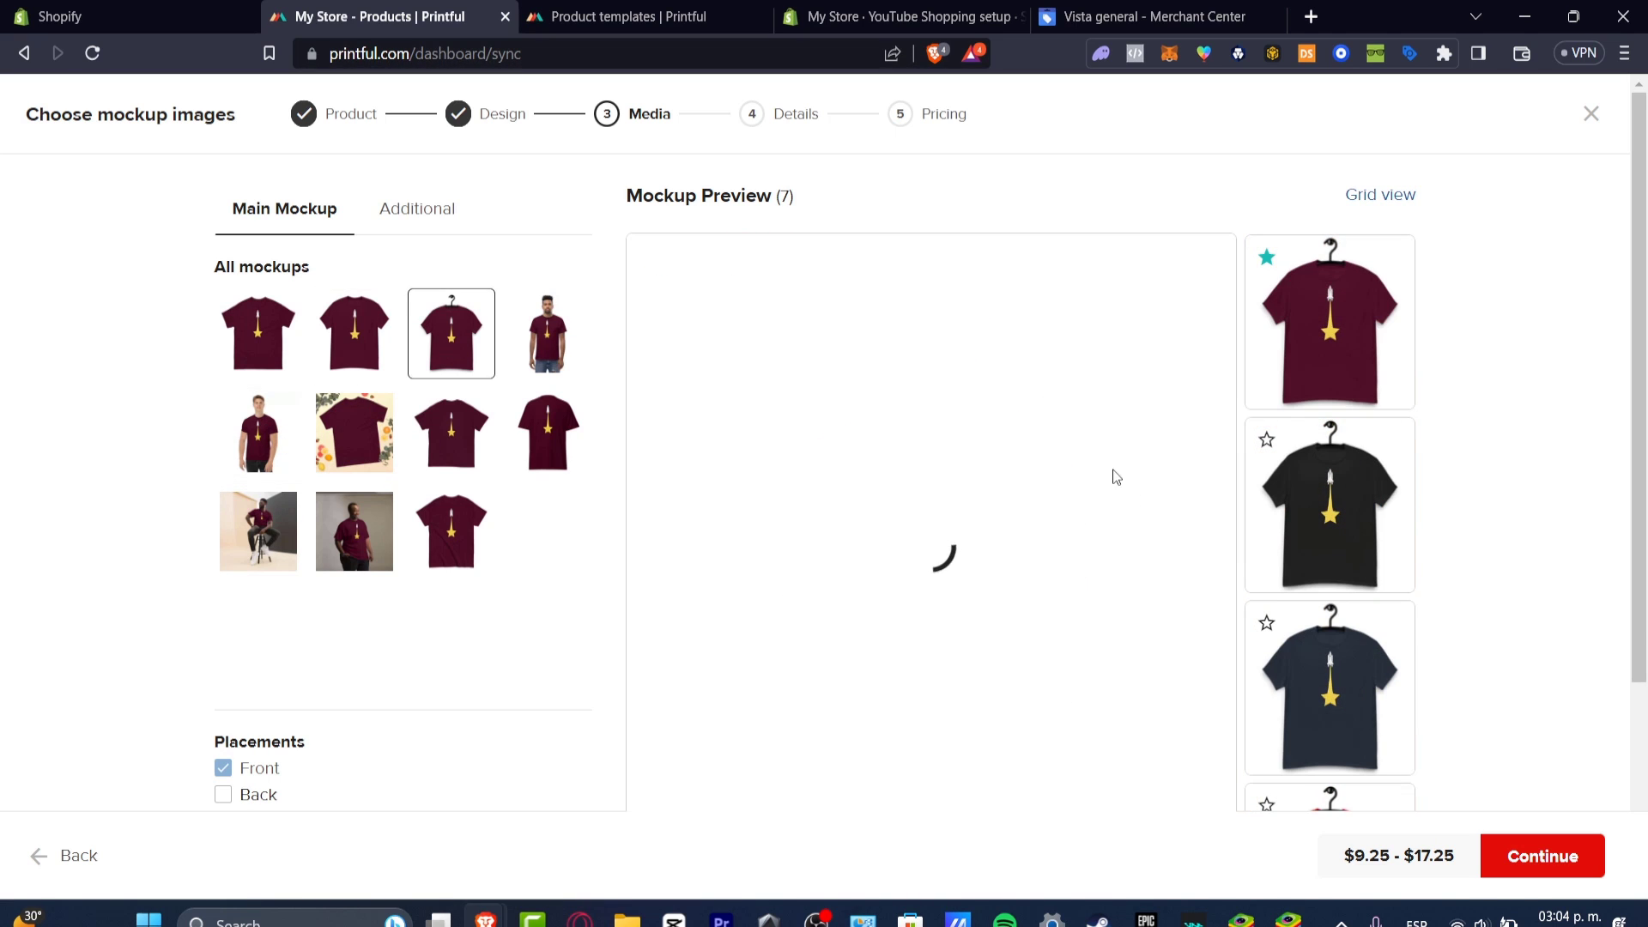
click(1267, 439)
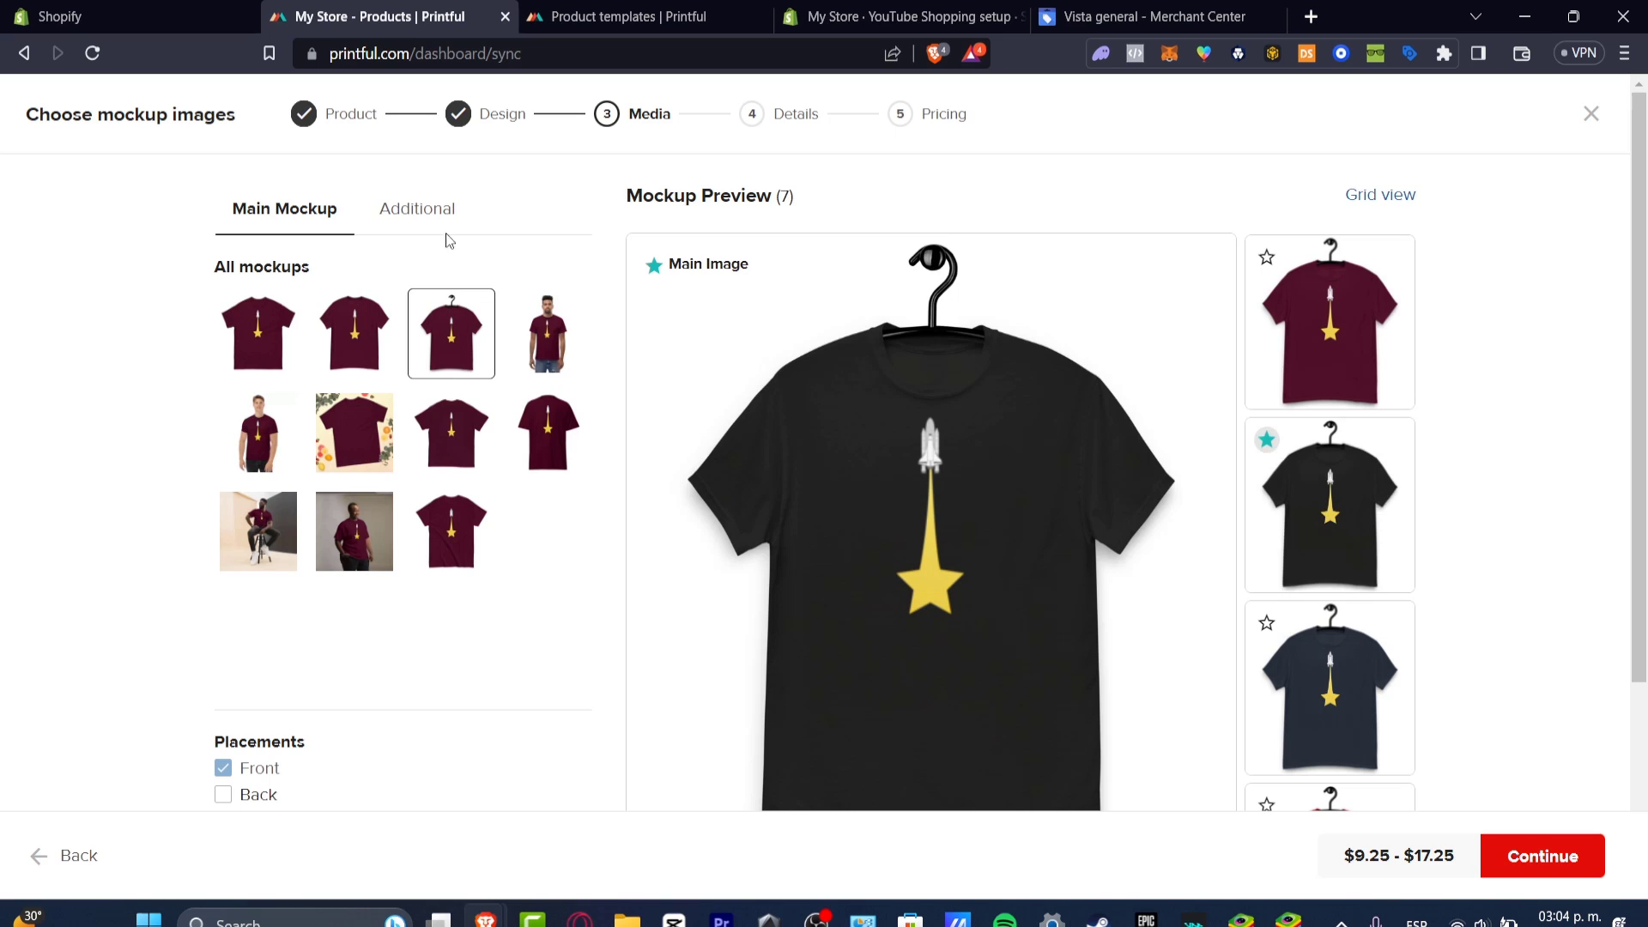
Add the maroon flat front, male model front and male model side views as additional mockups, and proceed to the product details.
click(397, 215)
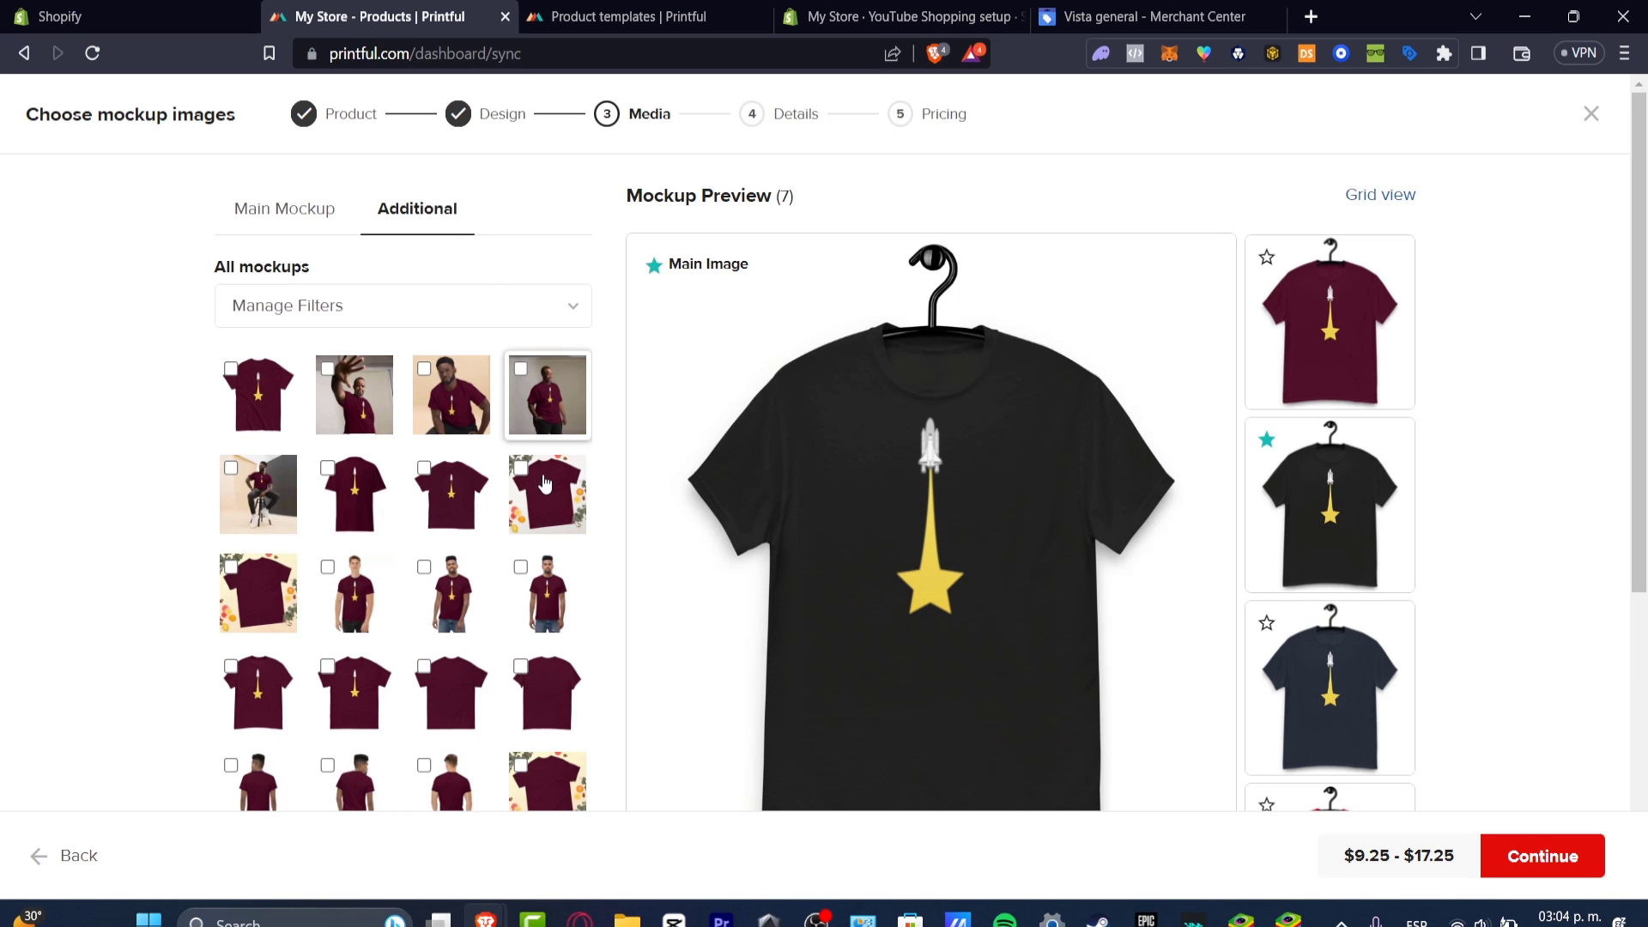
click(329, 469)
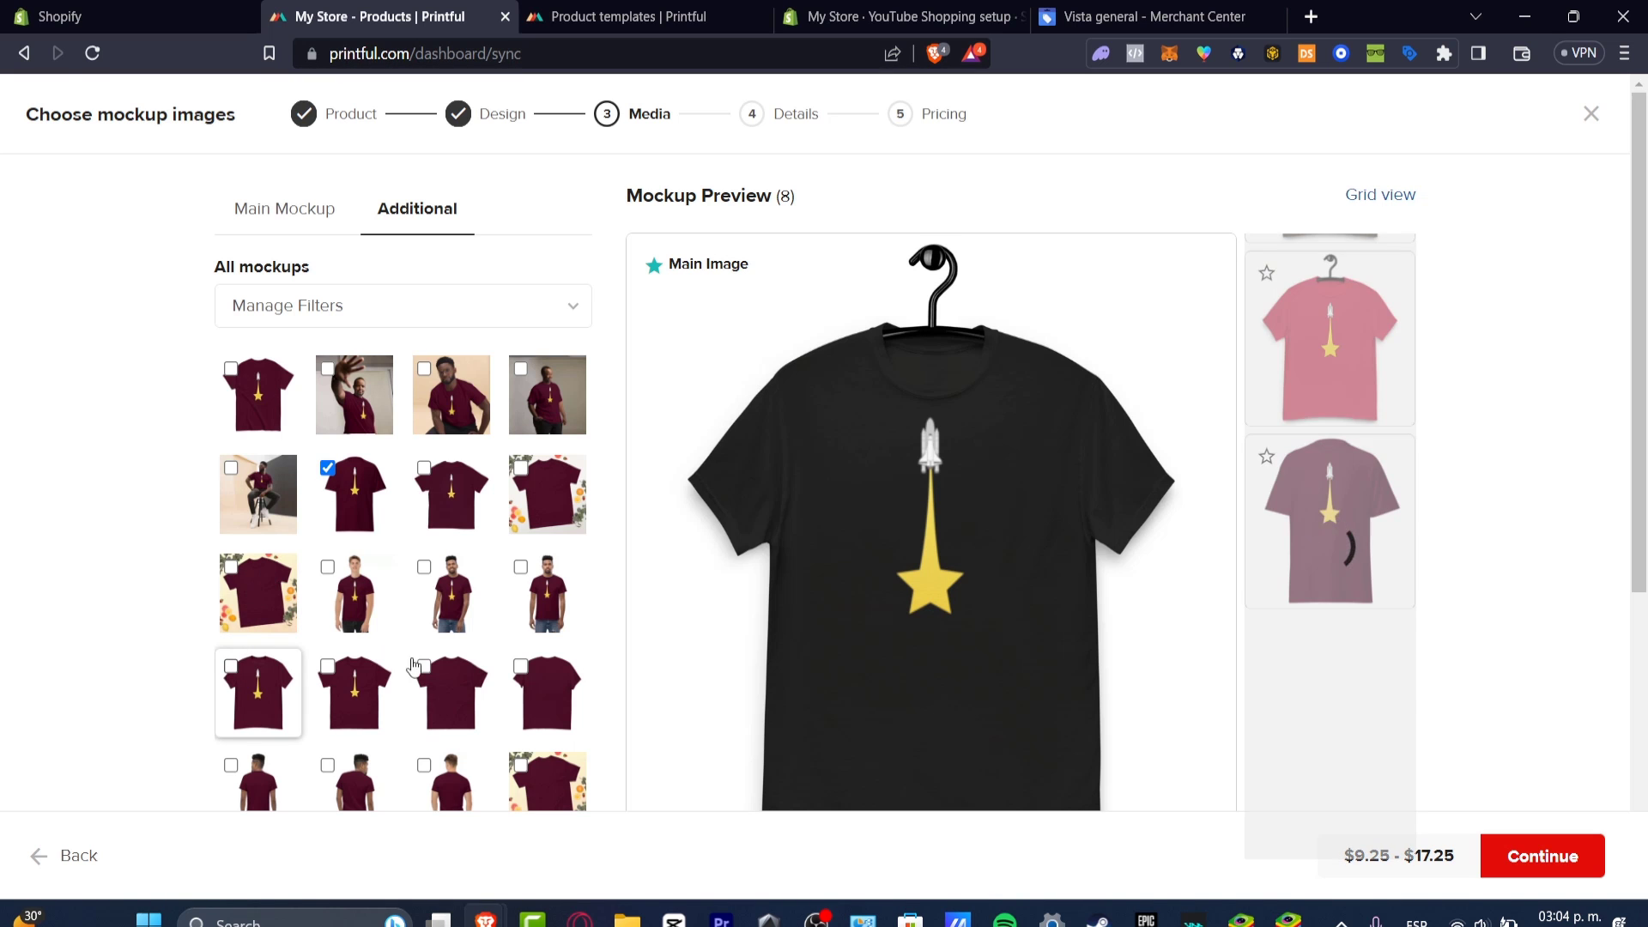
click(520, 567)
scroll(532, 598, down, 5)
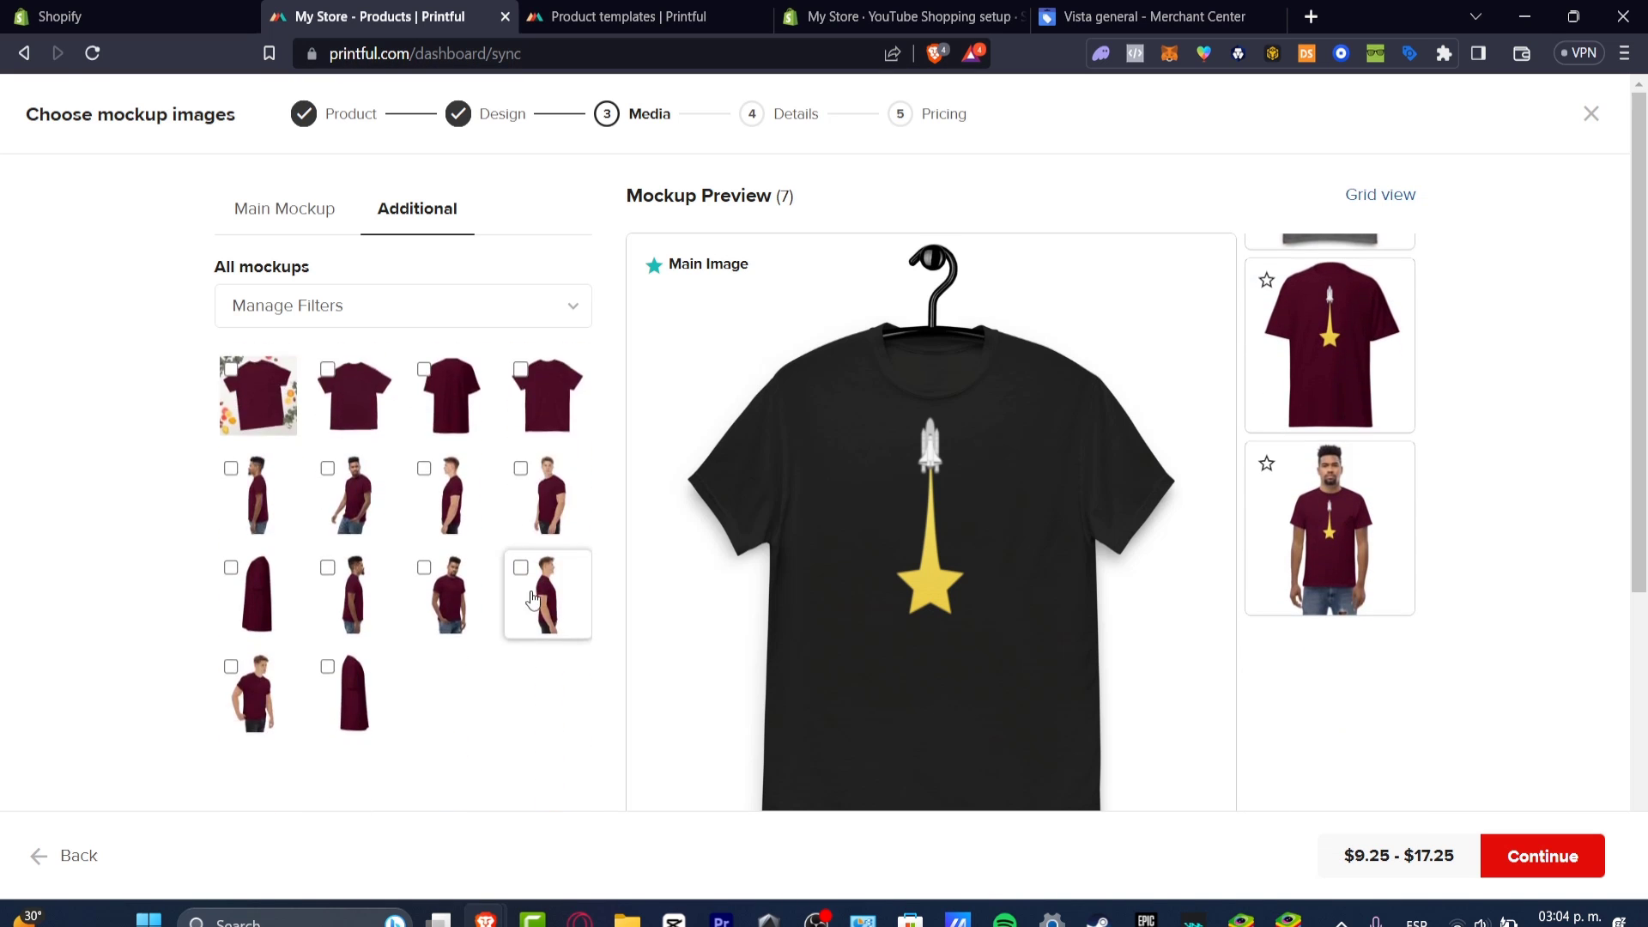
click(526, 584)
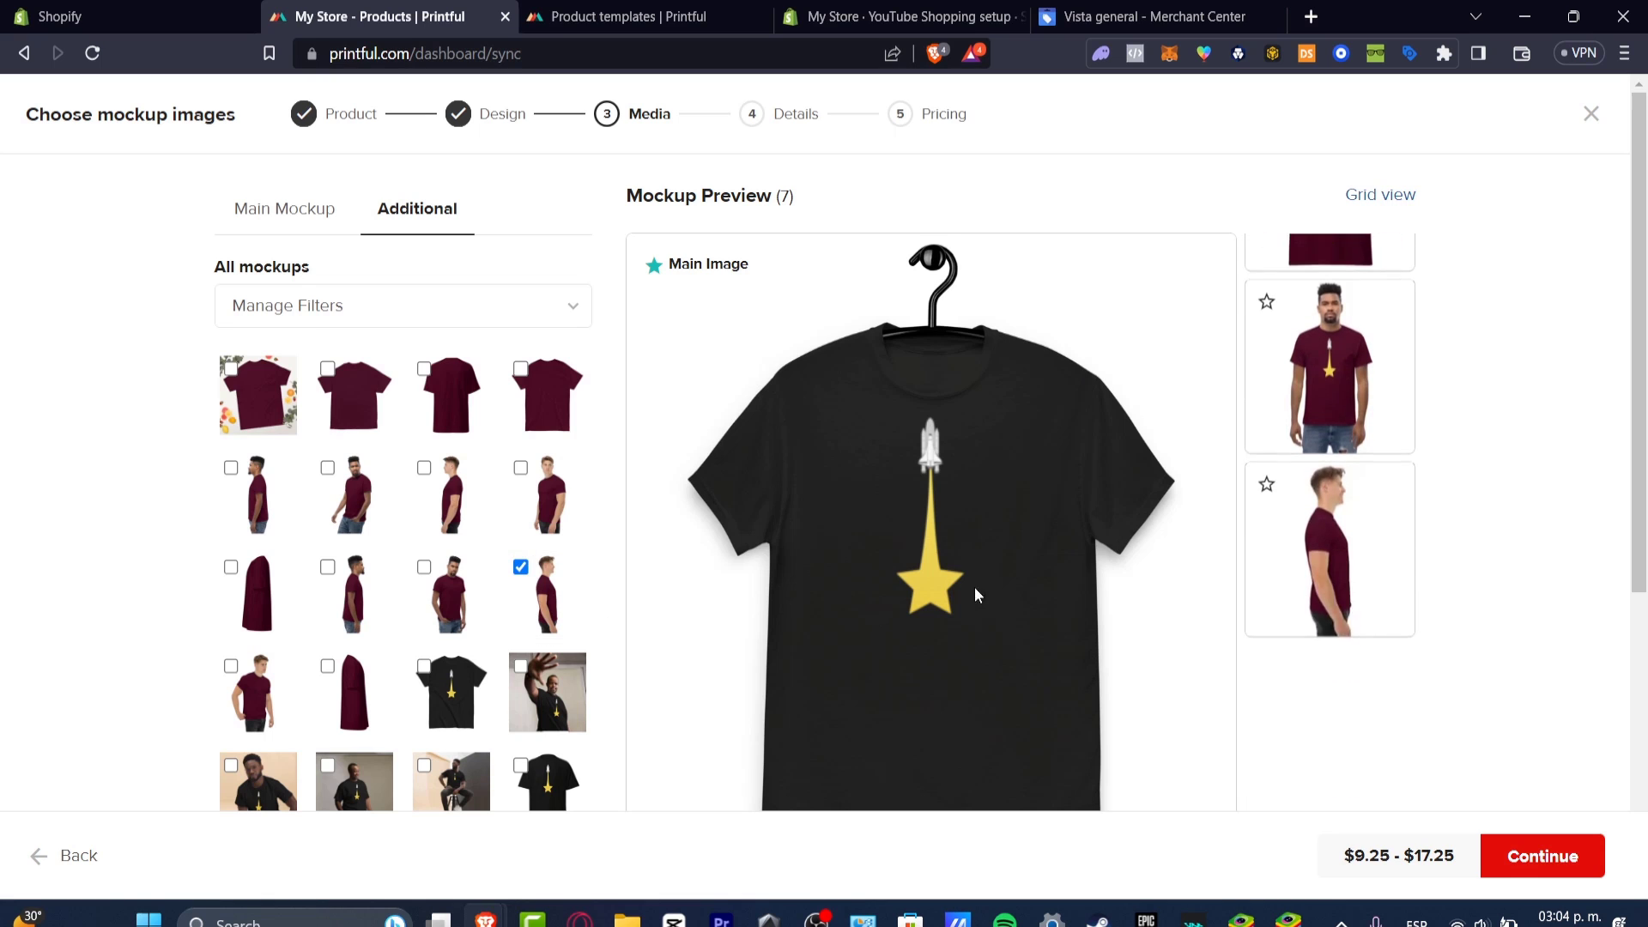
click(1575, 837)
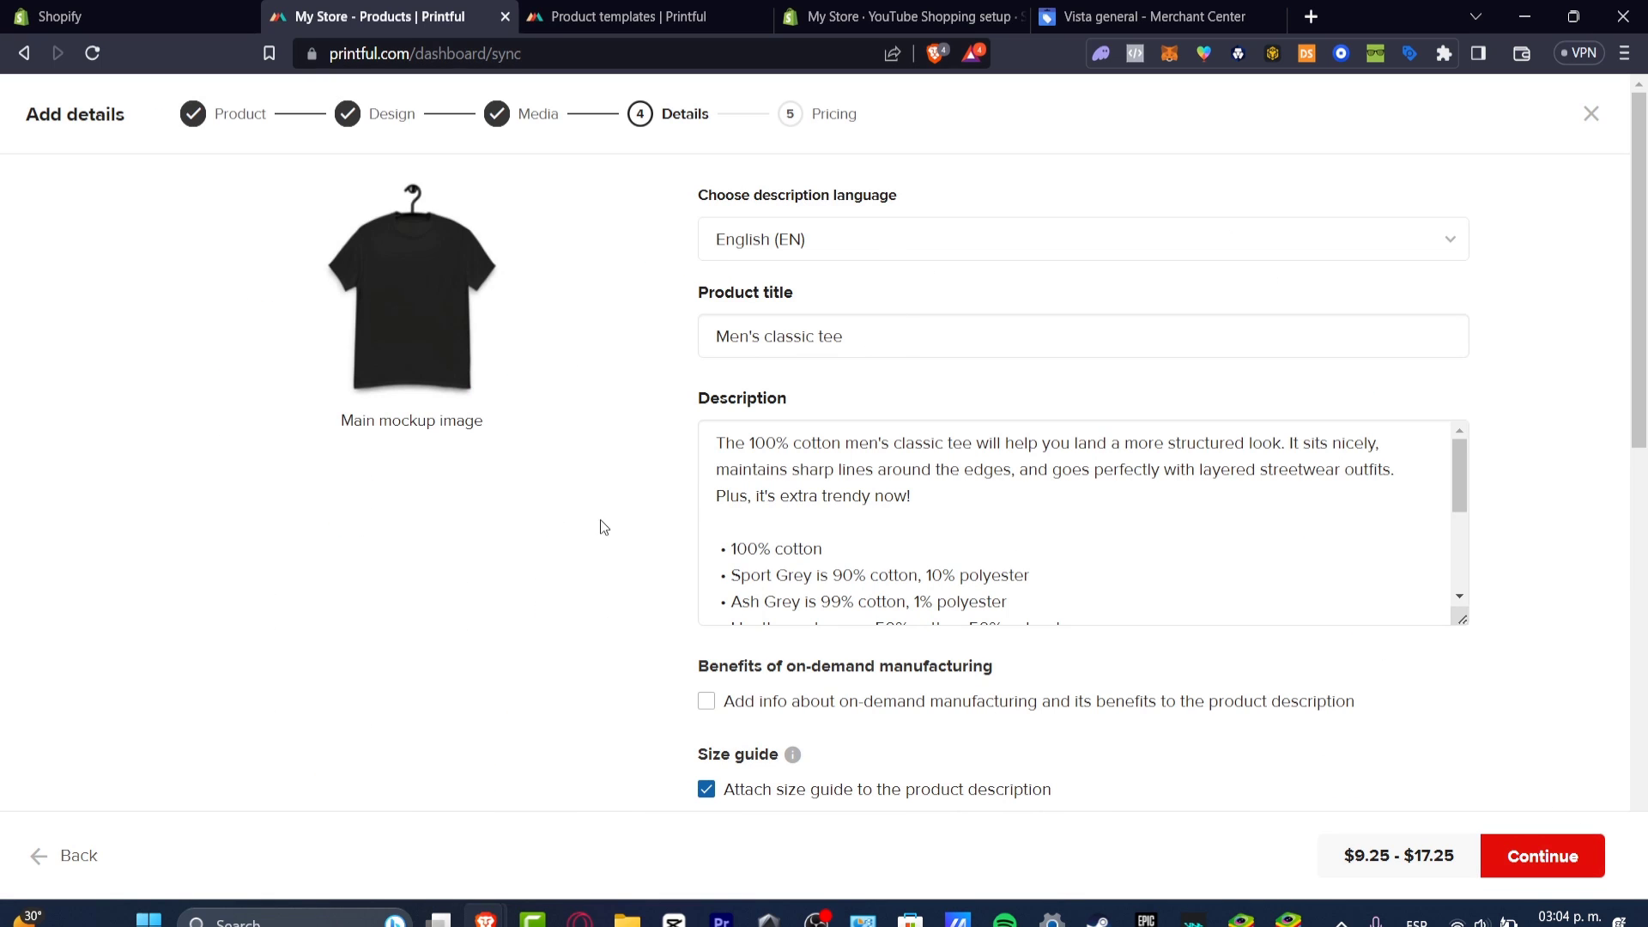
Review the product title and the Printful prices for each size variant.
triple_click(812, 330)
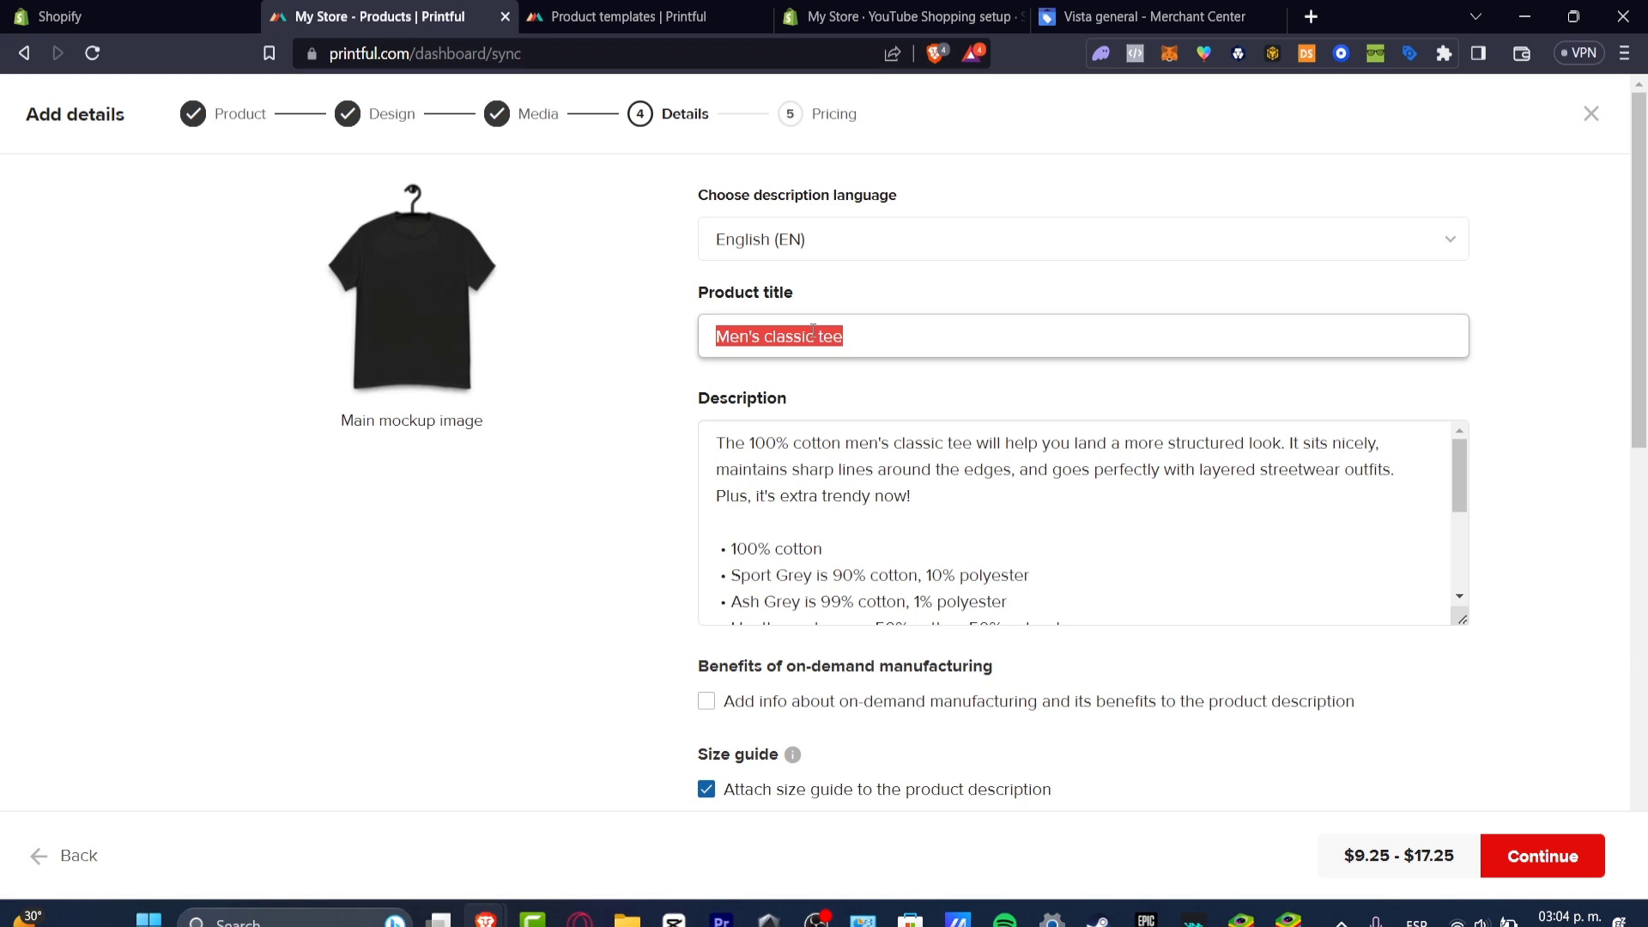
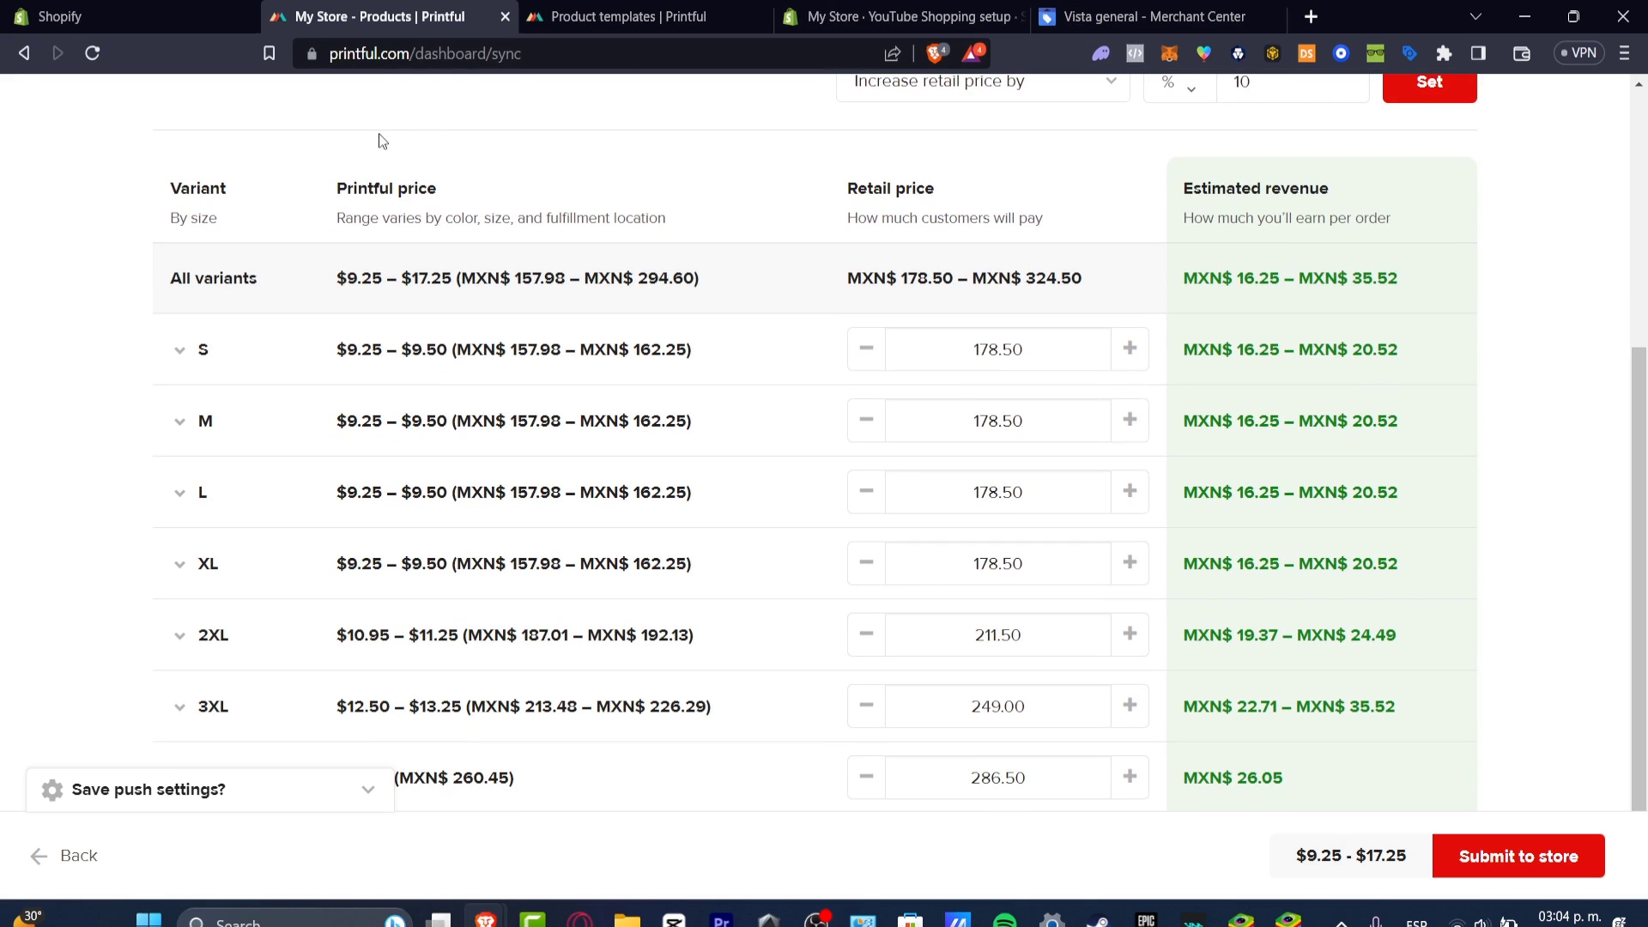
drag(317, 182, 407, 174)
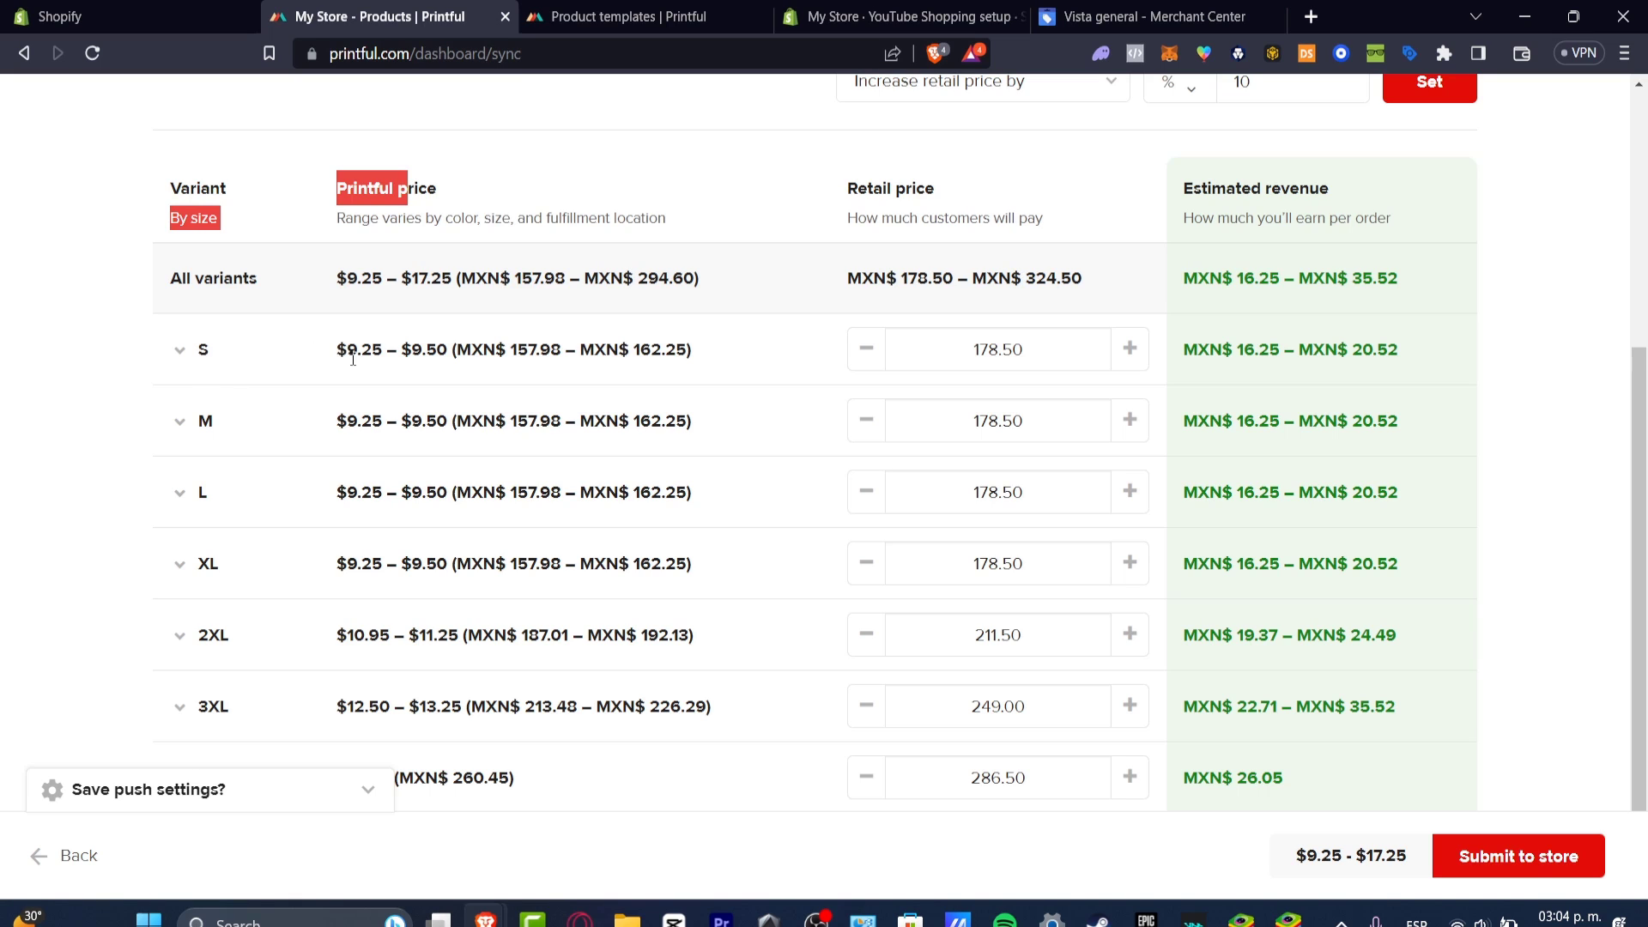
drag(353, 358, 443, 346)
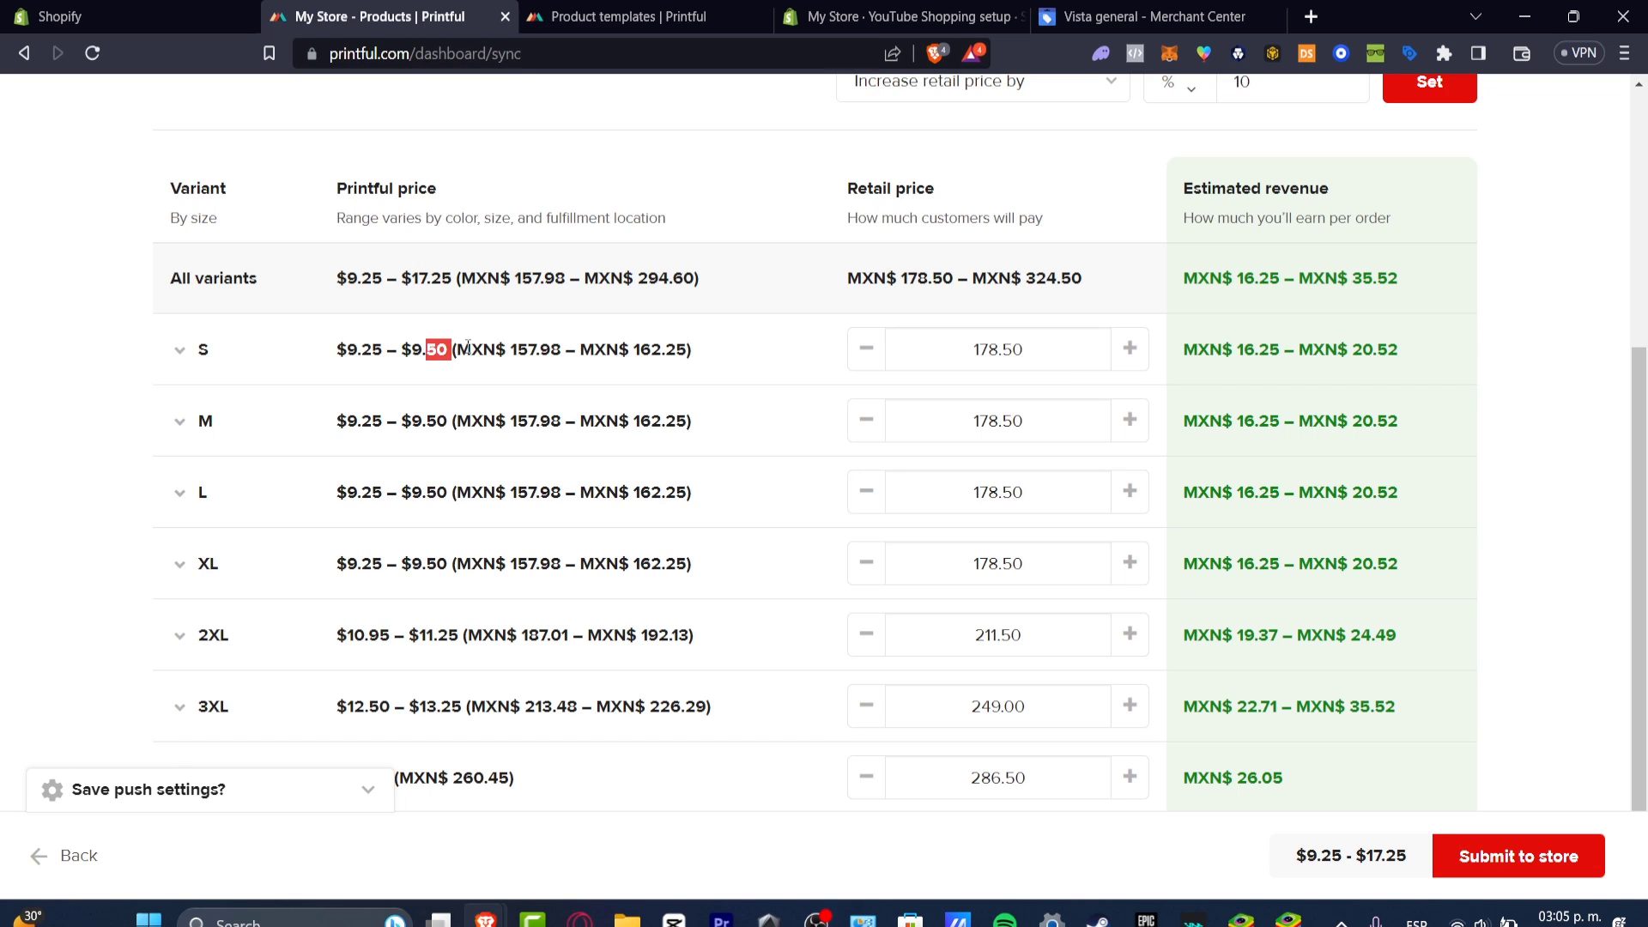
Increase the retail price of all T-shirt variants by 50%.
click(481, 364)
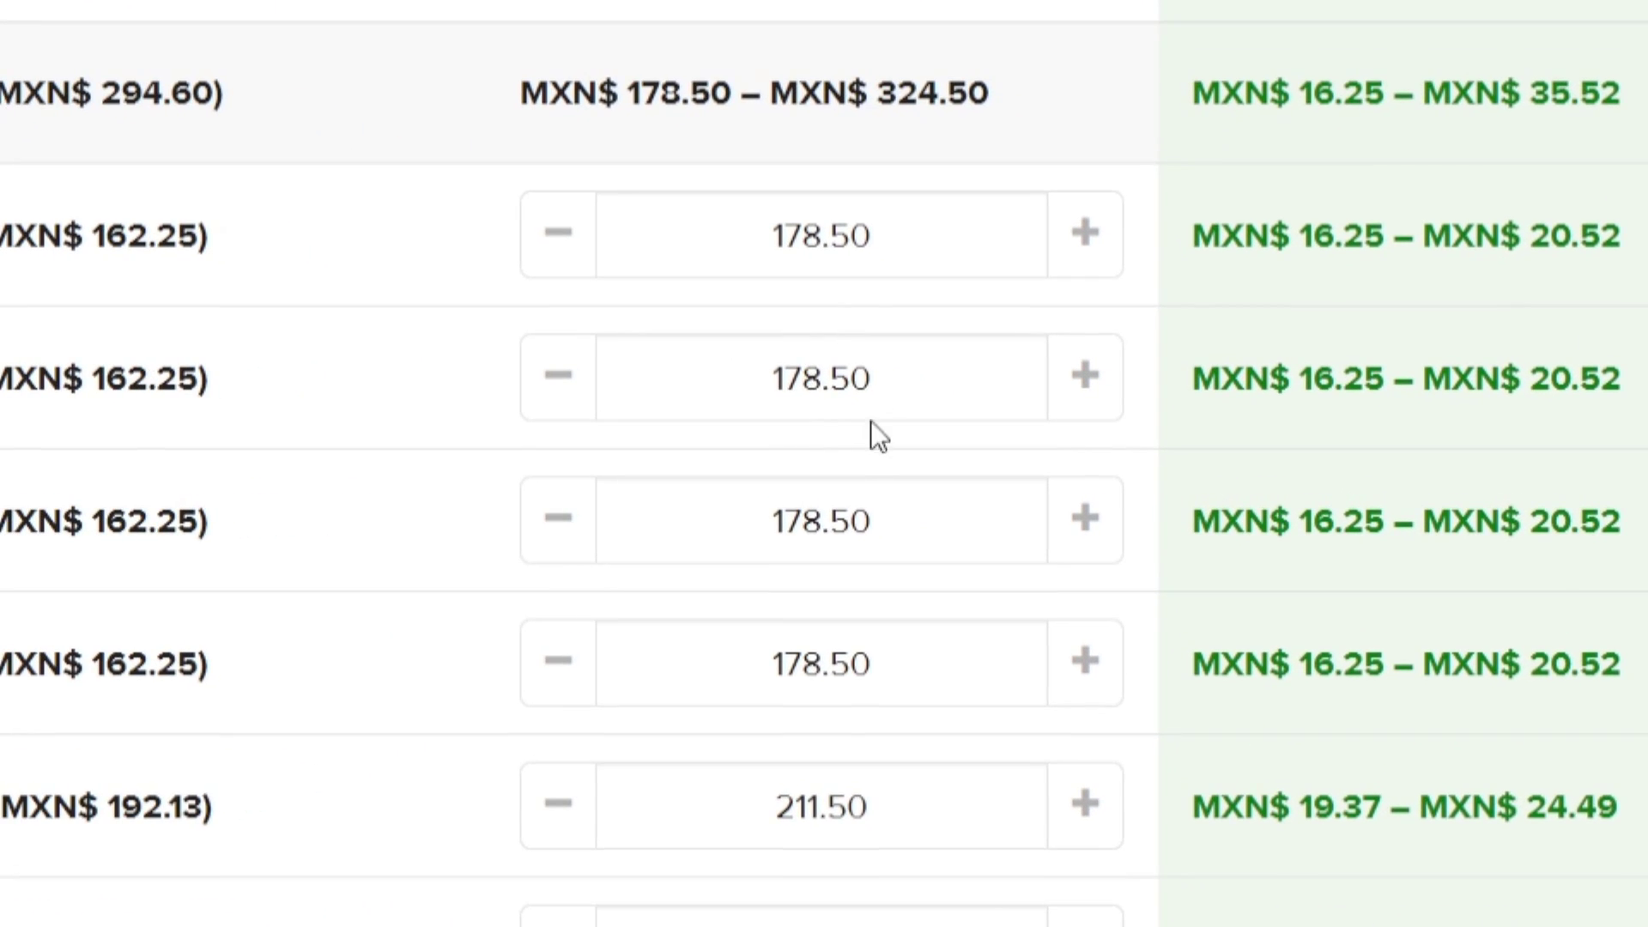
scroll(1064, 802, up, 5)
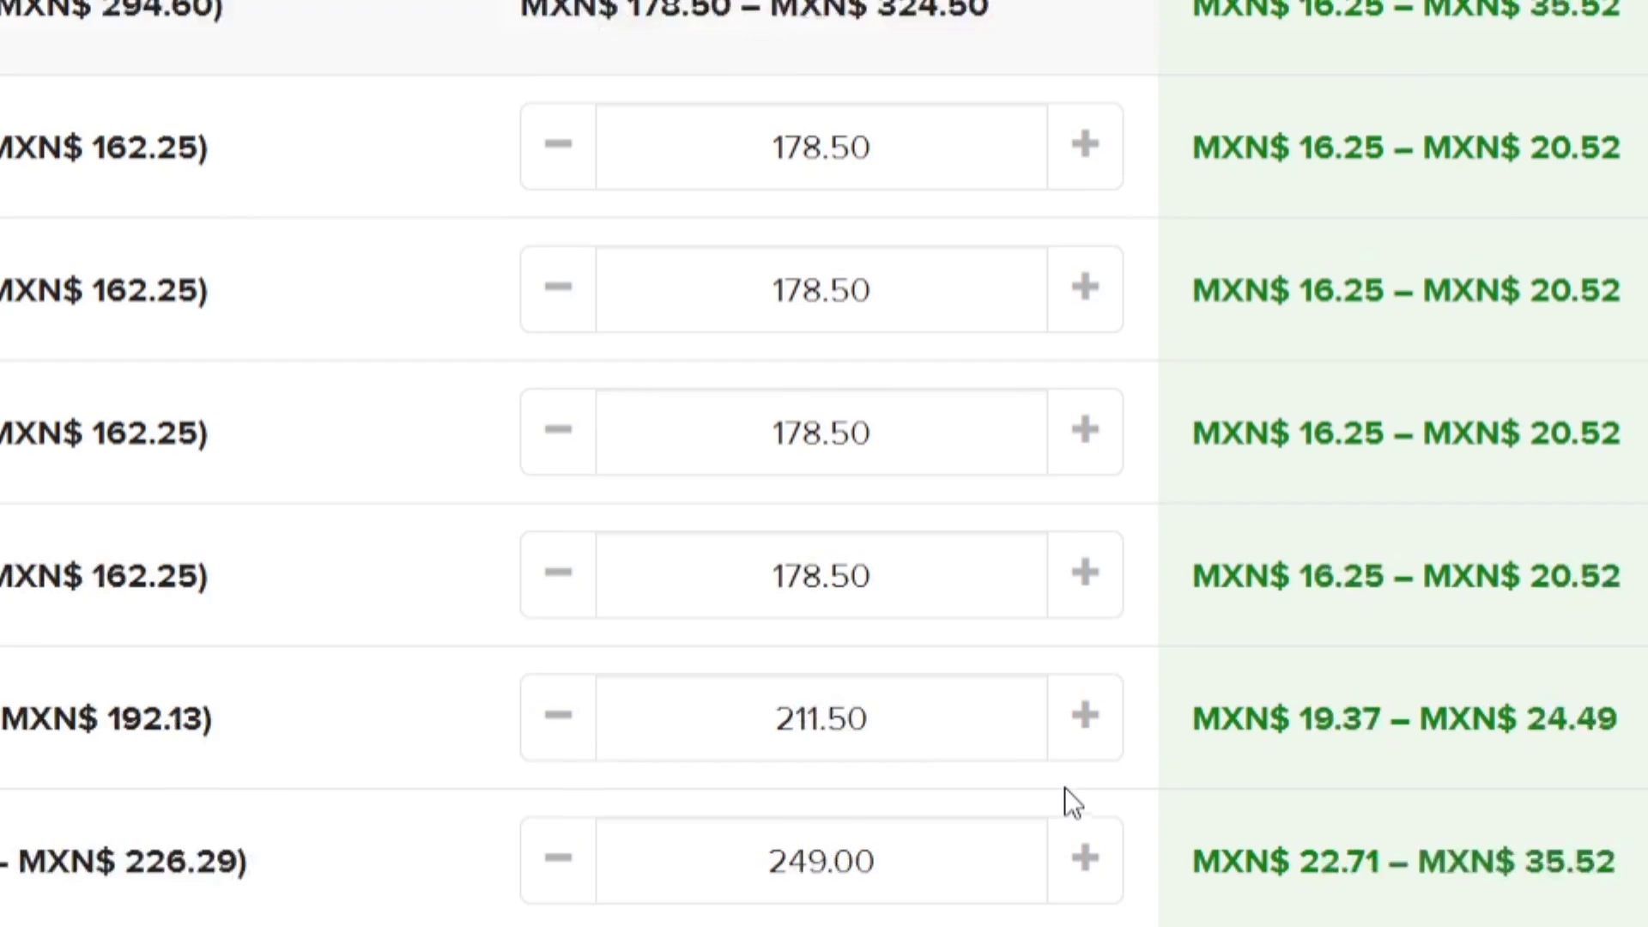
scroll(1056, 737, down, 5)
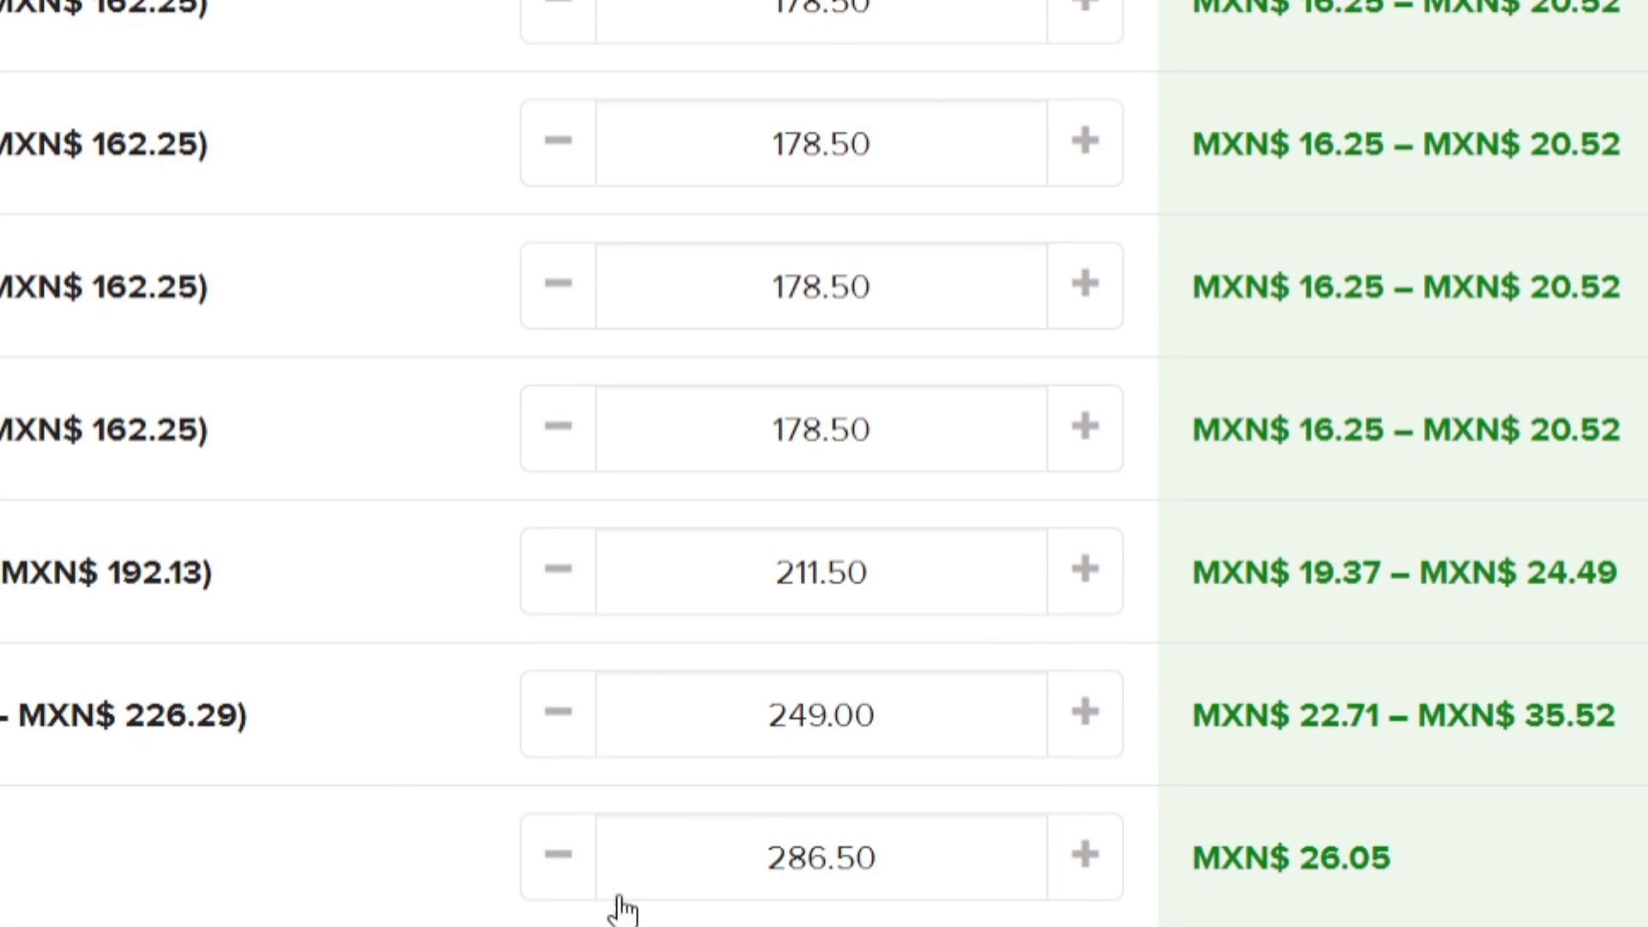
scroll(965, 914, up, 5)
drag(1350, 100, 1293, 105)
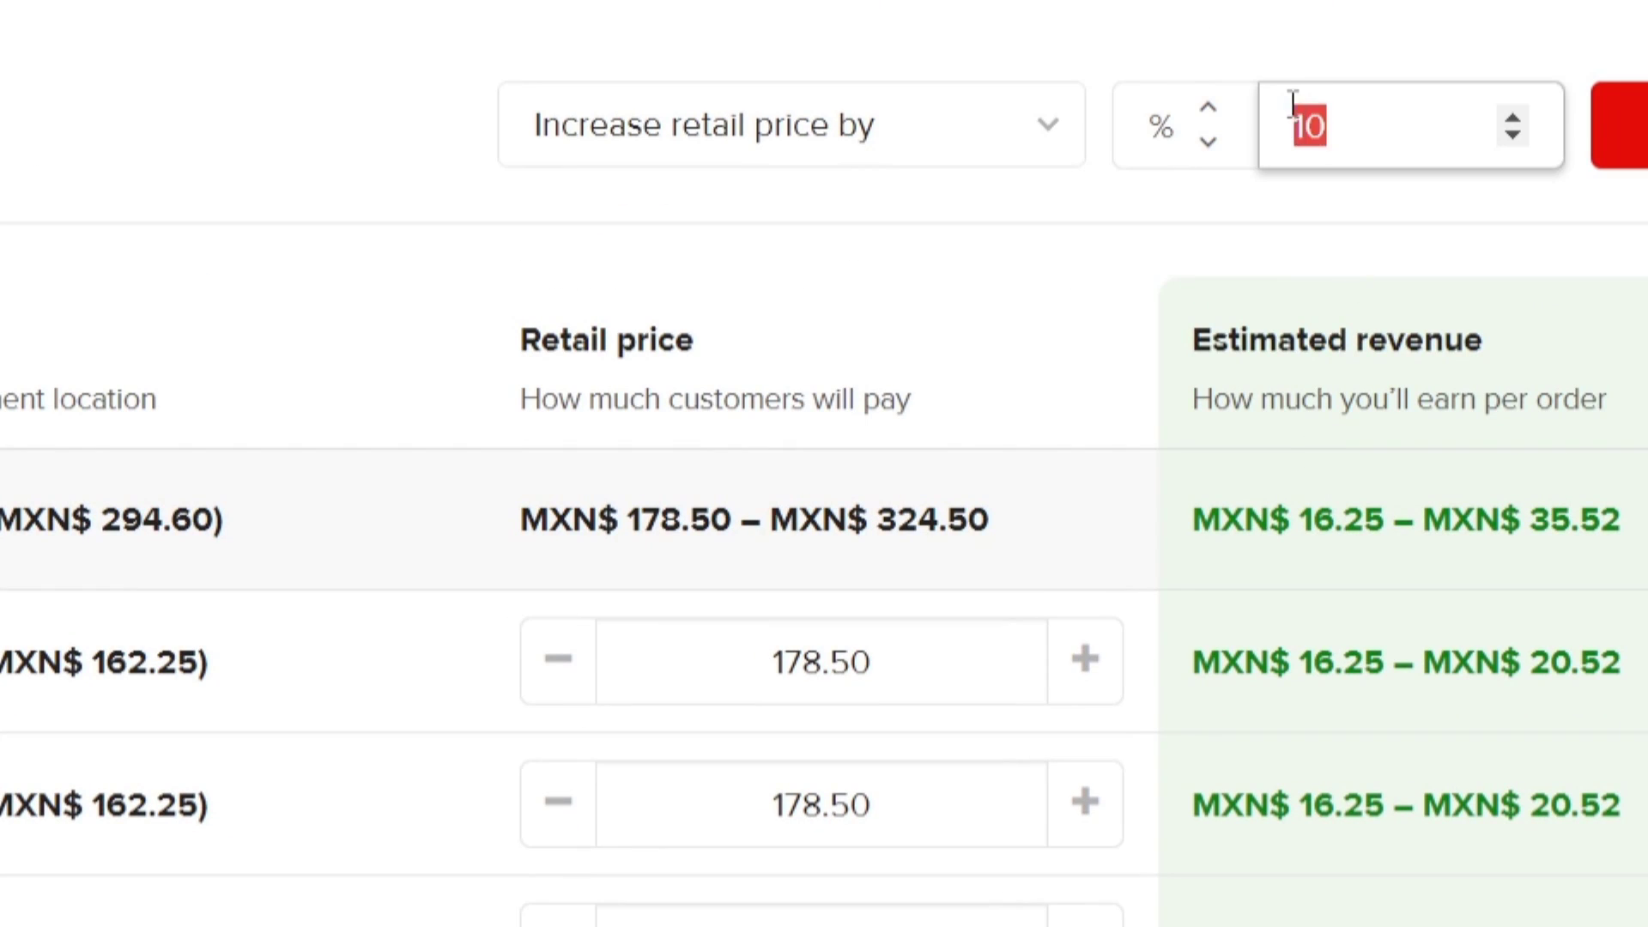
text(50)
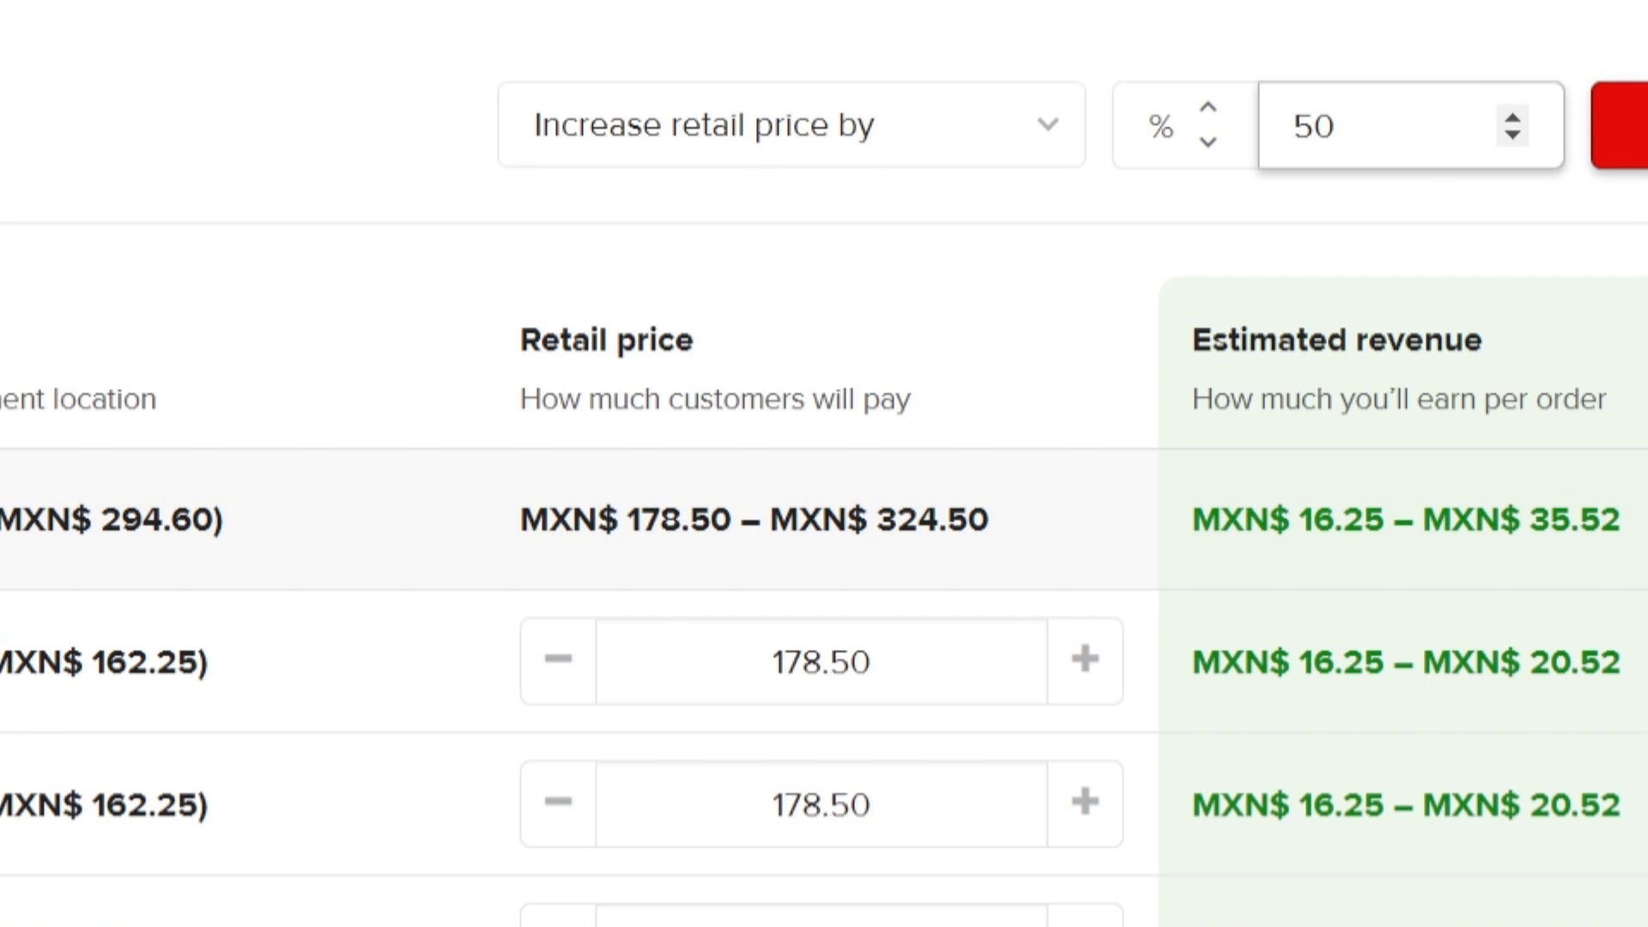
click(1613, 125)
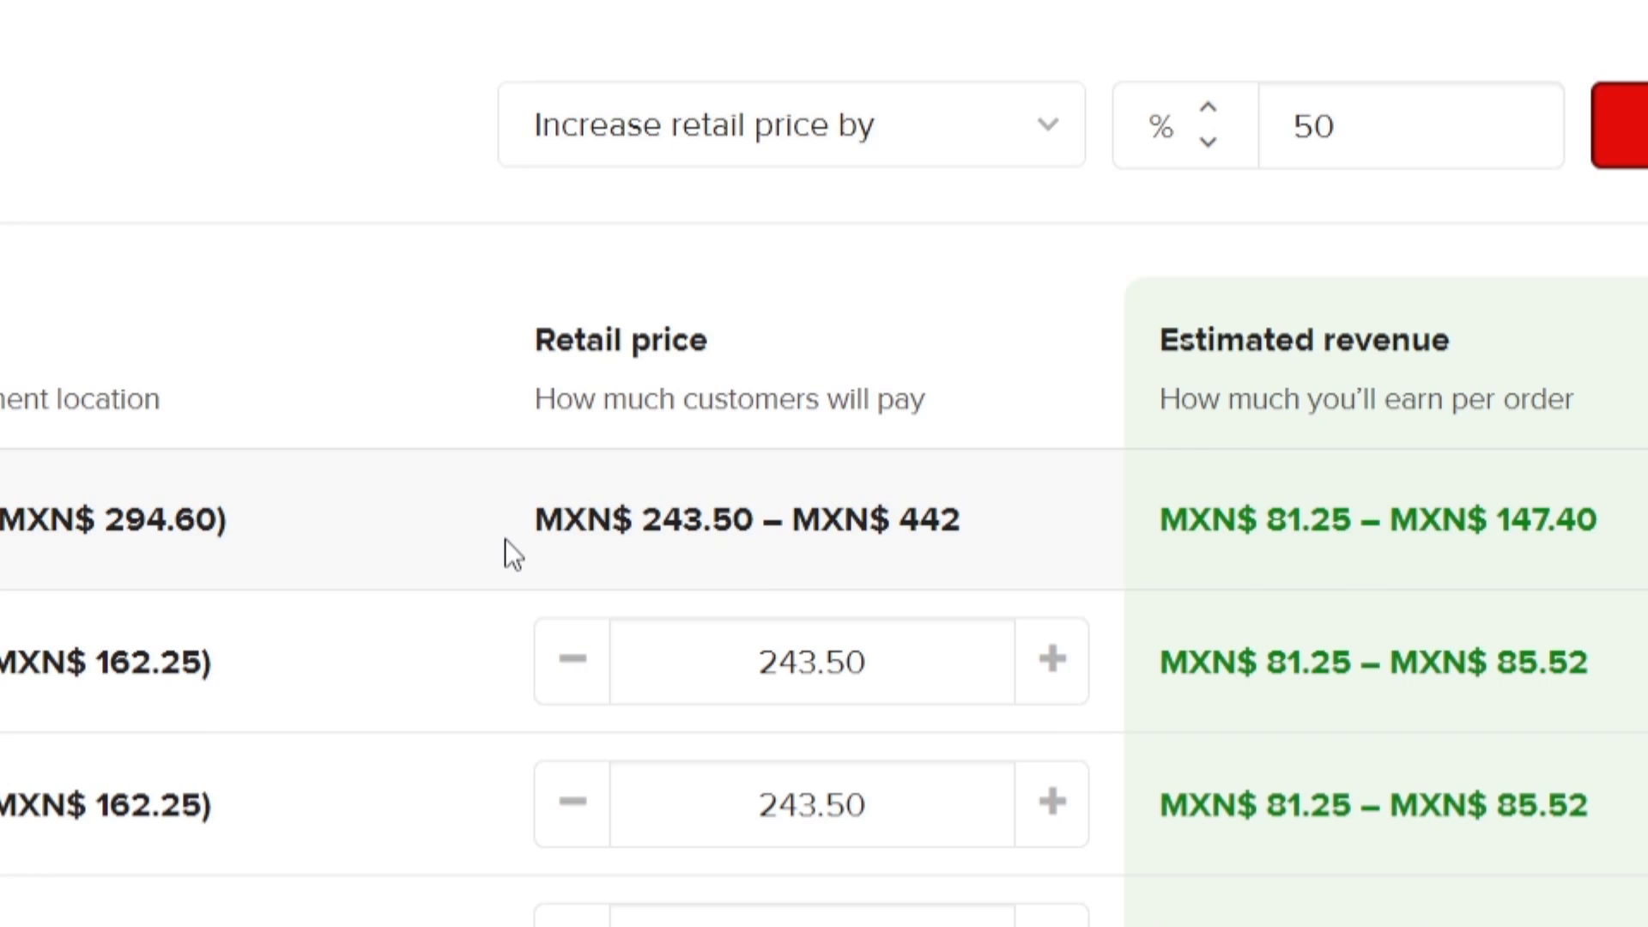
Set the retail price increase for all T-shirt variants to 5%.
scroll(630, 476, down, 5)
drag(760, 13, 897, 8)
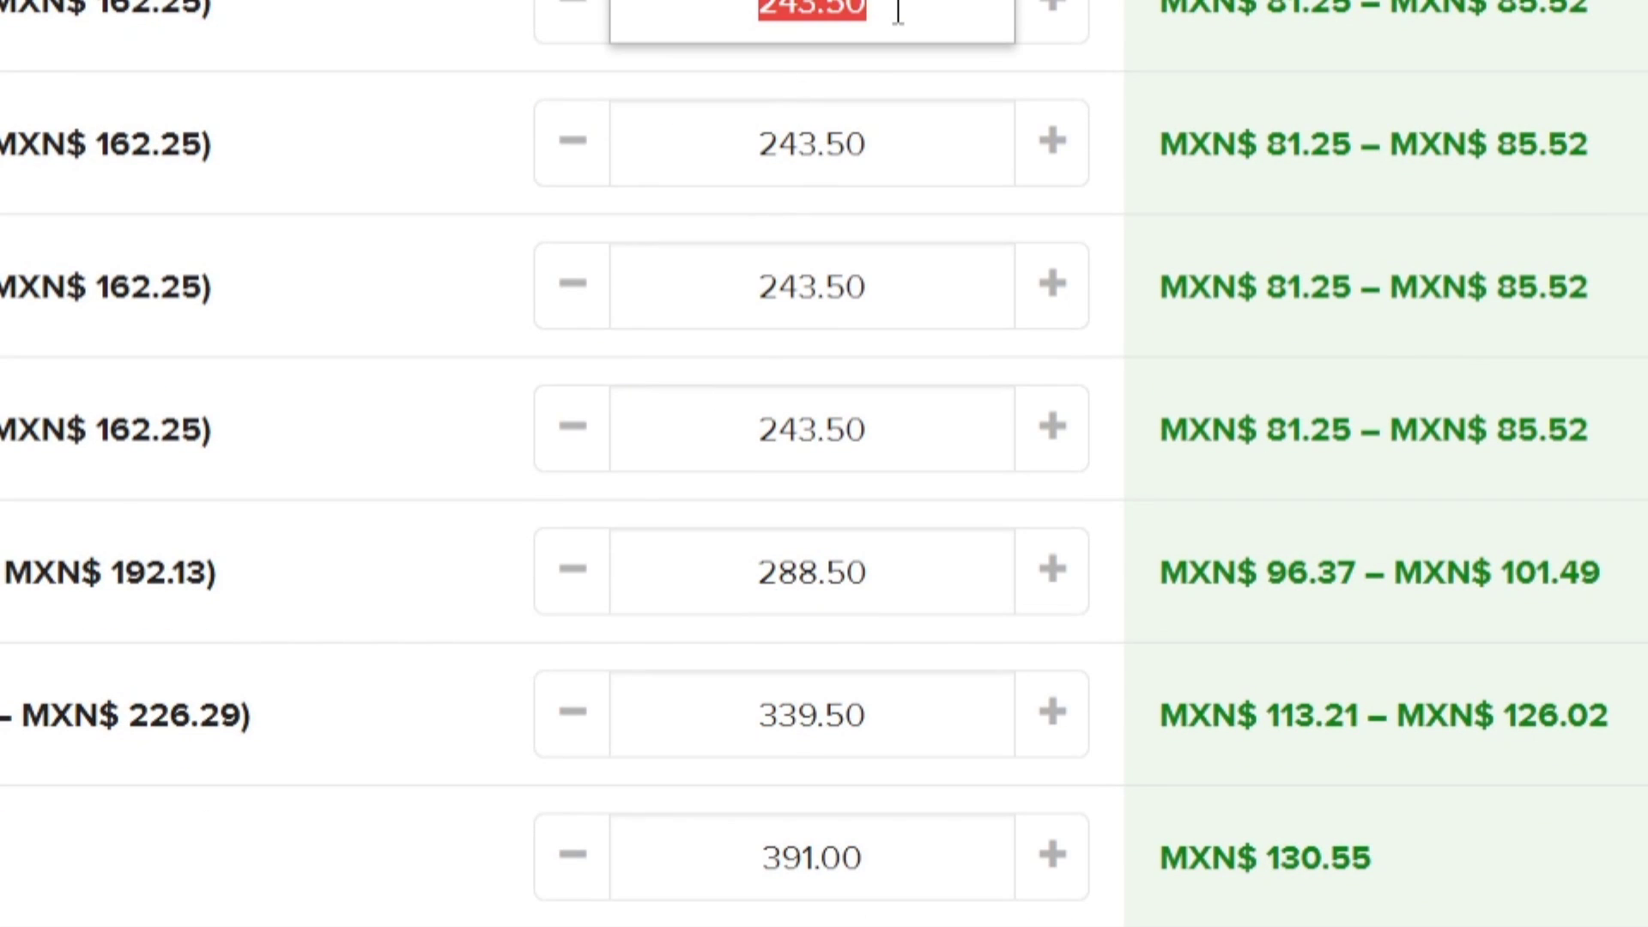
scroll(1331, 21, up, 6)
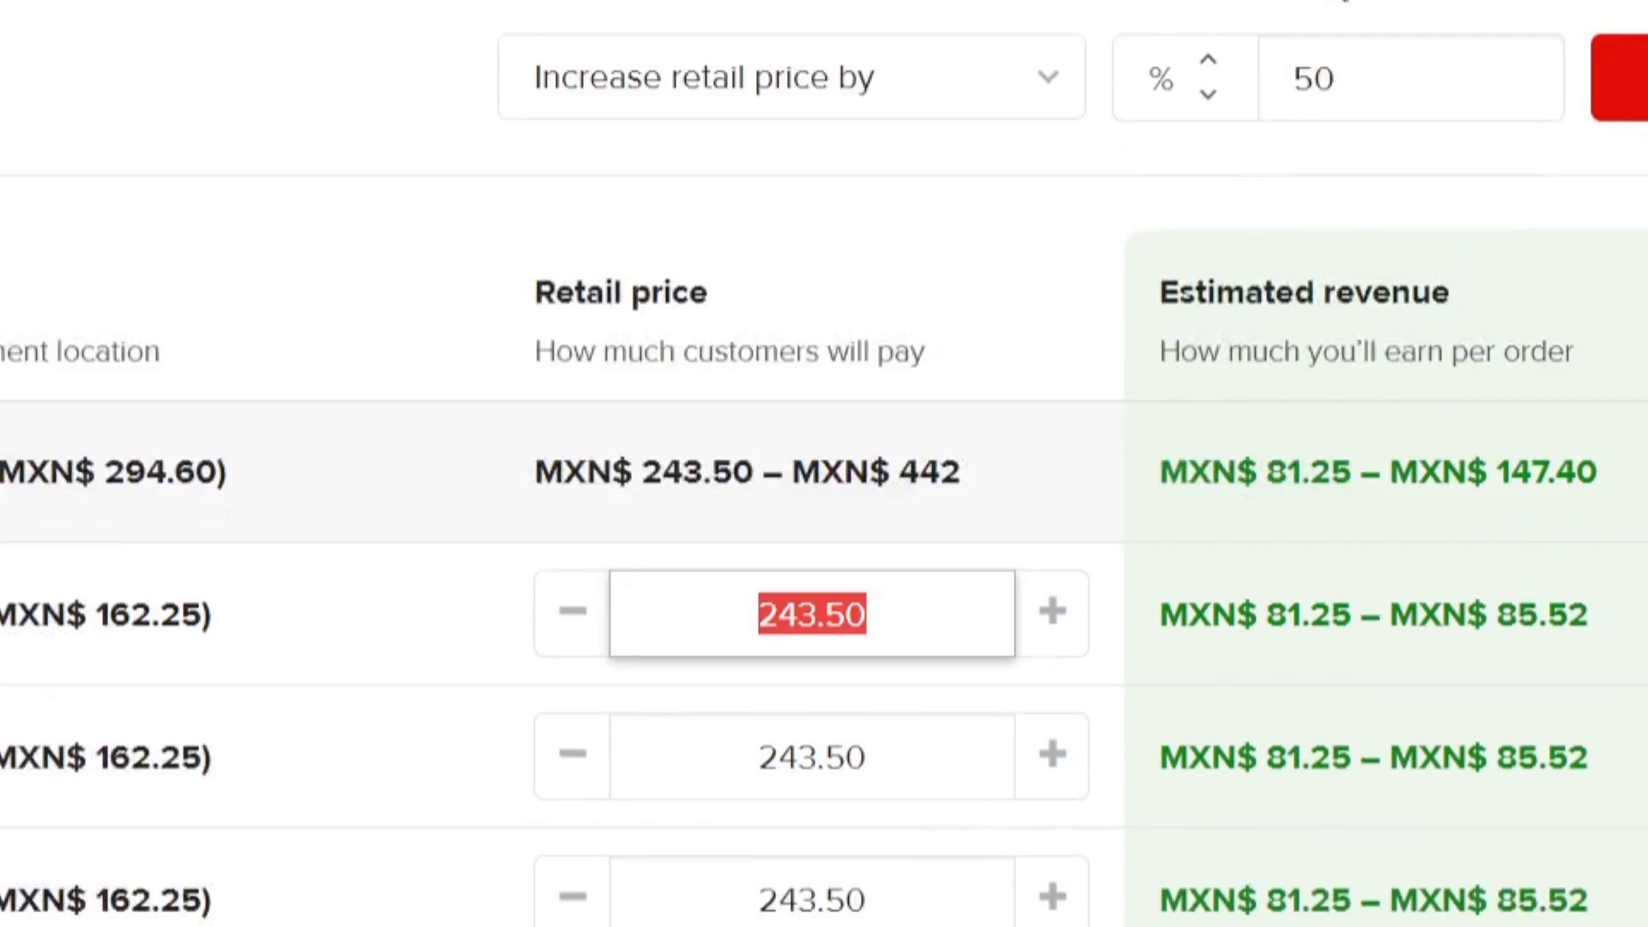
scroll(824, 463, down, 6)
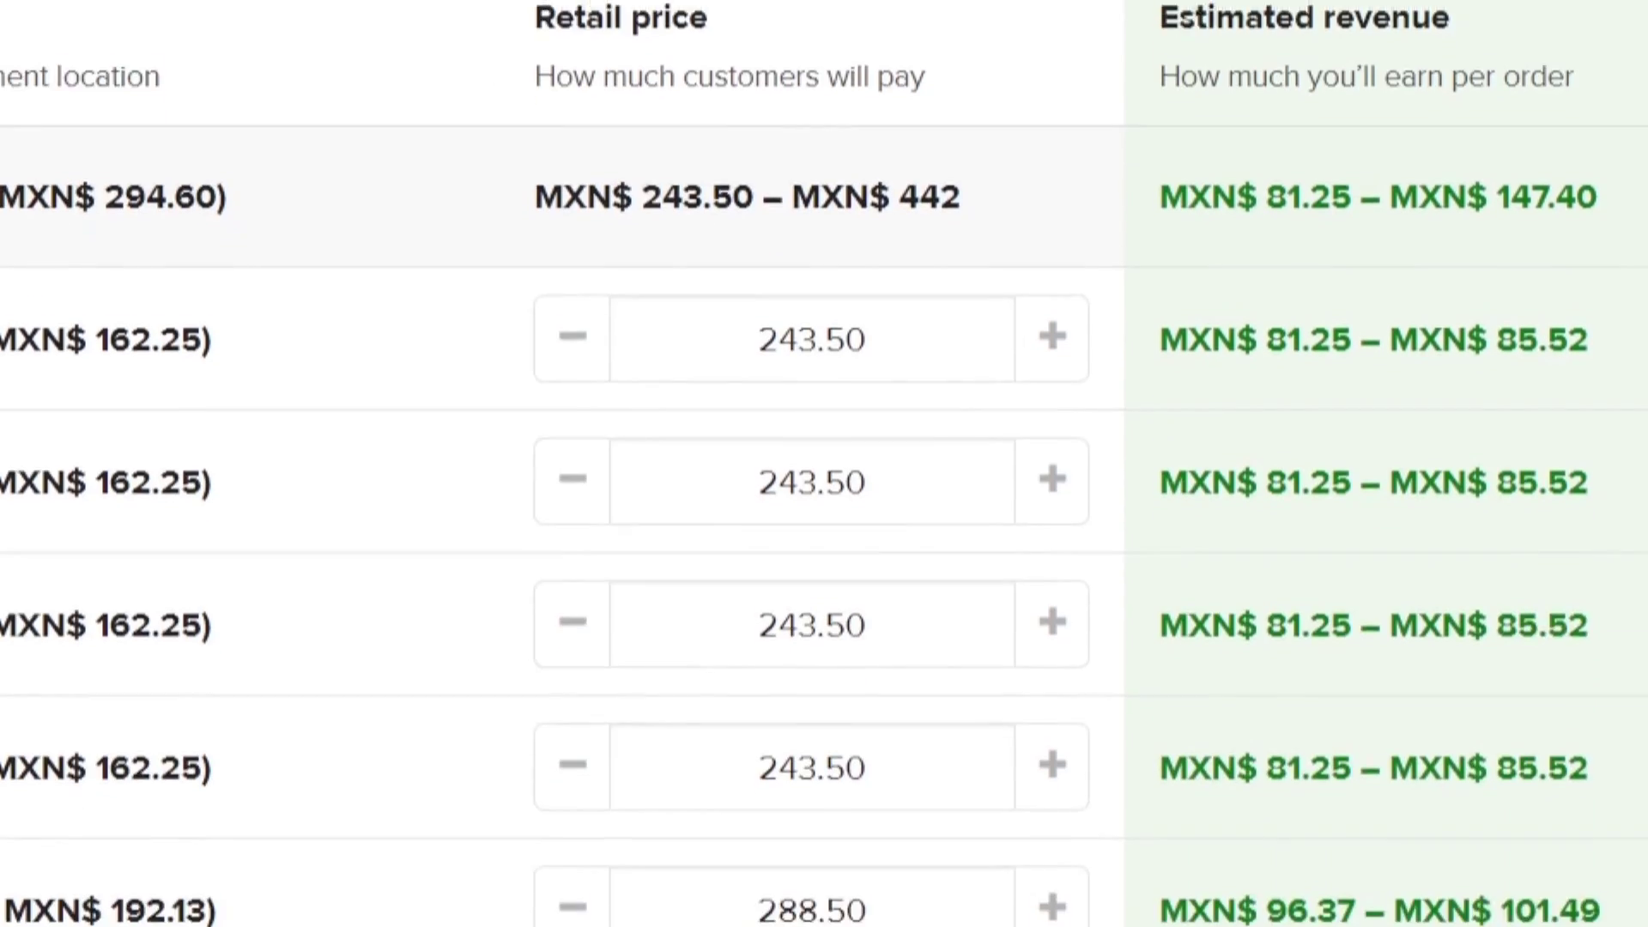
scroll(824, 464, up, 7)
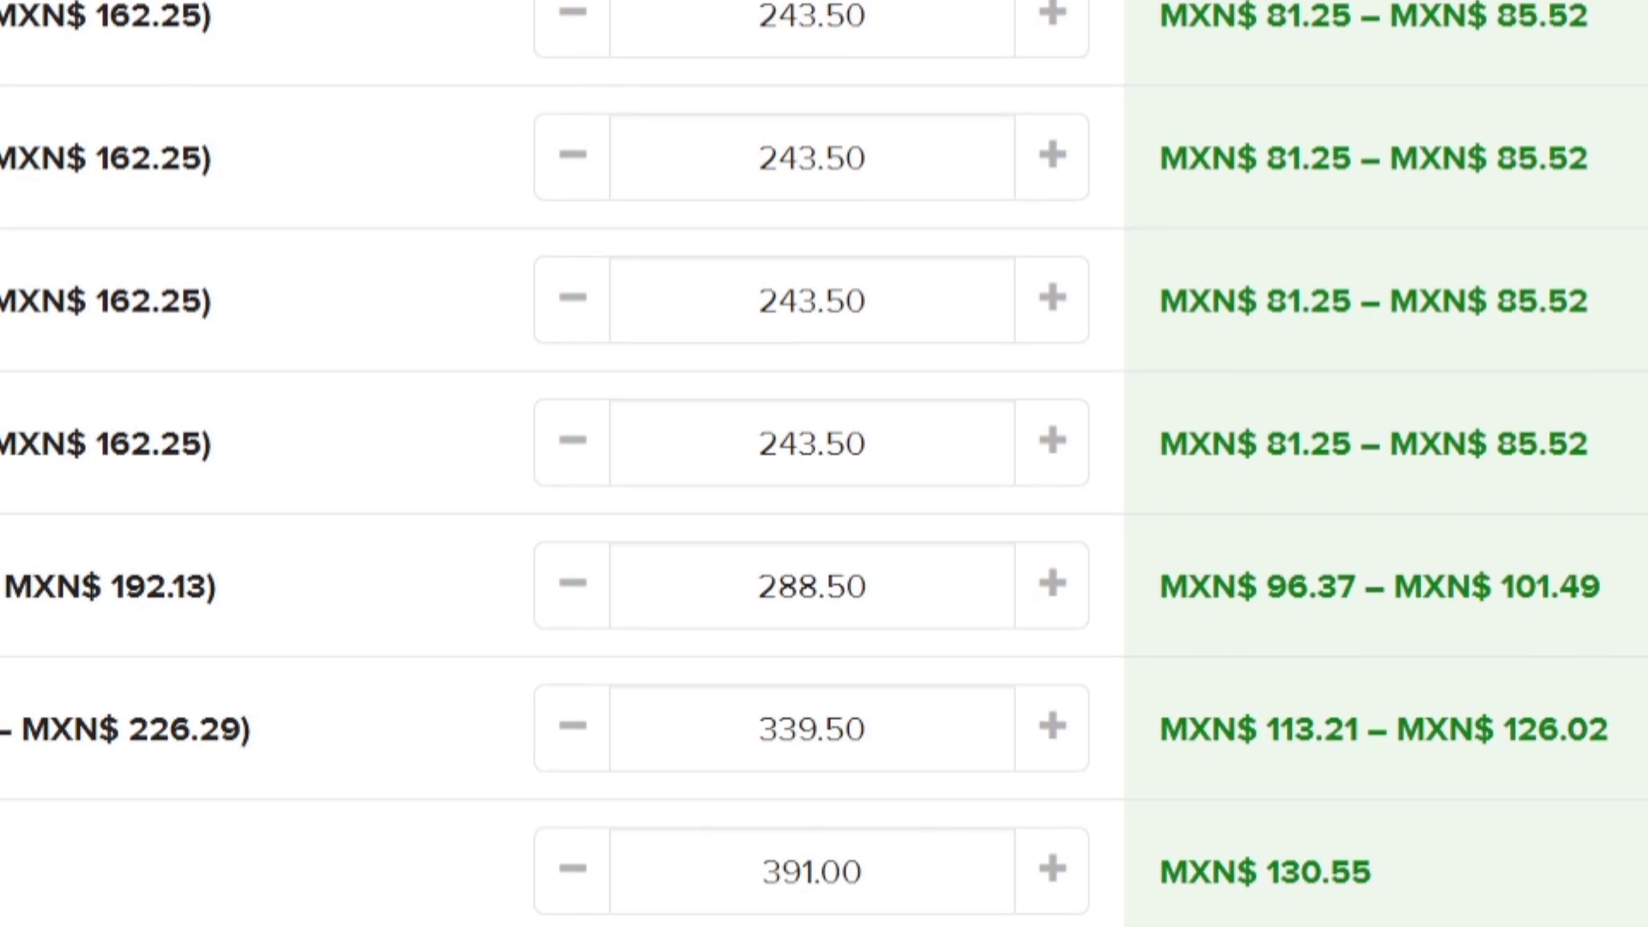
scroll(824, 463, up, 3)
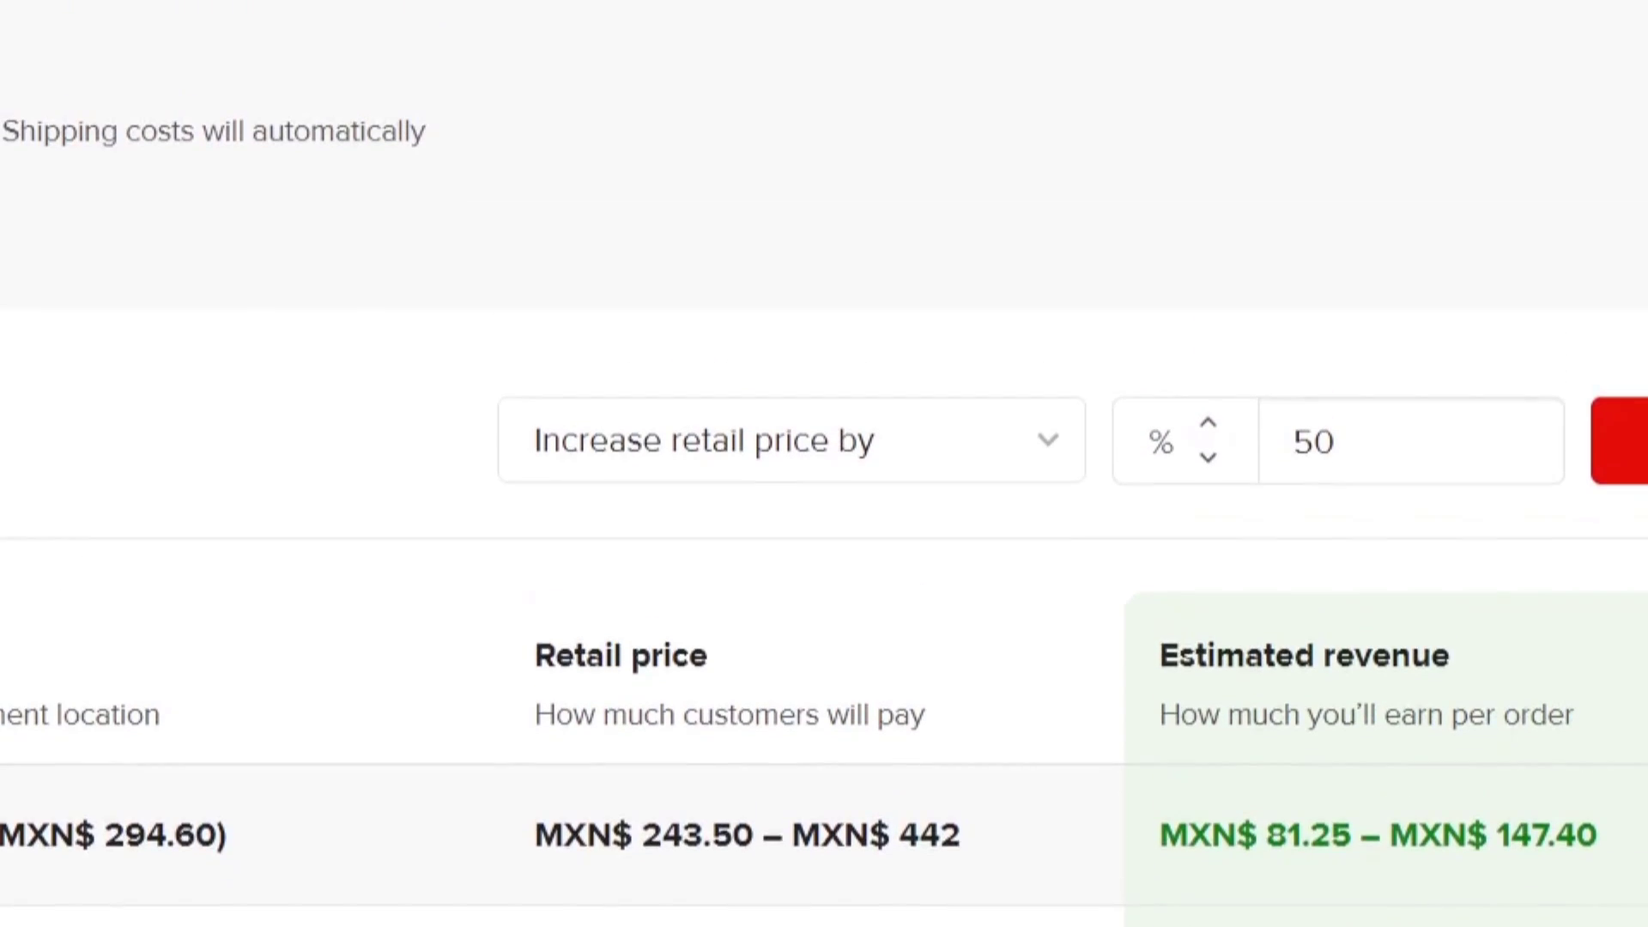
click(1351, 482)
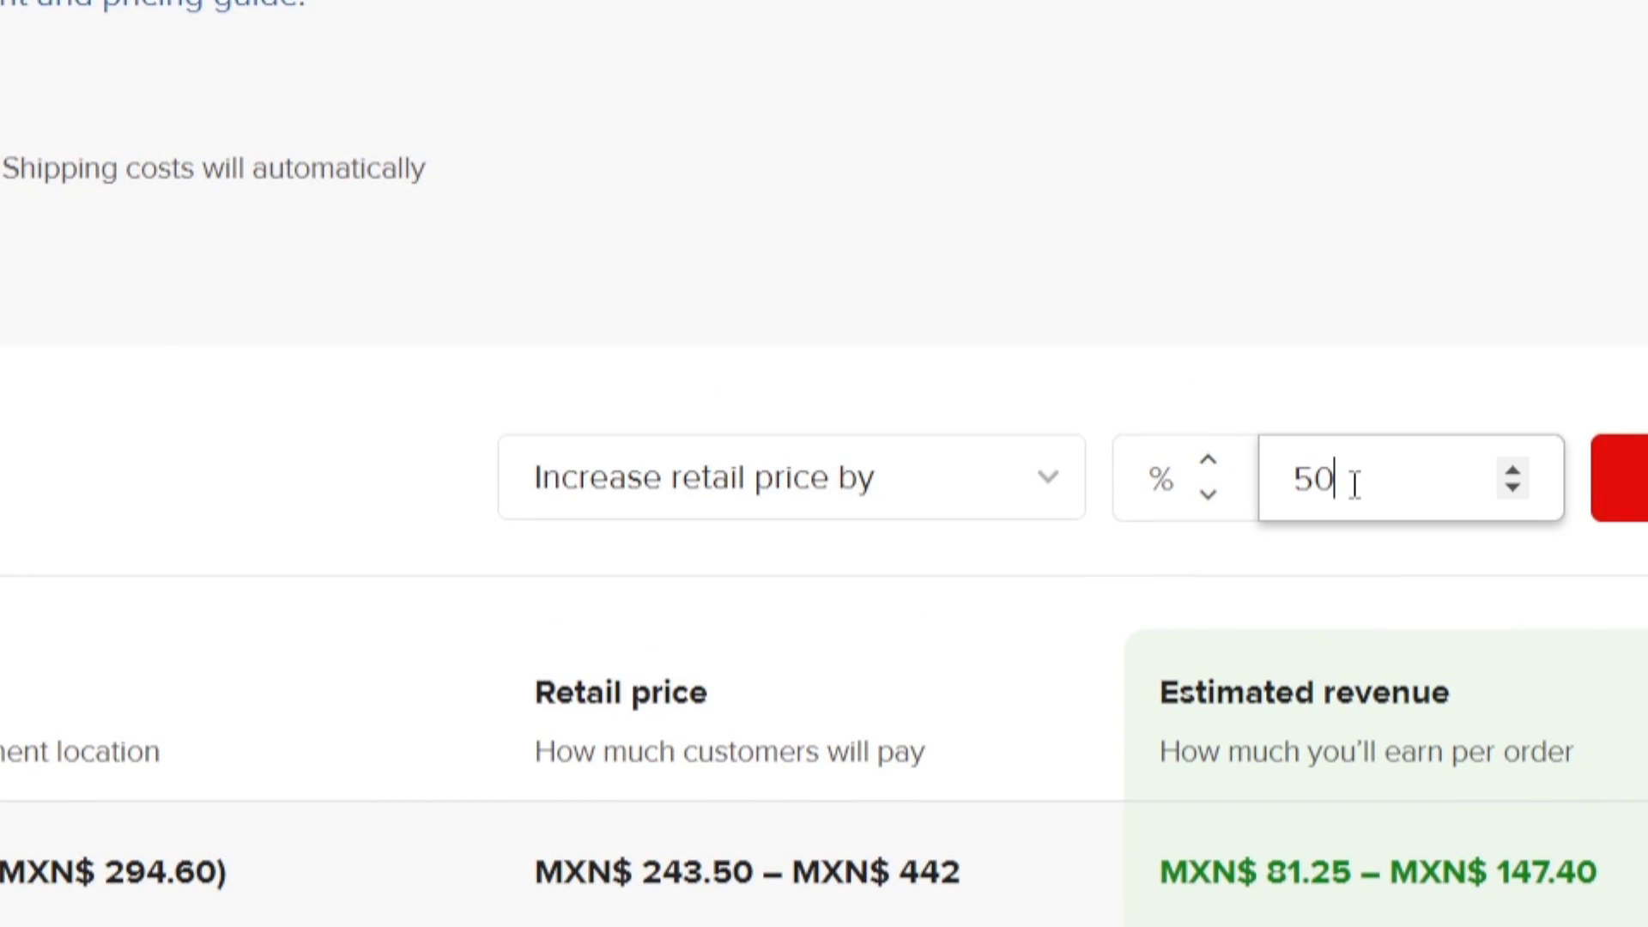
double_click(1304, 476)
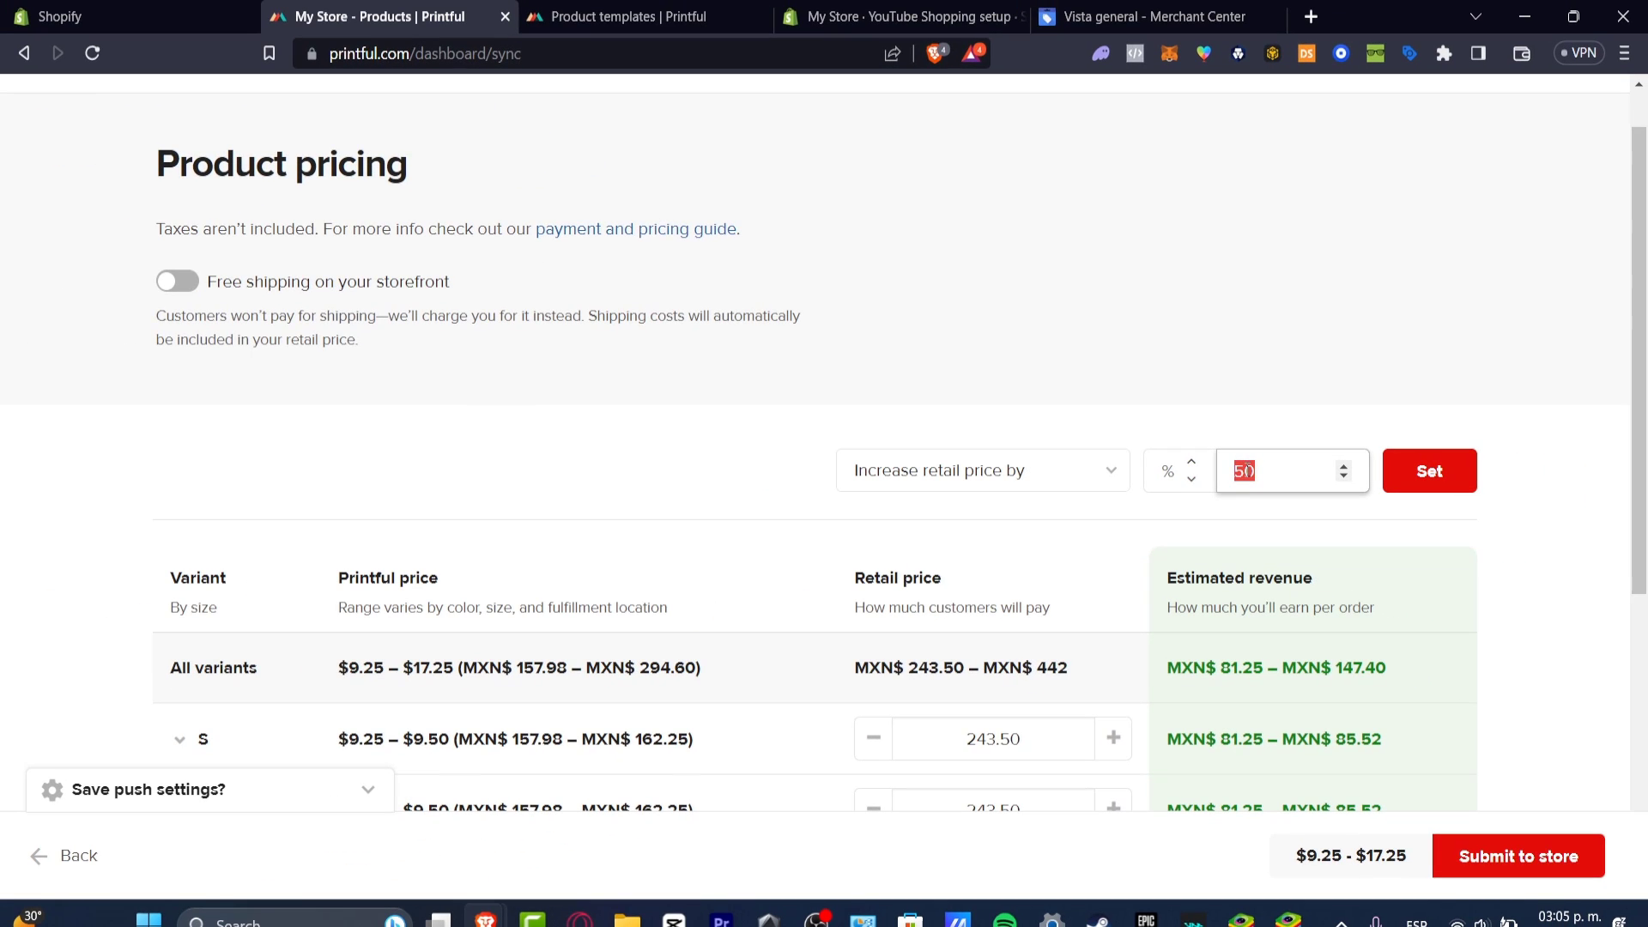
text(5)
click(1449, 496)
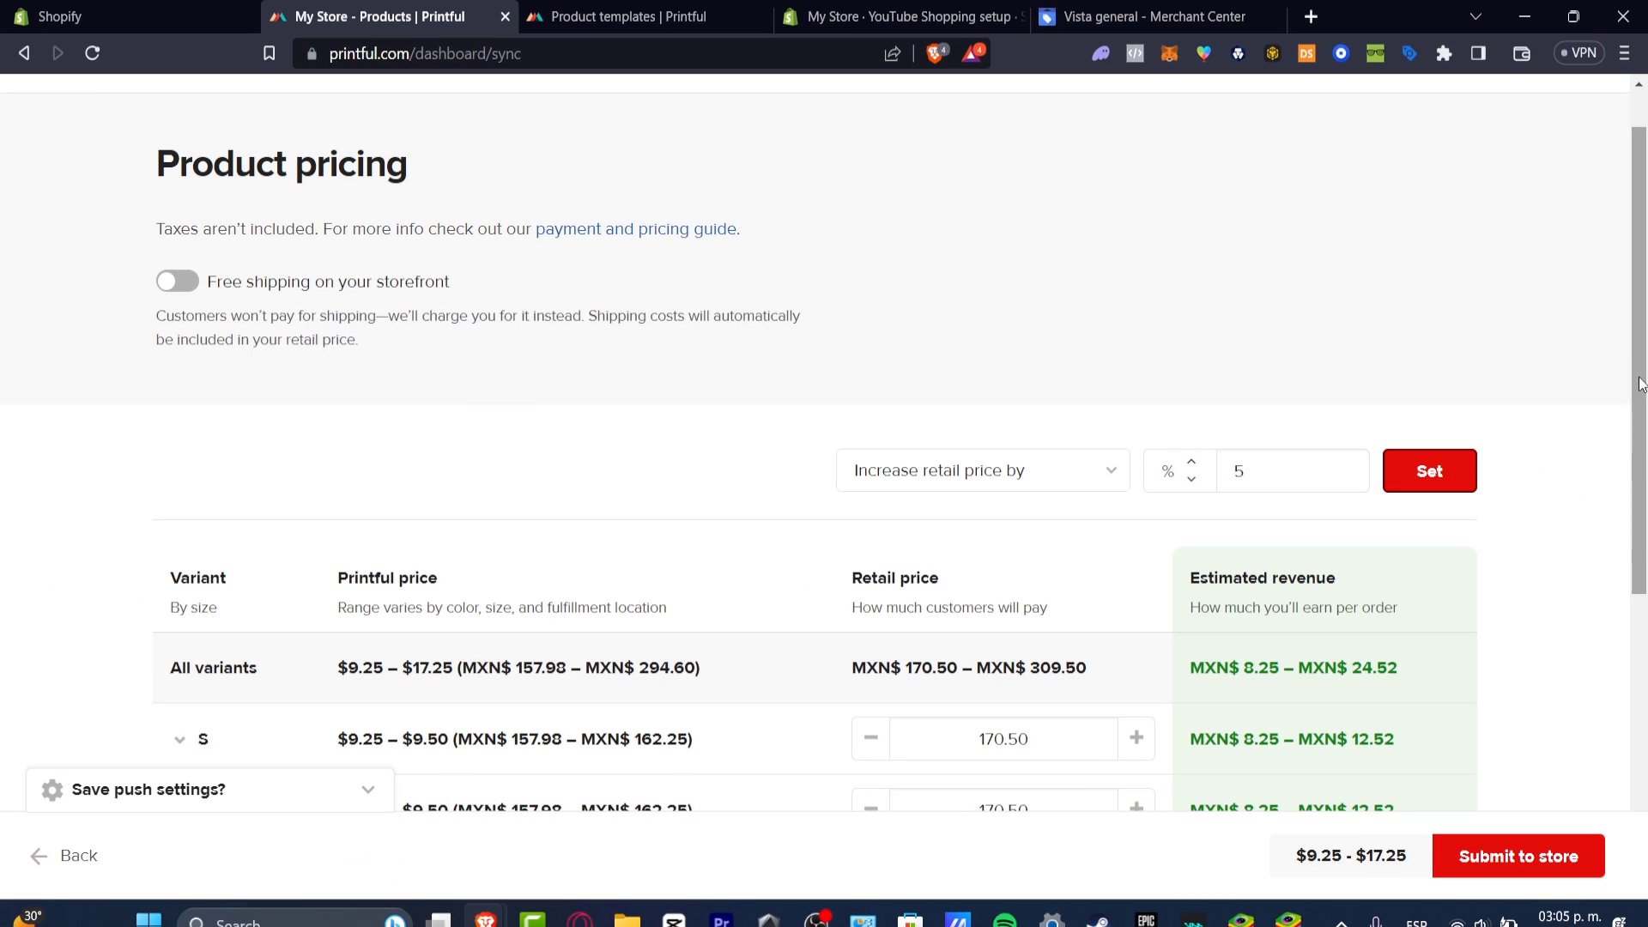
Check the retail prices of the variants and submit the T-shirt to the store.
scroll(1641, 355, down, 7)
scroll(1597, 285, up, 8)
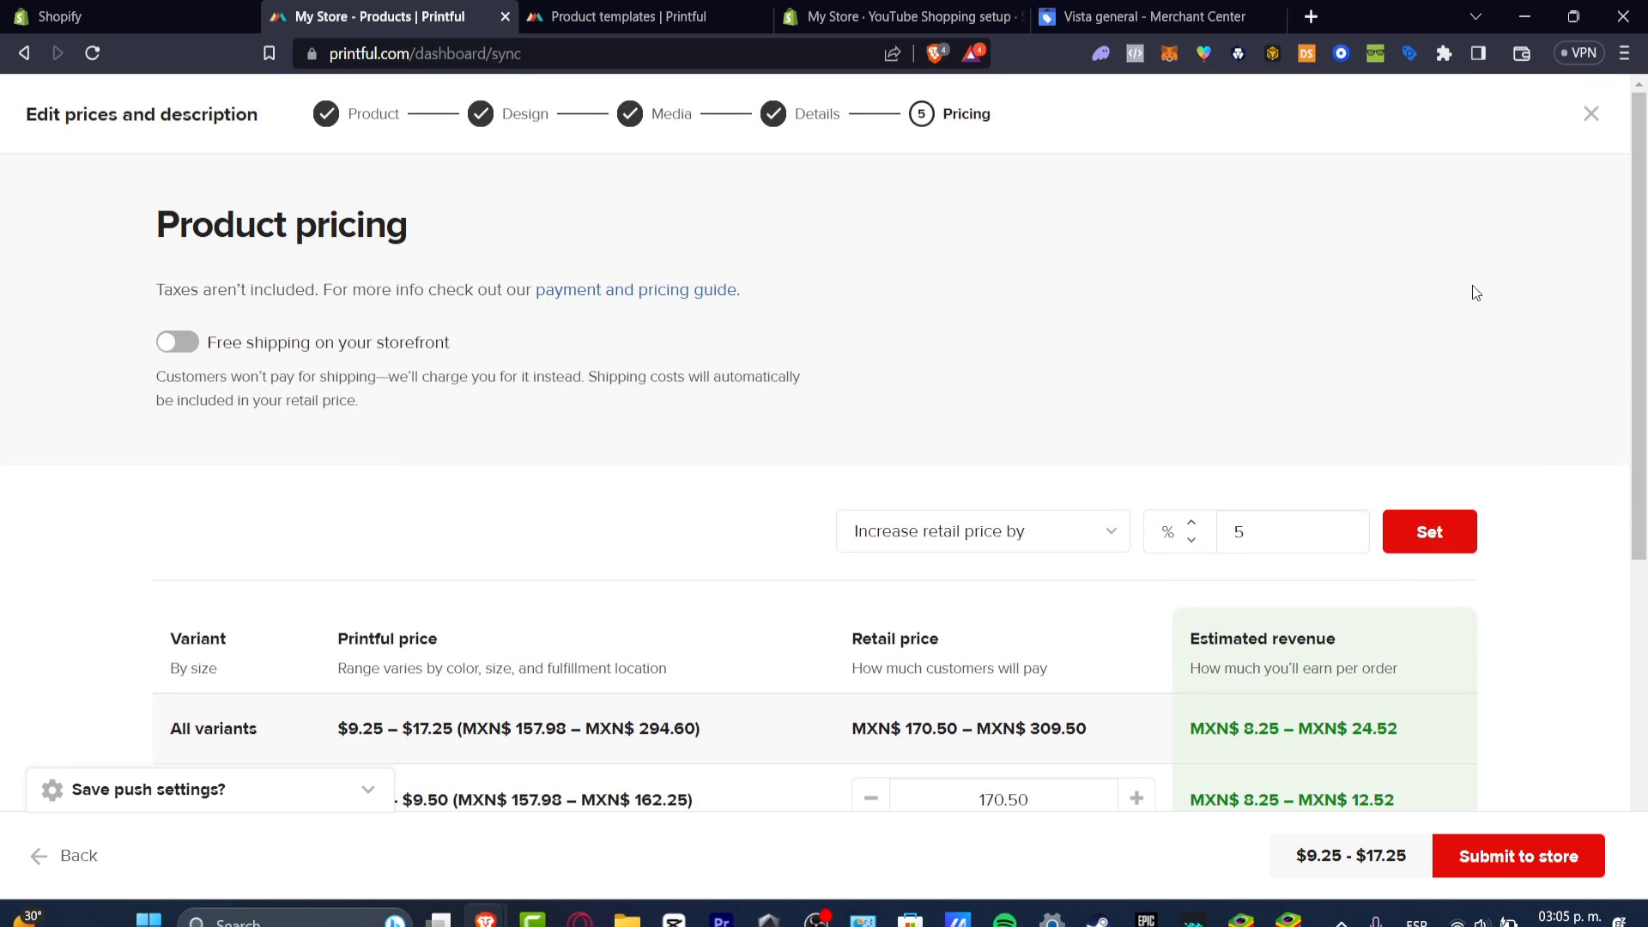
click(1563, 850)
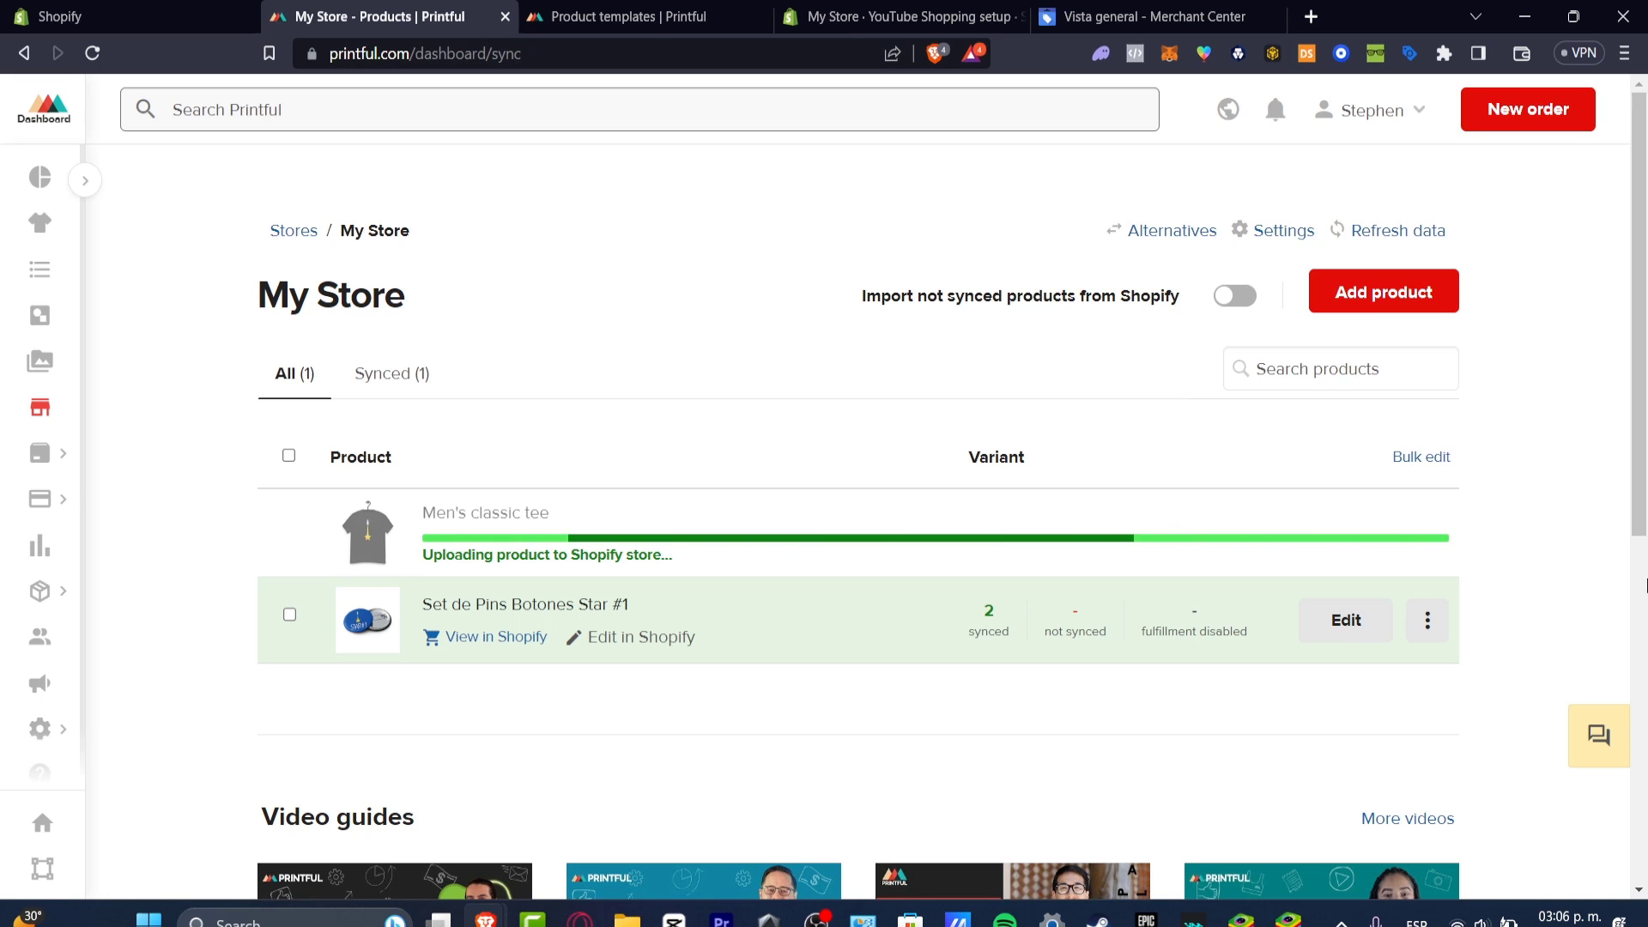
Start adding another product and browse the new products in the Printful catalog.
click(1420, 307)
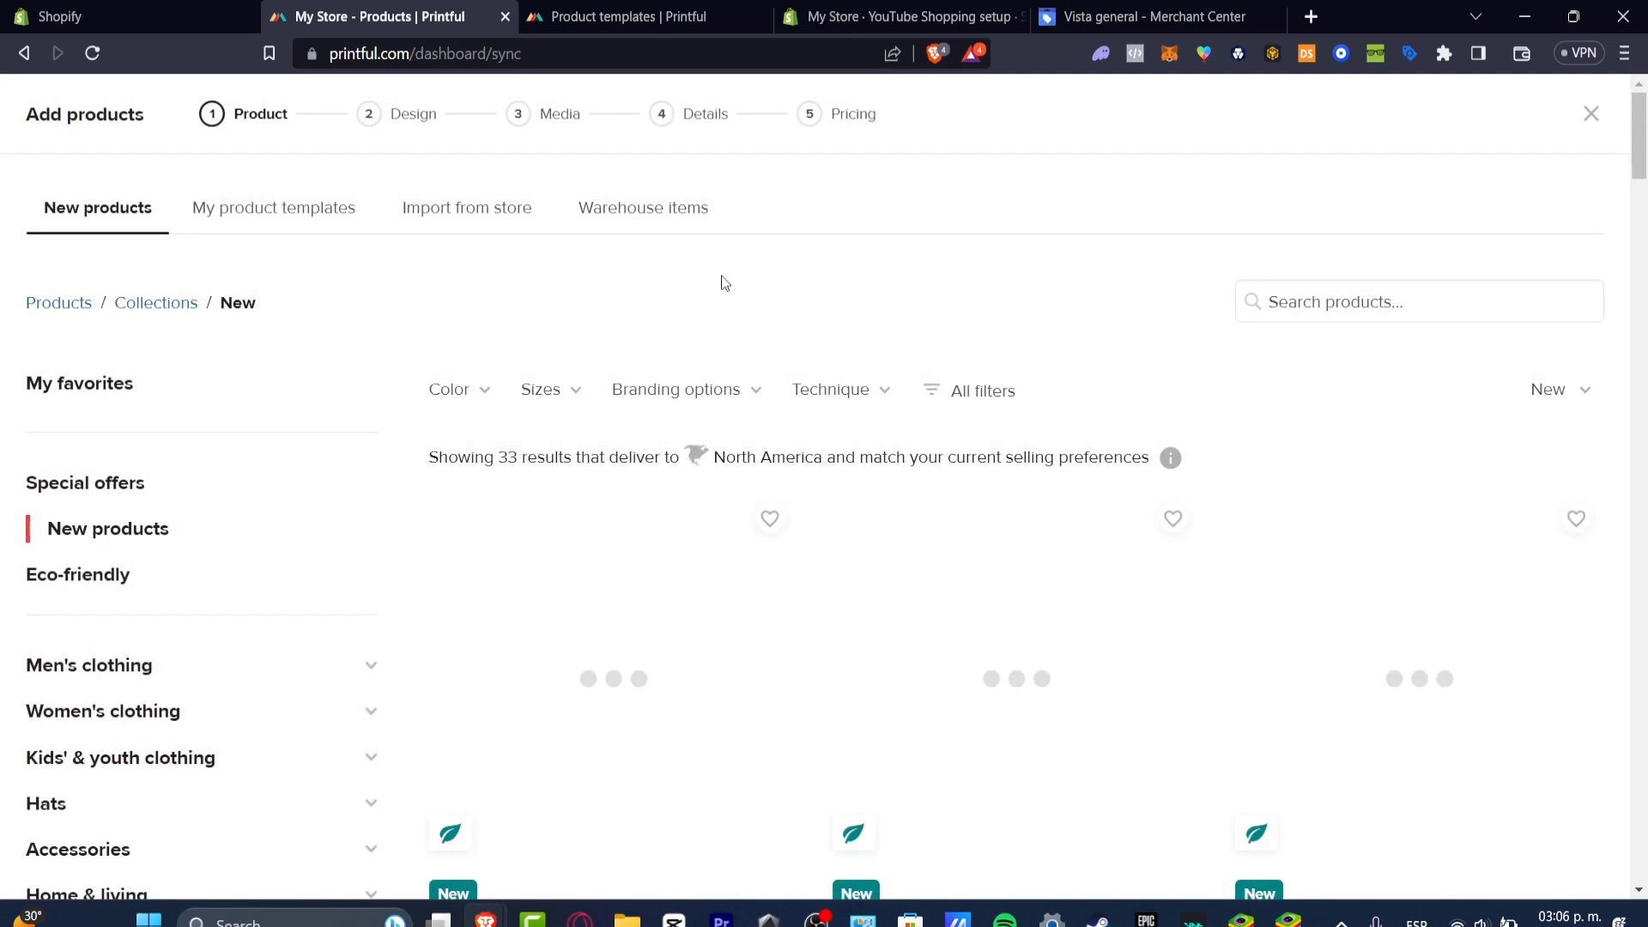
scroll(1150, 622, down, 4)
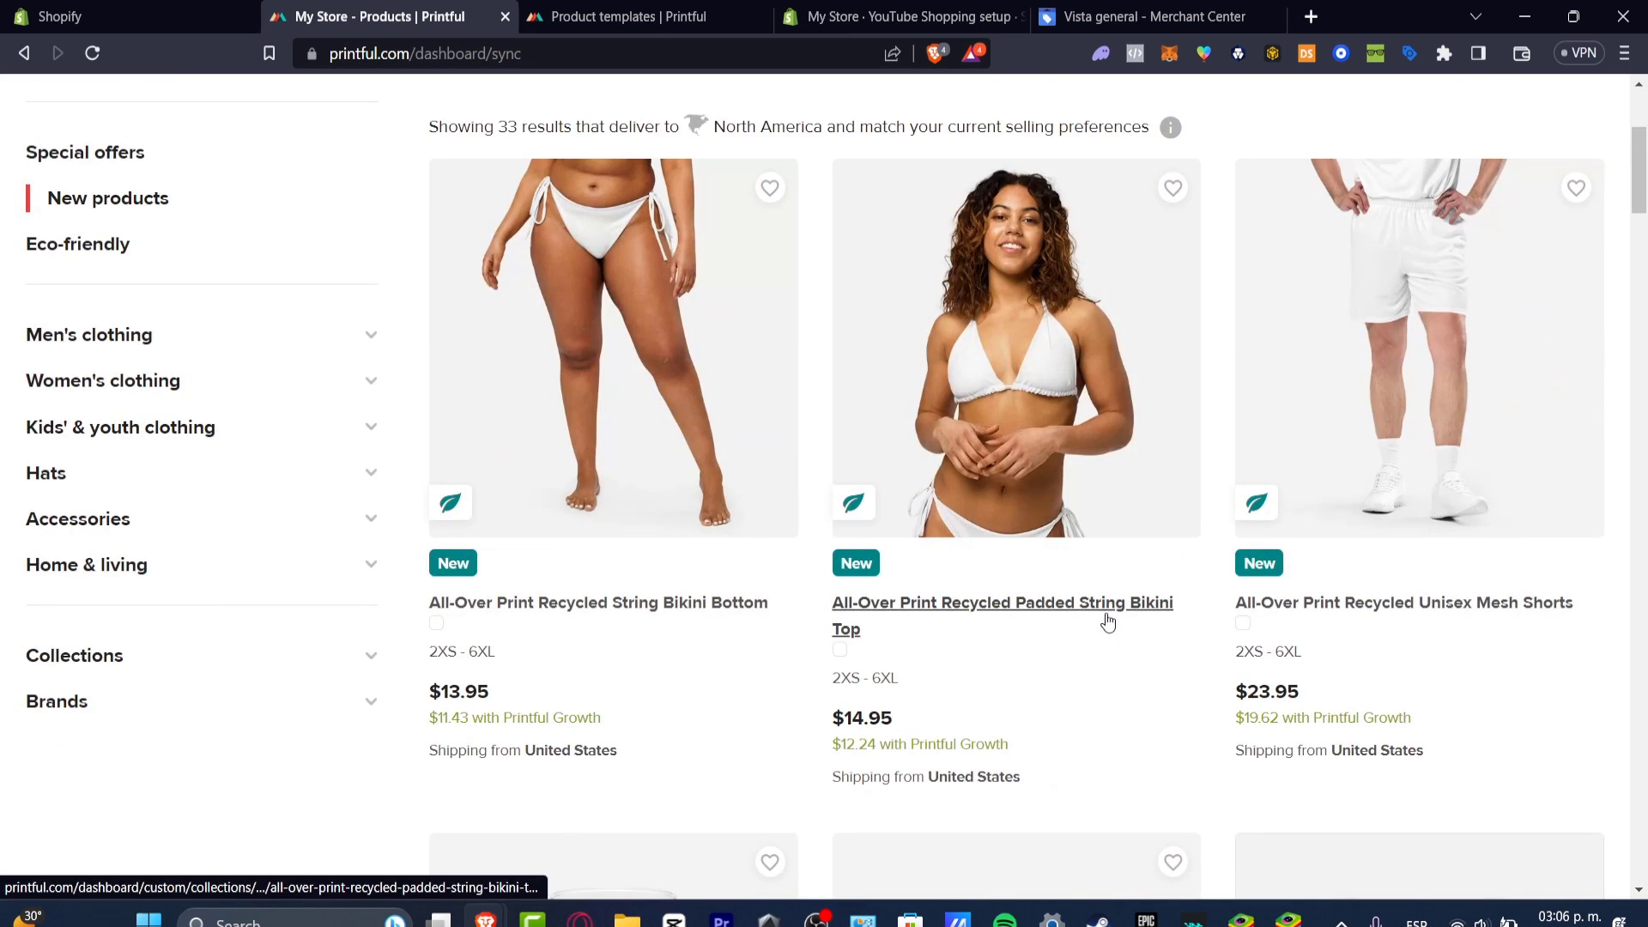
scroll(1116, 618, down, 6)
scroll(1095, 616, down, 10)
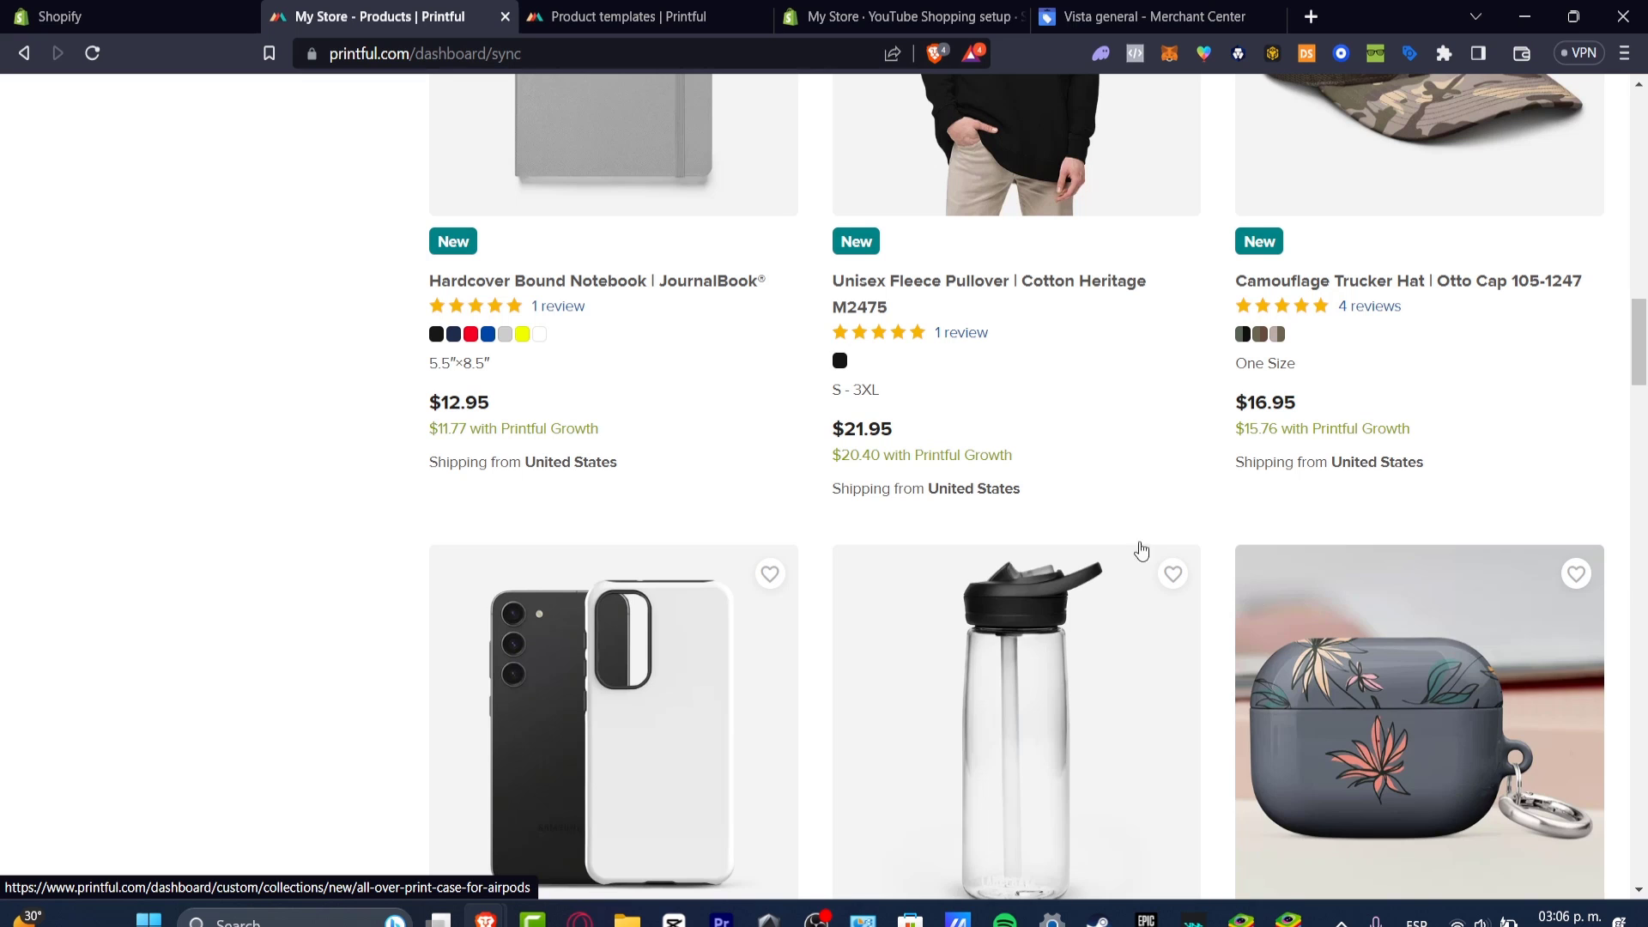
scroll(1253, 524, down, 6)
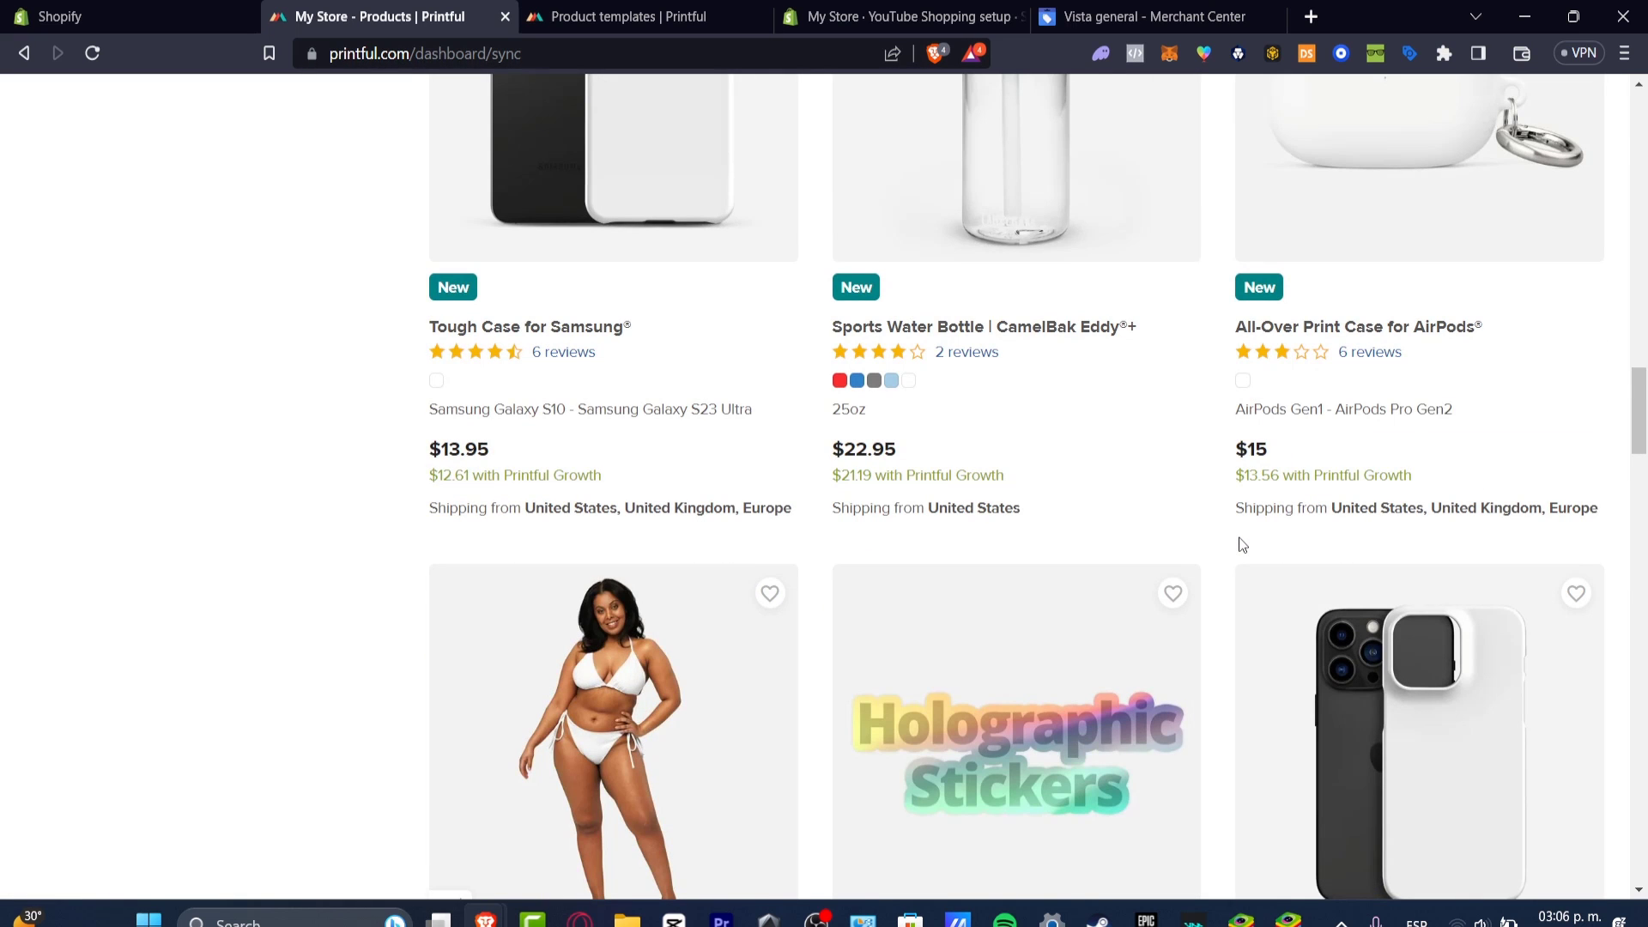
Switch to the Shopify admin, show the product list and preview the Men's classic tee in the online store.
click(146, 9)
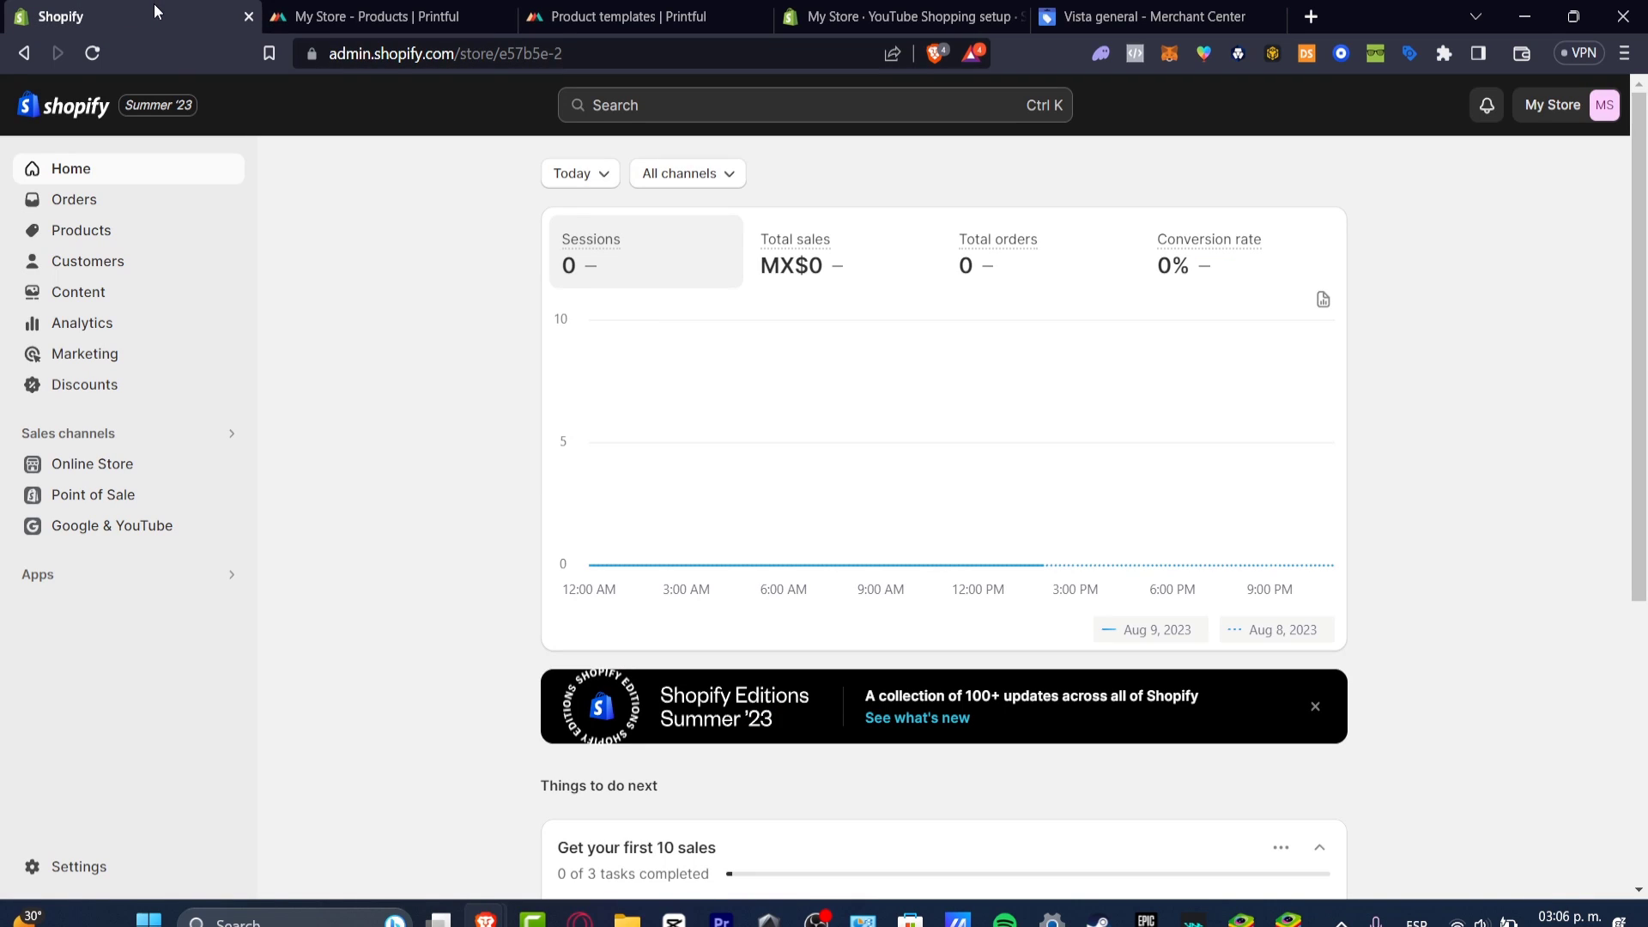
click(86, 230)
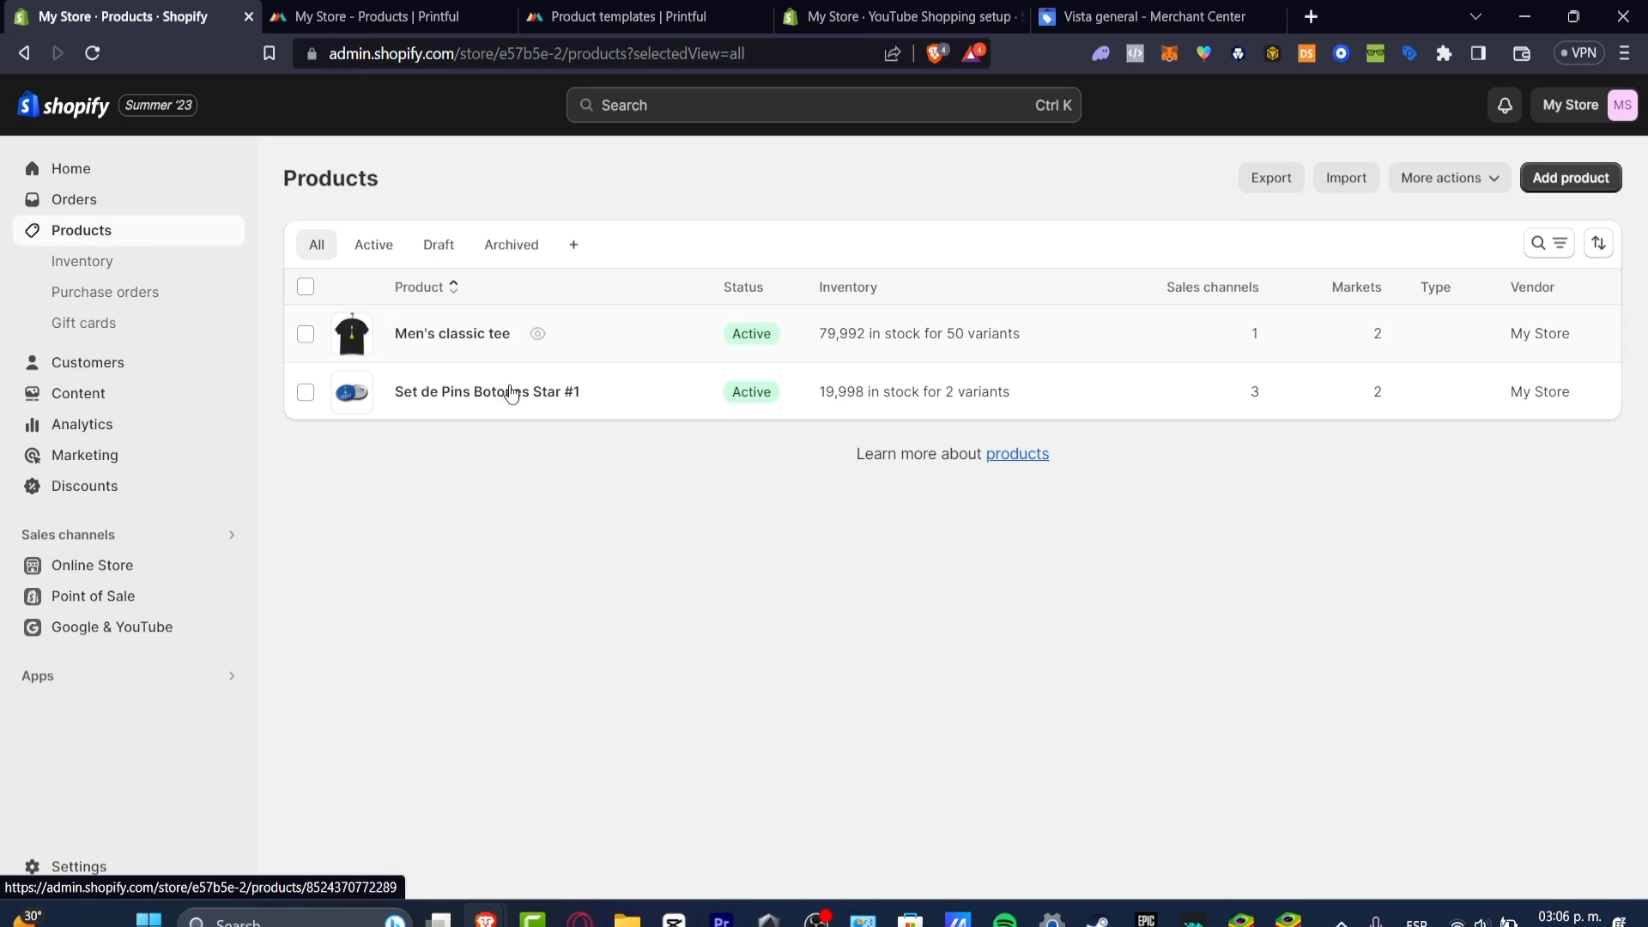
click(535, 335)
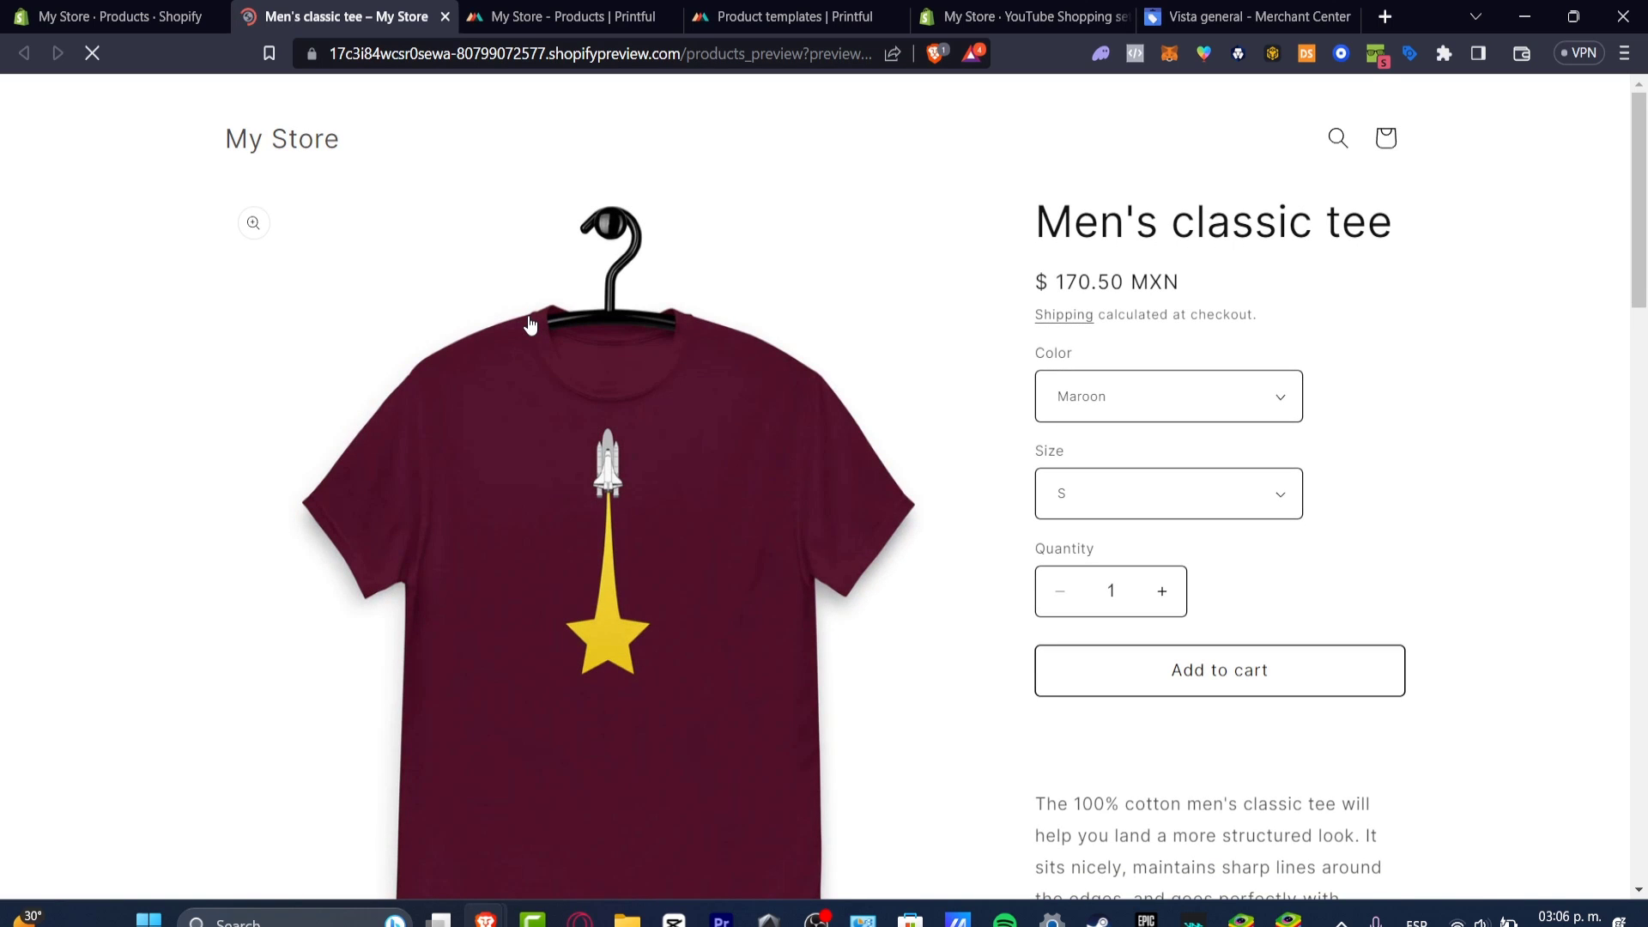
Examine the tee's mockup images, color and size options, description and size guide on the preview page.
scroll(456, 544, down, 10)
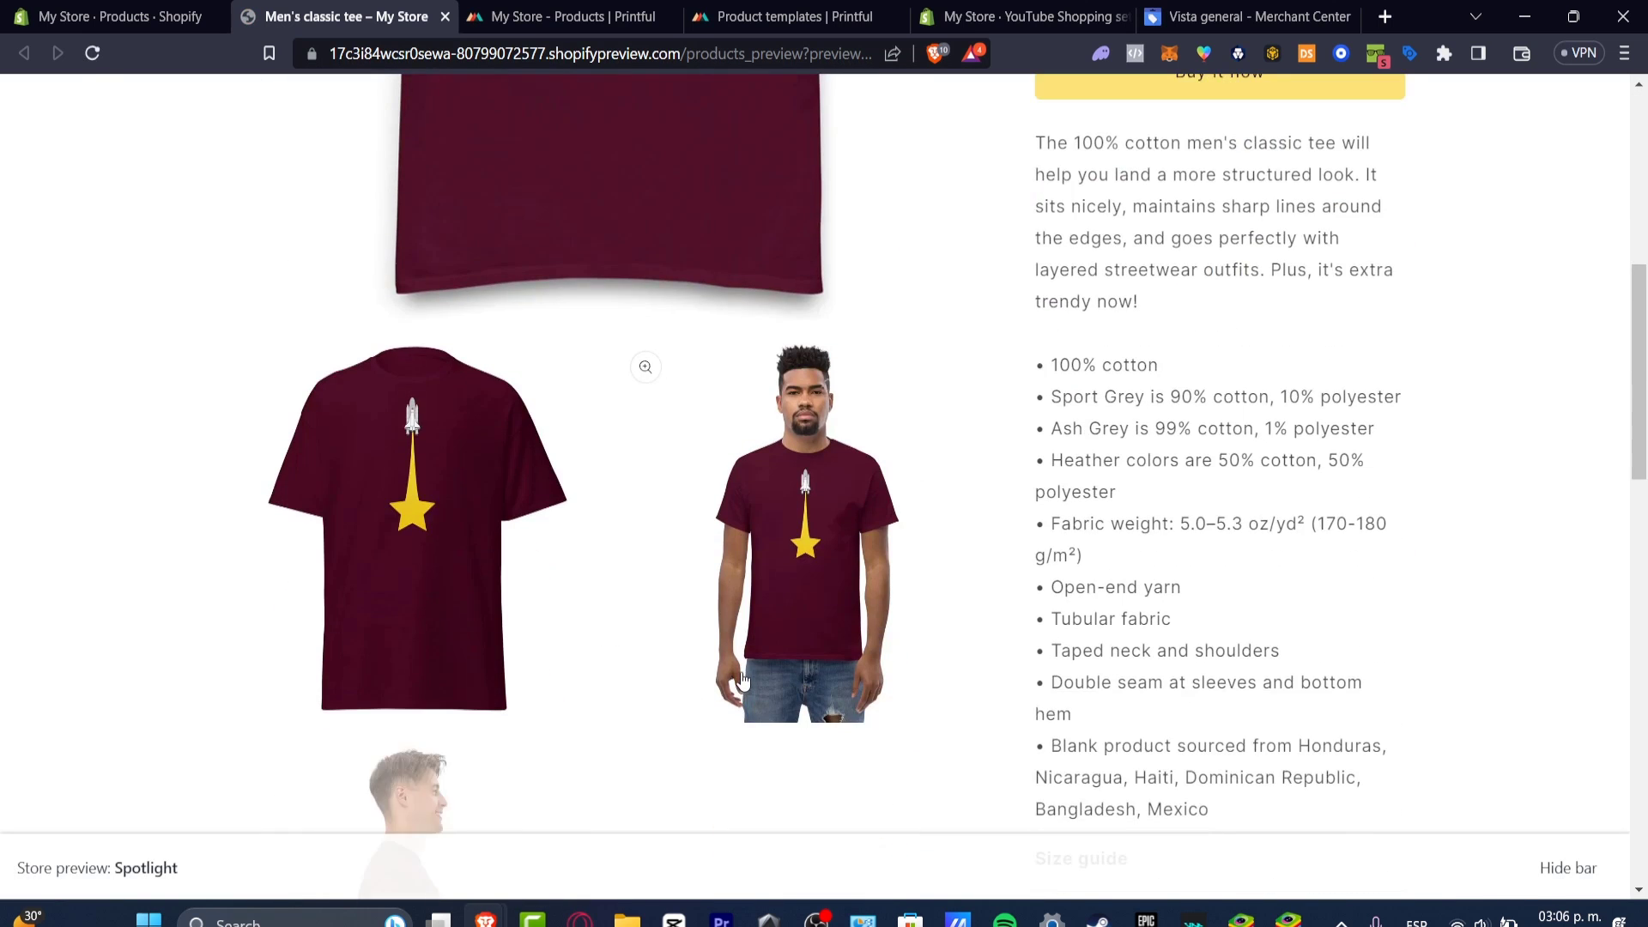
scroll(743, 678, down, 3)
scroll(739, 677, up, 15)
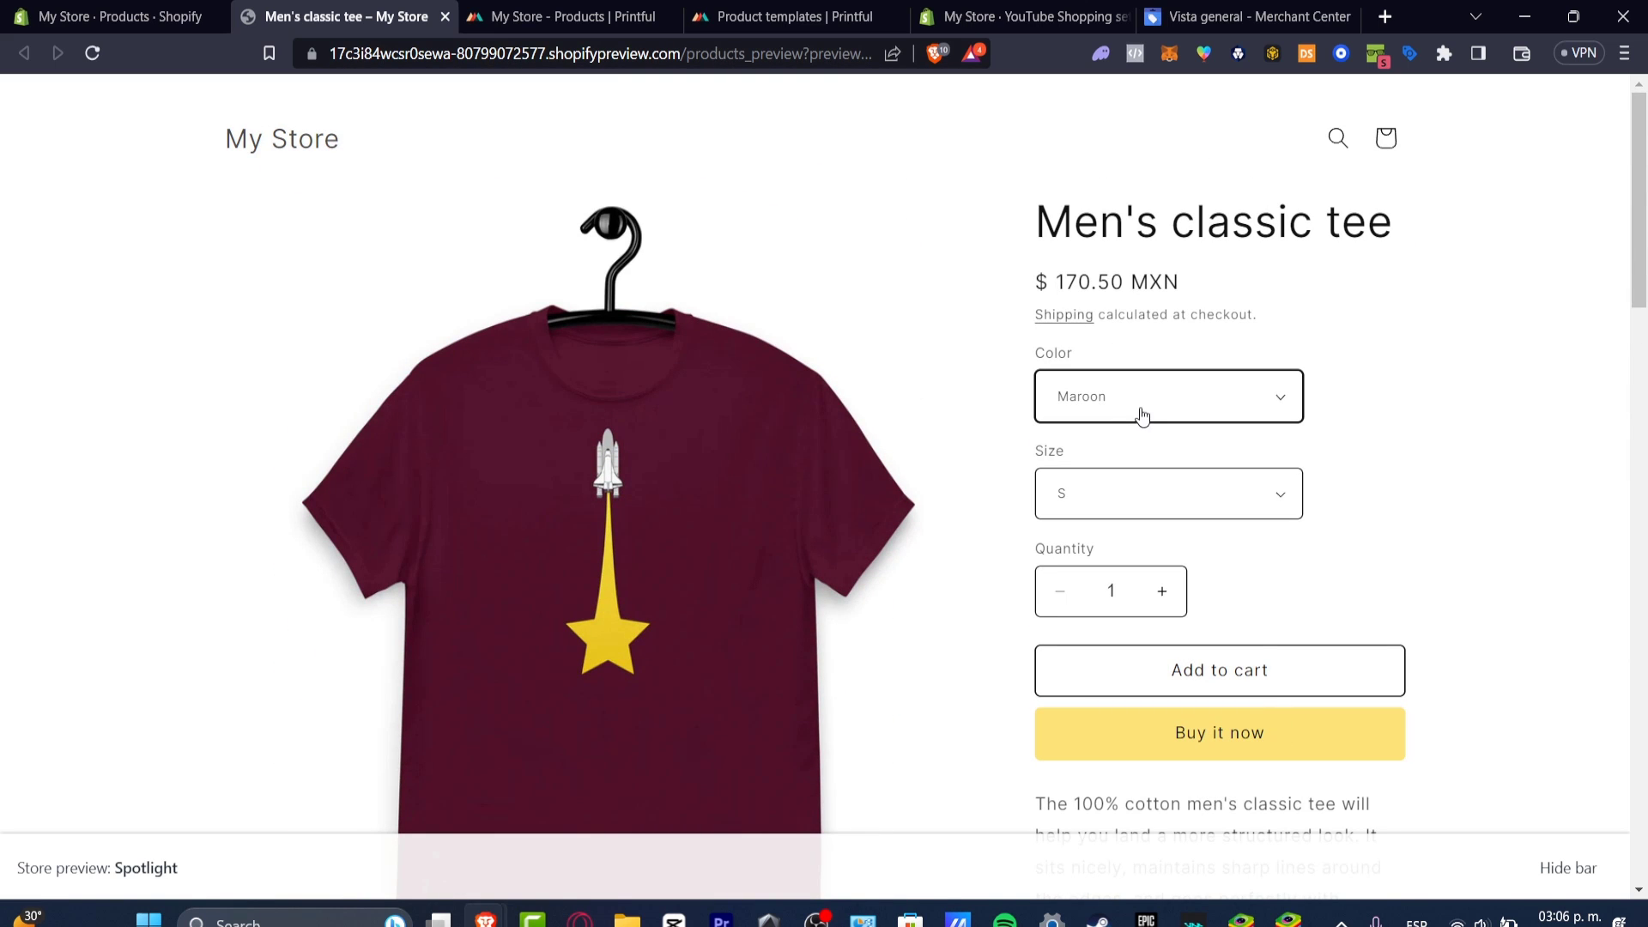
scroll(1191, 549, down, 15)
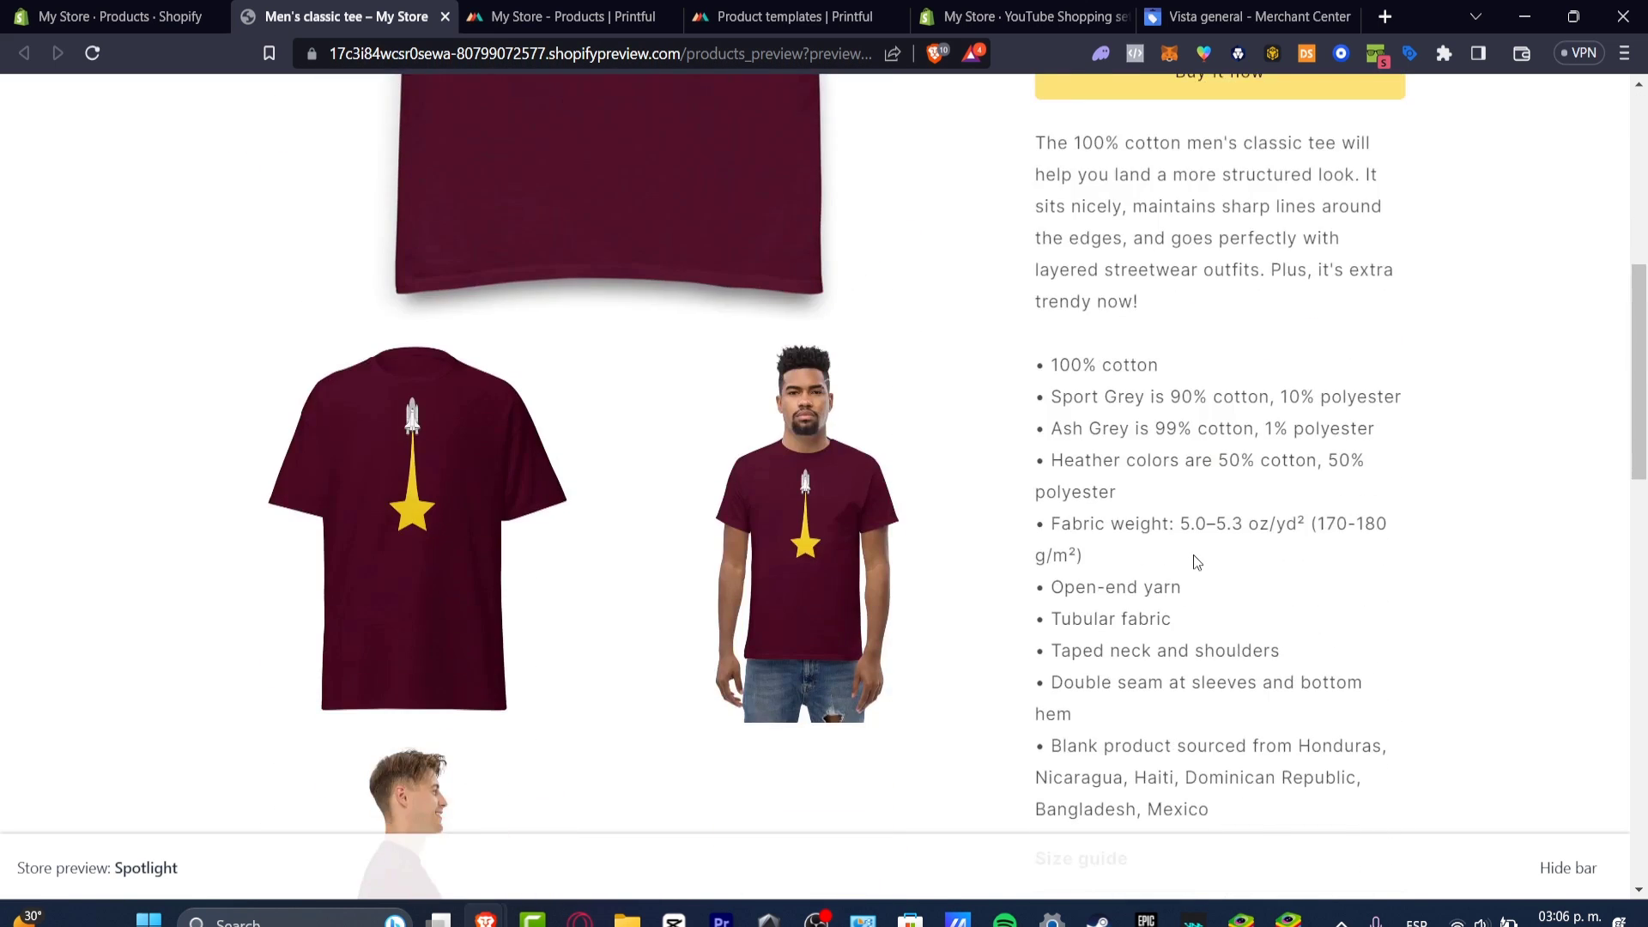
scroll(1193, 548, down, 3)
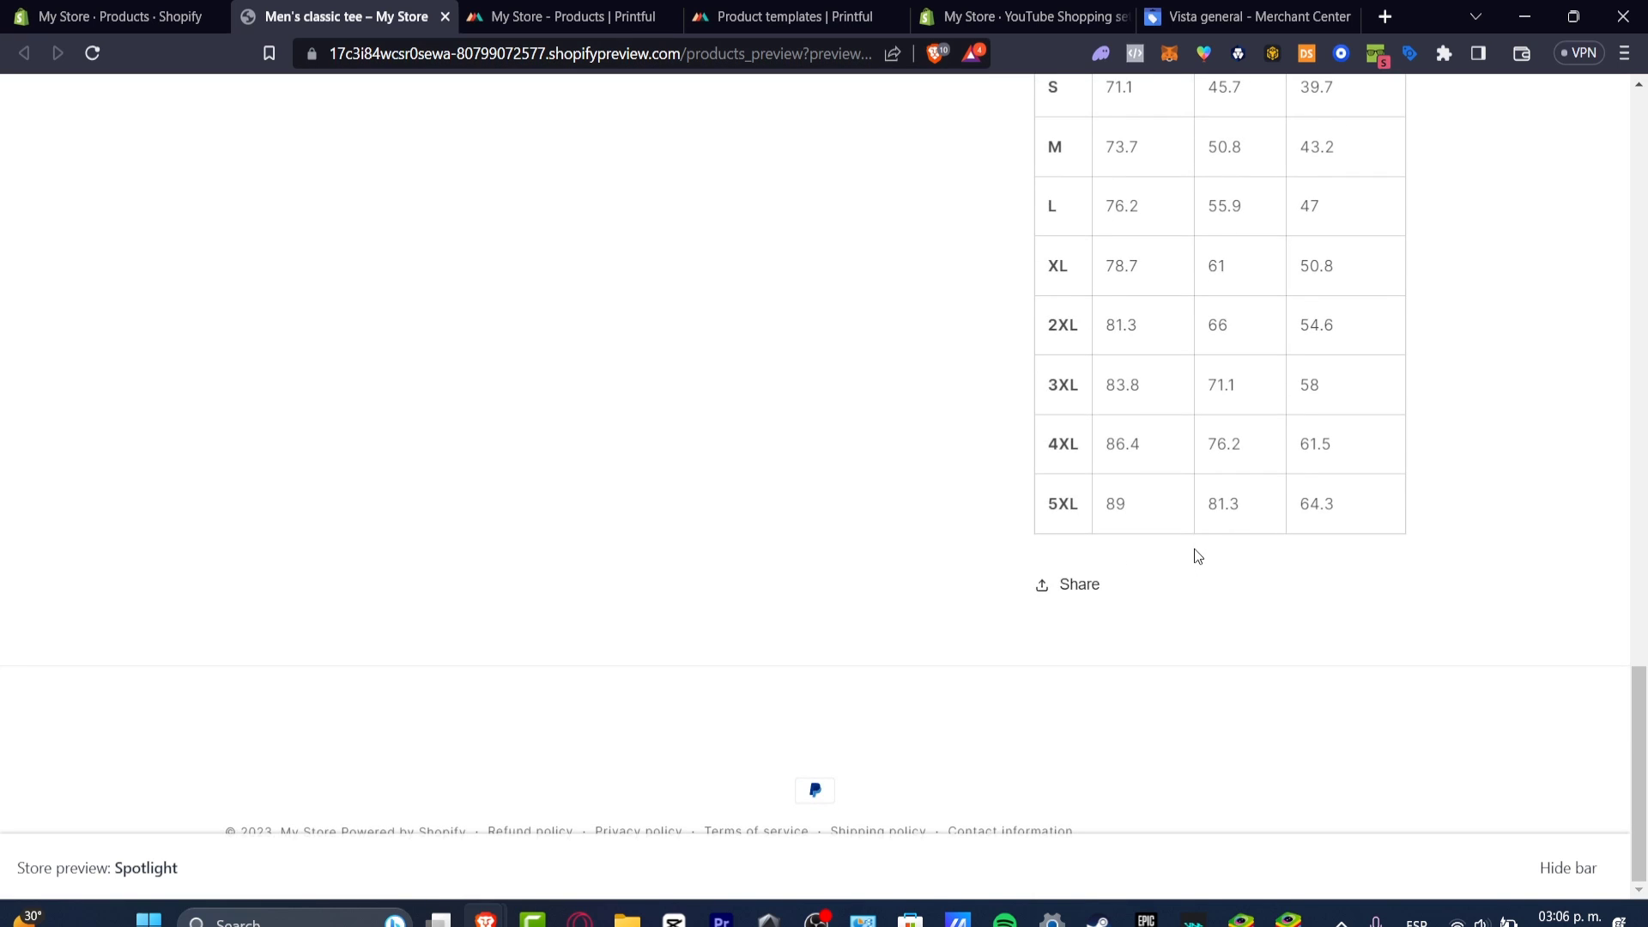
scroll(1193, 548, up, 20)
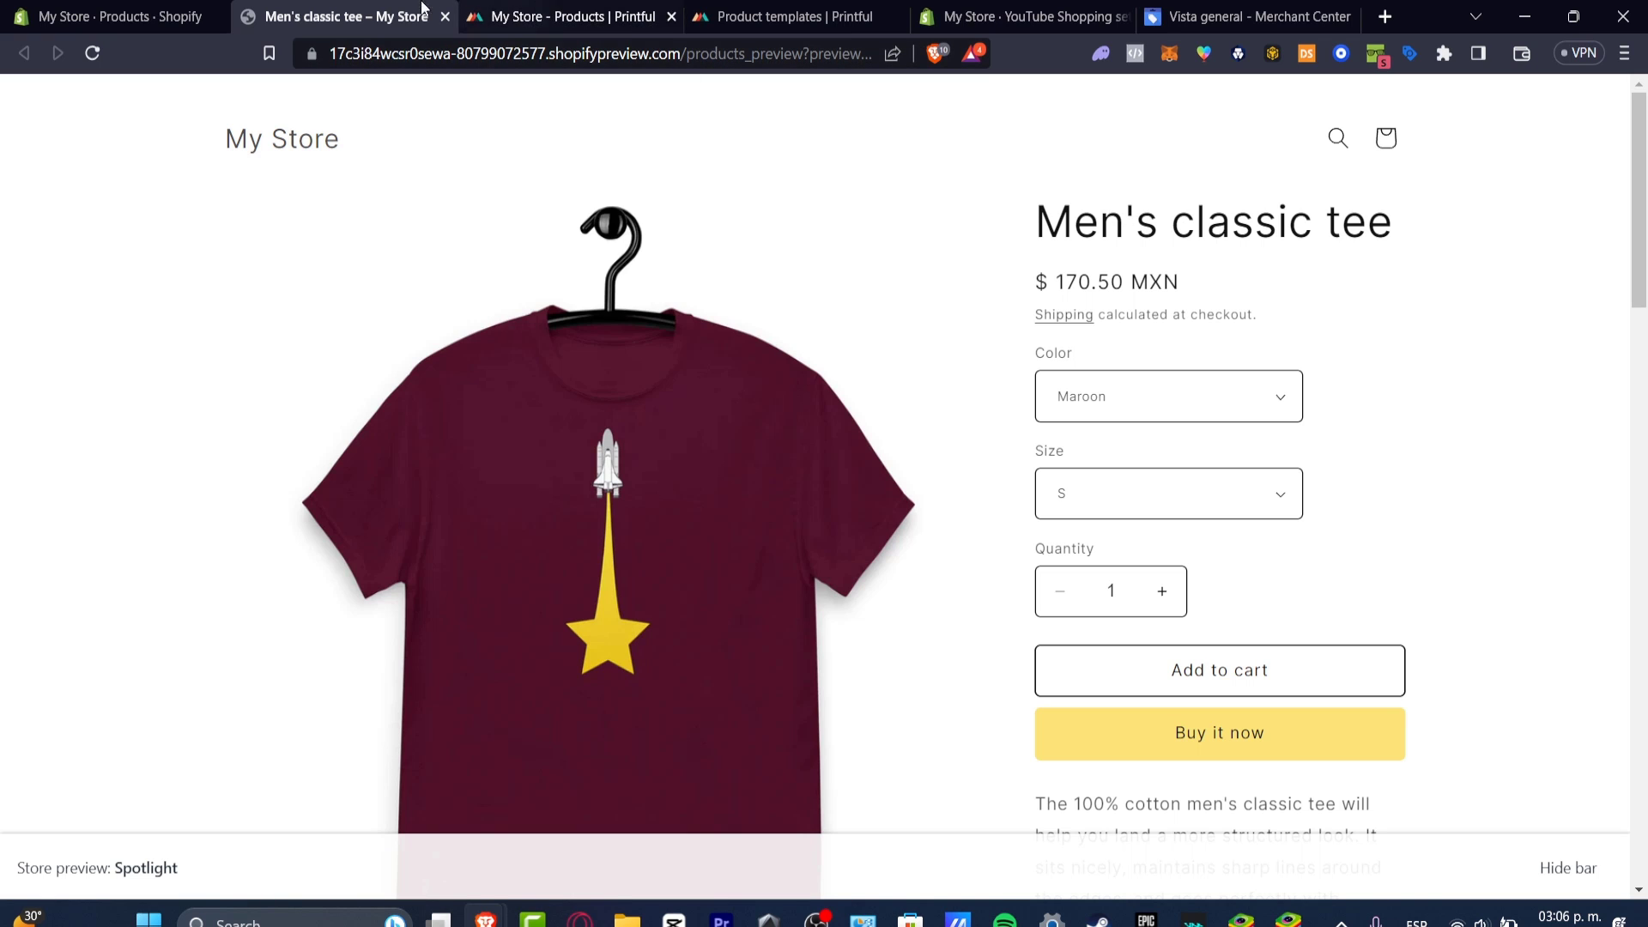
Return to the Shopify admin and open the online store's current Spotlight theme for customization.
click(142, 15)
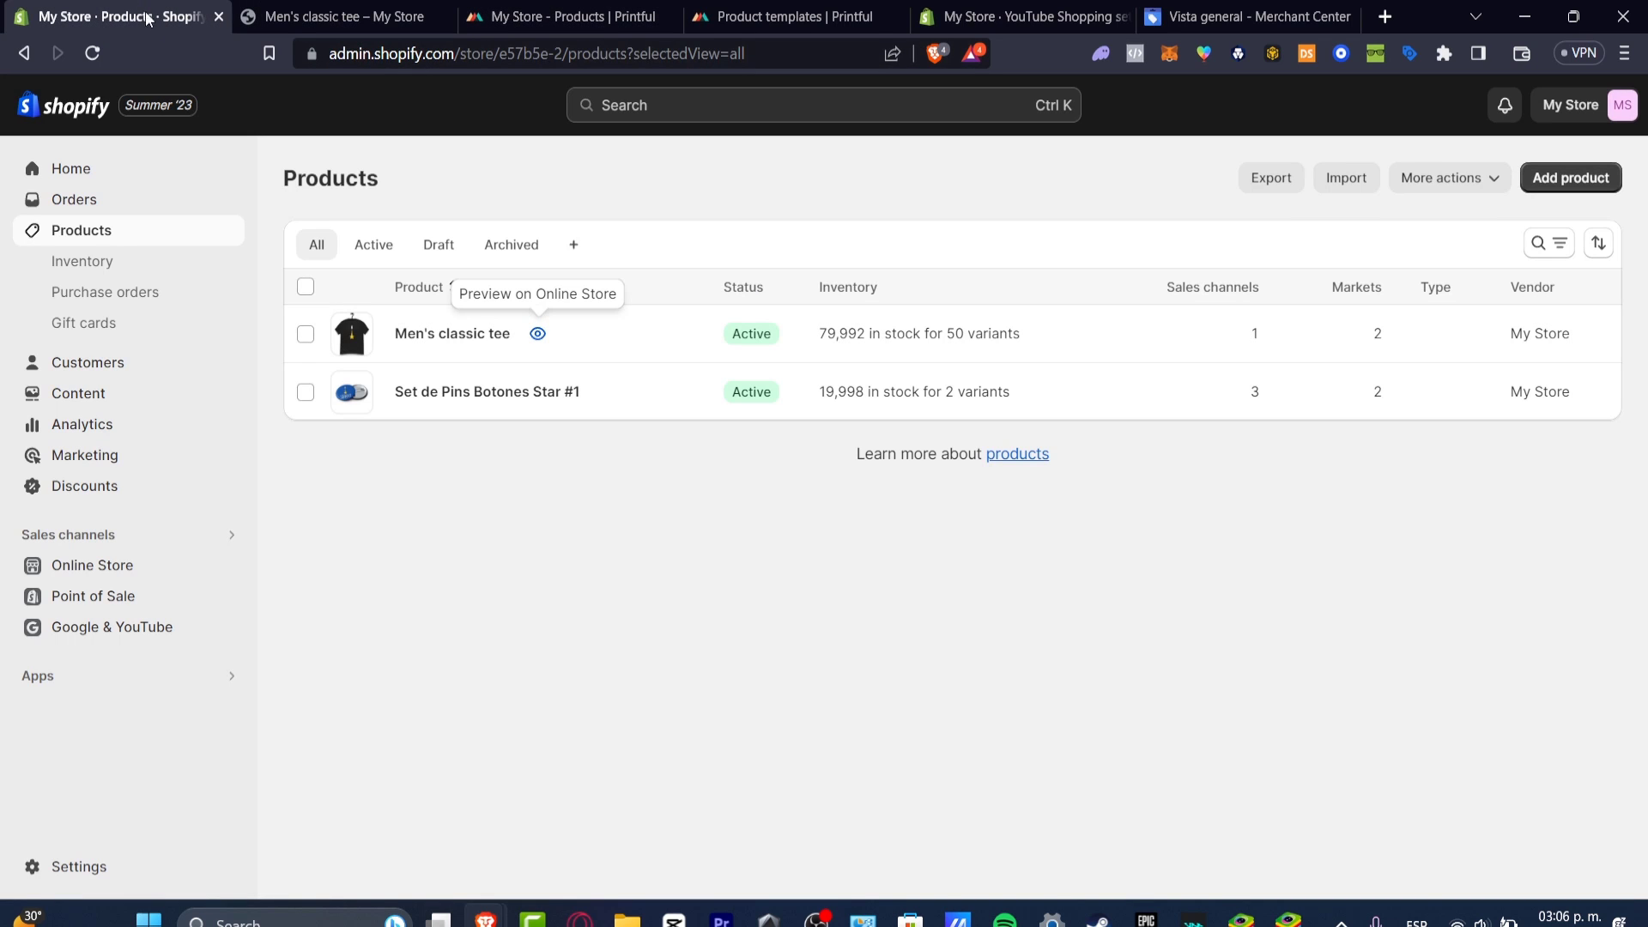
click(127, 571)
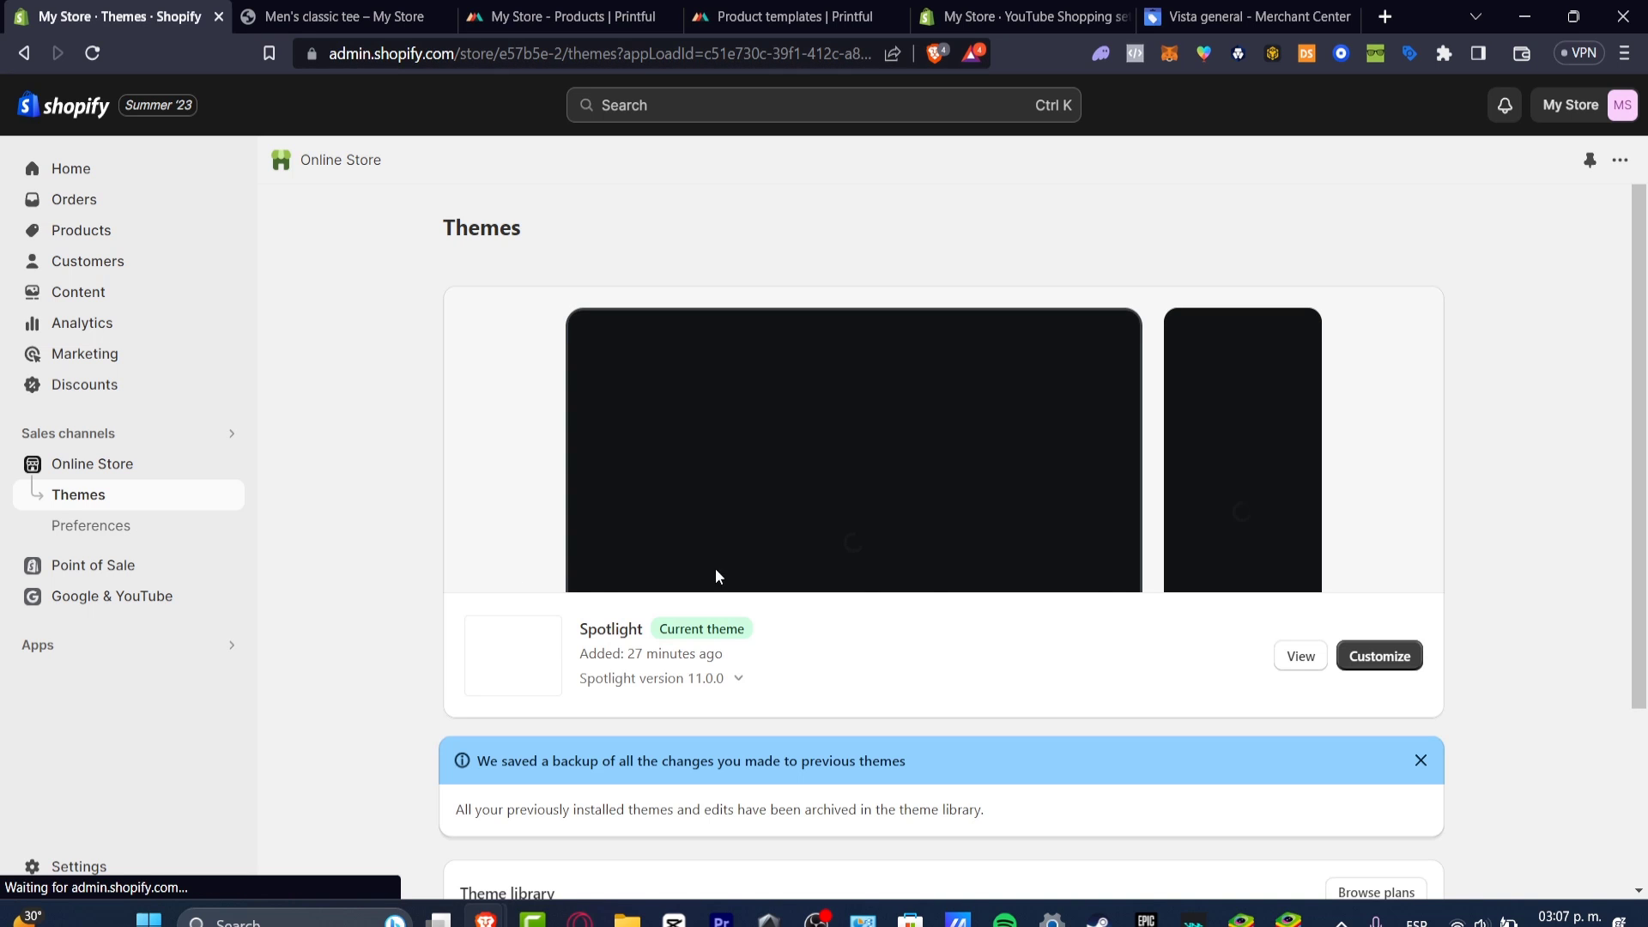
drag(700, 630, 755, 634)
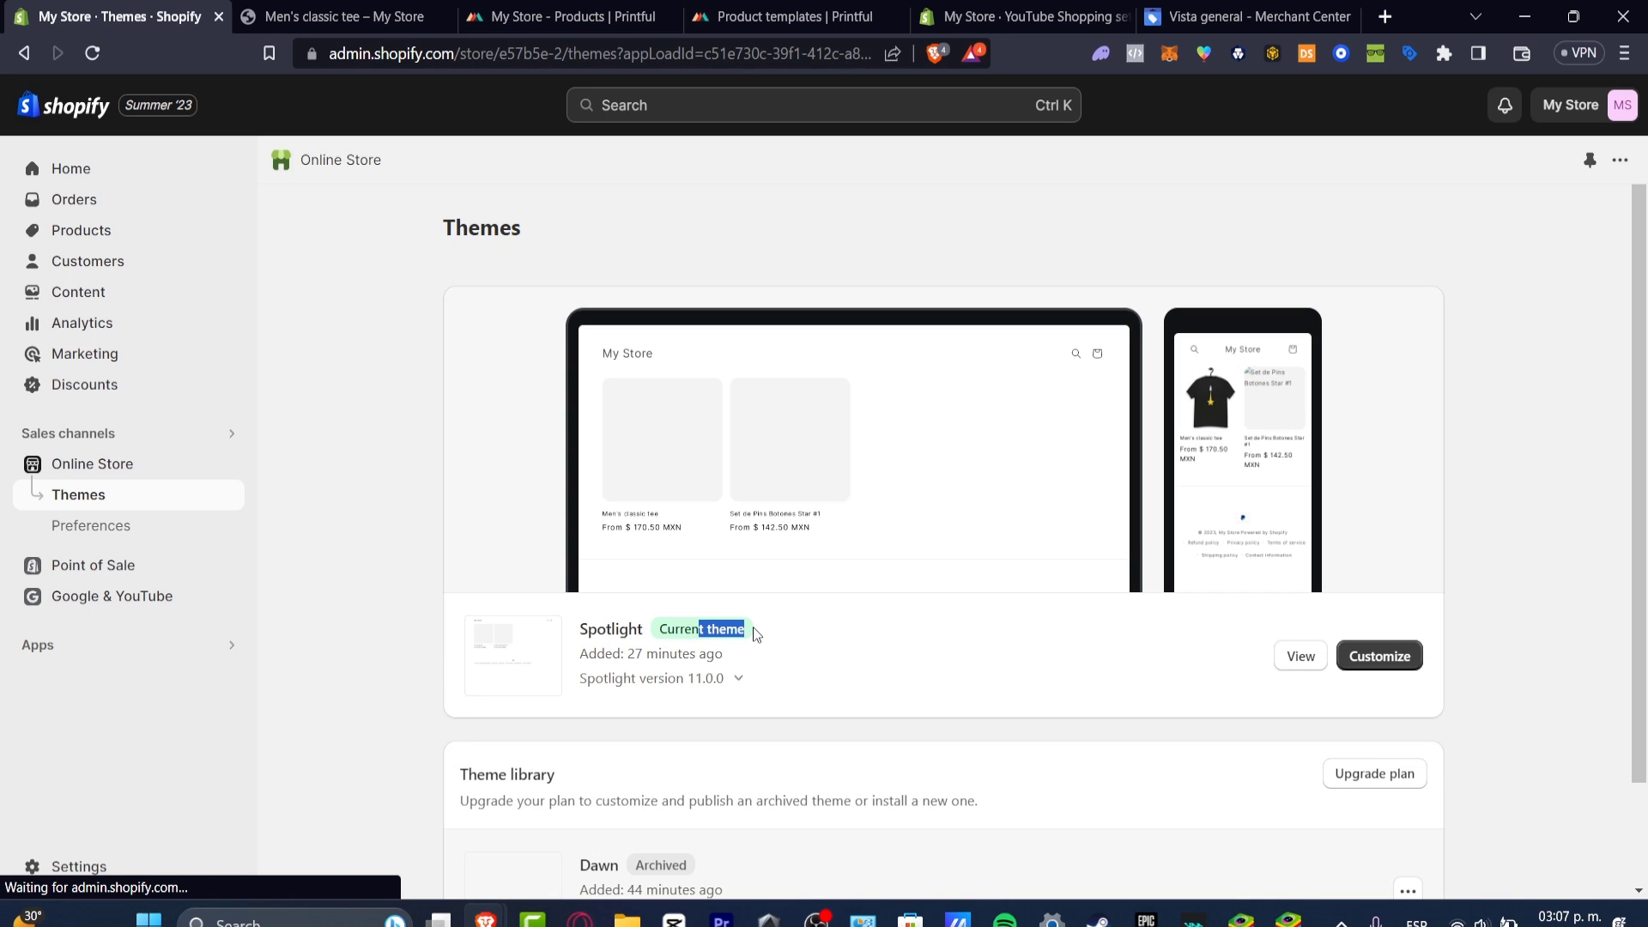
drag(646, 630, 607, 630)
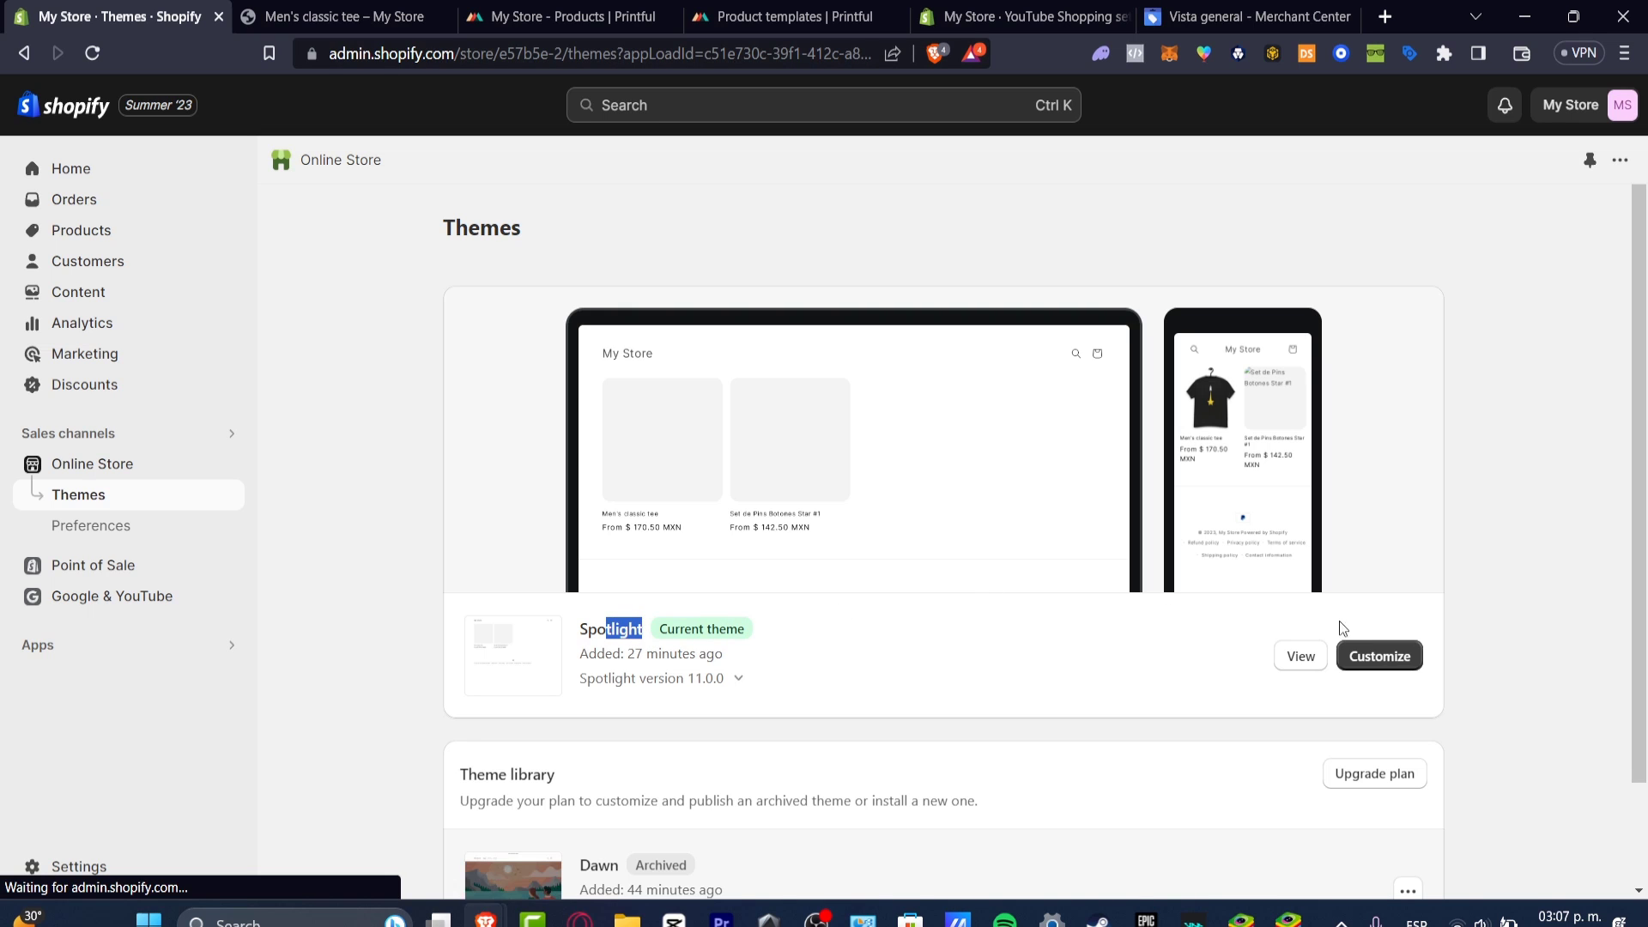
click(1401, 656)
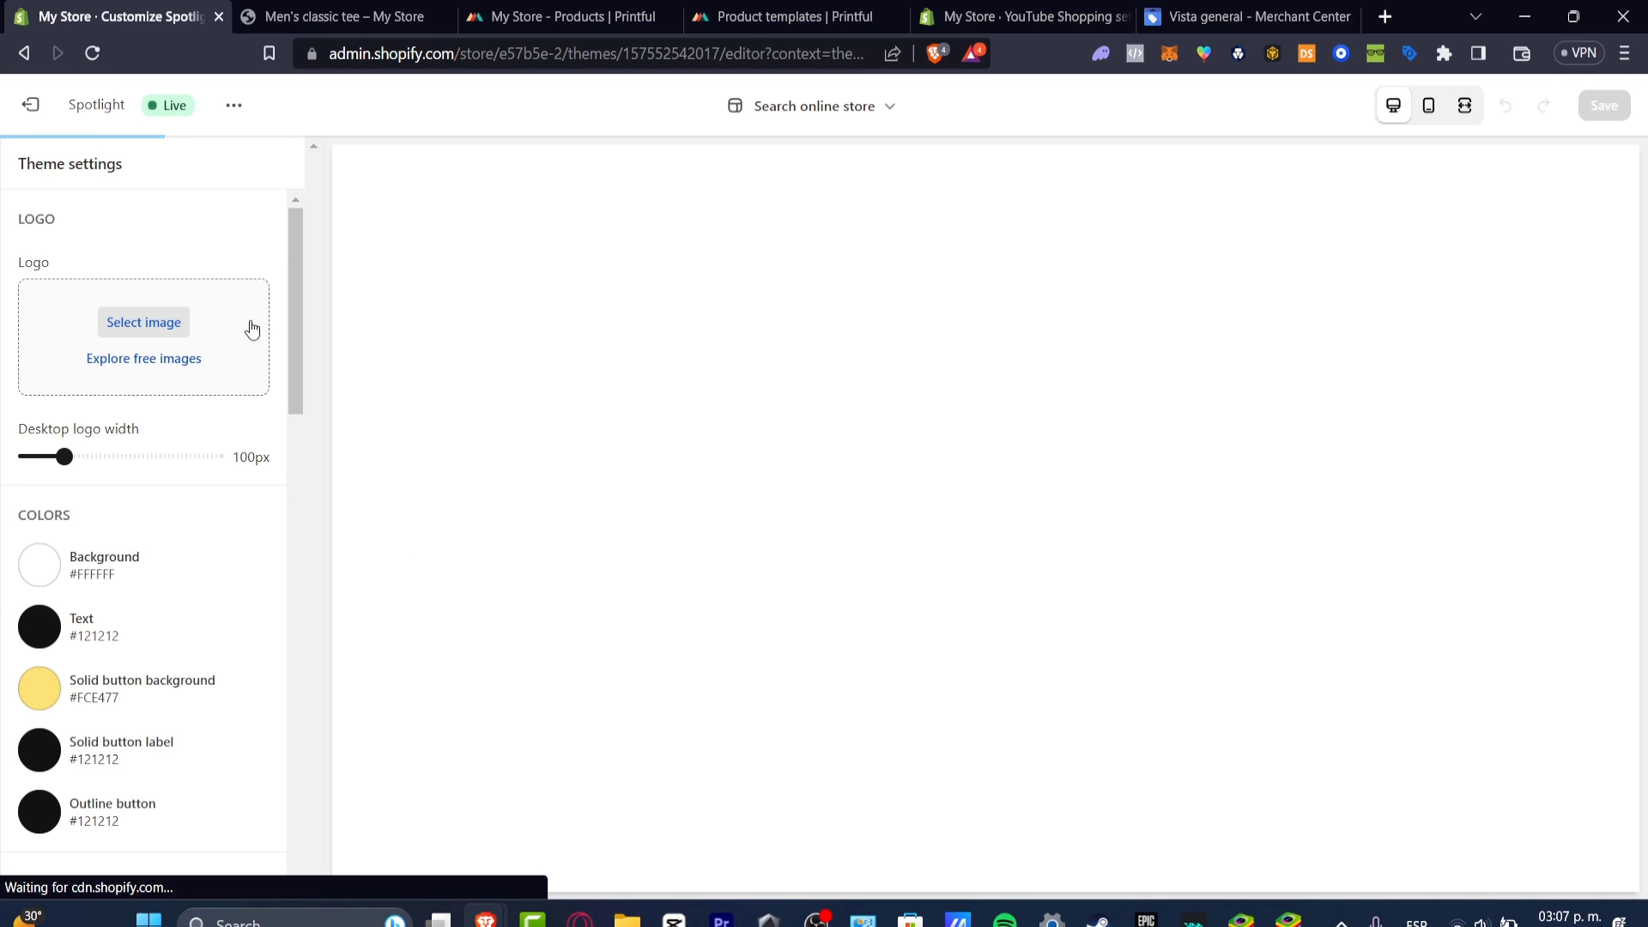
Set the red men's classic tee image from the store library as the theme's logo.
drag(291, 336, 346, 210)
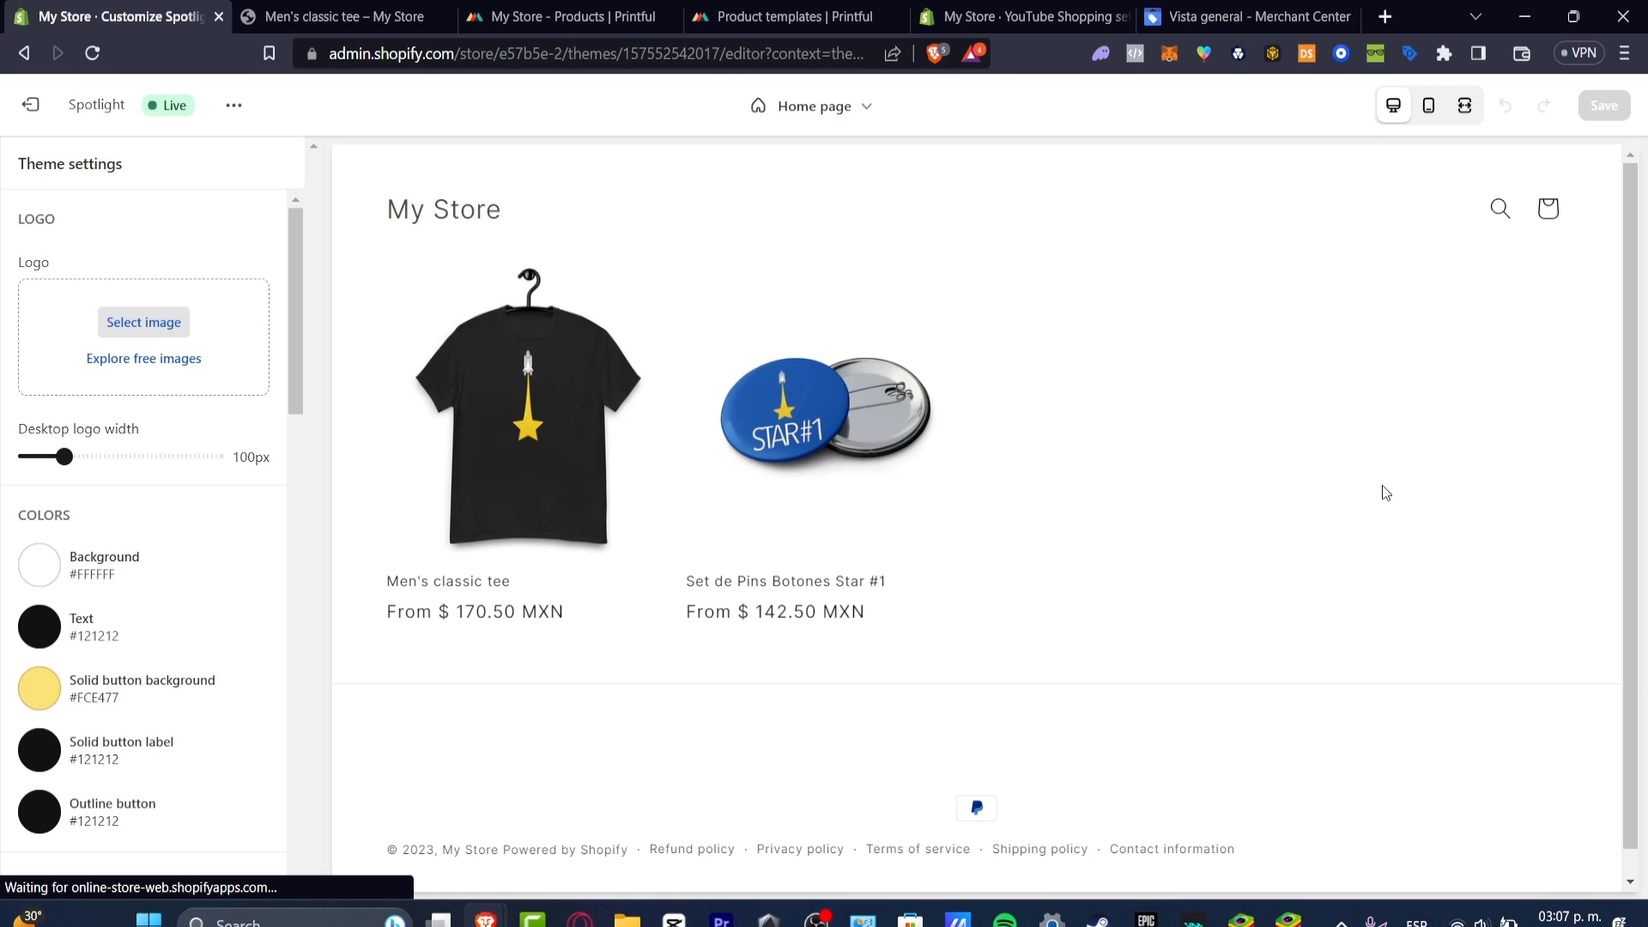
click(172, 328)
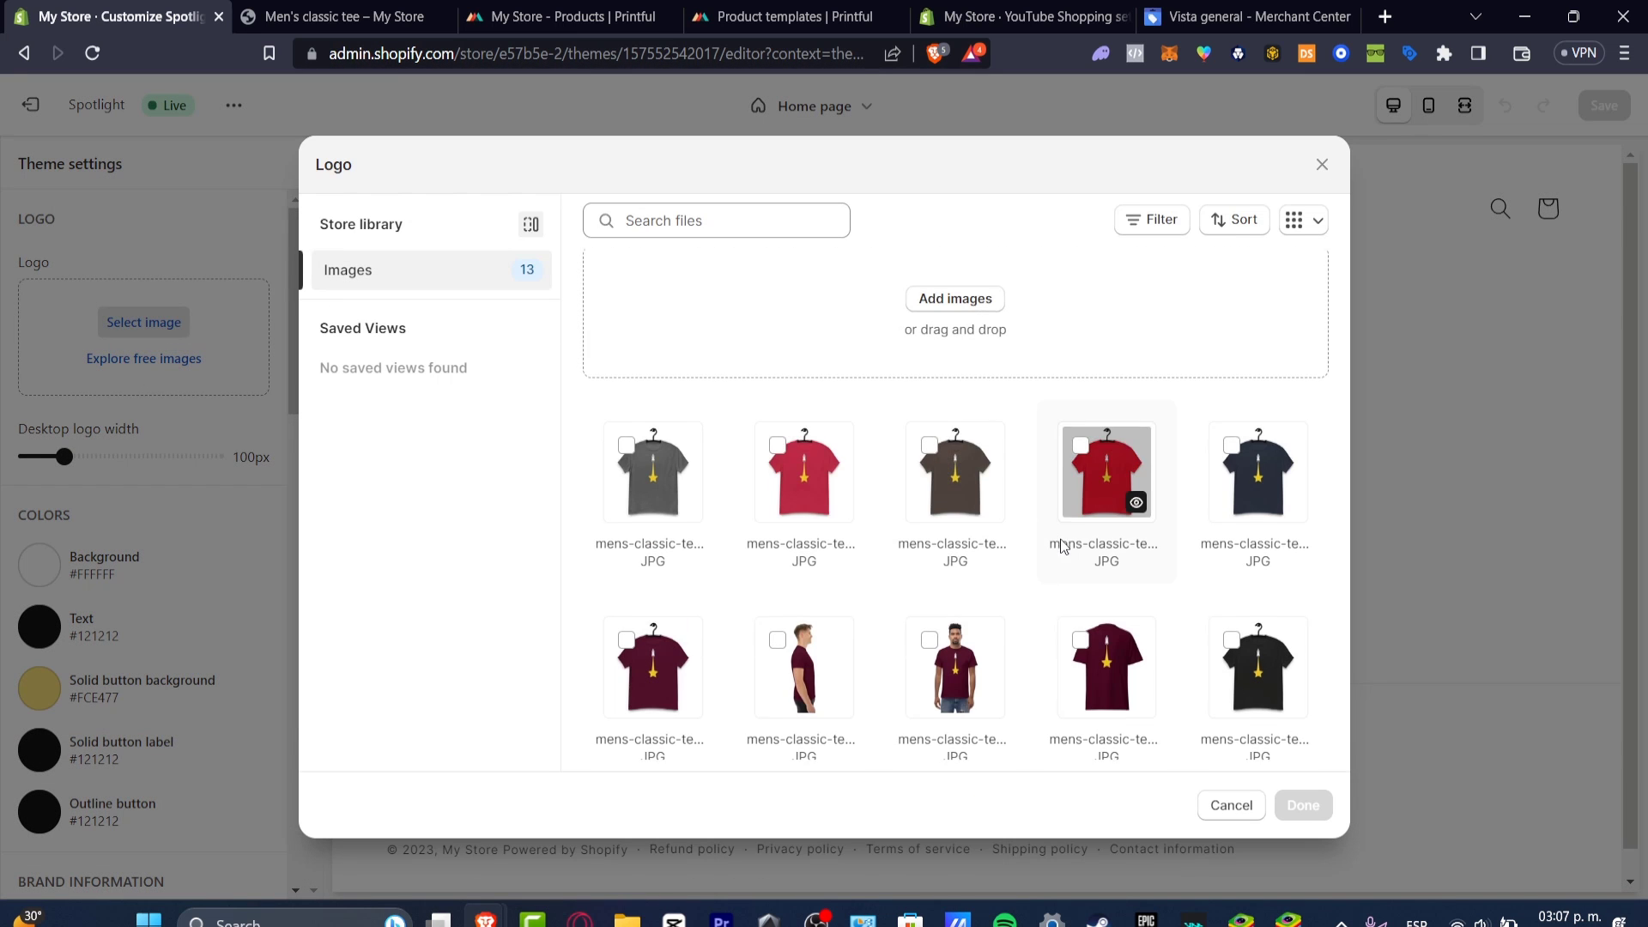
scroll(1063, 546, down, 3)
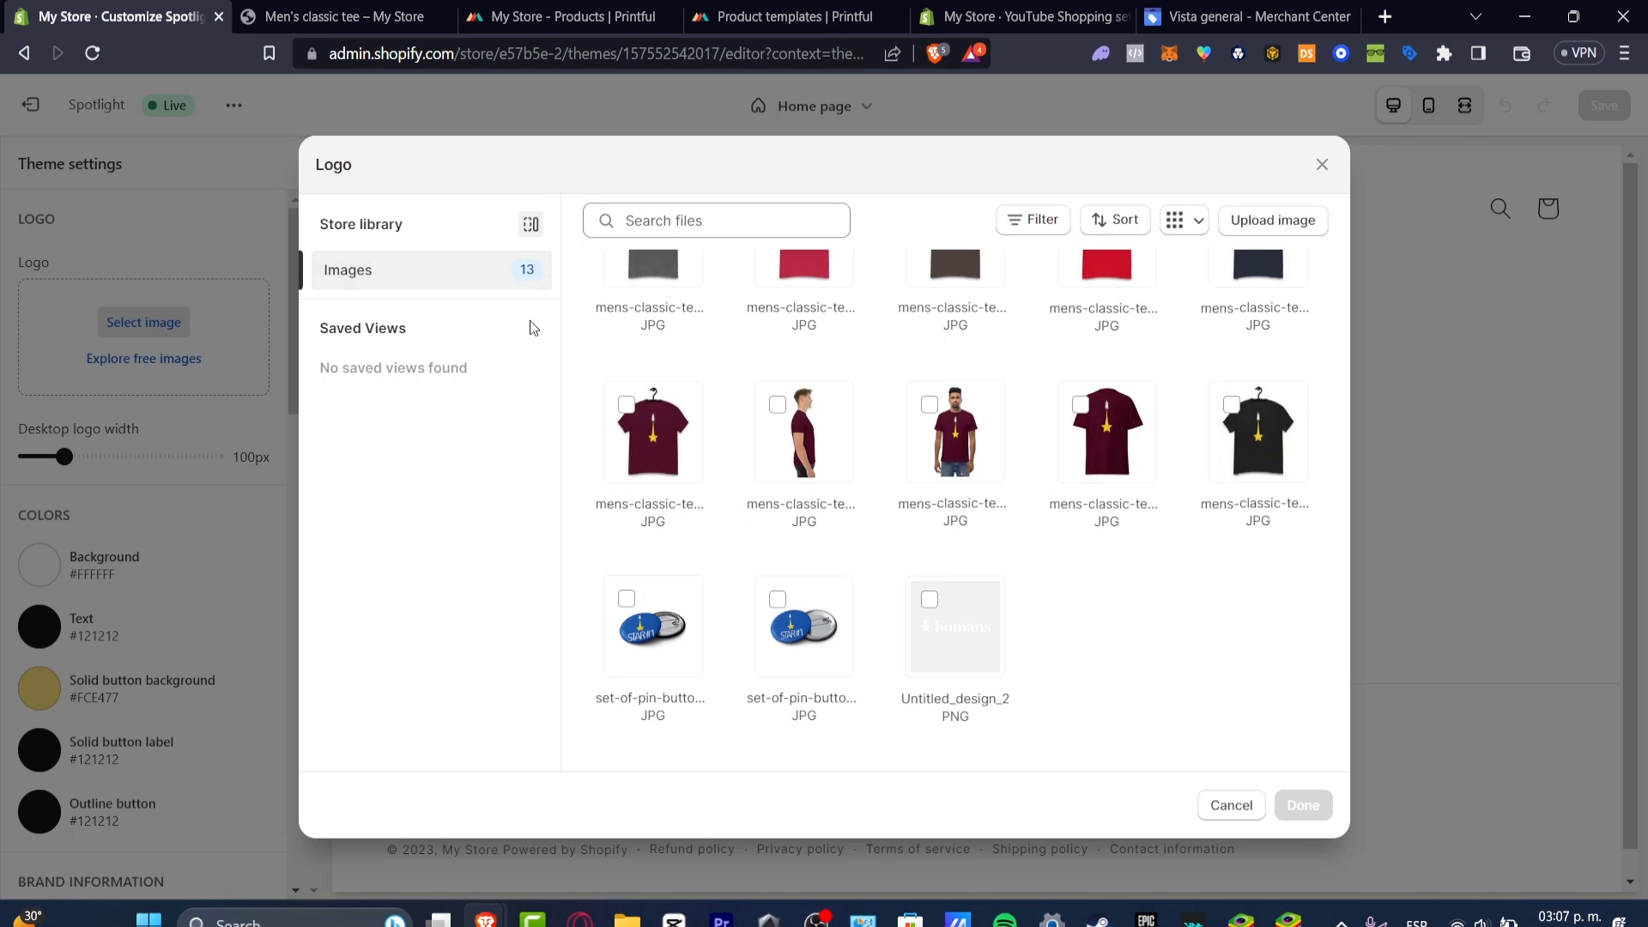
scroll(1107, 430, up, 3)
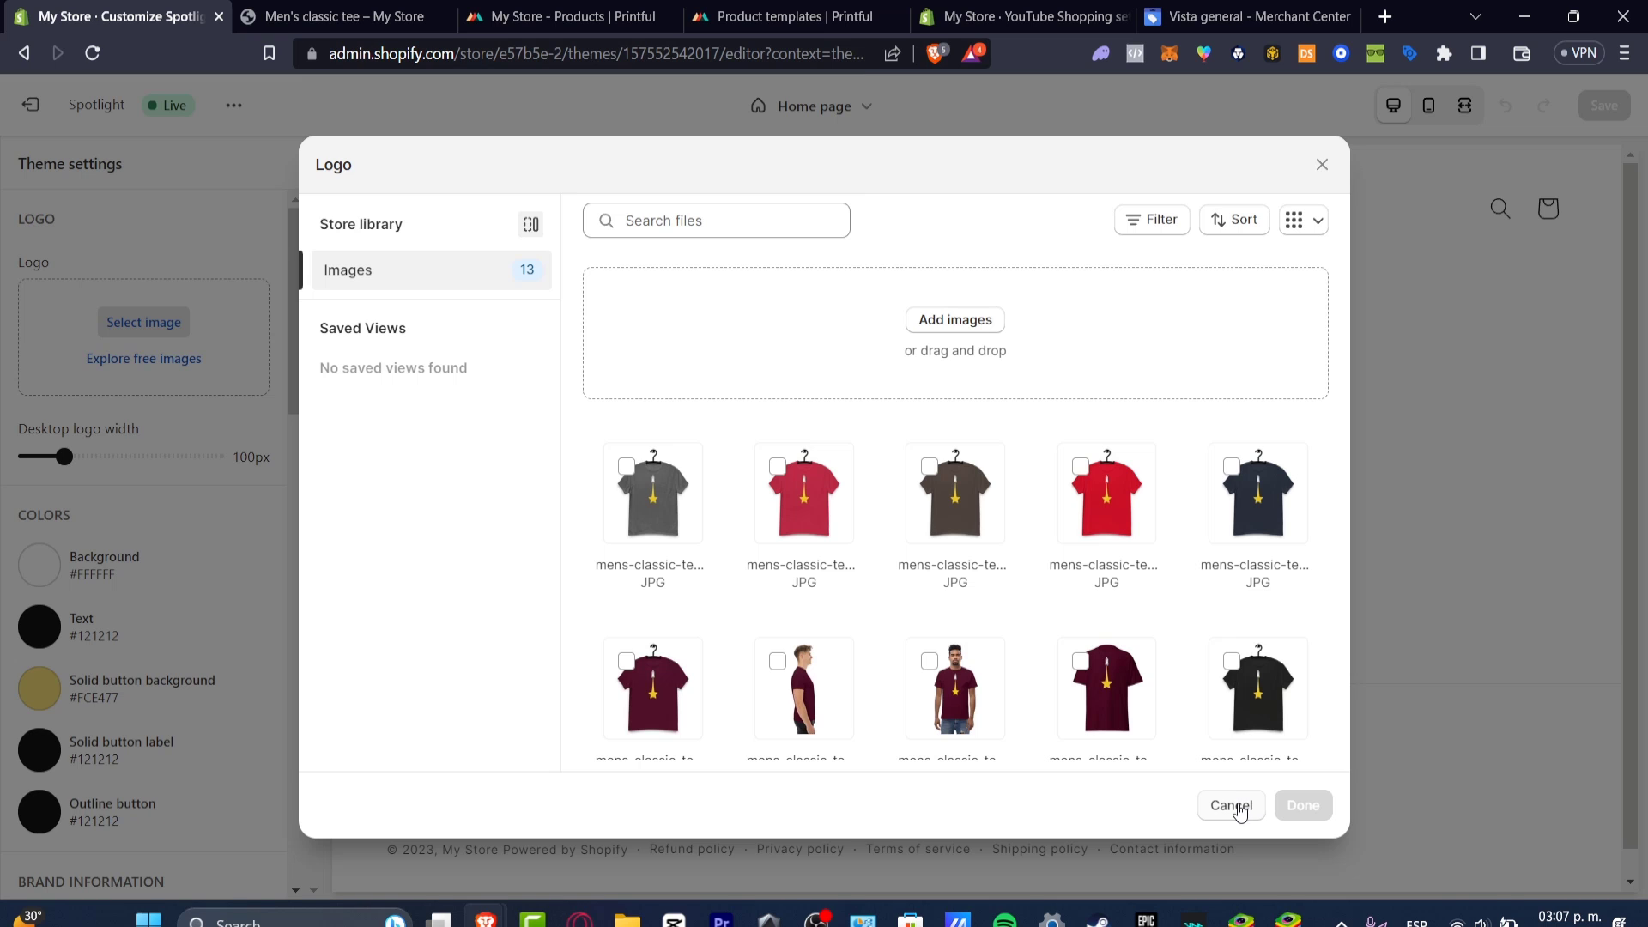
click(1122, 514)
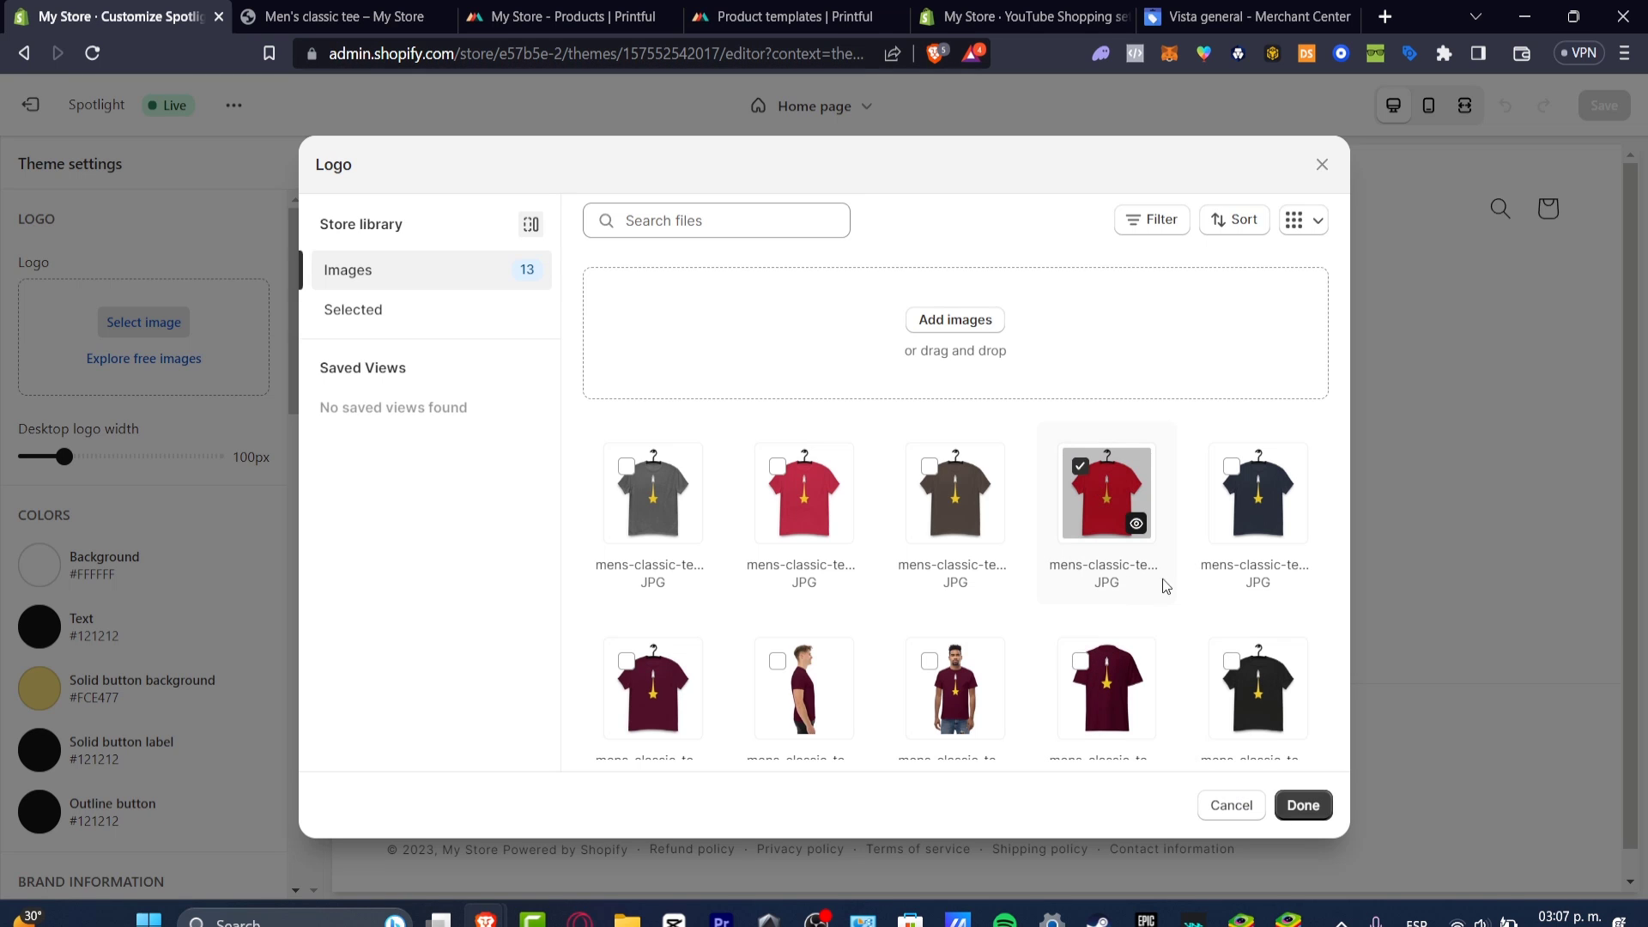
click(1302, 805)
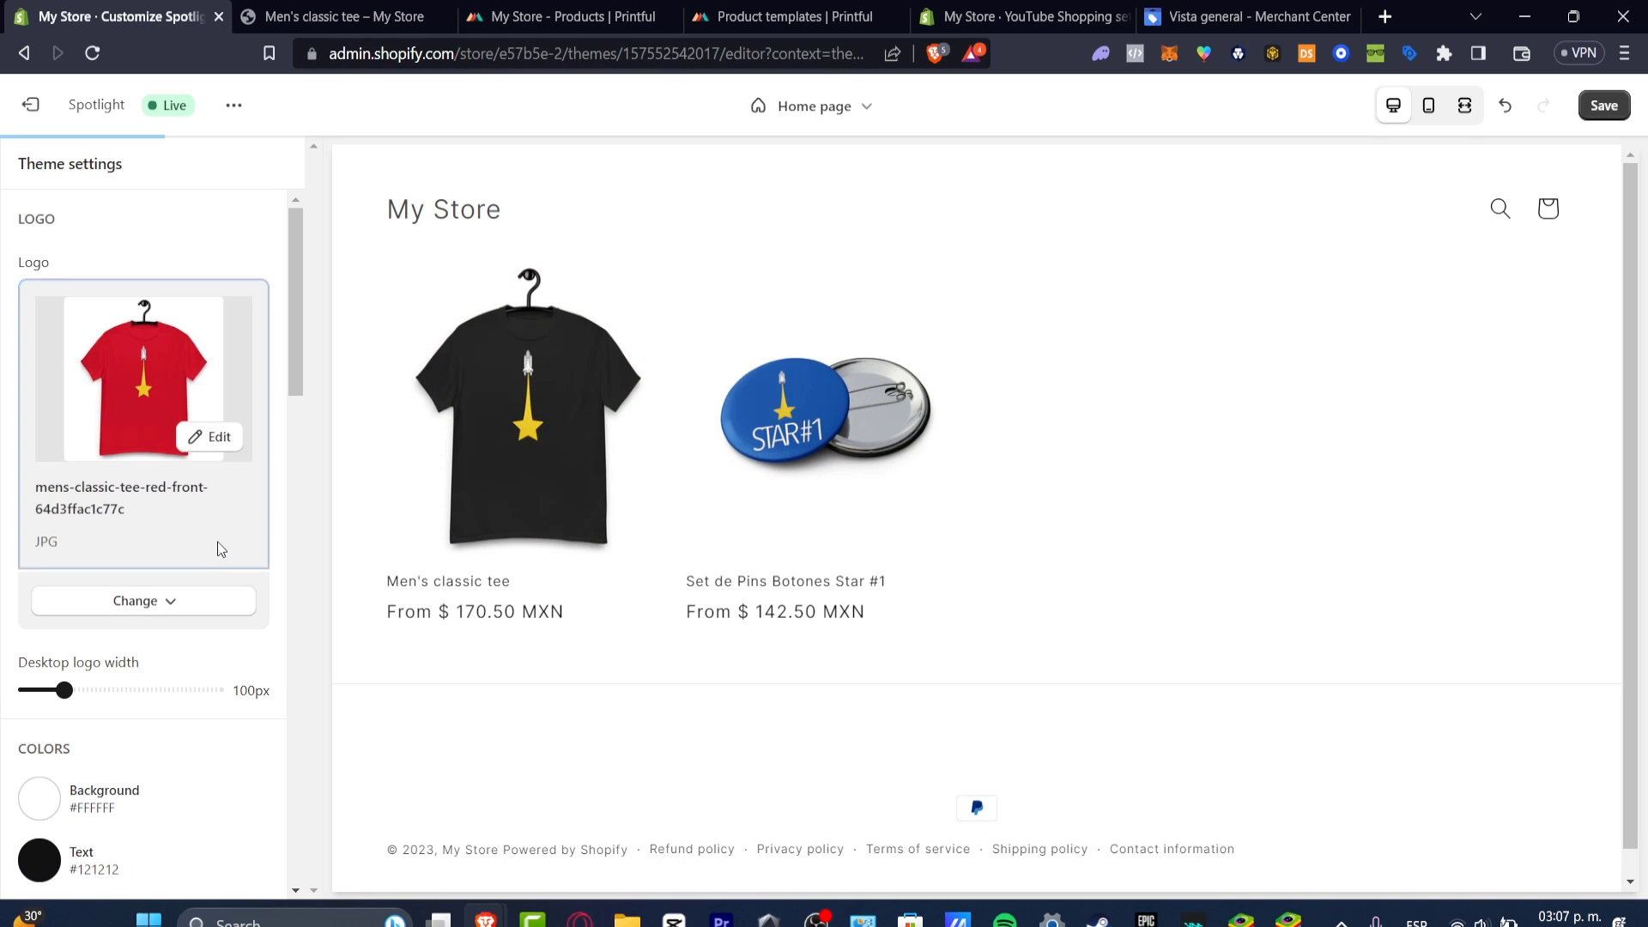
Check the options for changing the logo image and save the Spotlight theme.
click(196, 611)
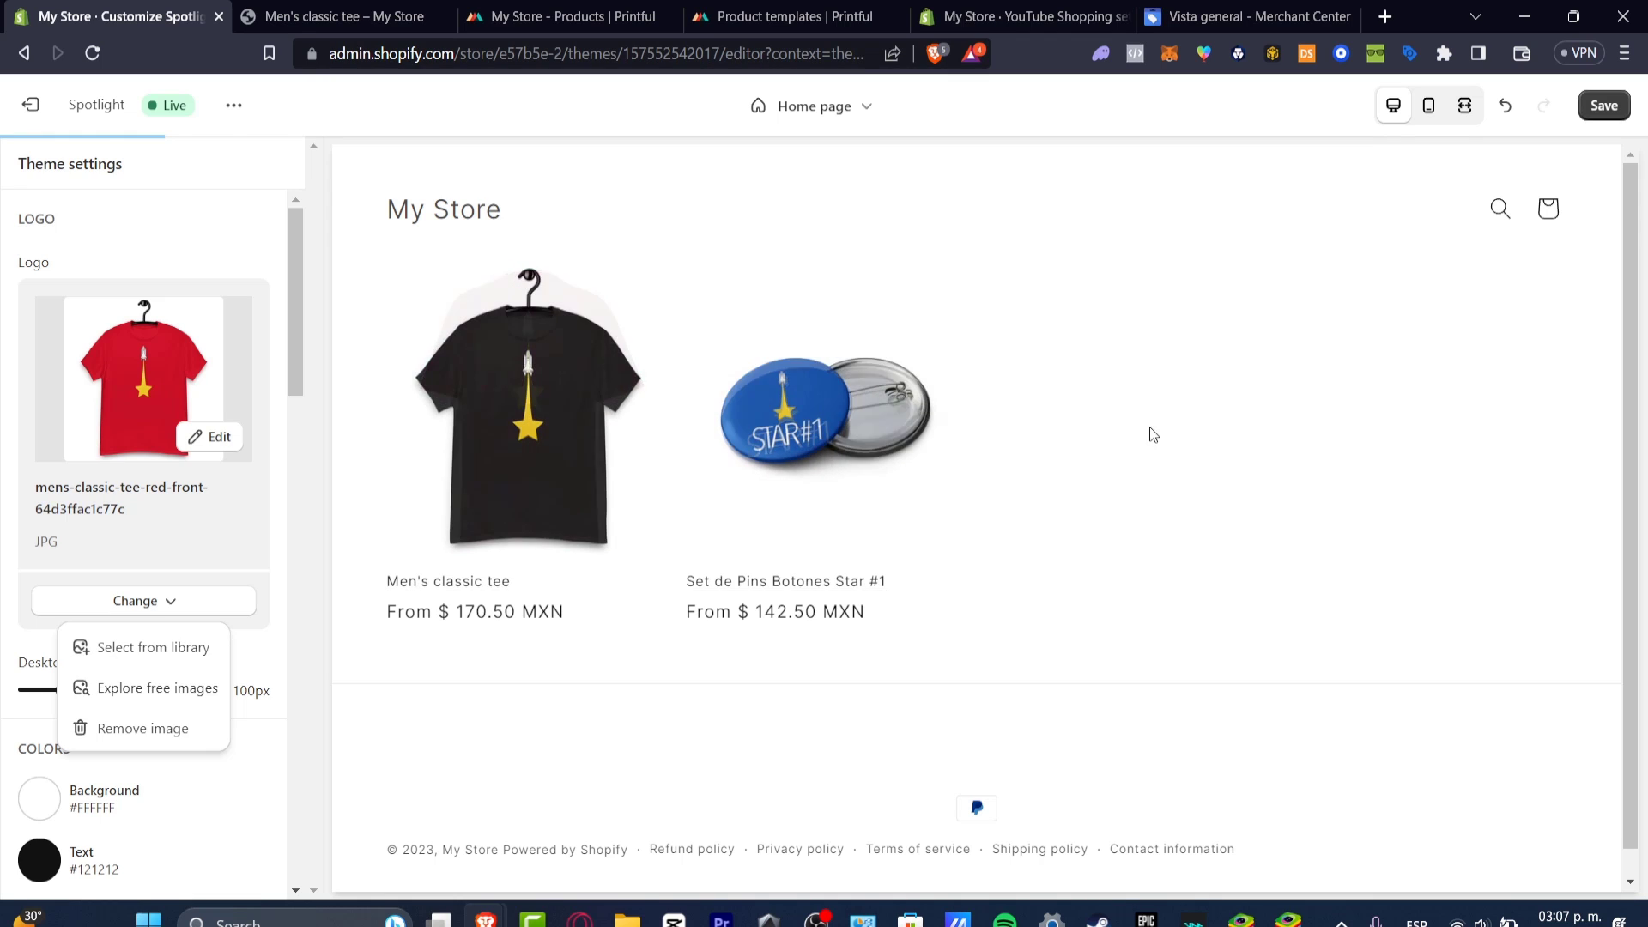
click(1240, 442)
scroll(1241, 459, down, 1)
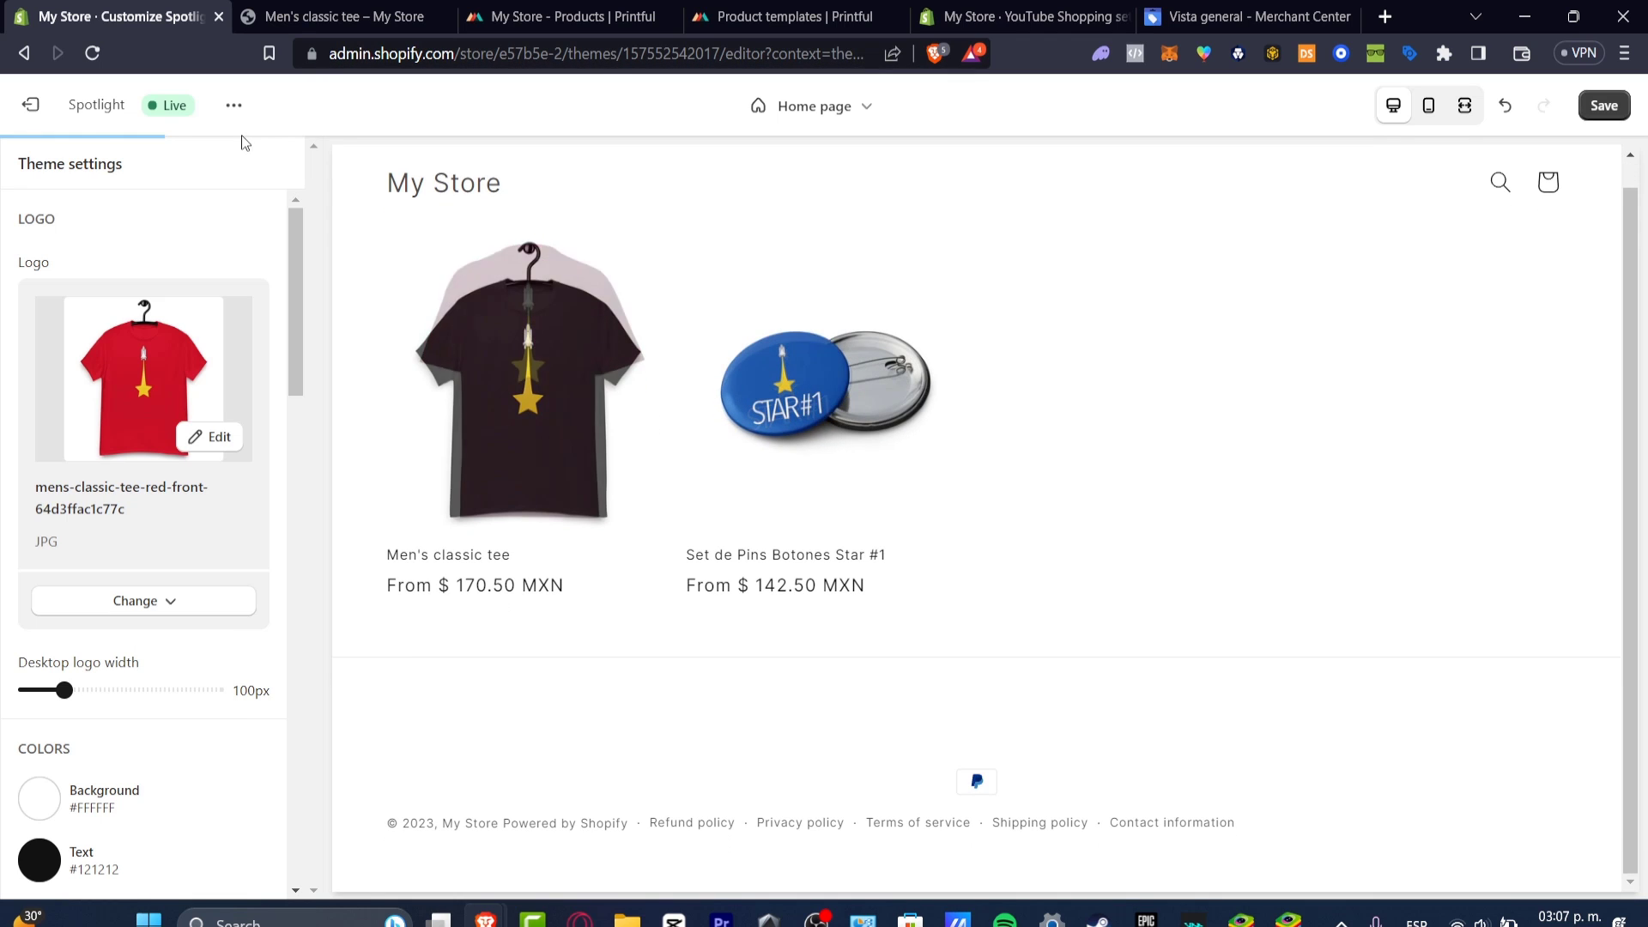
click(1604, 106)
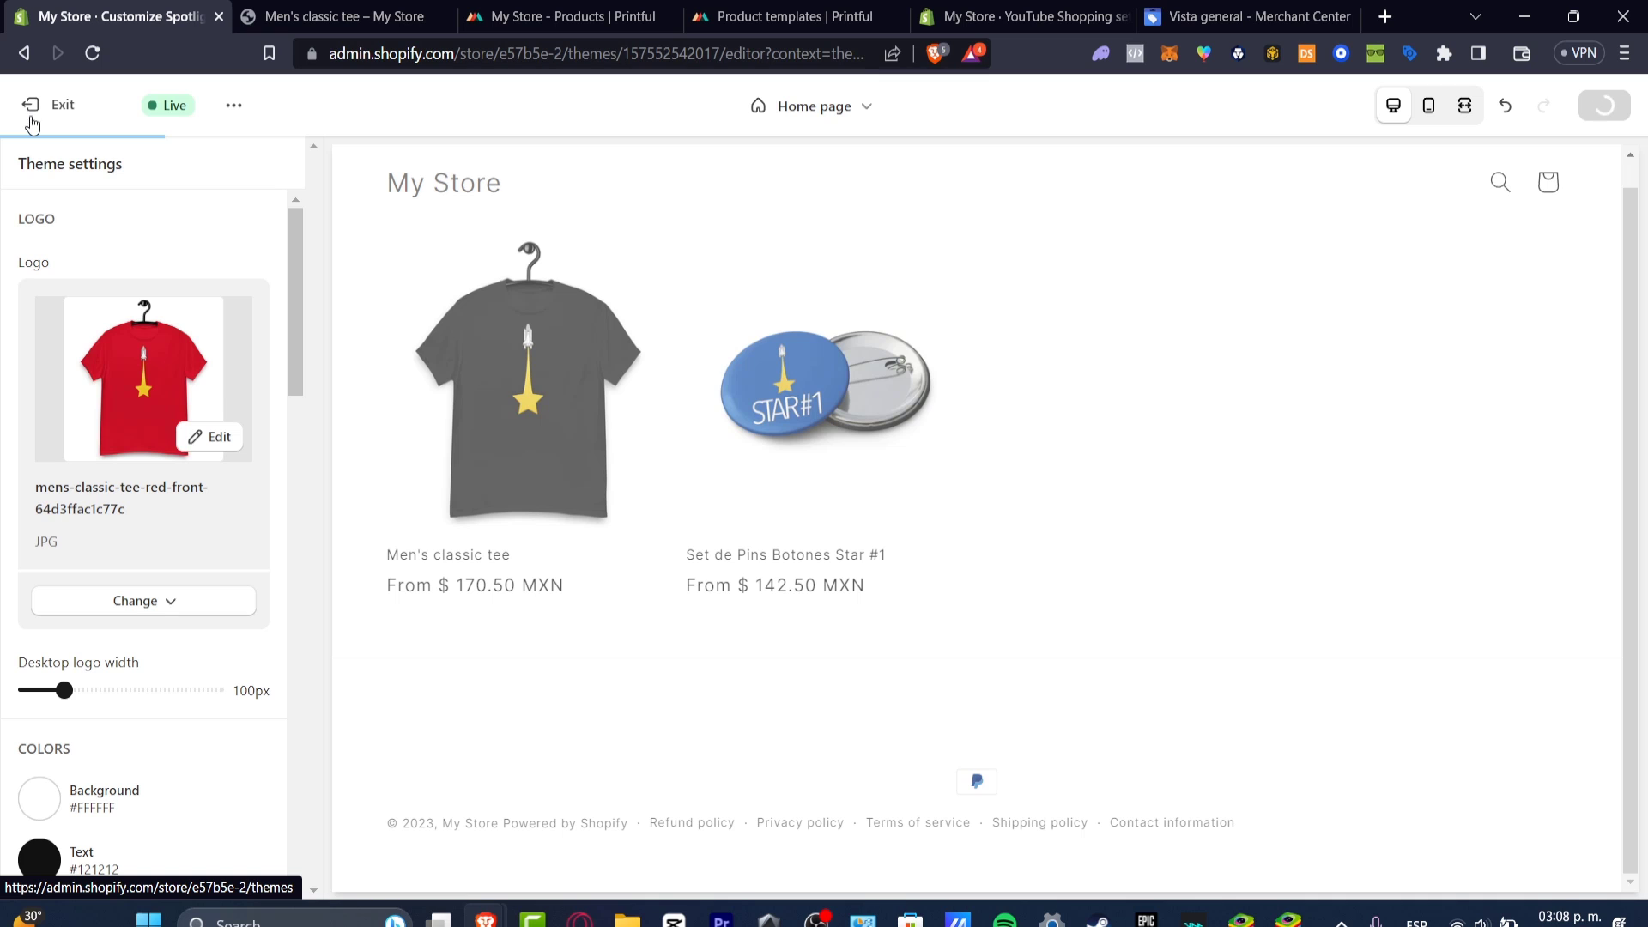
click(335, 17)
click(442, 53)
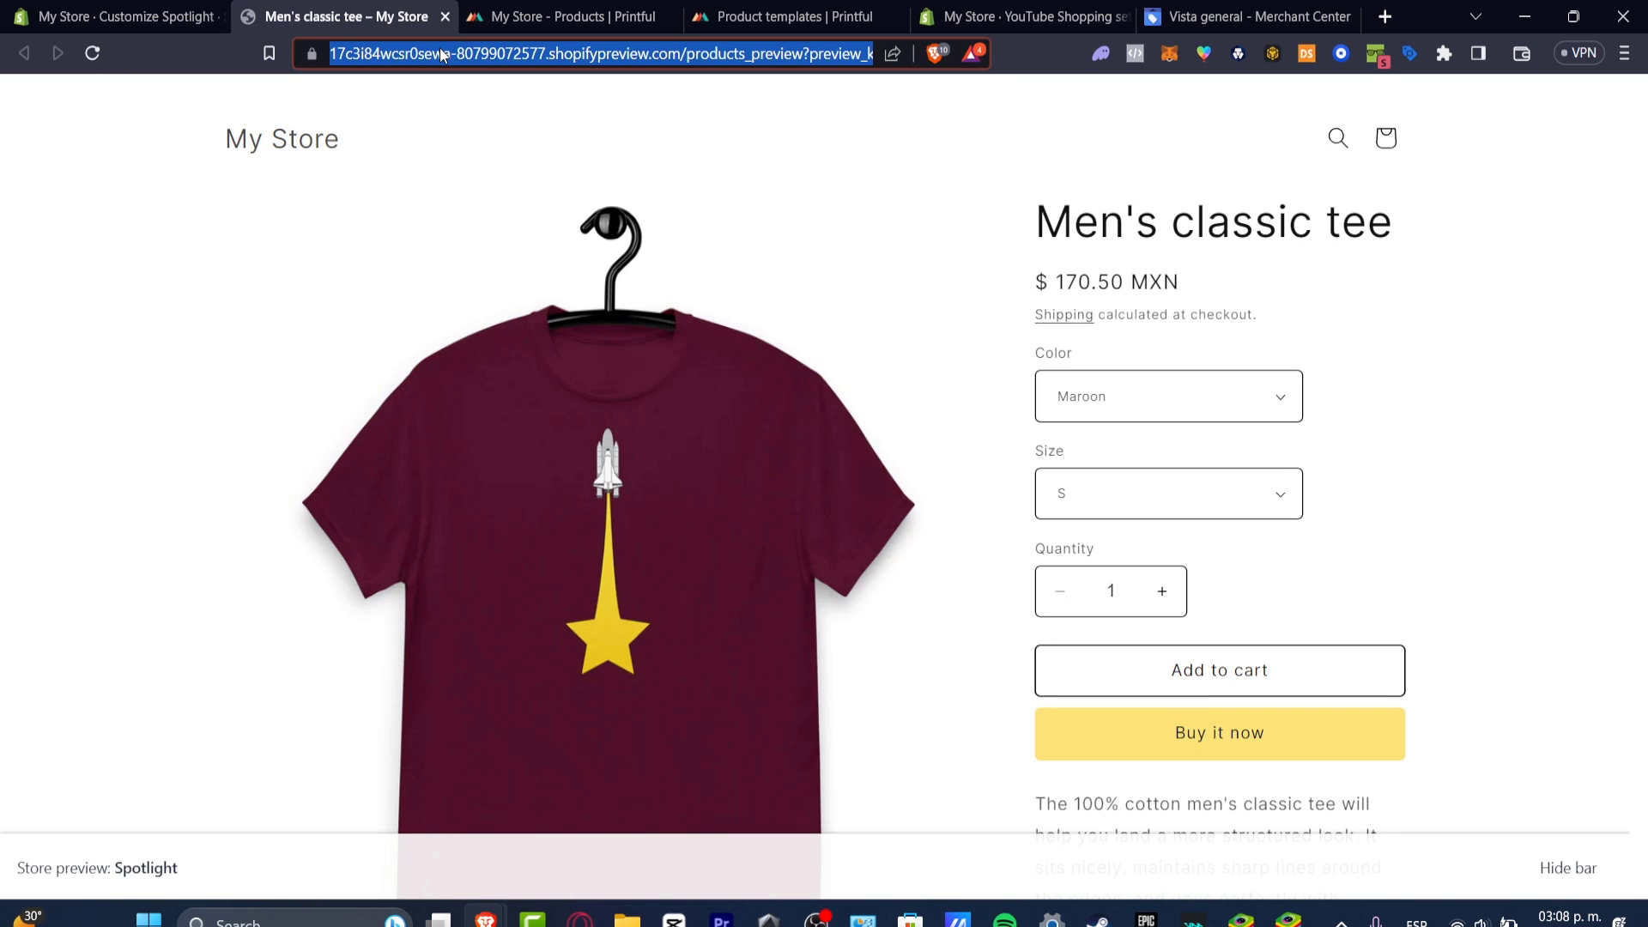
text(app.s)
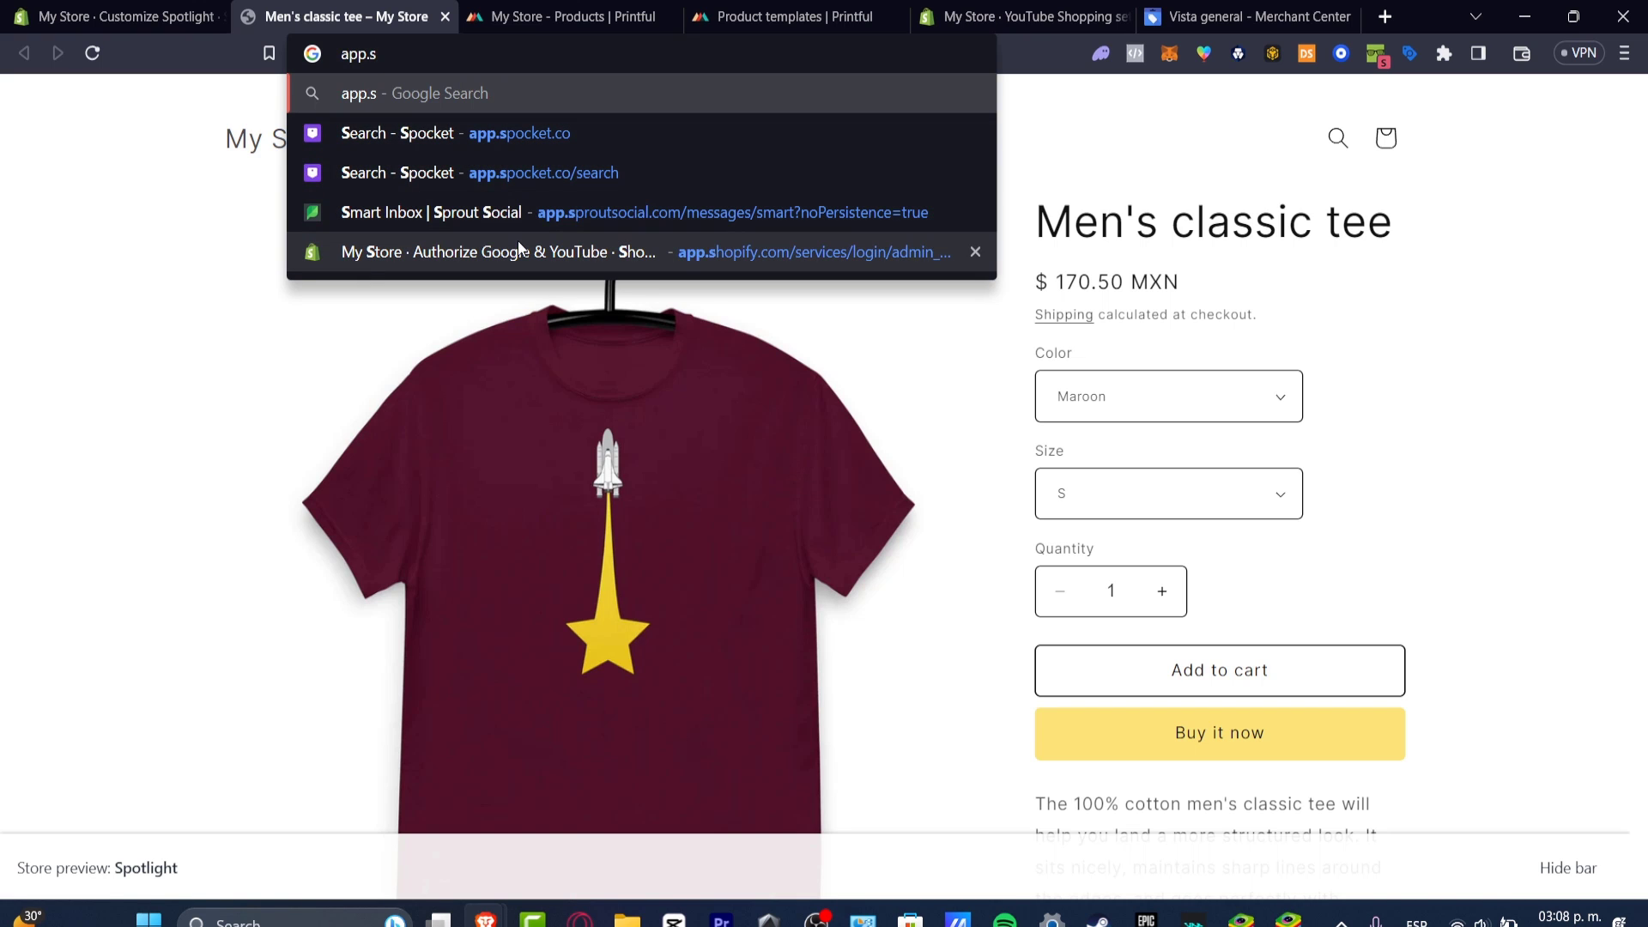
key(ctrl+shift+Tab)
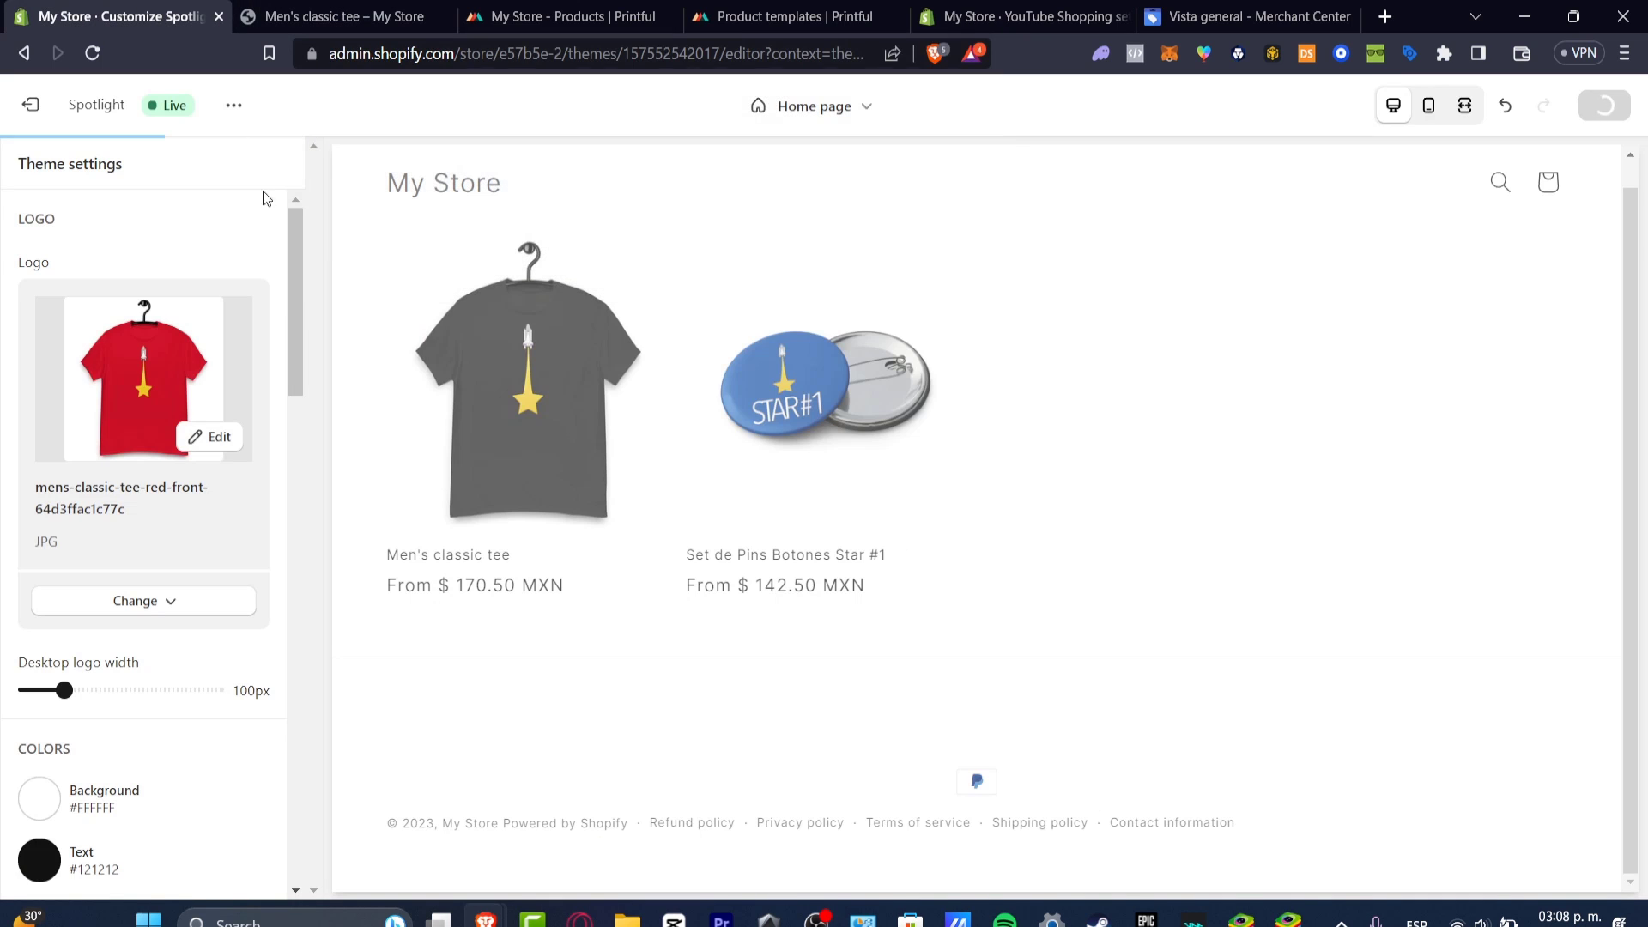
Leave the theme editor, browse all recommended apps and open the Shopify App Store.
click(33, 105)
click(1088, 547)
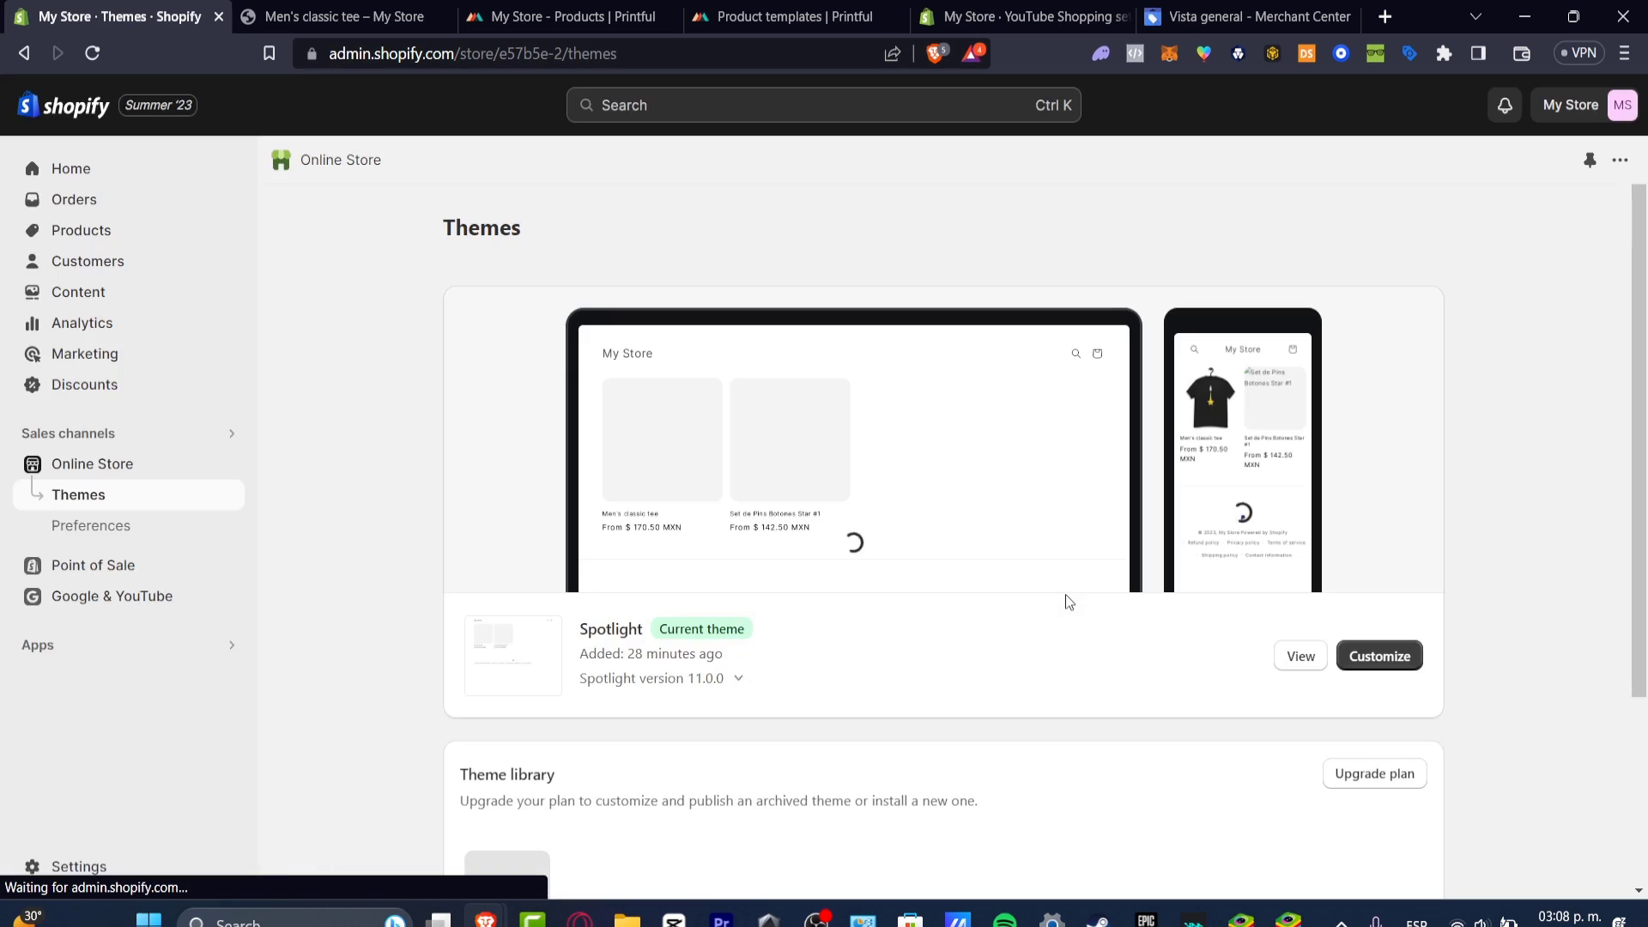
click(117, 645)
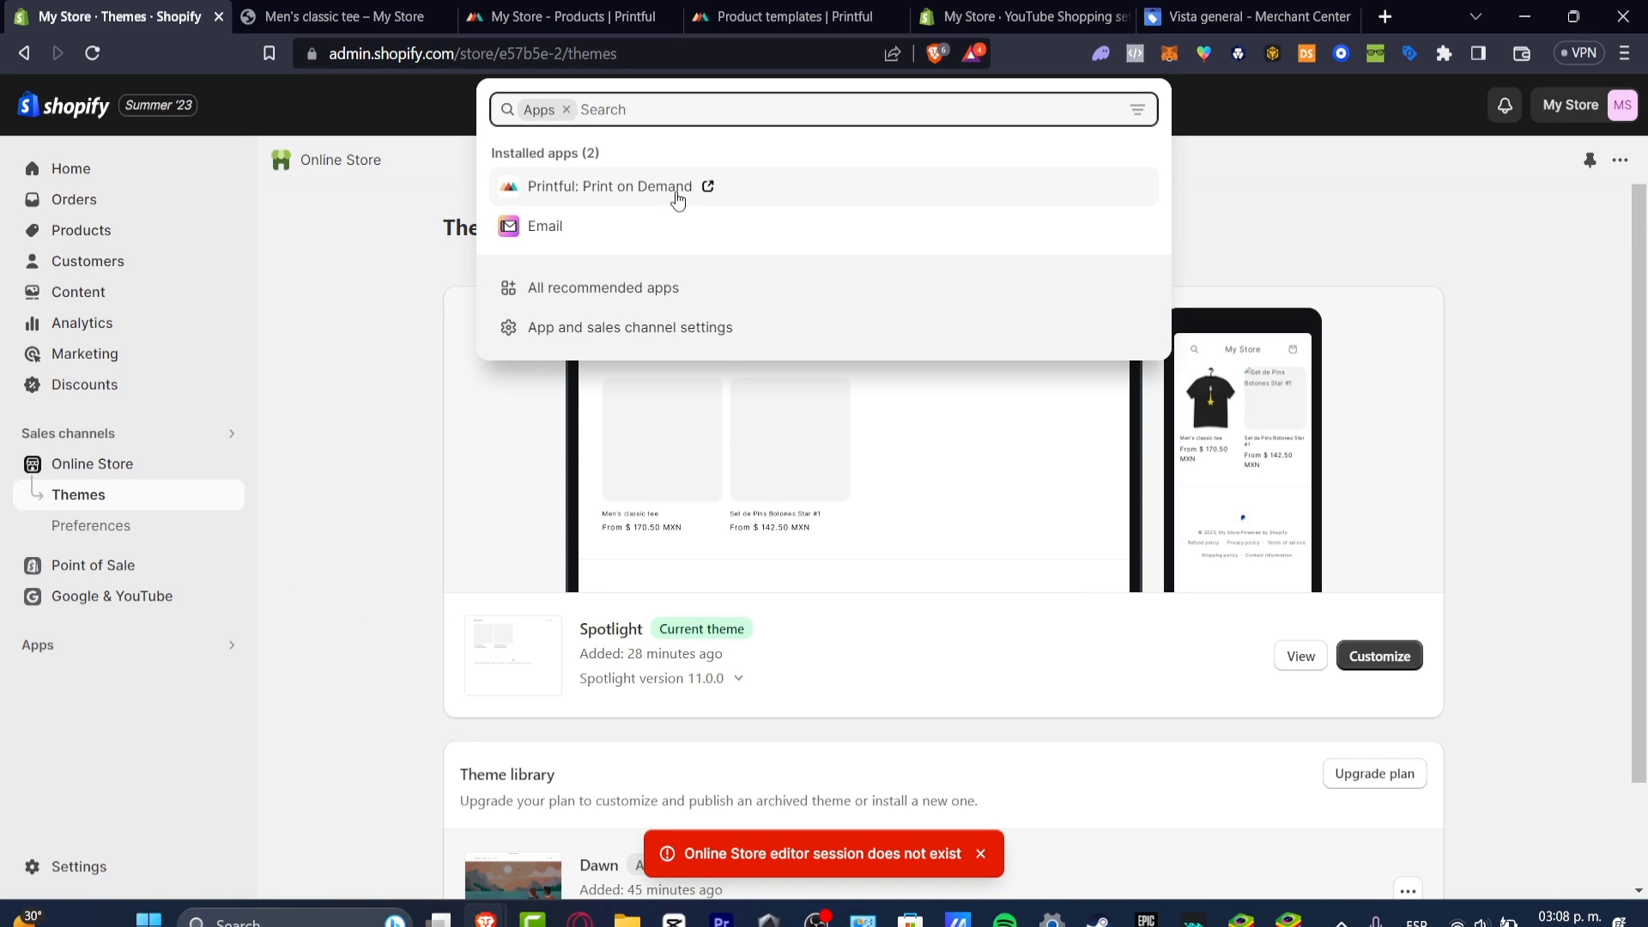
click(635, 288)
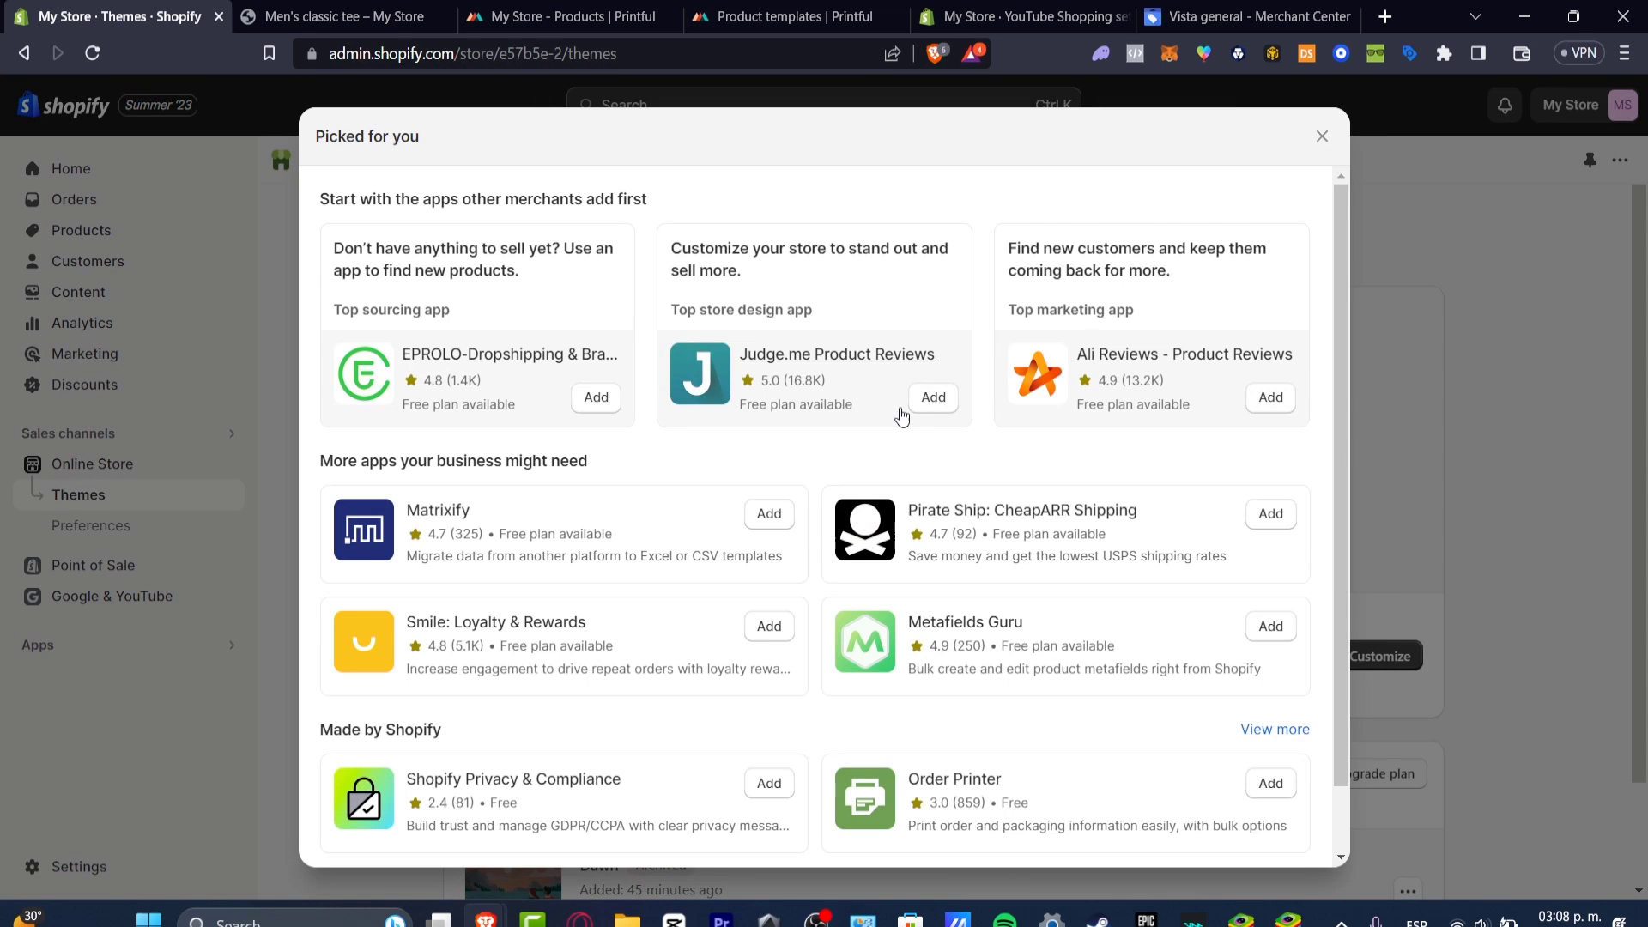
scroll(892, 468, down, 1)
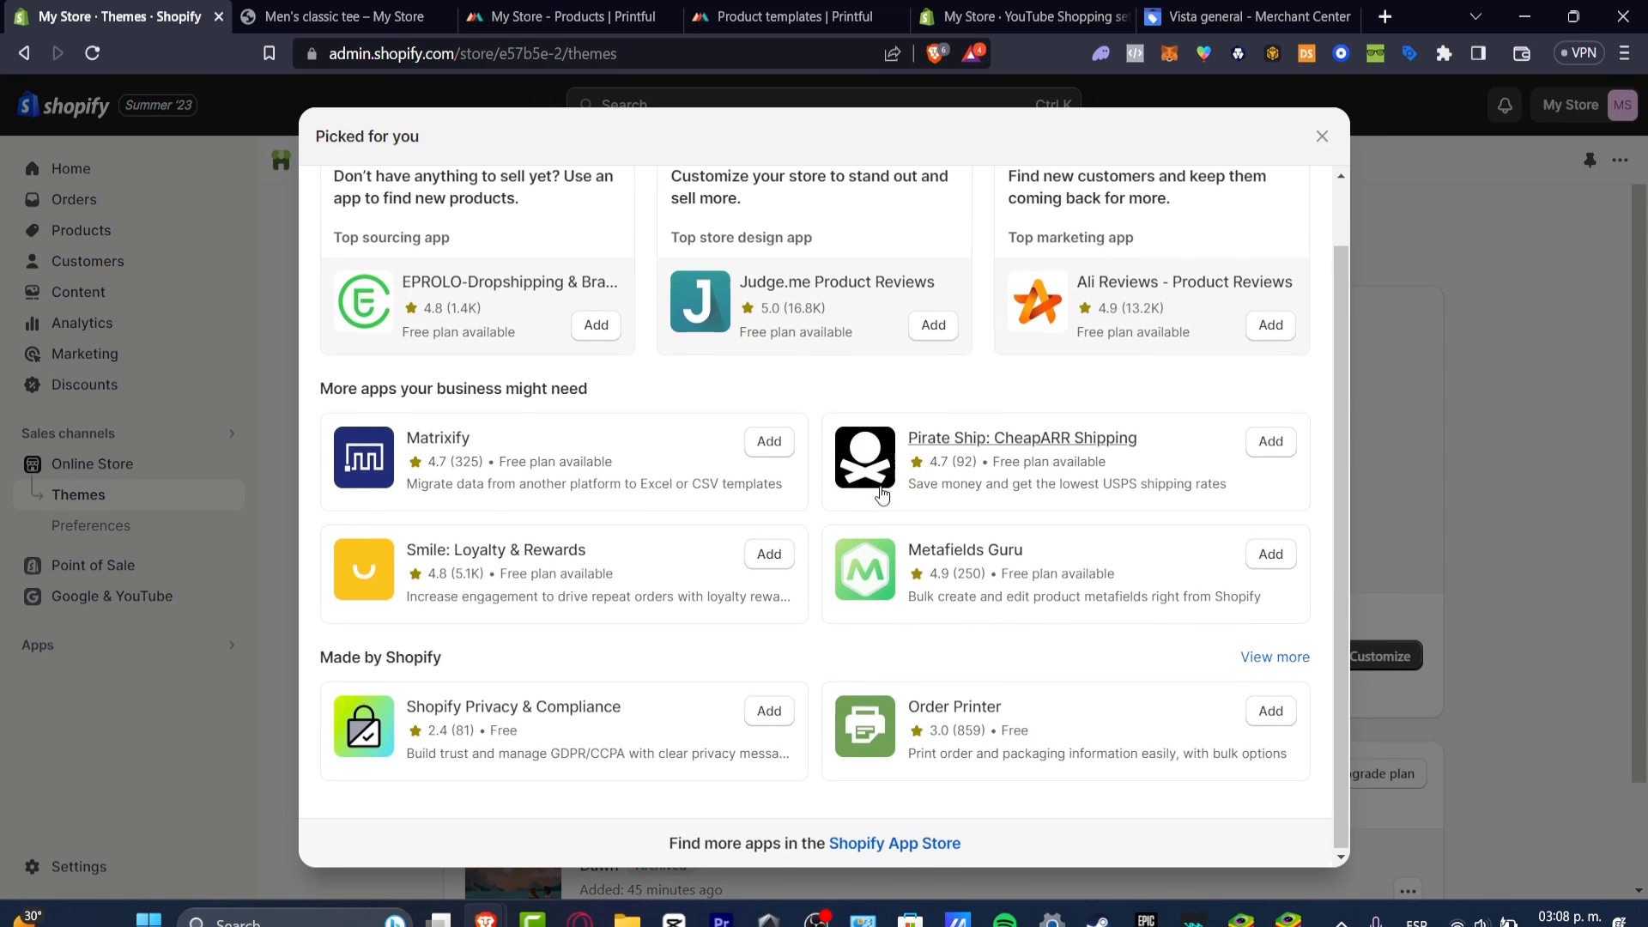
click(944, 832)
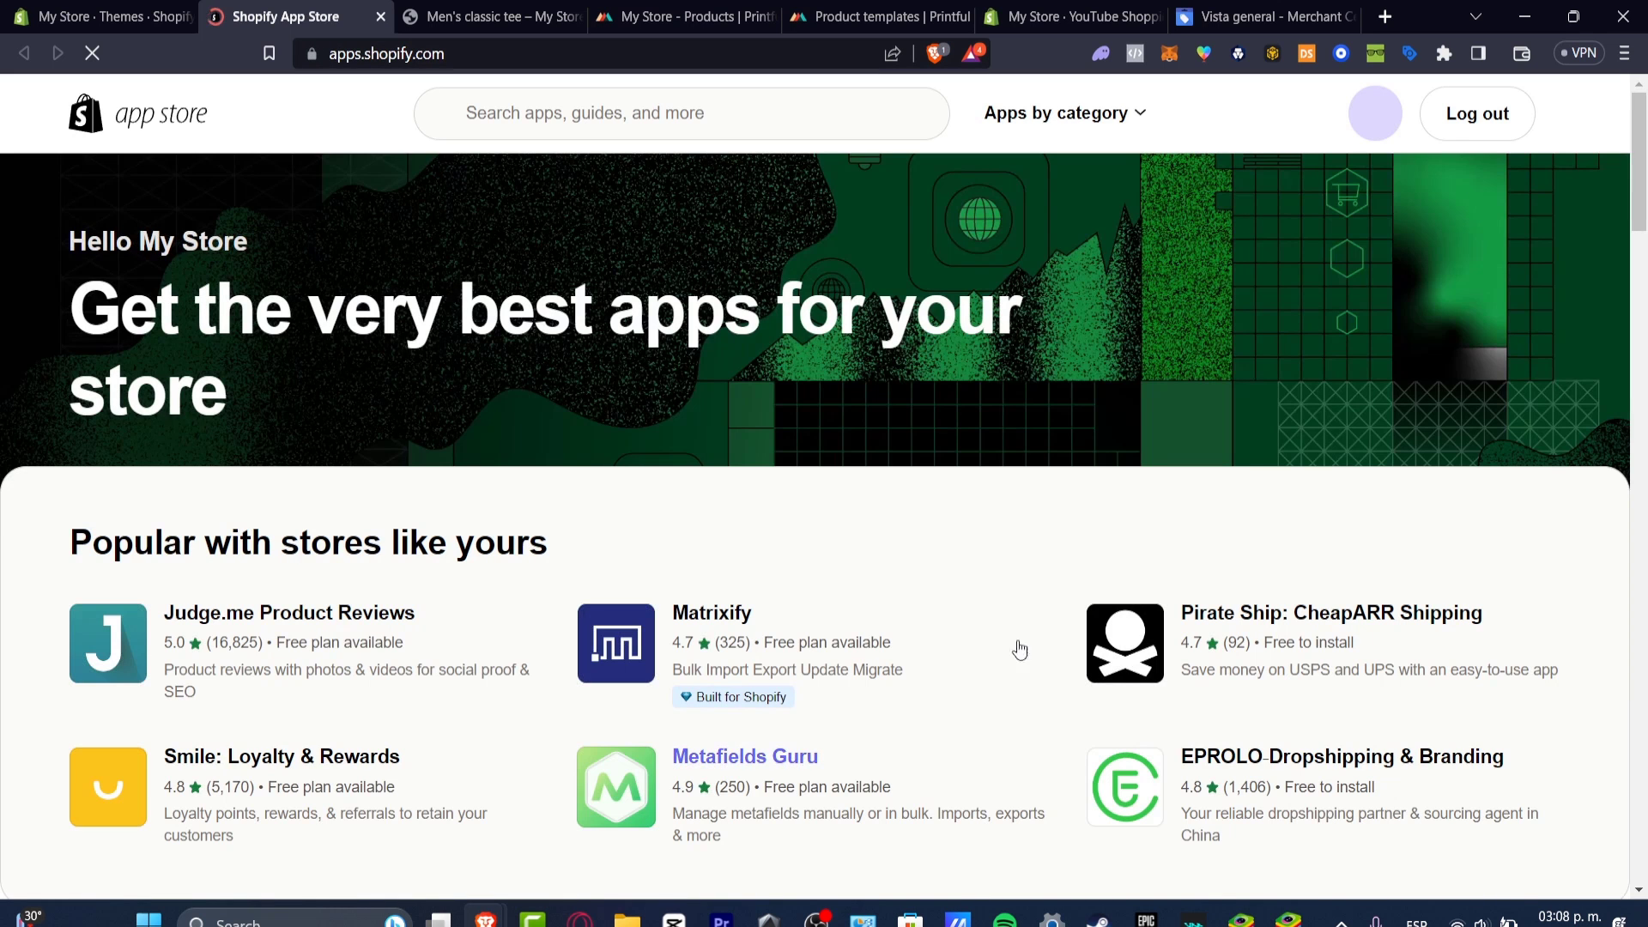
Search the App Store for "meta" and start installing the Facebook & Instagram app.
click(703, 118)
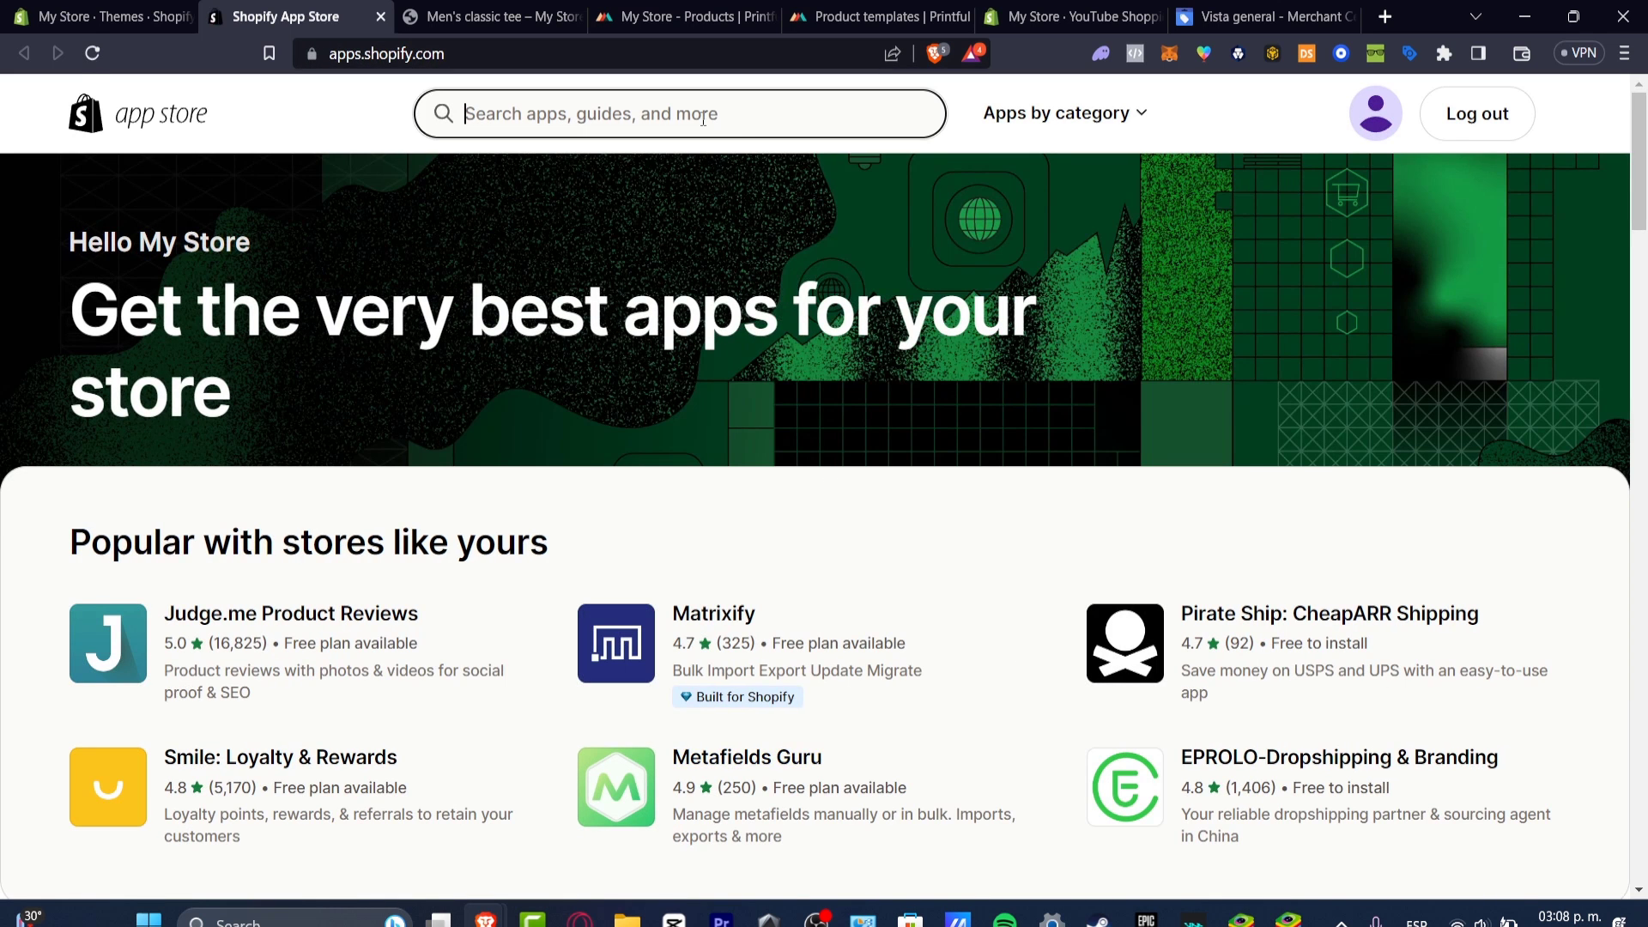
text(meta)
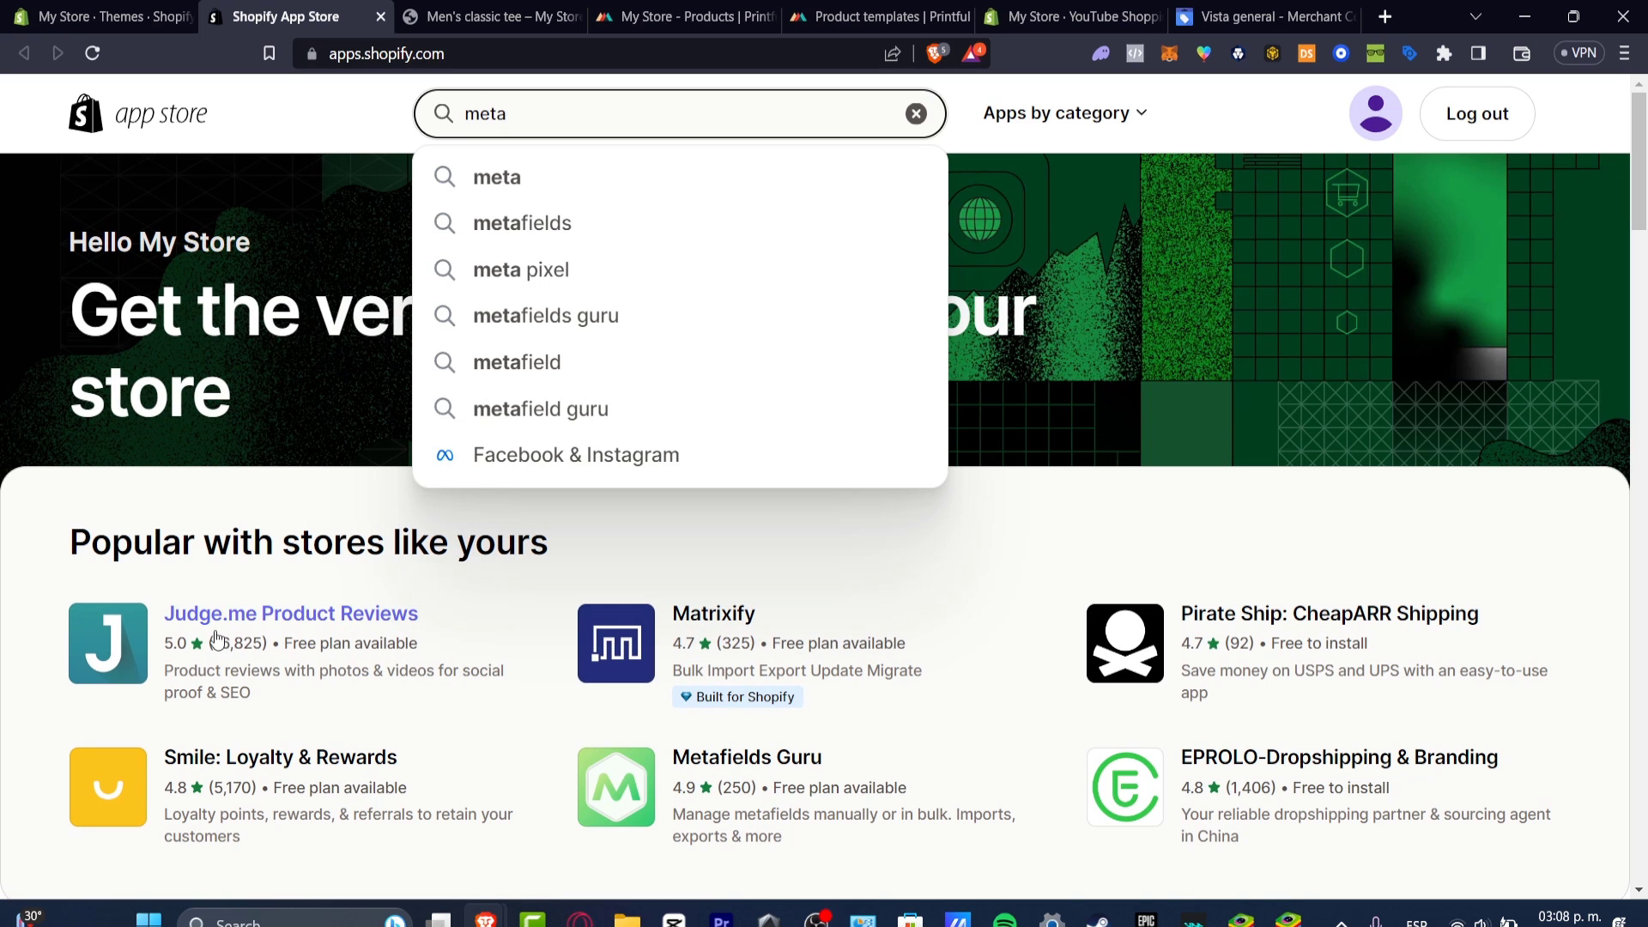
key(Return)
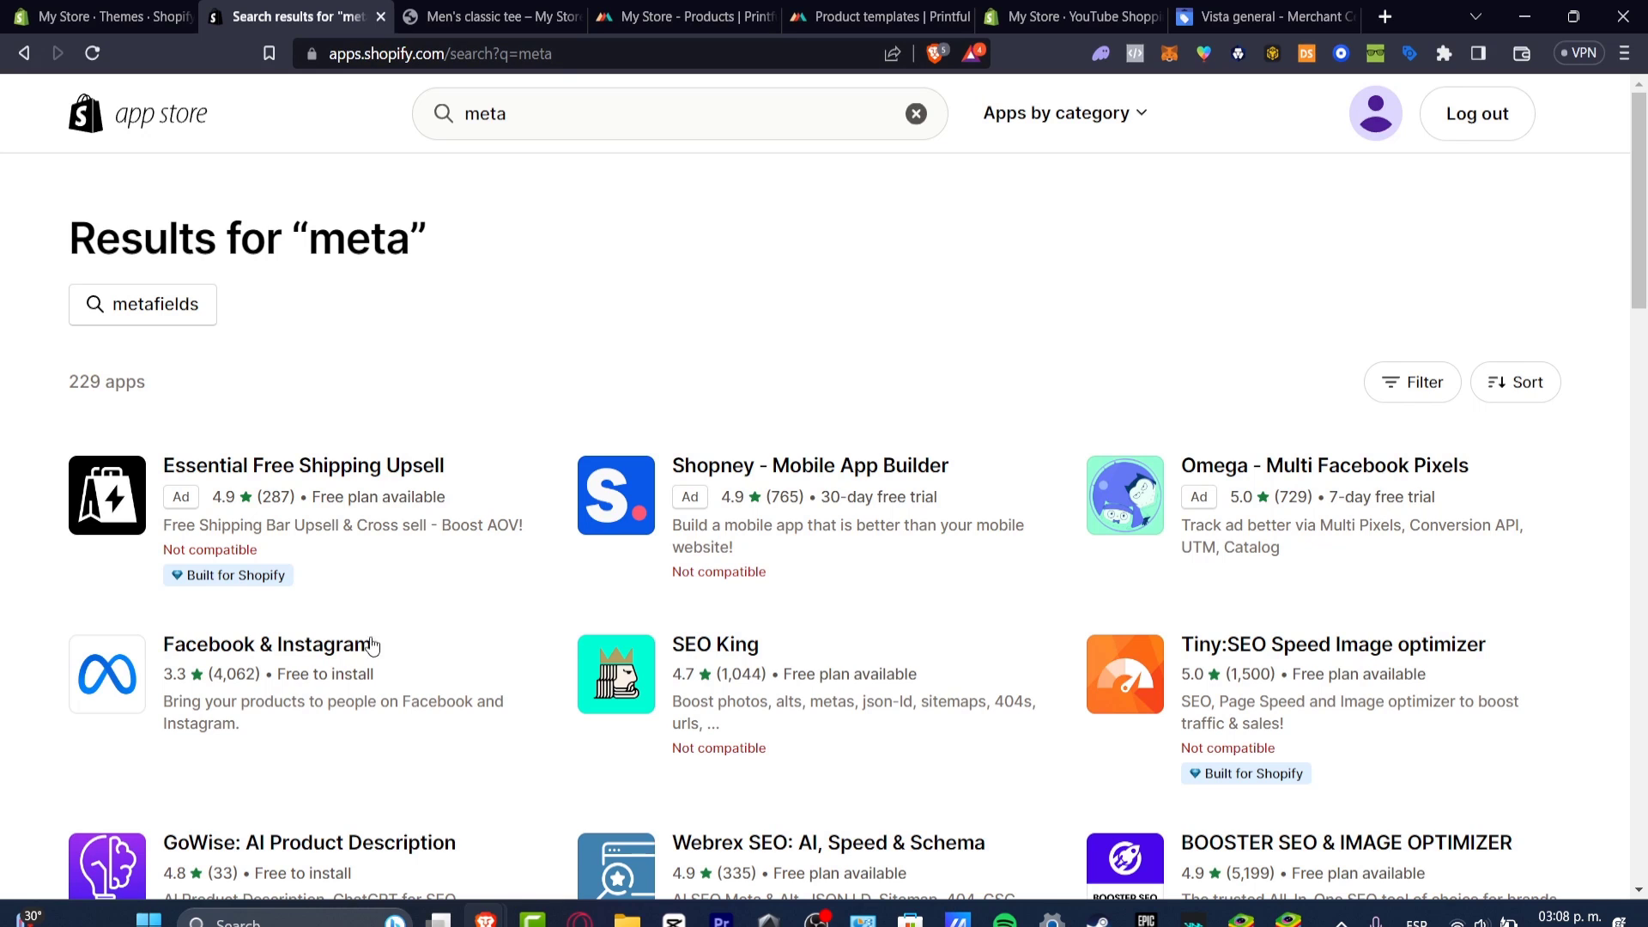
click(368, 648)
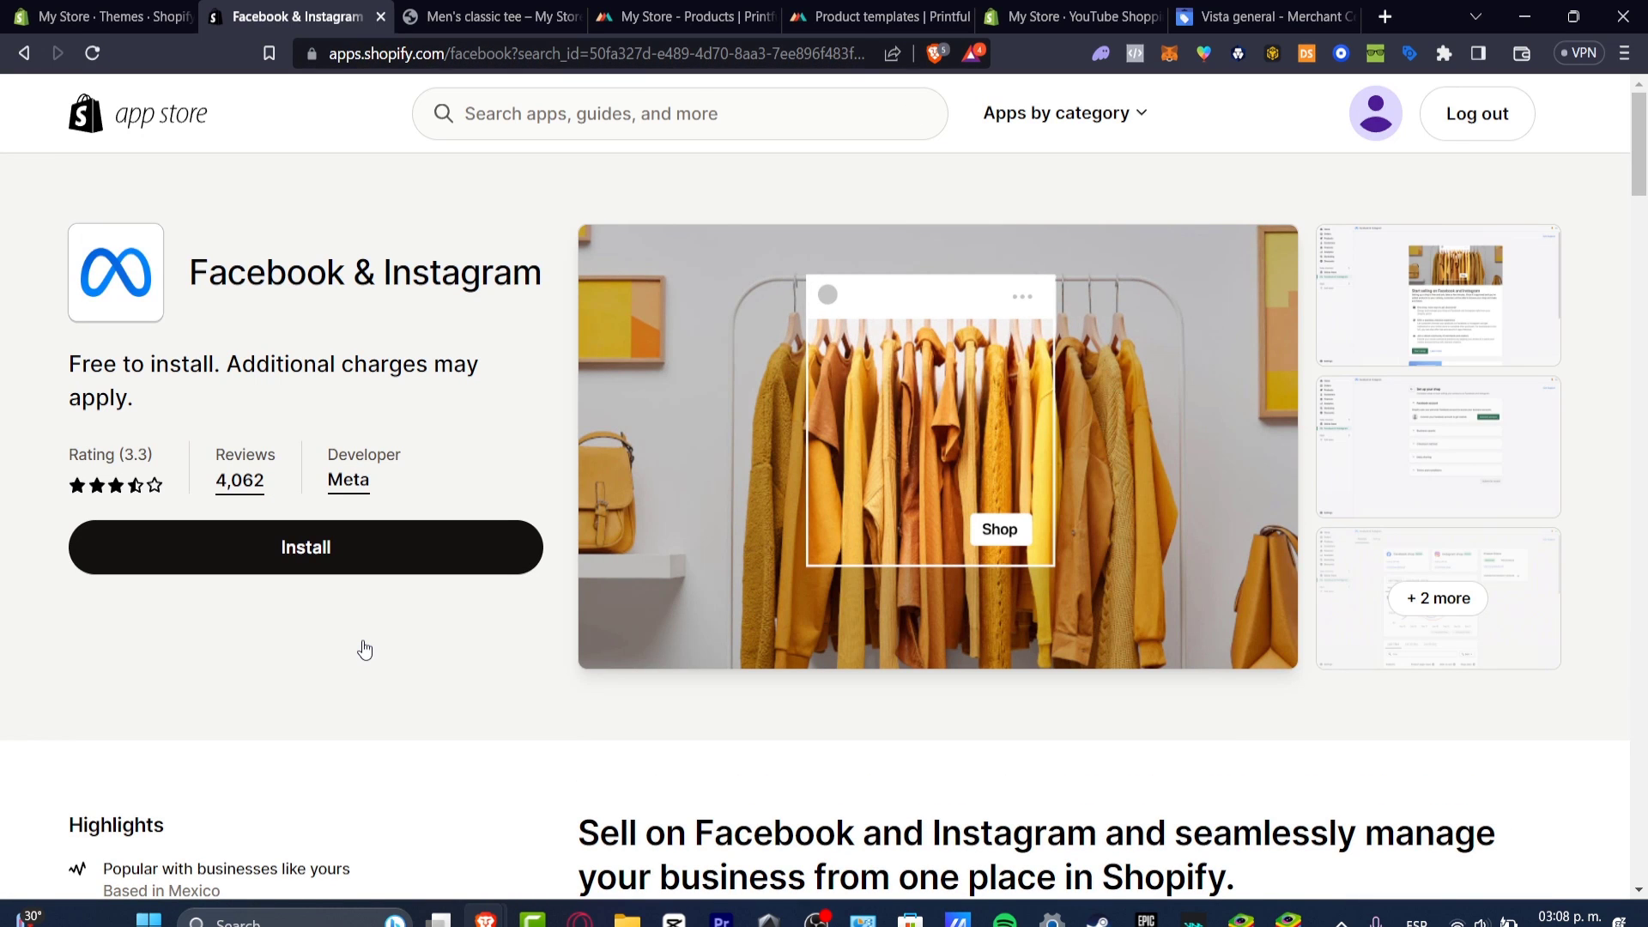
click(353, 559)
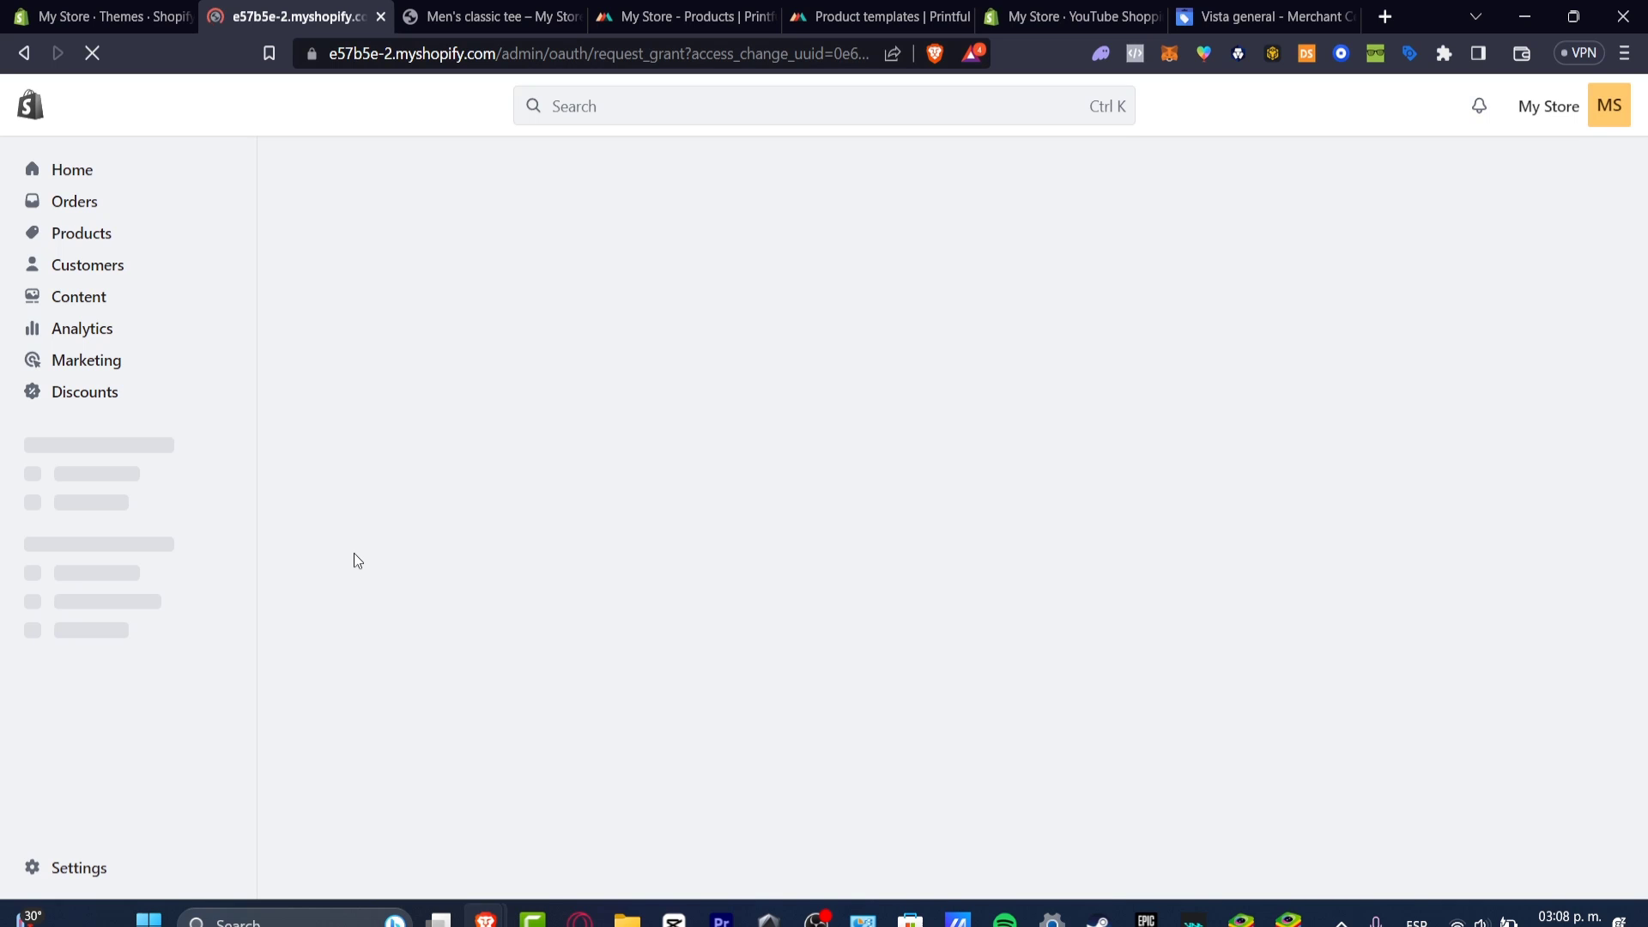
click(525, 13)
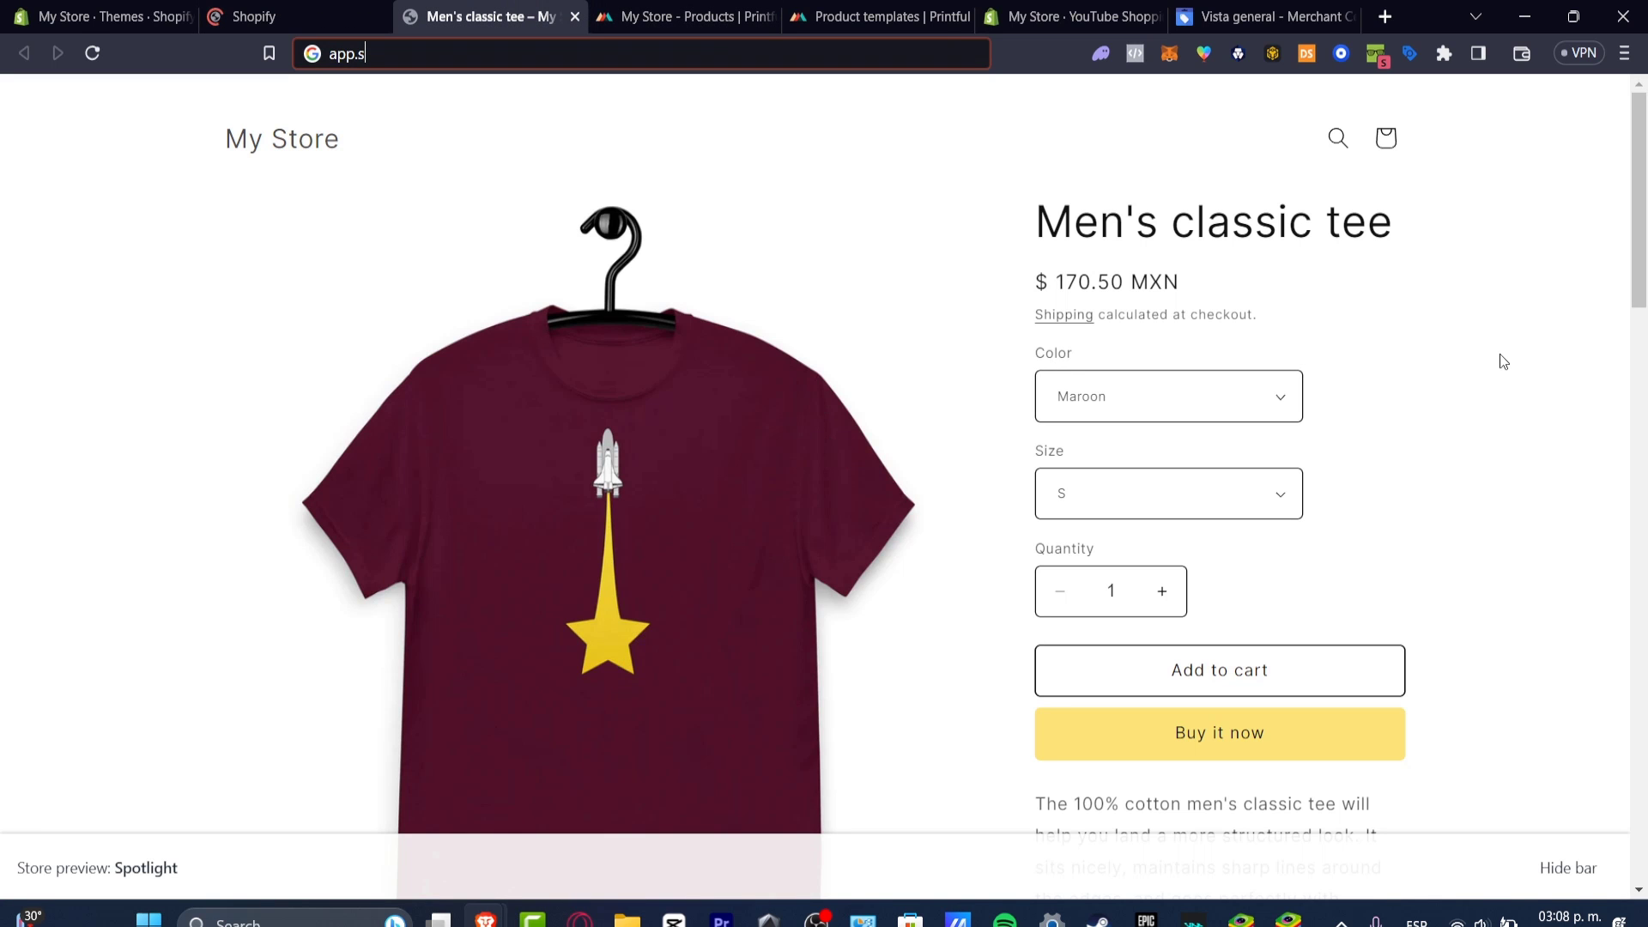
click(1404, 429)
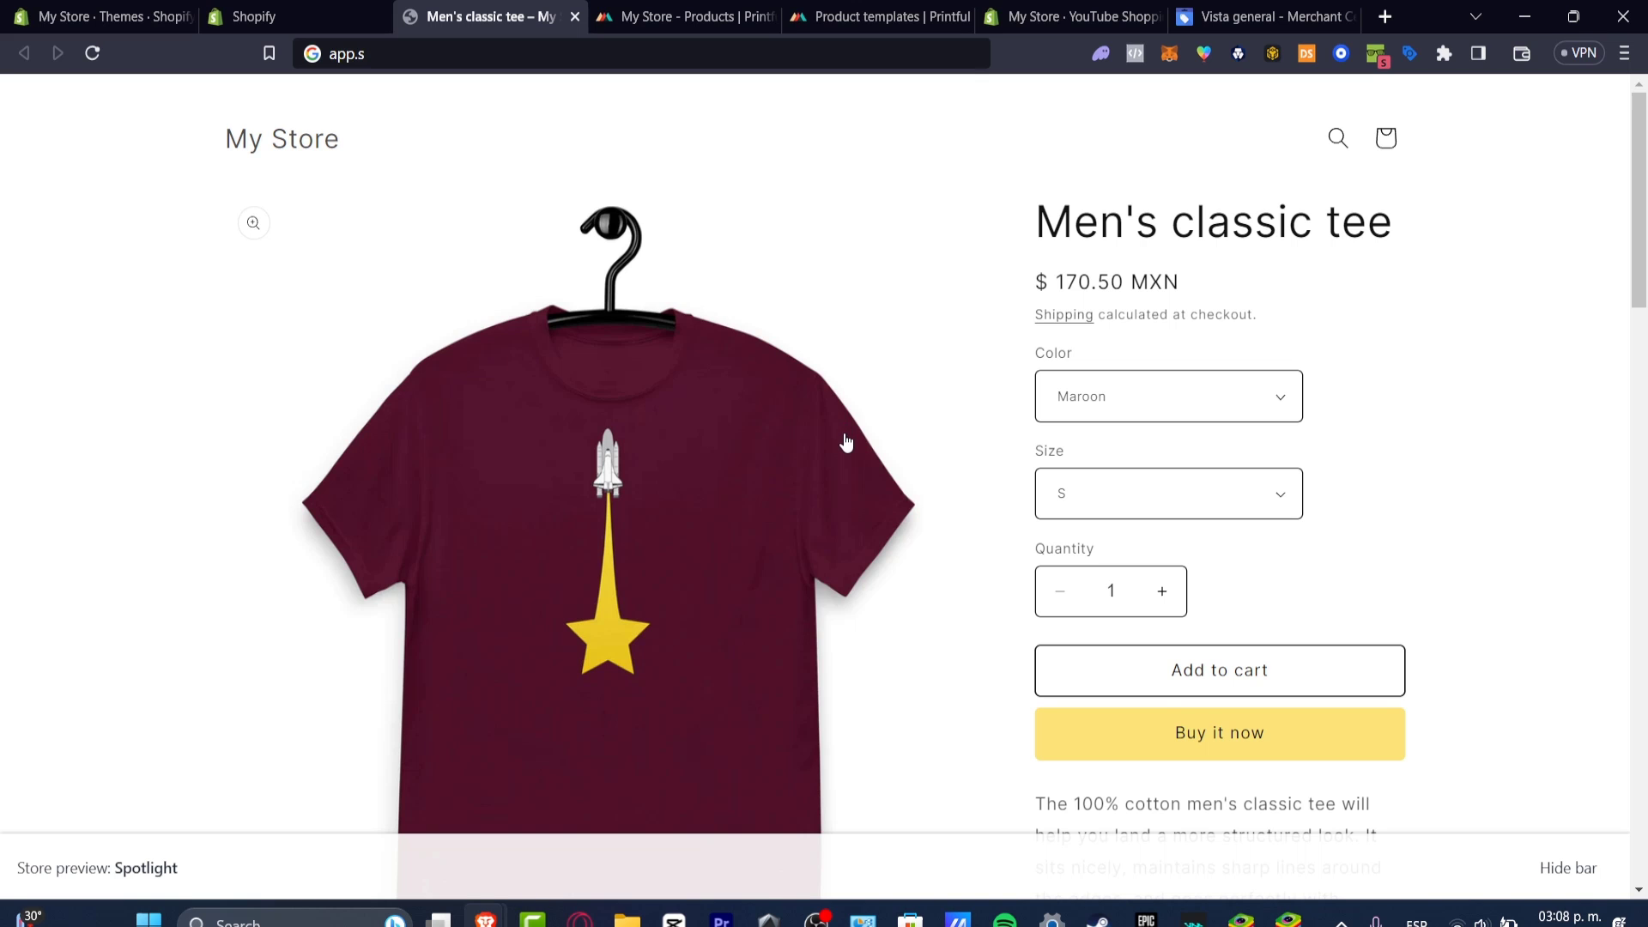
Return to the Facebook & Instagram authorization page and add it as a sales channel of the store.
click(329, 12)
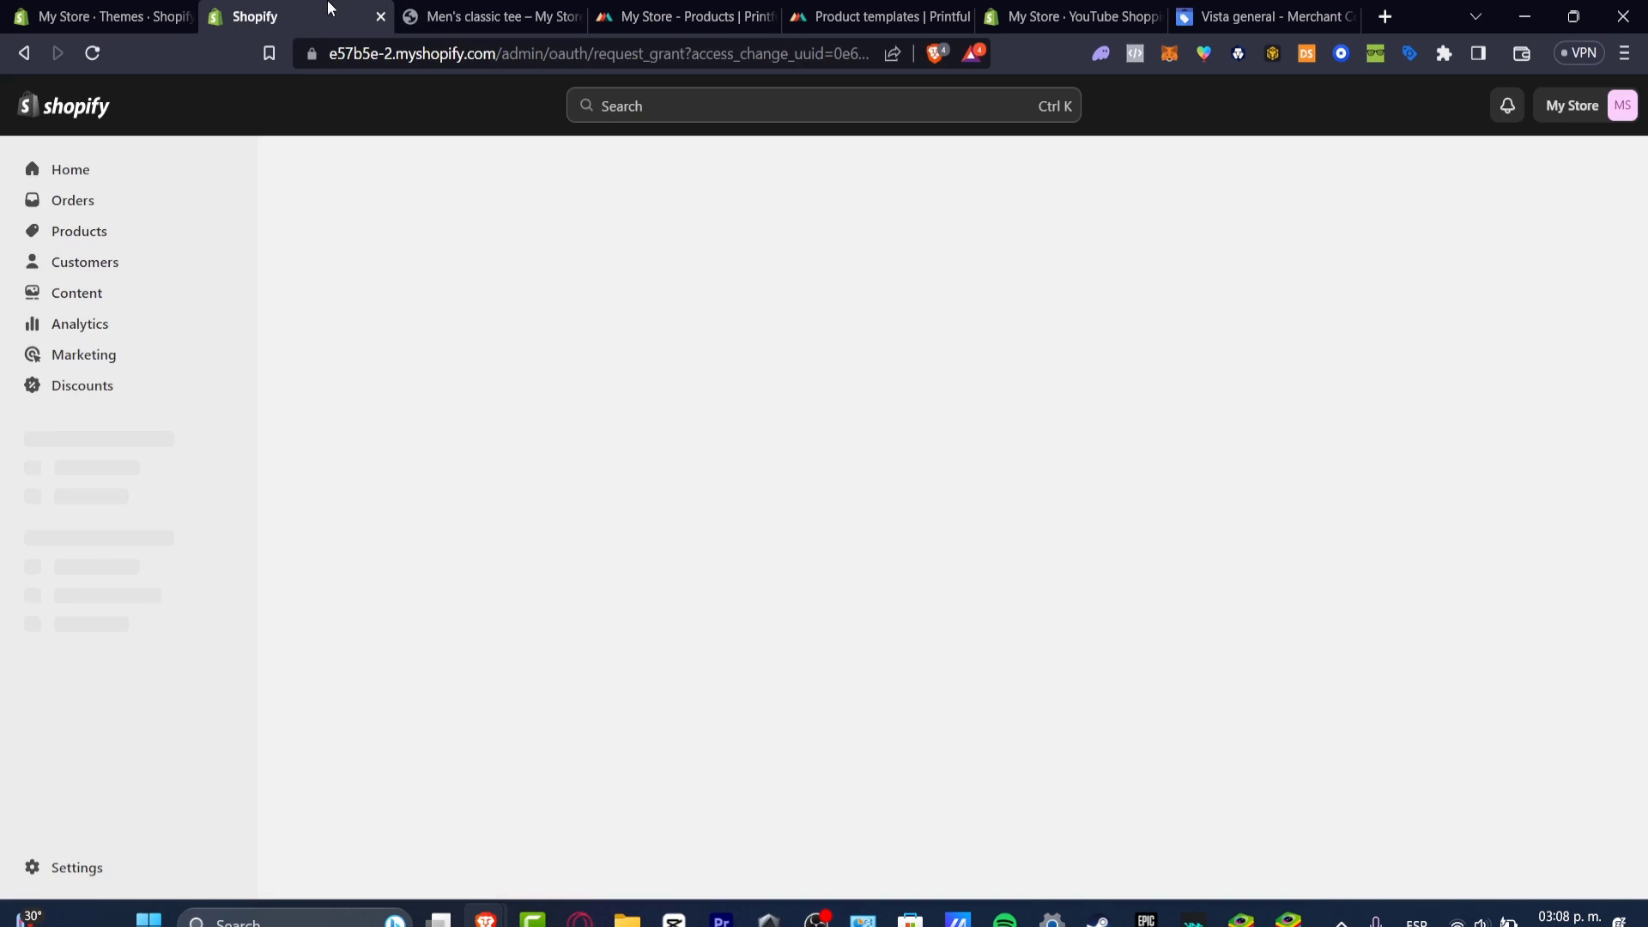
drag(1029, 424, 1150, 407)
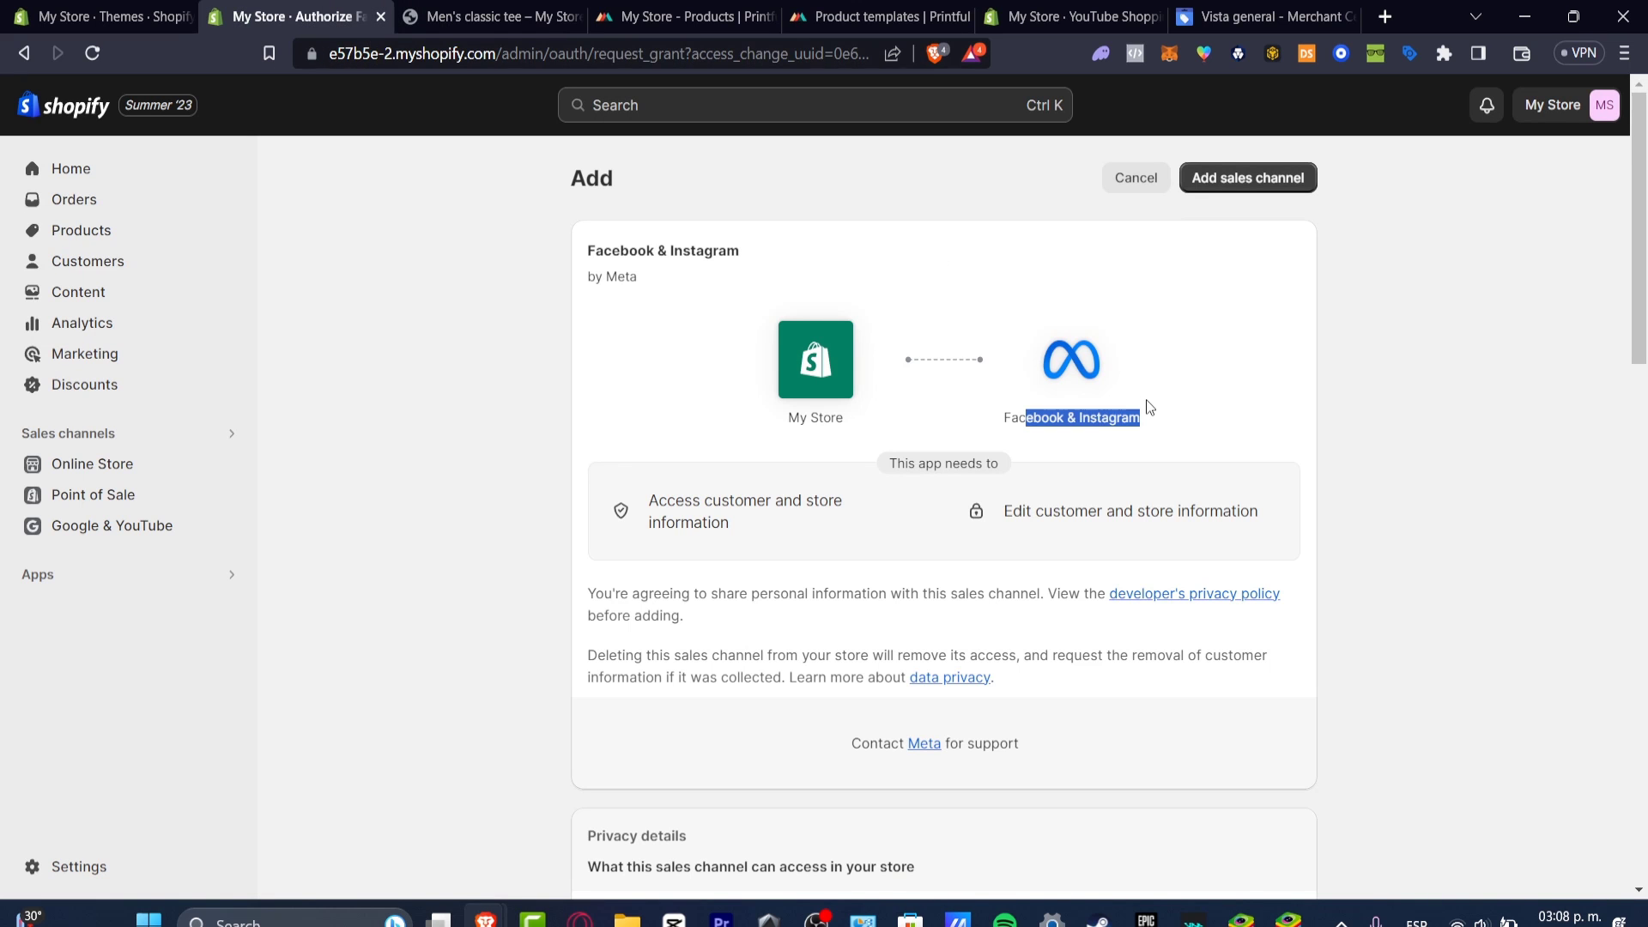
click(1279, 167)
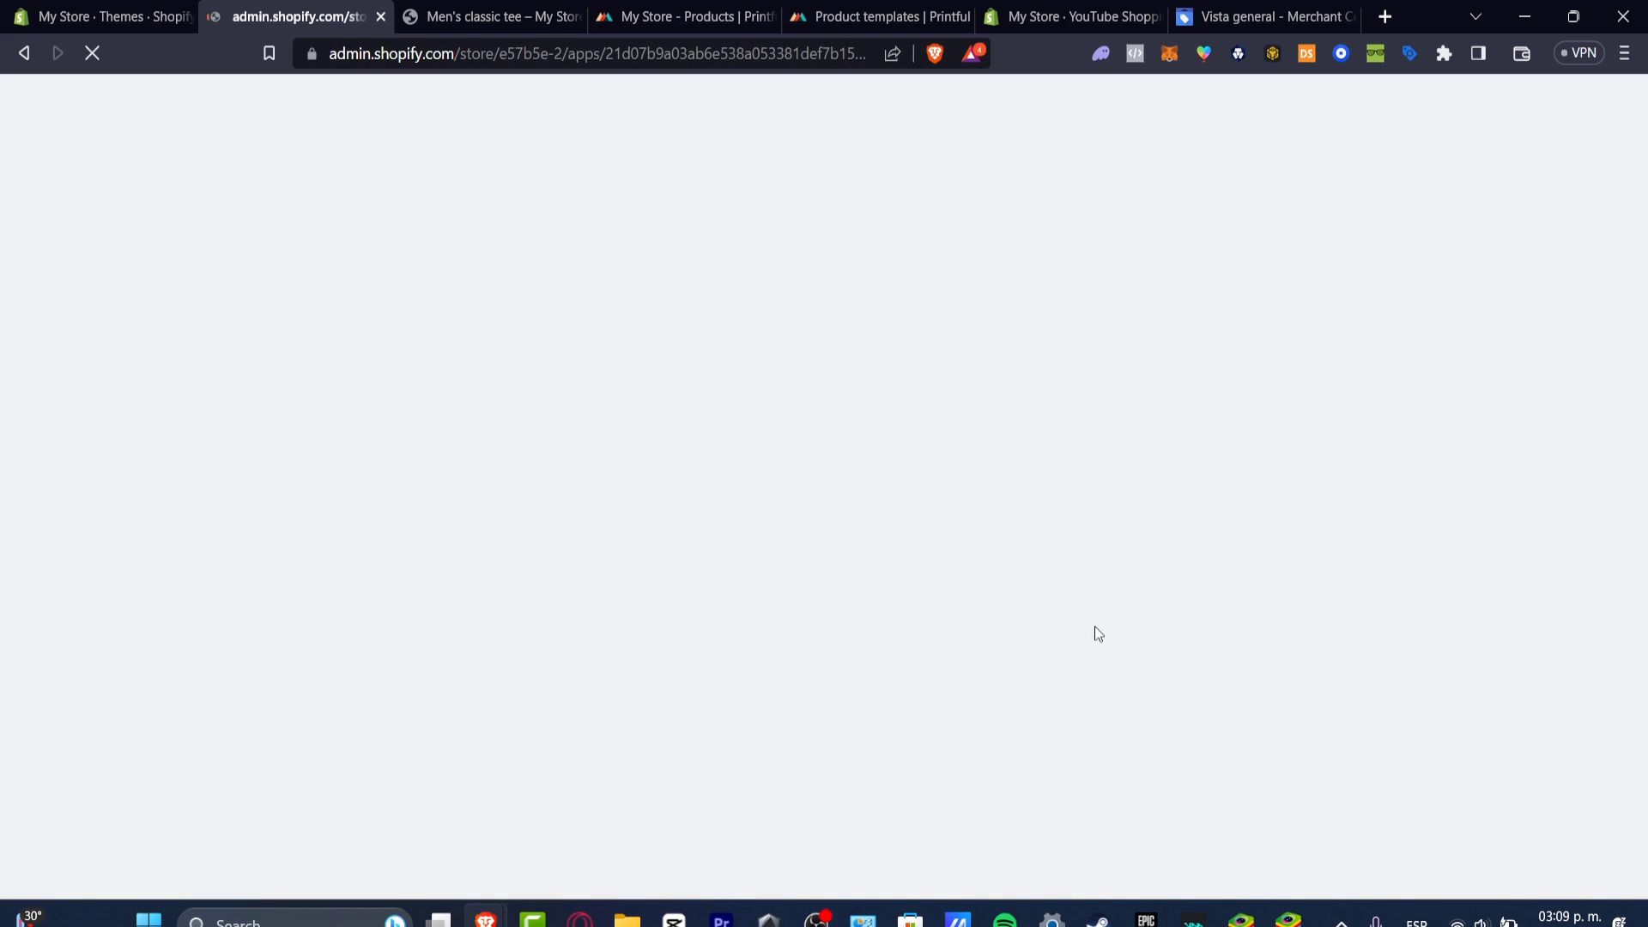
Look through the Men's classic tee preview page down to the size guide and footer.
click(489, 17)
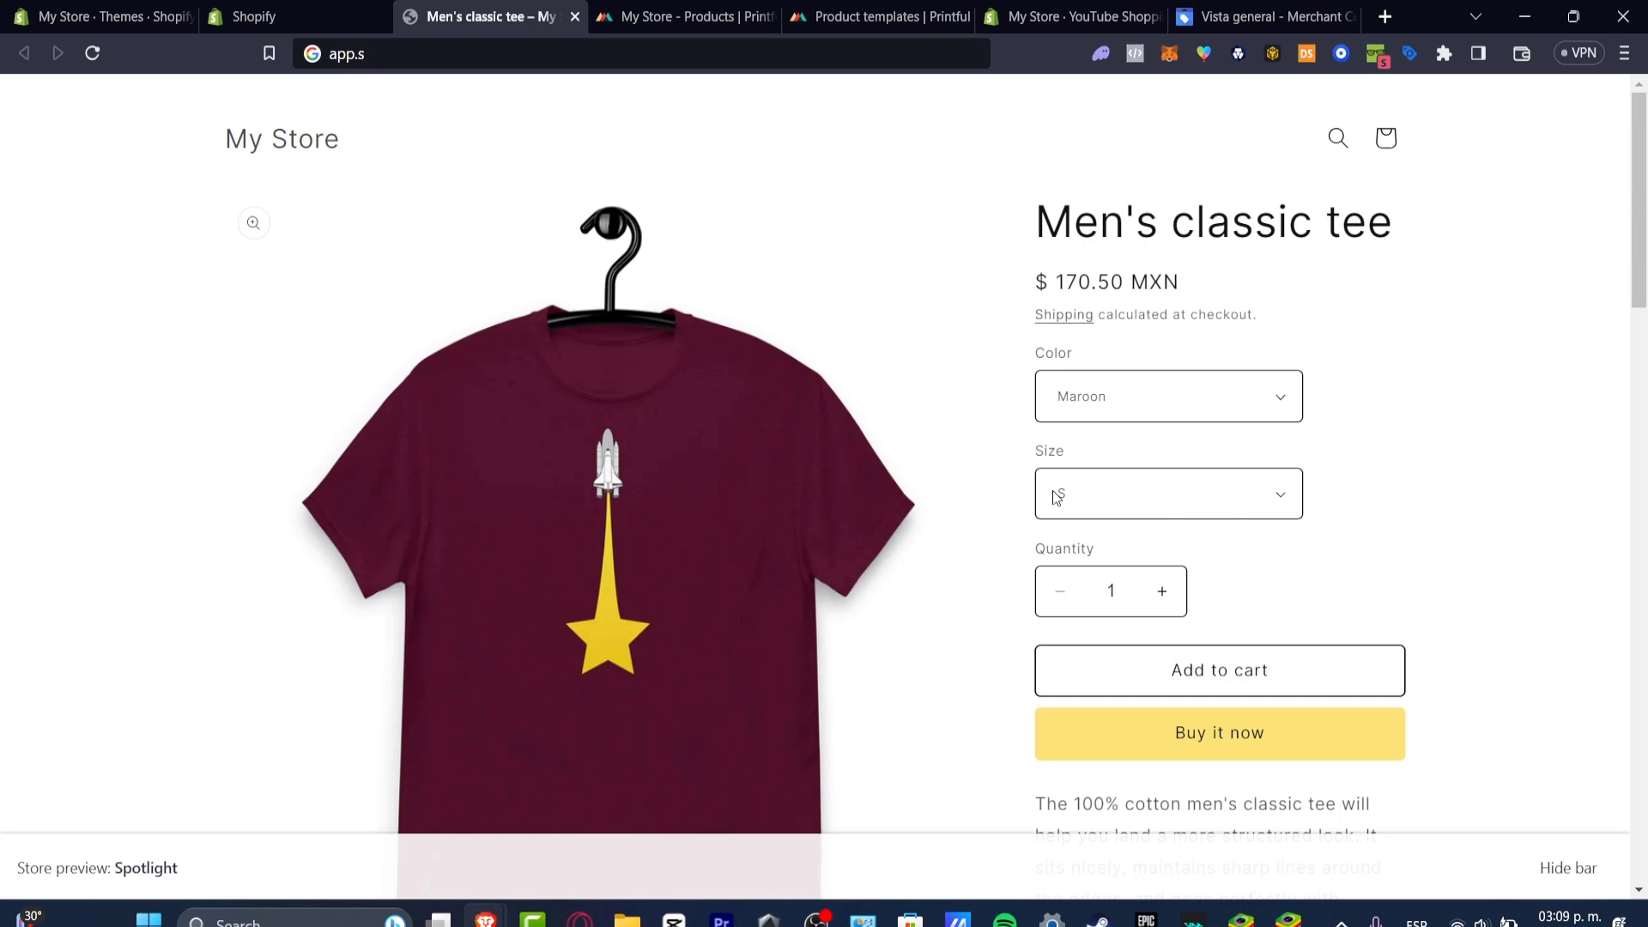
scroll(1490, 553, down, 20)
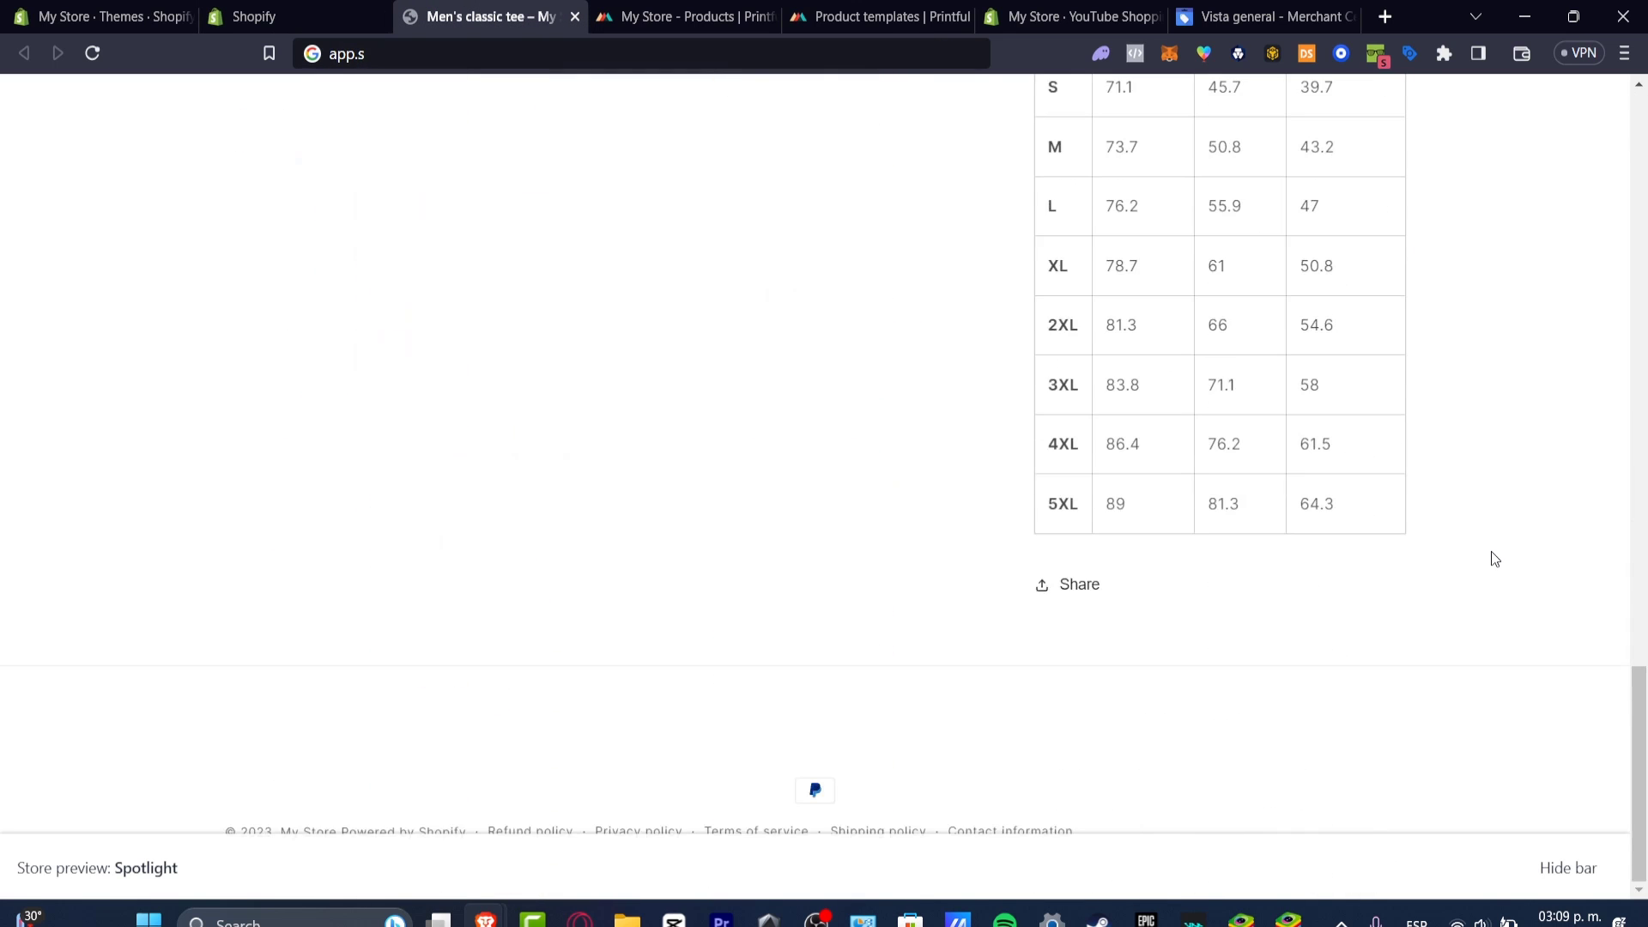
scroll(1490, 551, up, 20)
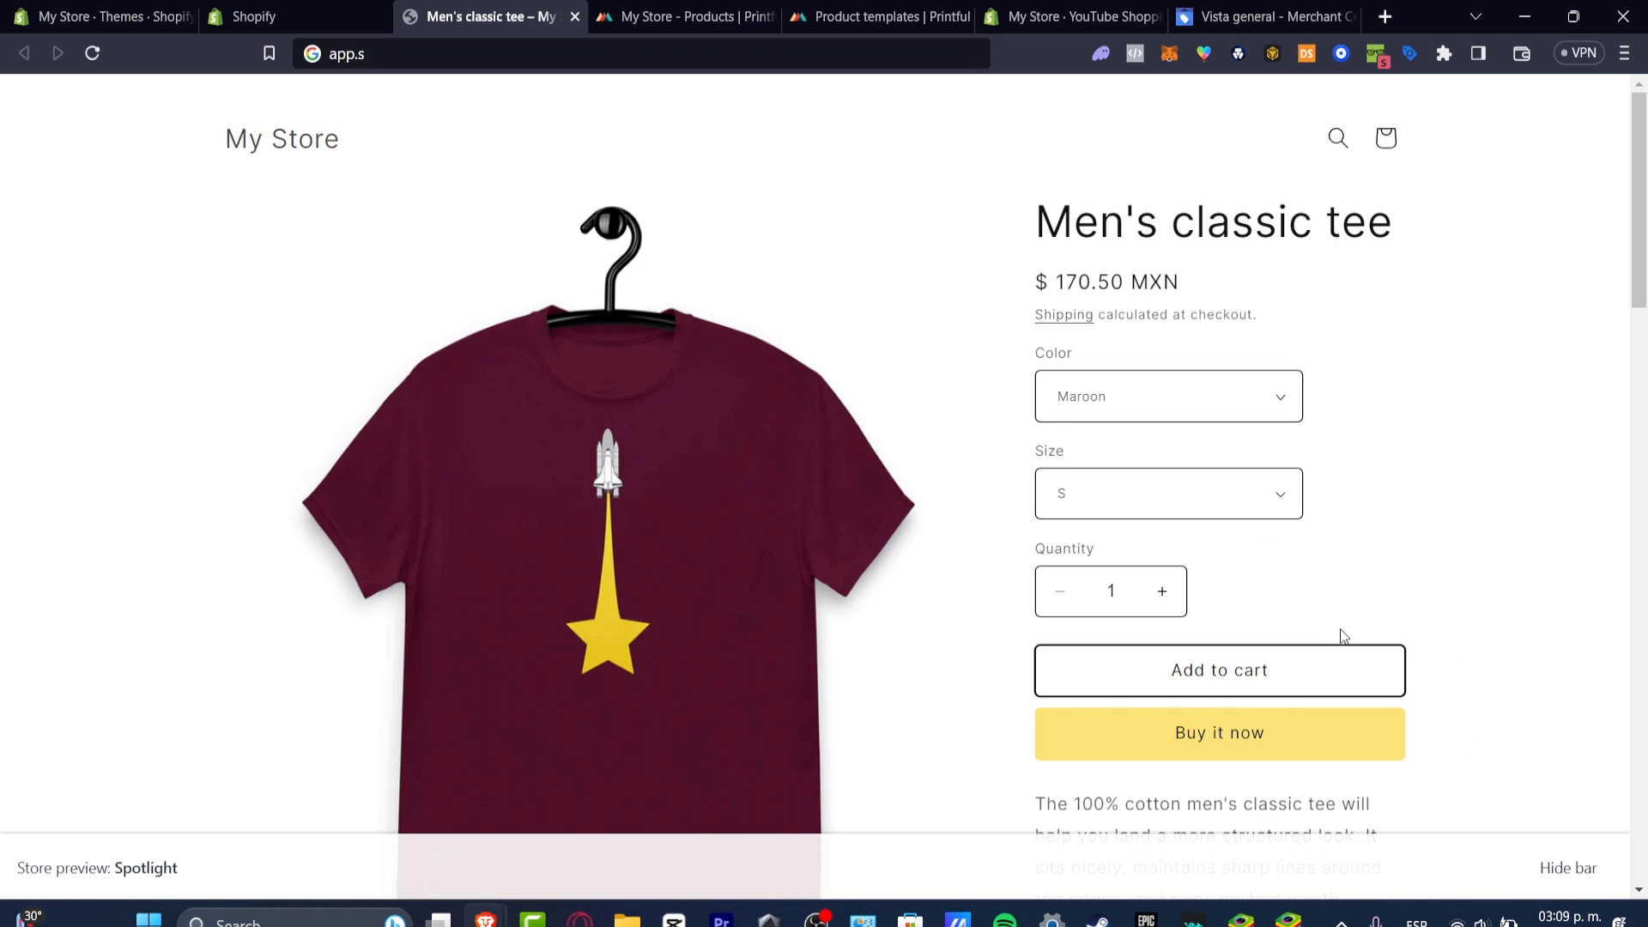
click(302, 10)
click(456, 11)
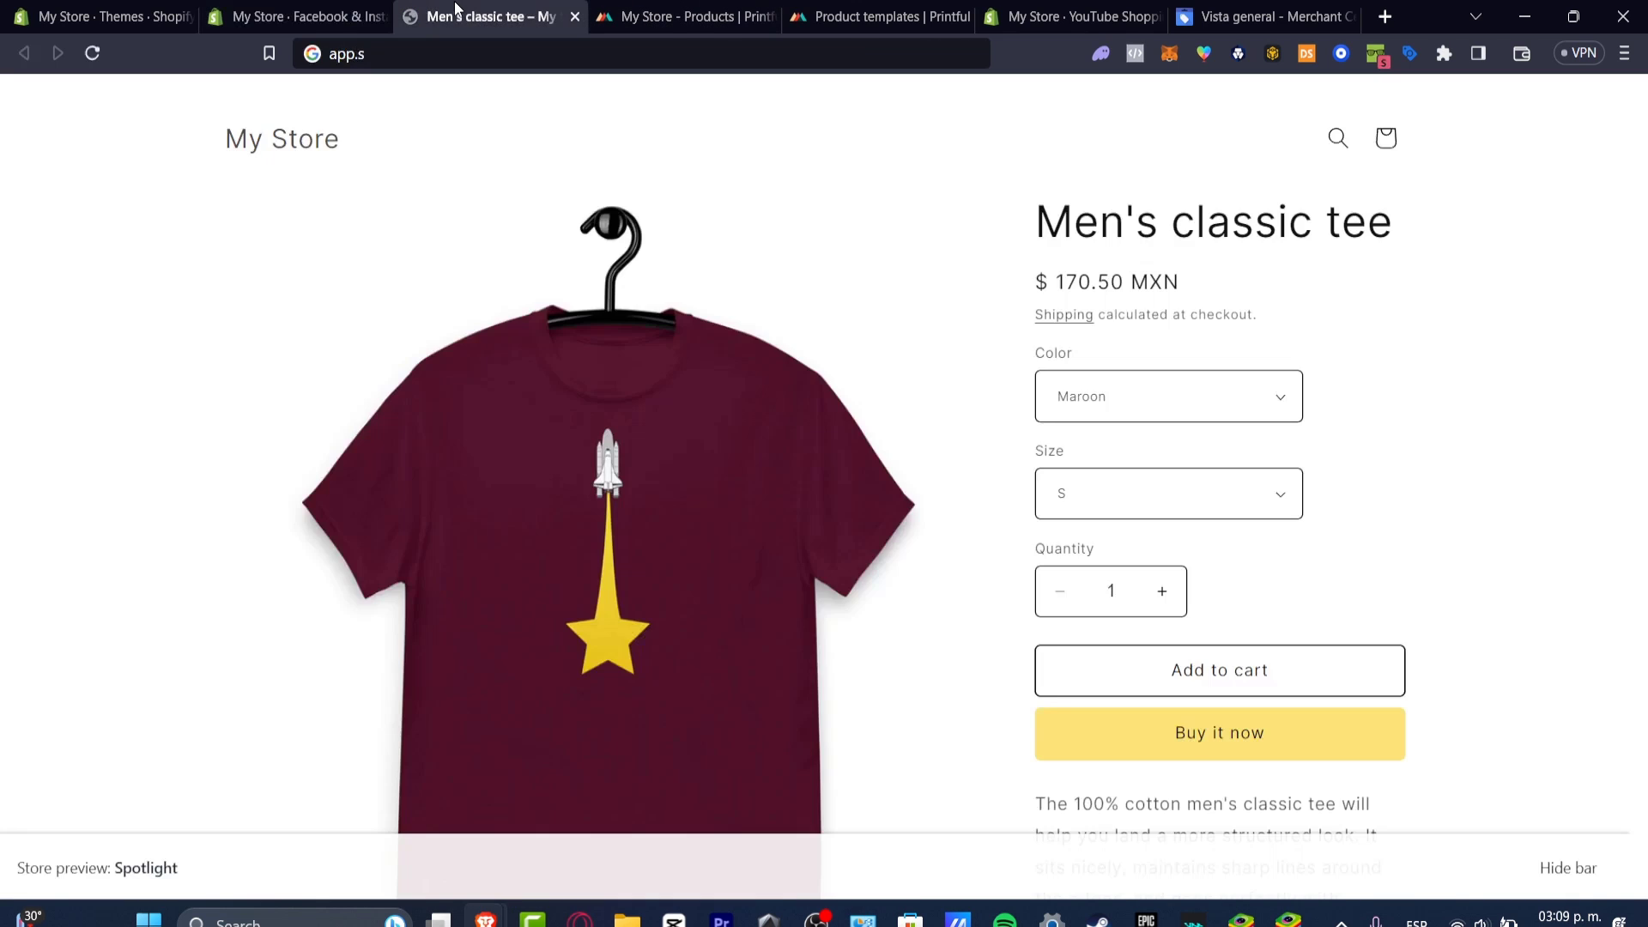
click(313, 10)
Return to the Themes page, dismiss the recommended apps and open the store's payment settings.
click(138, 10)
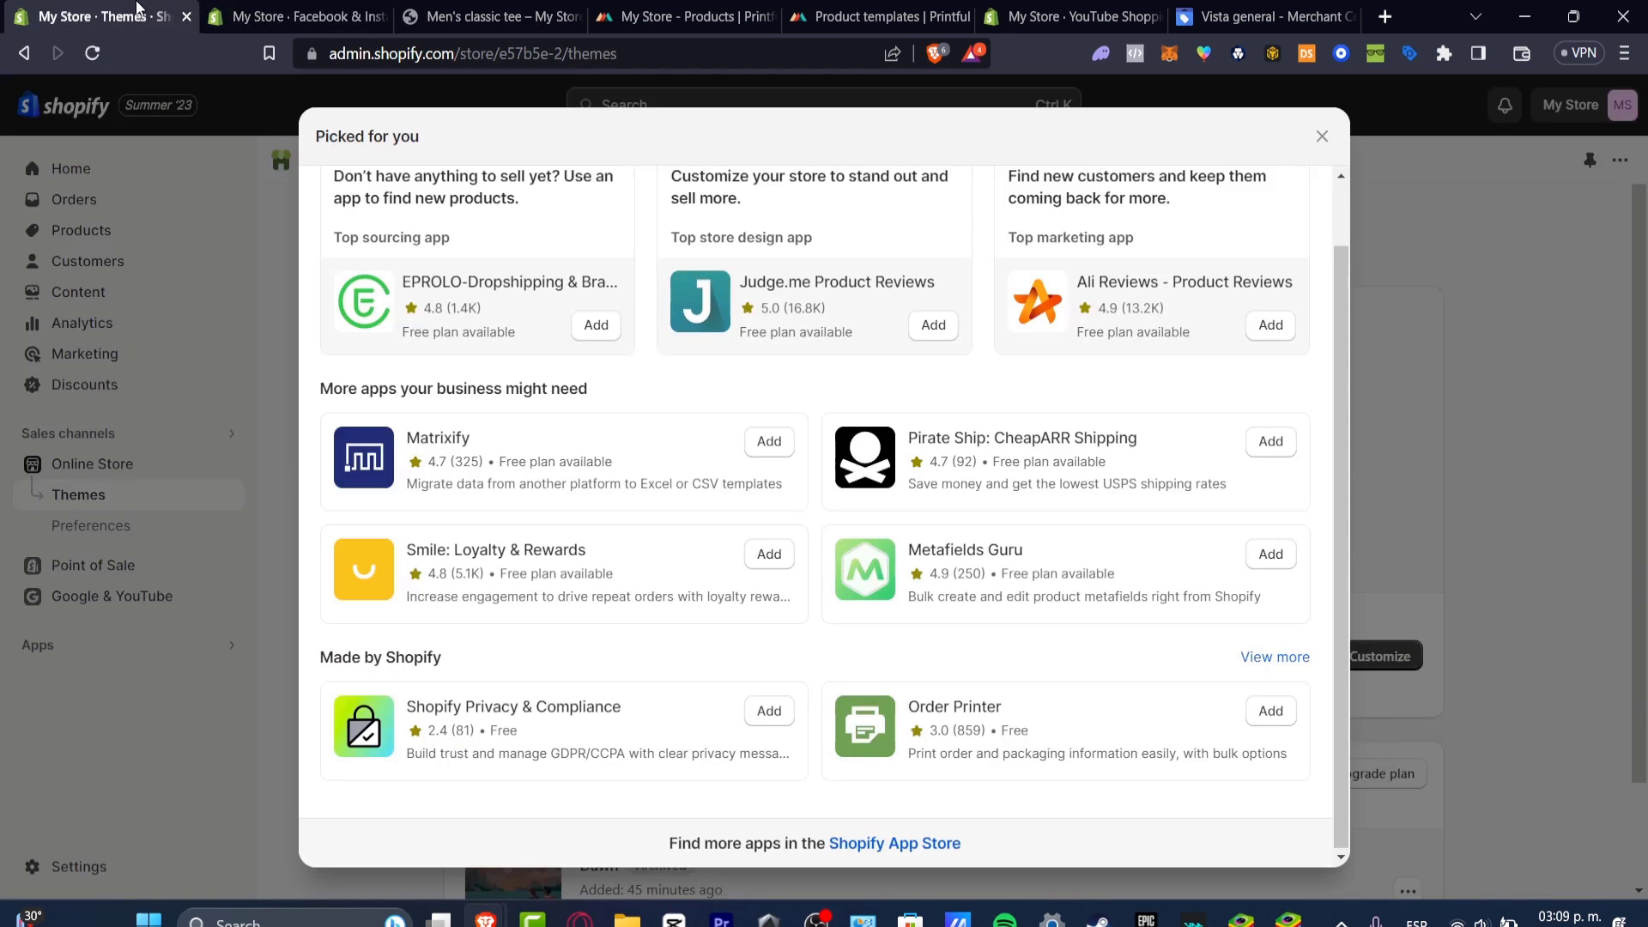
click(232, 709)
click(110, 869)
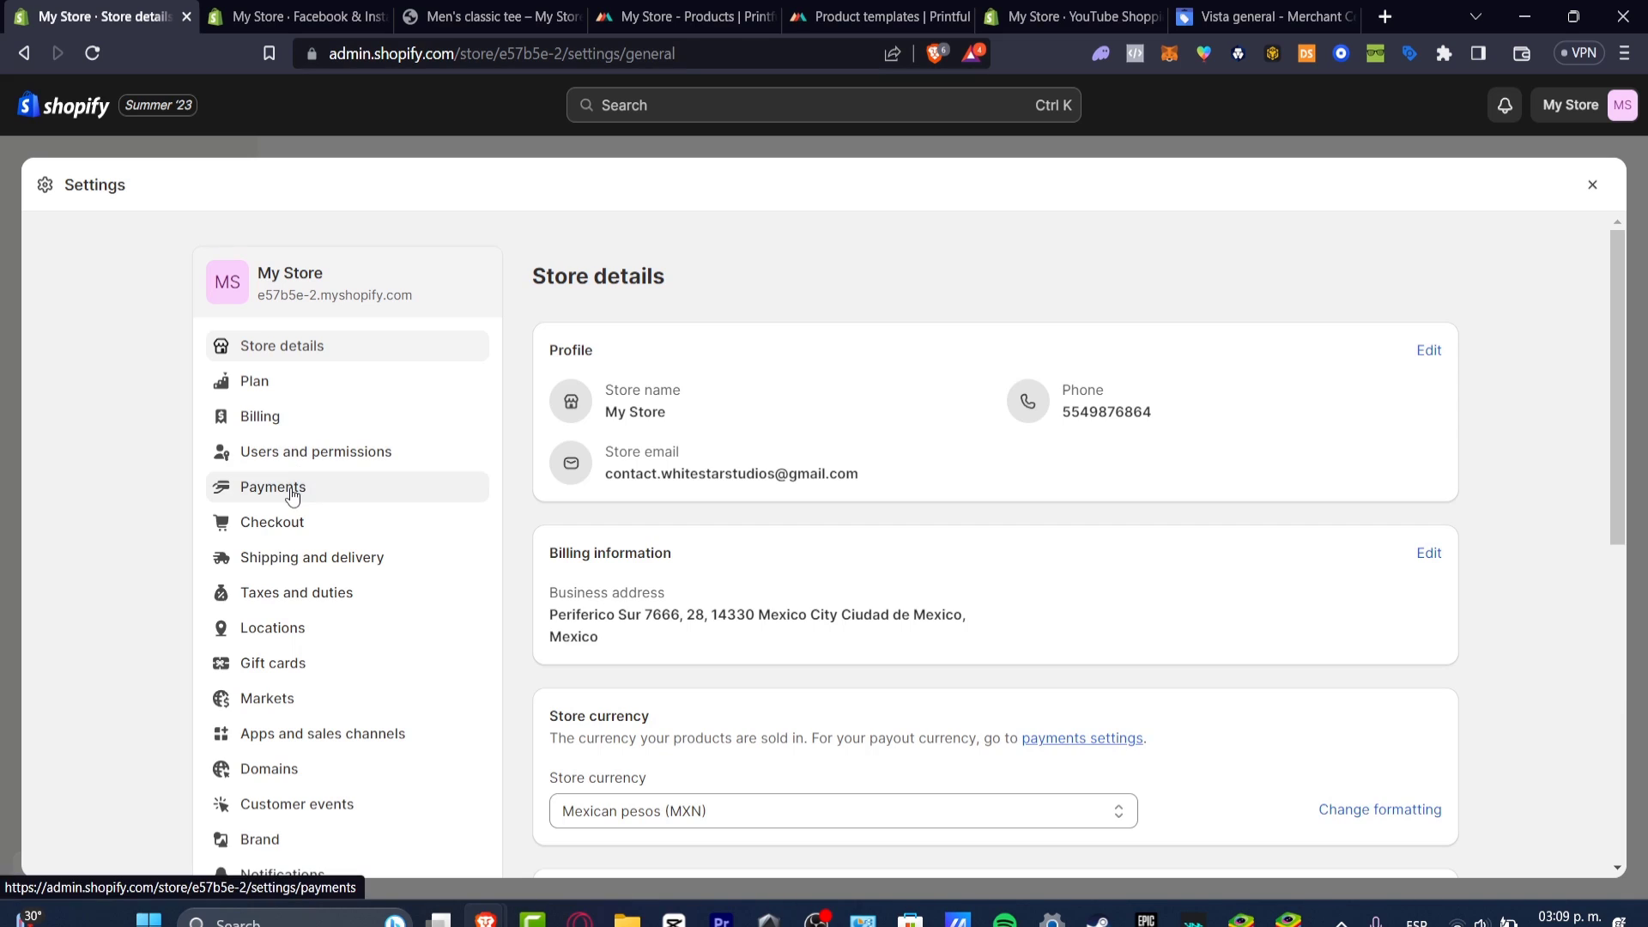
click(289, 488)
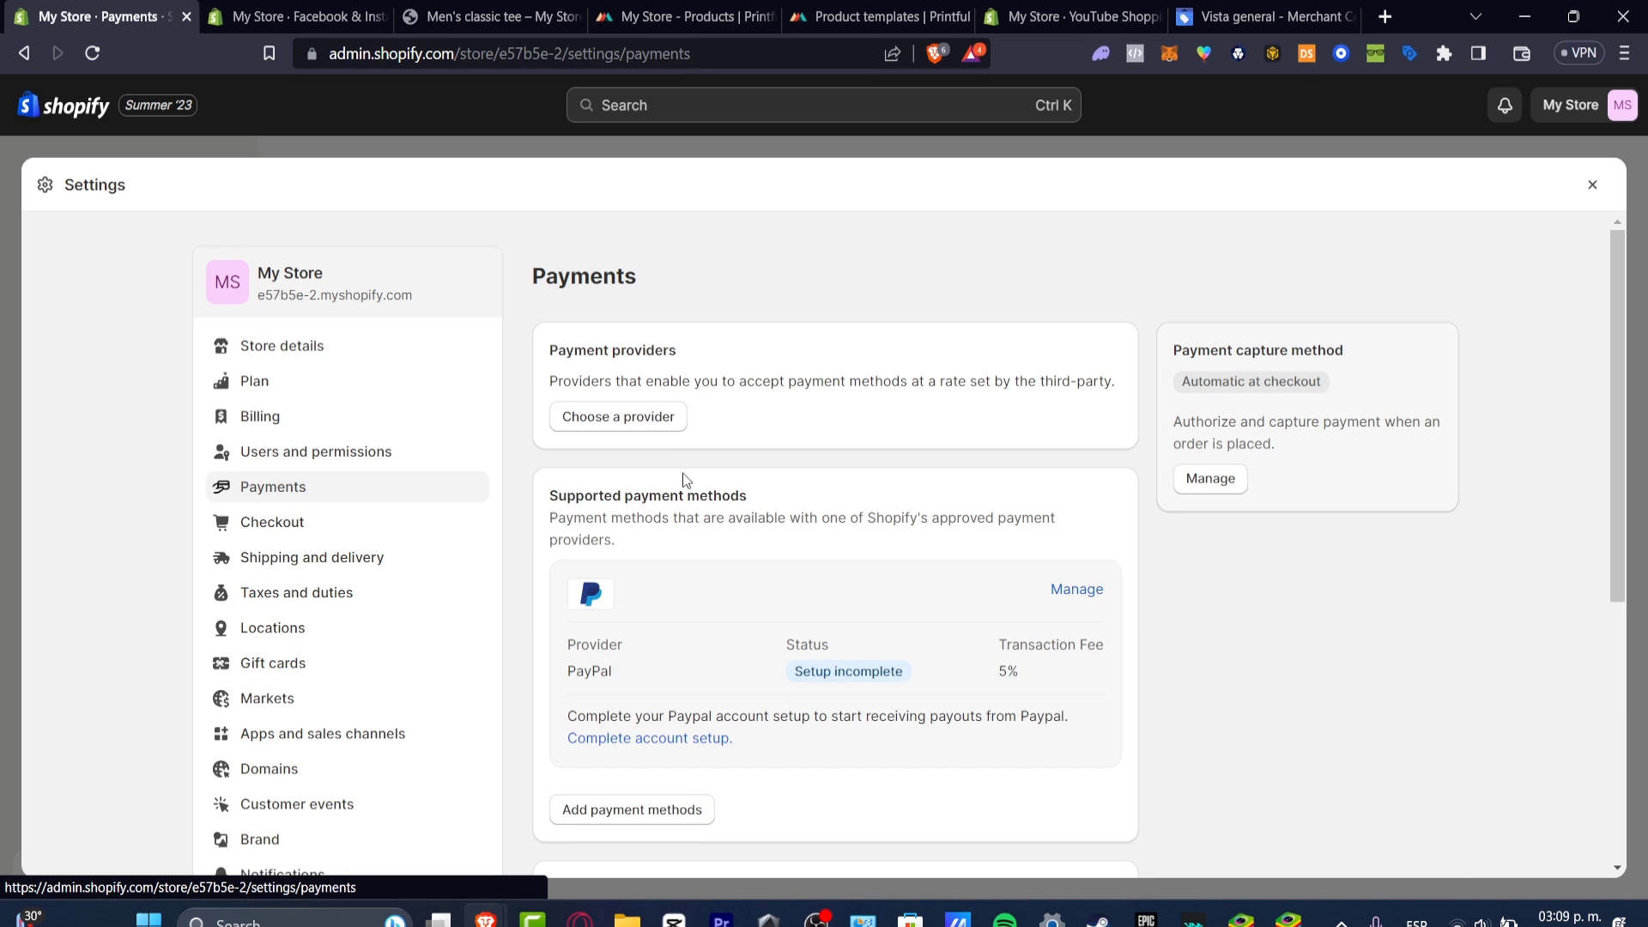